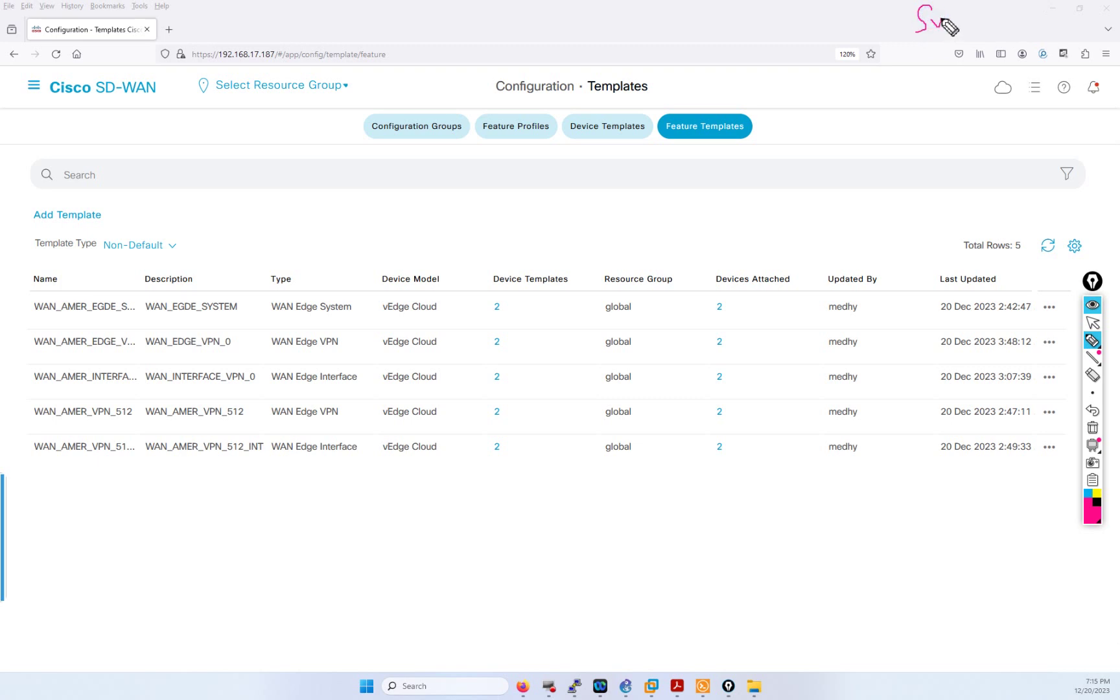
# Step: Handwrite the word "System" above the page with the annotation pen, and return to the normal pointer
pyautogui.moveTo(929, 14)
pyautogui.mouseDown()
pyautogui.moveTo(937, 44)
pyautogui.moveTo(957, 20)
pyautogui.moveTo(951, 29)
pyautogui.moveTo(1005, 29)
pyautogui.mouseUp()
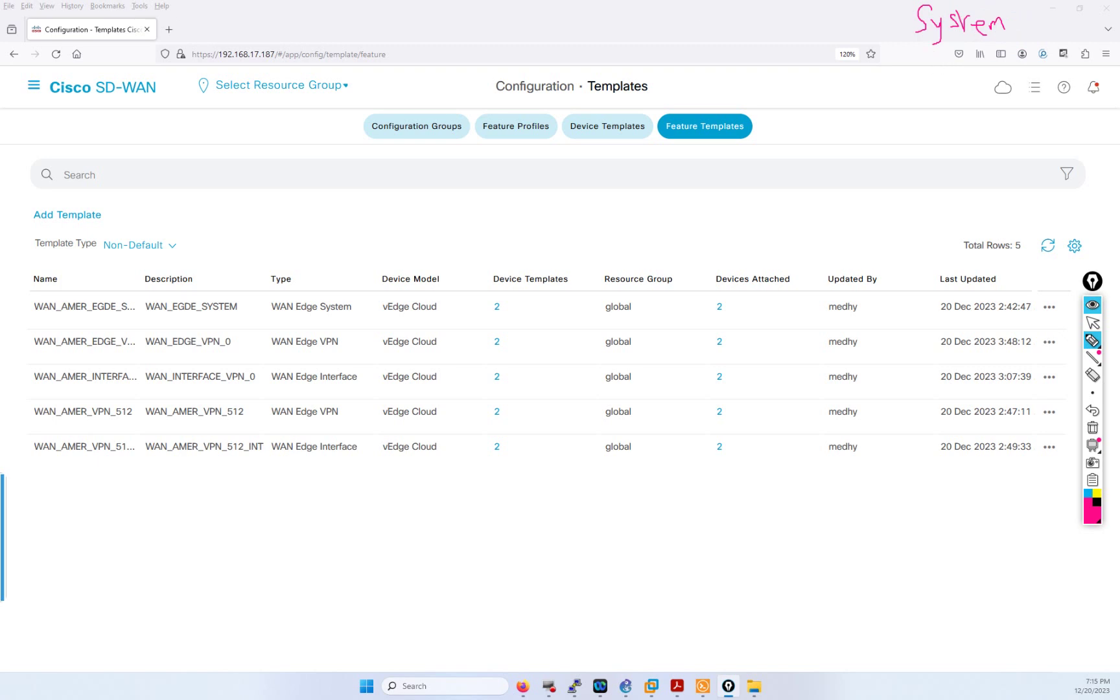
pyautogui.click(1092, 323)
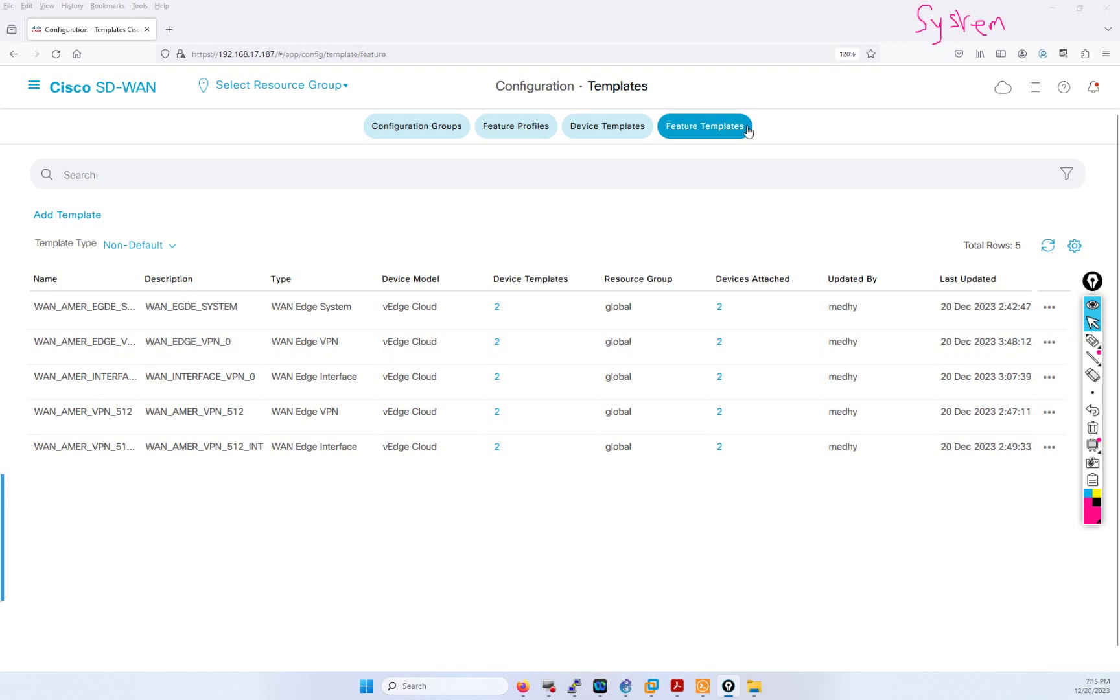
pyautogui.click(723, 131)
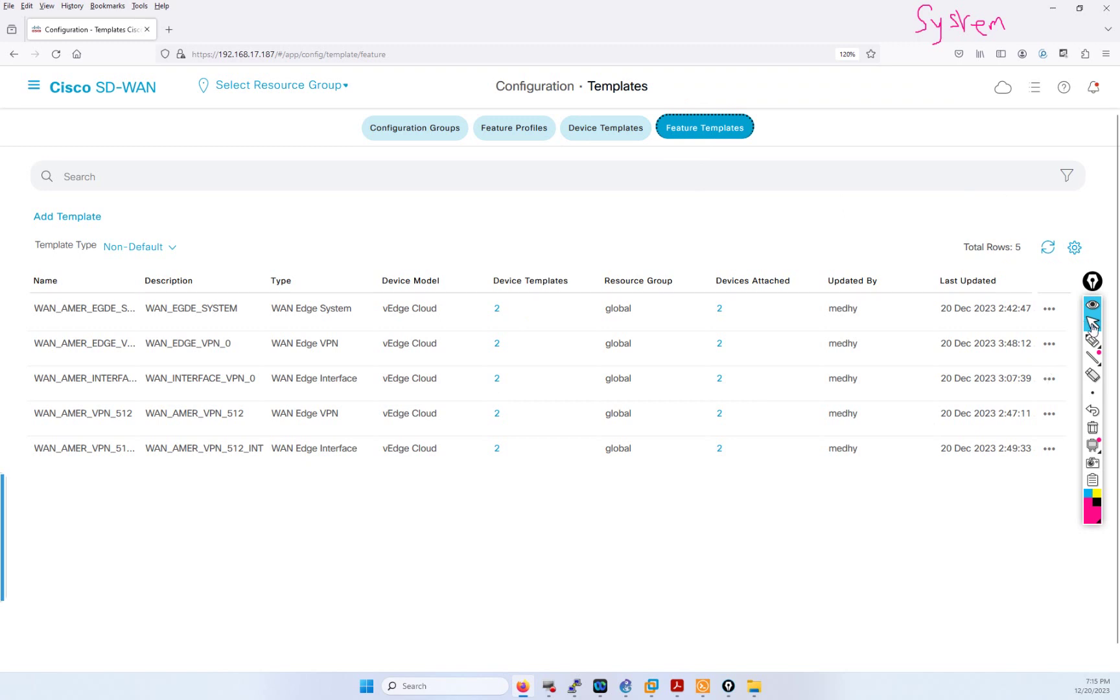
pyautogui.click(707, 133)
pyautogui.click(693, 127)
pyautogui.scroll(-1, 312, 238)
pyautogui.scroll(1, 603, 350)
pyautogui.click(579, 128)
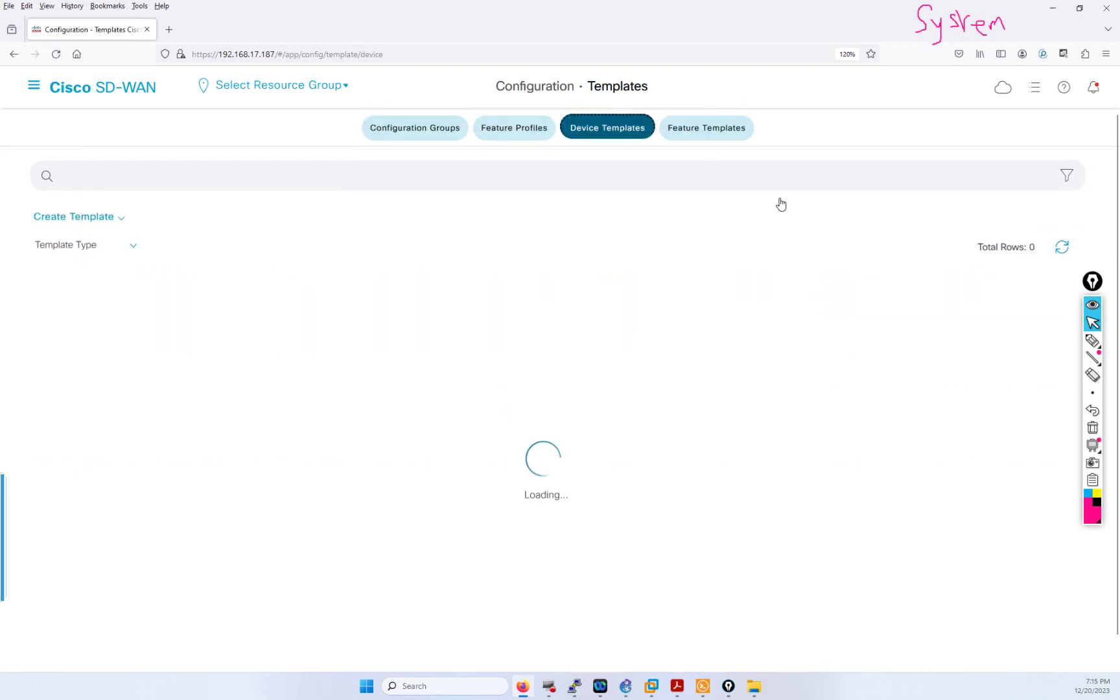
pyautogui.click(706, 129)
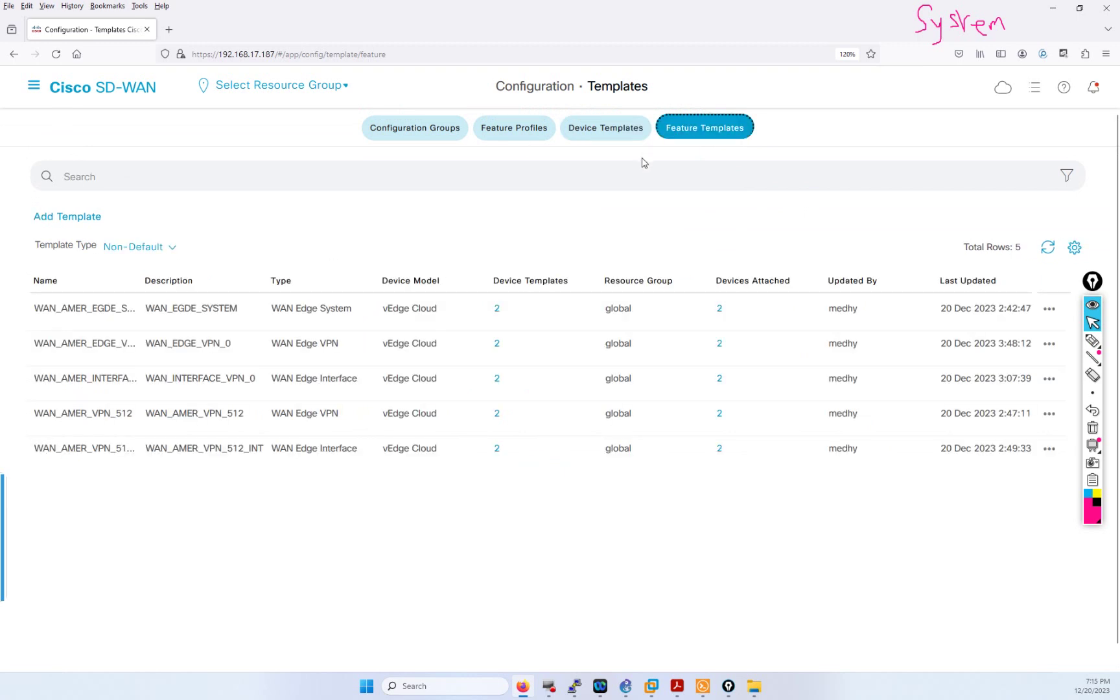
# Step: Start a new feature template for the vEdge Cloud device model
pyautogui.click(63, 221)
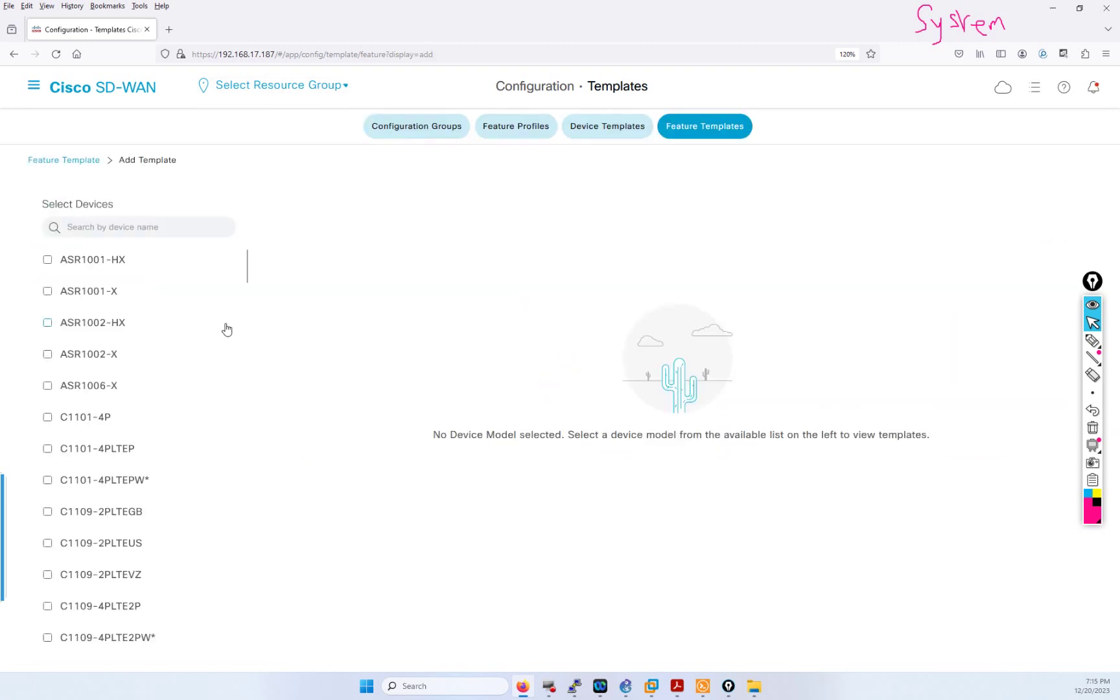
pyautogui.moveTo(247, 266); pyautogui.dragTo(265, 638)
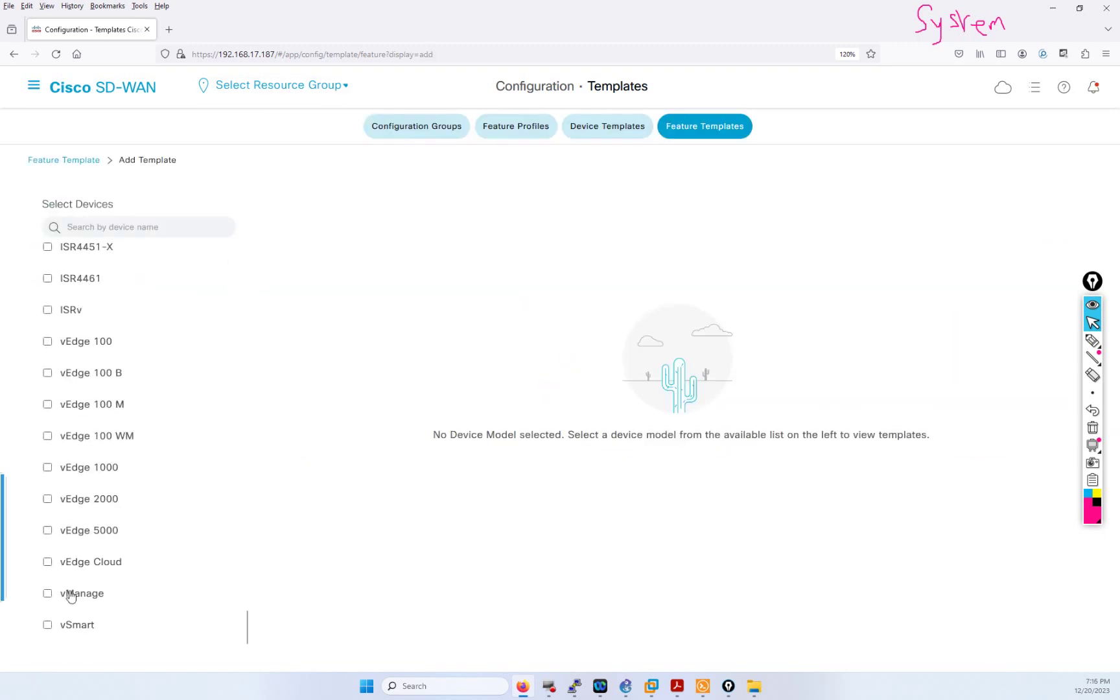
pyautogui.click(73, 565)
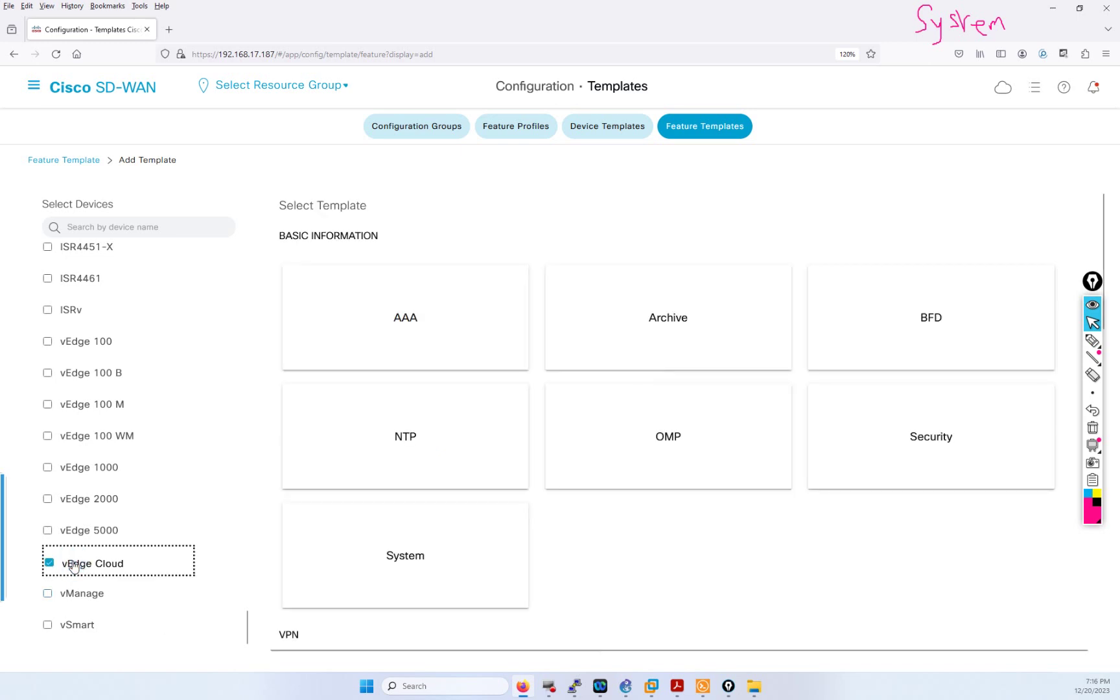
# Step: Choose the System template type from the basic information templates for vEdge Cloud
pyautogui.scroll(-5, 631, 391)
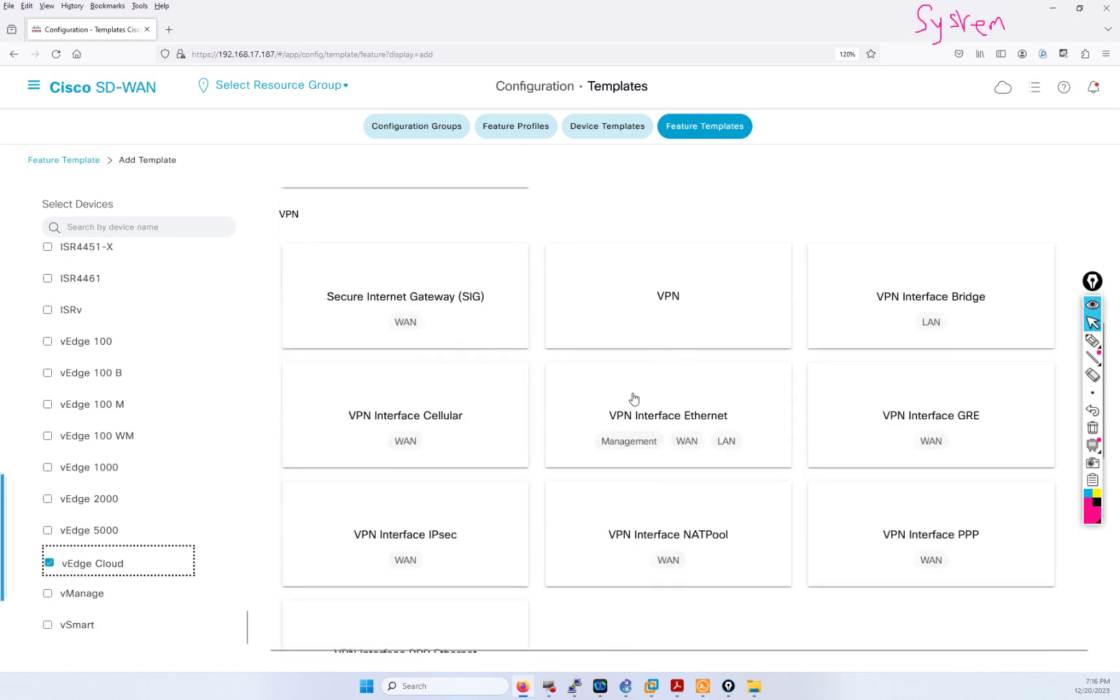
pyautogui.scroll(-6, 538, 568)
pyautogui.scroll(8, 607, 480)
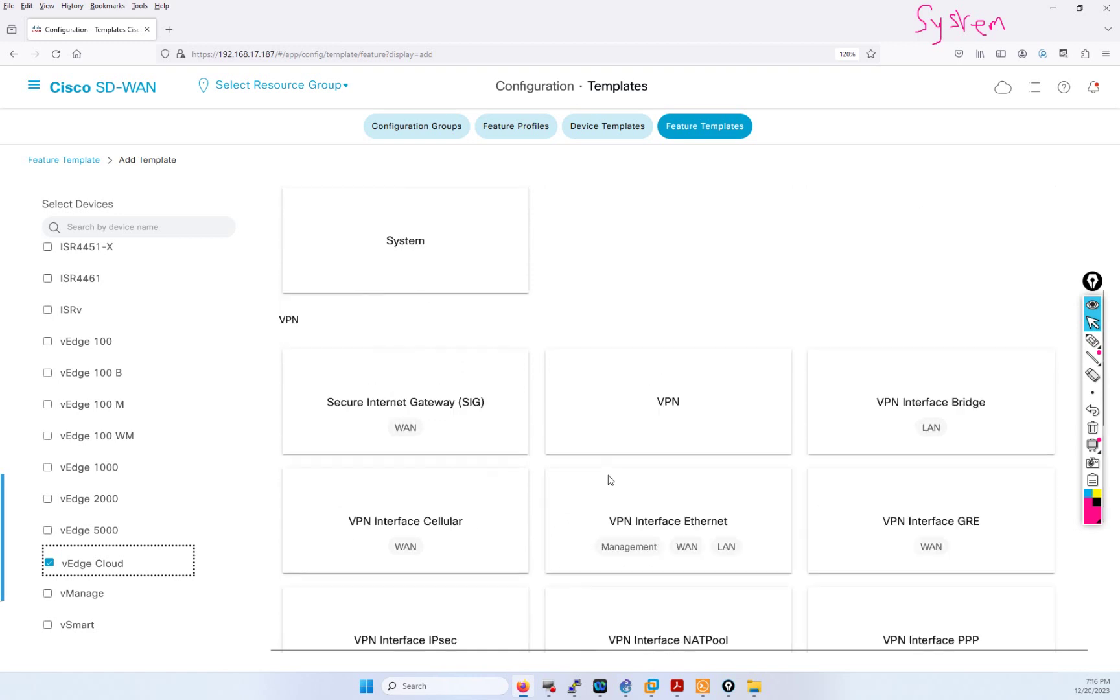
pyautogui.scroll(4, 608, 478)
pyautogui.scroll(-4, 590, 462)
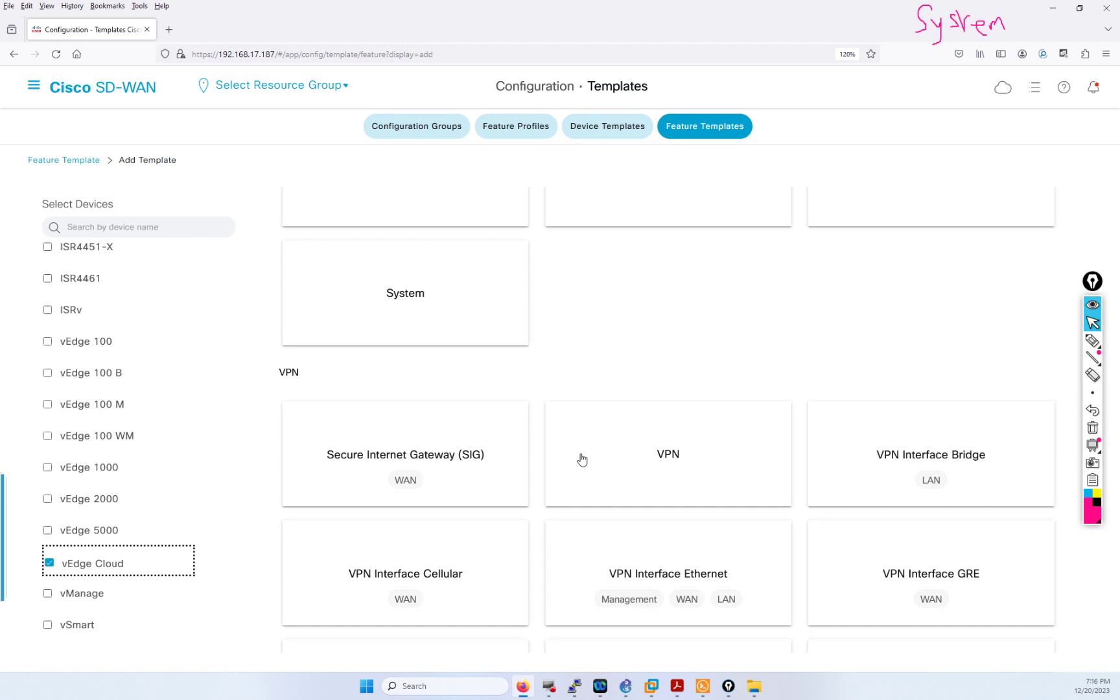
pyautogui.click(422, 296)
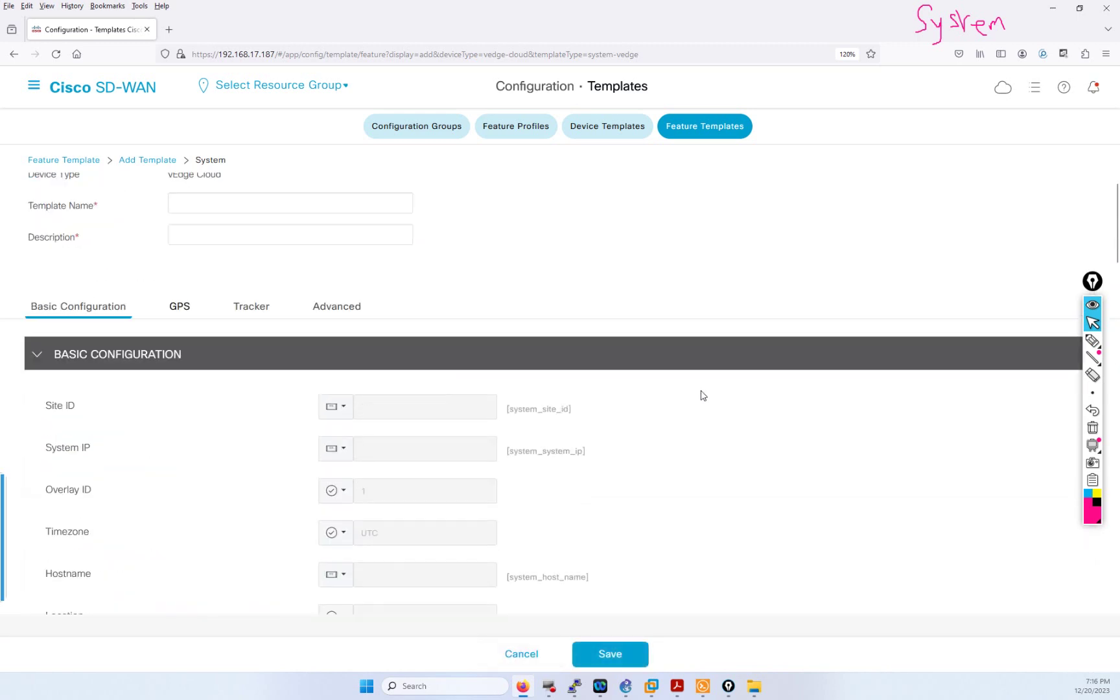
# Step: Name the new System template WAN_EMEA_EDGE_SYSTEM
pyautogui.click(259, 230)
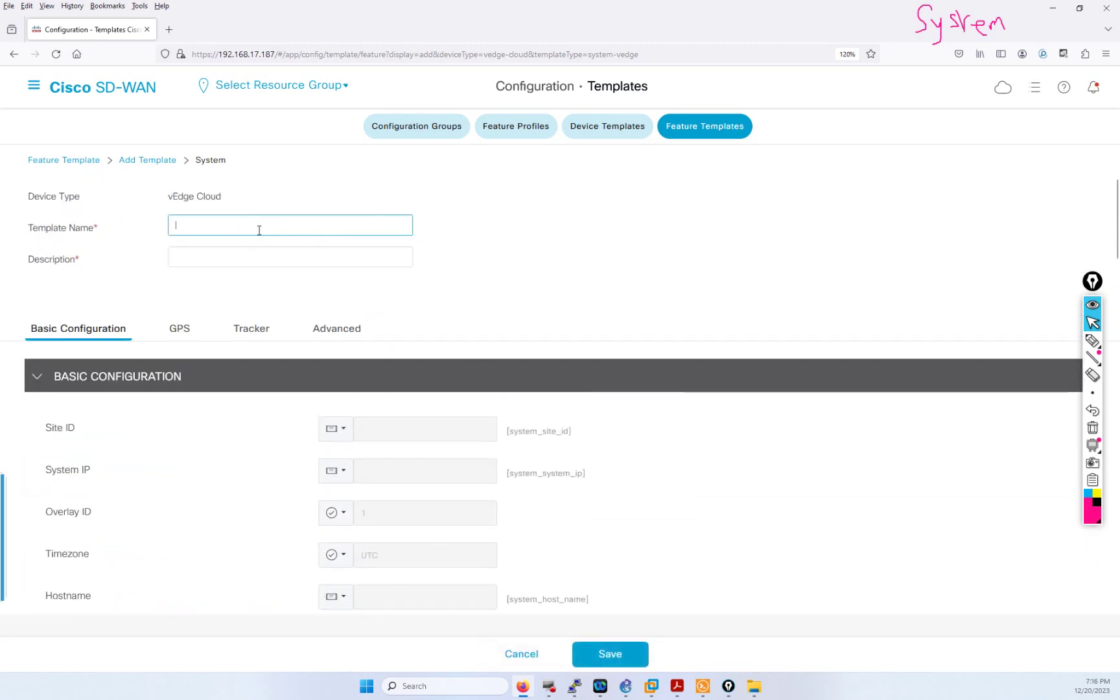
pyautogui.write('WAN')
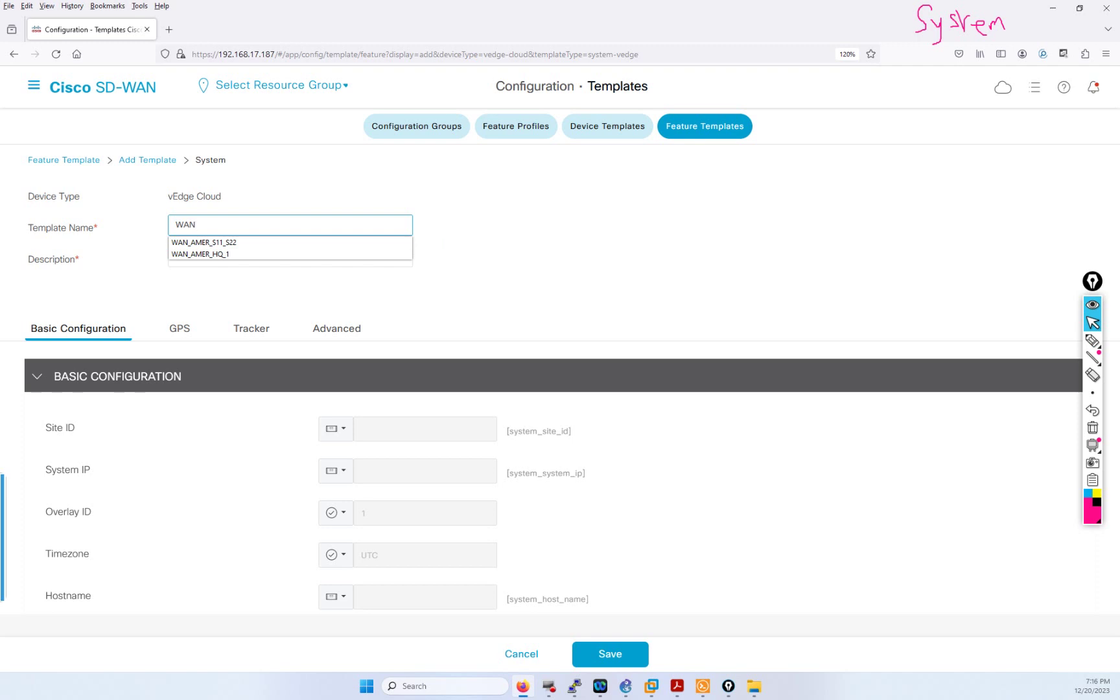
pyautogui.write('_EMEA')
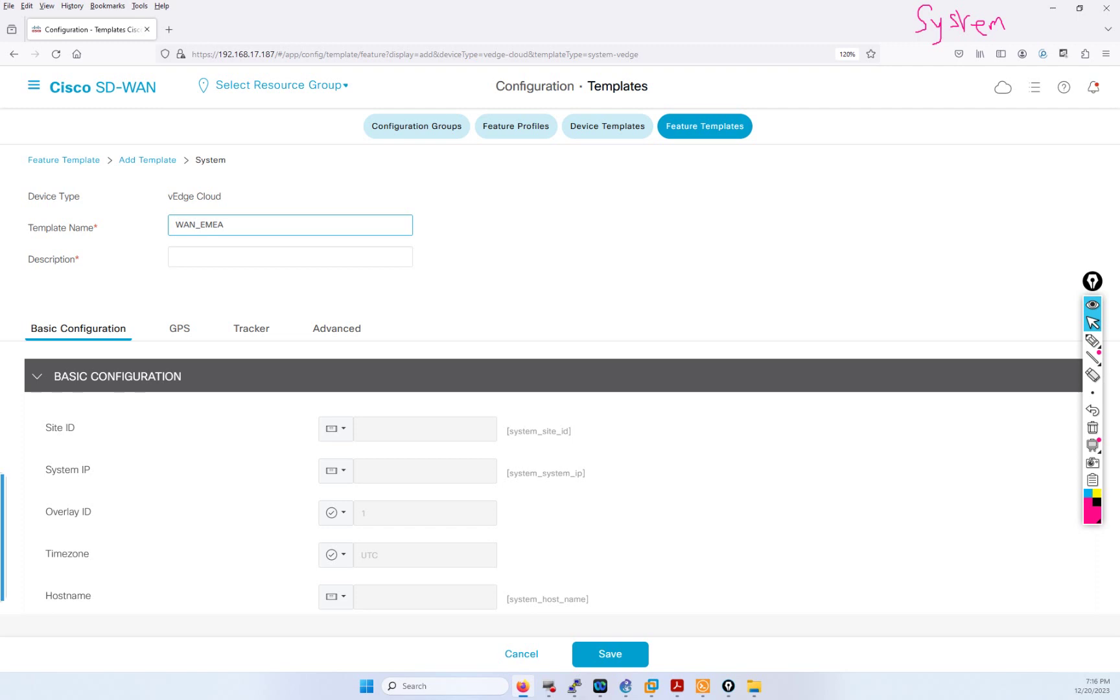
pyautogui.write('_')
pyautogui.click(203, 224)
pyautogui.write('EDGE_')
pyautogui.press('BackSpace')
pyautogui.press('BackSpace')
pyautogui.press('BackSpace')
pyautogui.press('BackSpace')
pyautogui.press('BackSpace')
pyautogui.press('BackSpace')
pyautogui.press('BackSpace')
pyautogui.press('BackSpace')
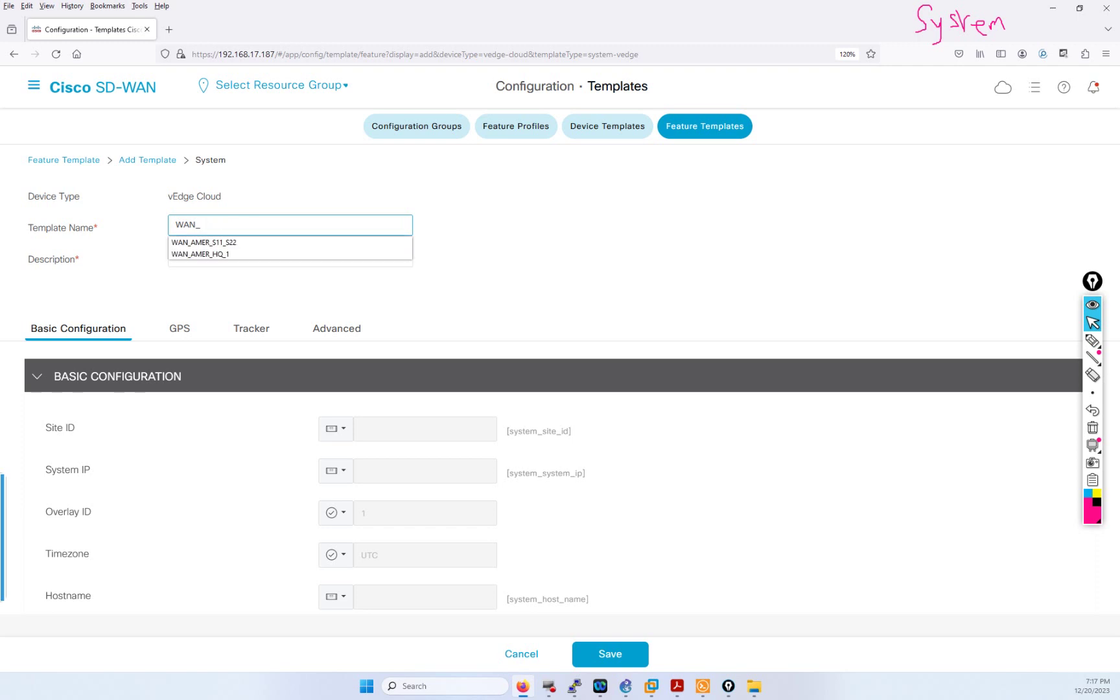
pyautogui.write('MEA')
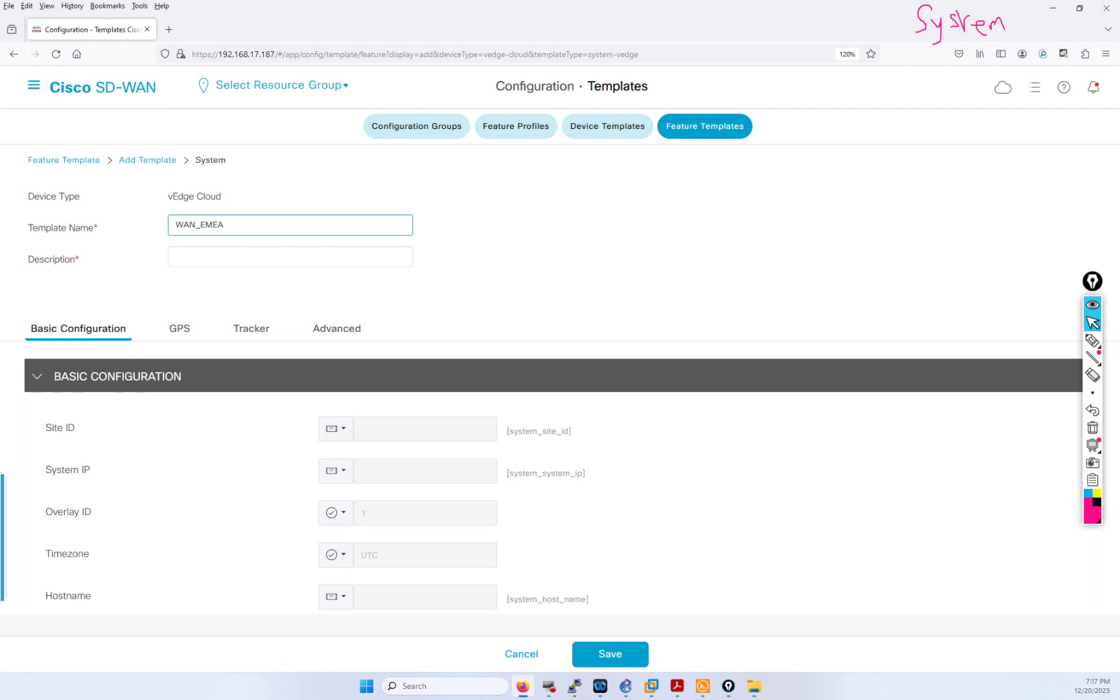
pyautogui.write('_EDGE_SYSTEM')
# Step: Copy the template name WAN_EMEA_EDGE_SYSTEM into the template's description
pyautogui.moveTo(289, 224); pyautogui.dragTo(174, 219)
pyautogui.hotkey('ctrl', 'c')
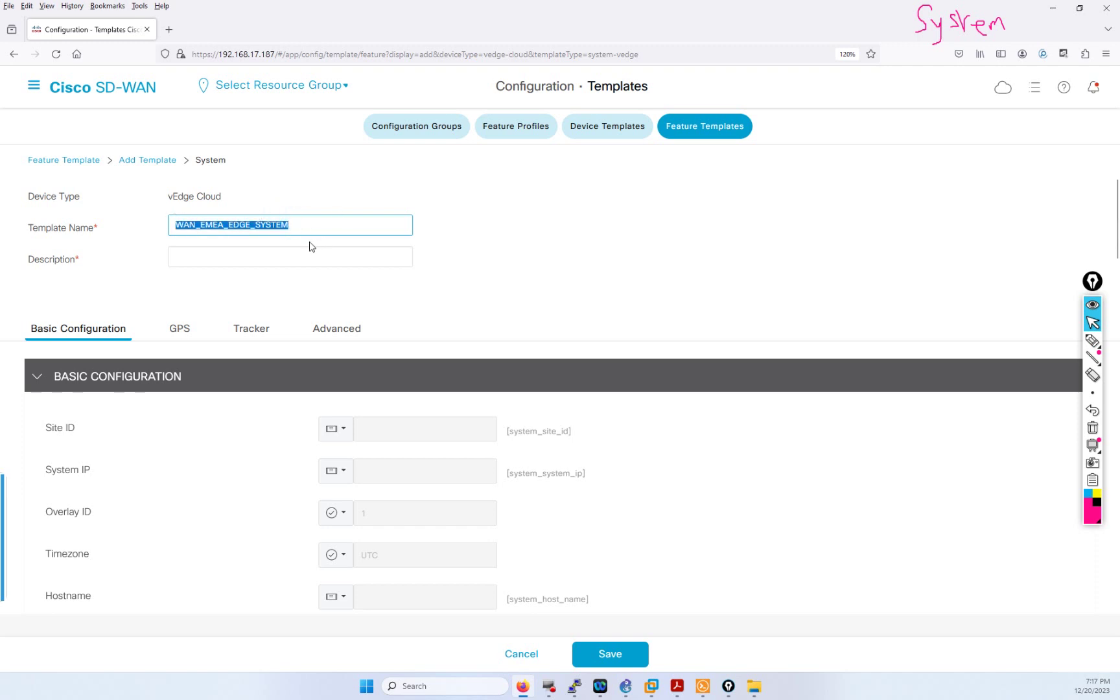
pyautogui.click(293, 257)
pyautogui.hotkey('ctrl', 'v')
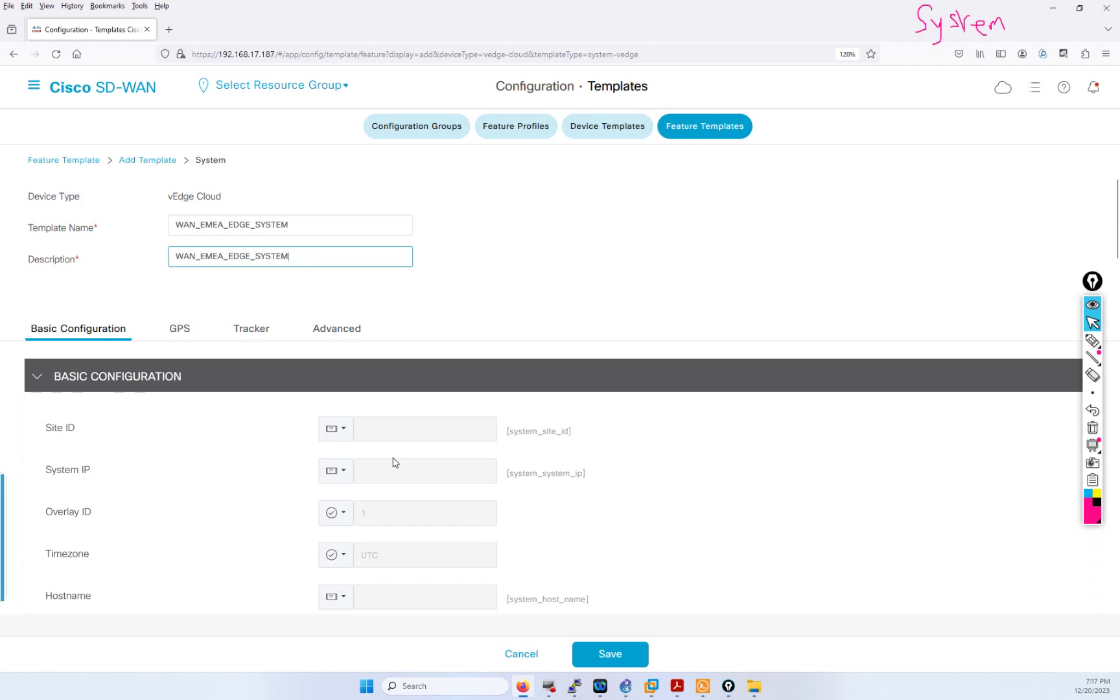
pyautogui.scroll(-1, 389, 496)
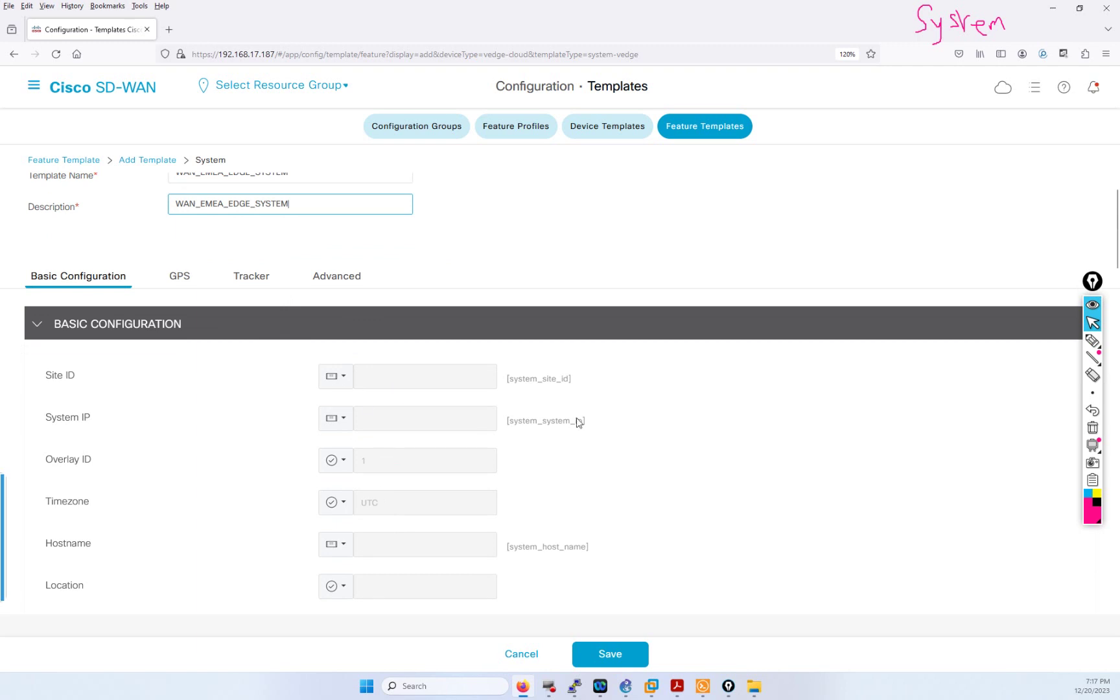
pyautogui.click(1094, 343)
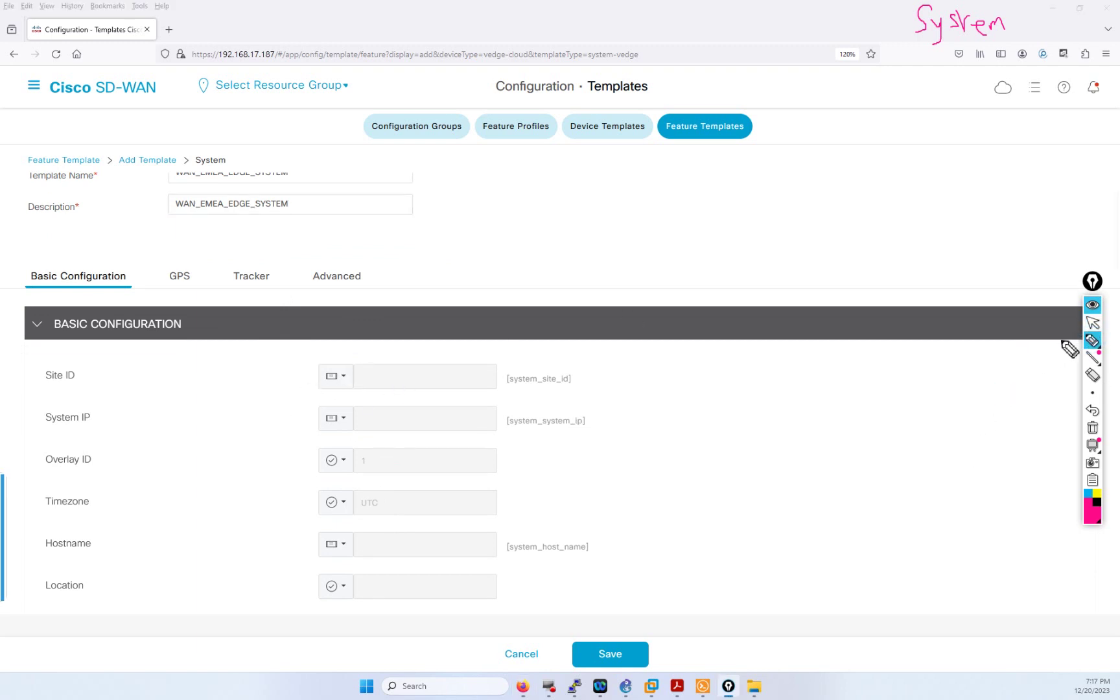
pyautogui.click(1092, 322)
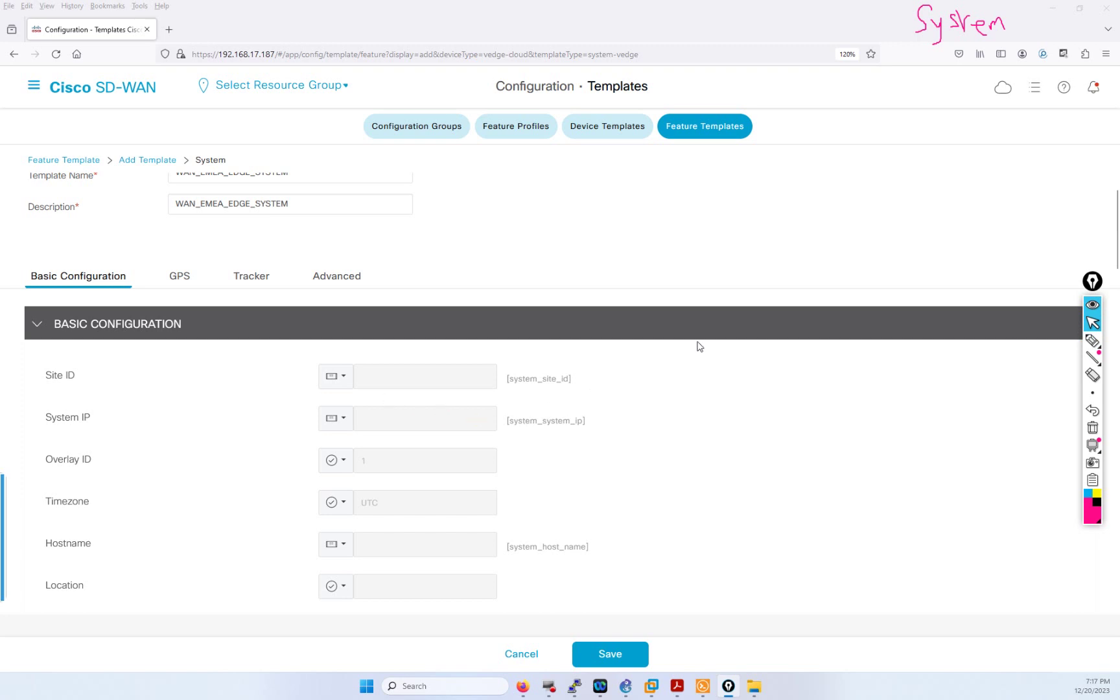
# Step: Check the scope options for Overlay ID and set the Site ID scope to Device Specific
pyautogui.click(345, 379)
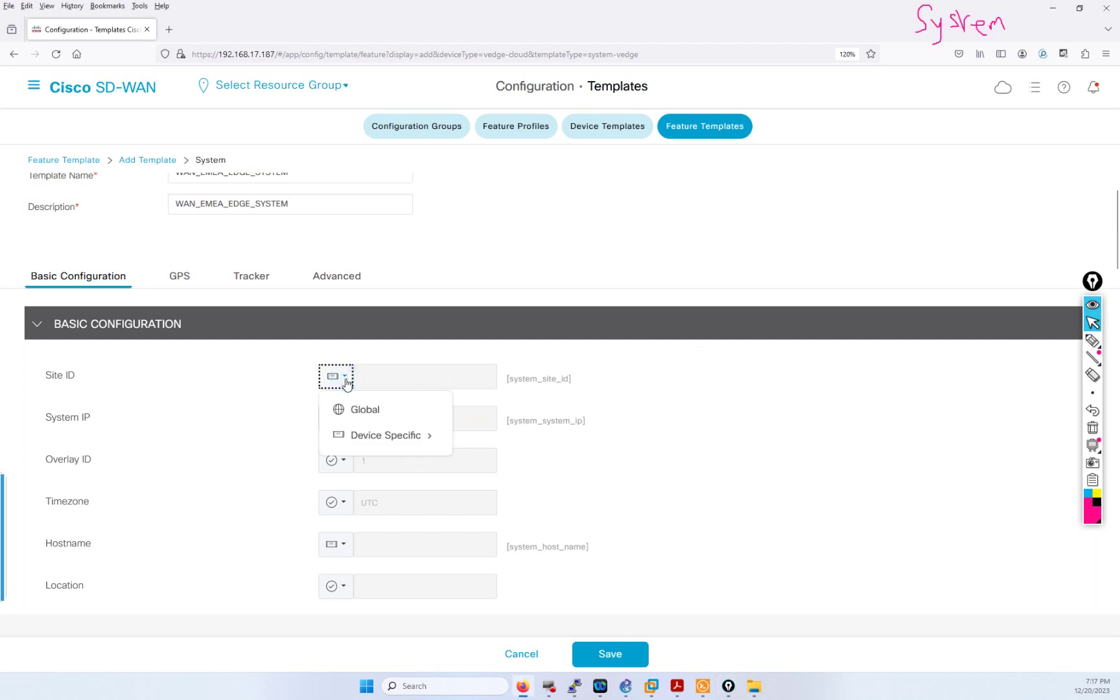
pyautogui.moveTo(389, 439)
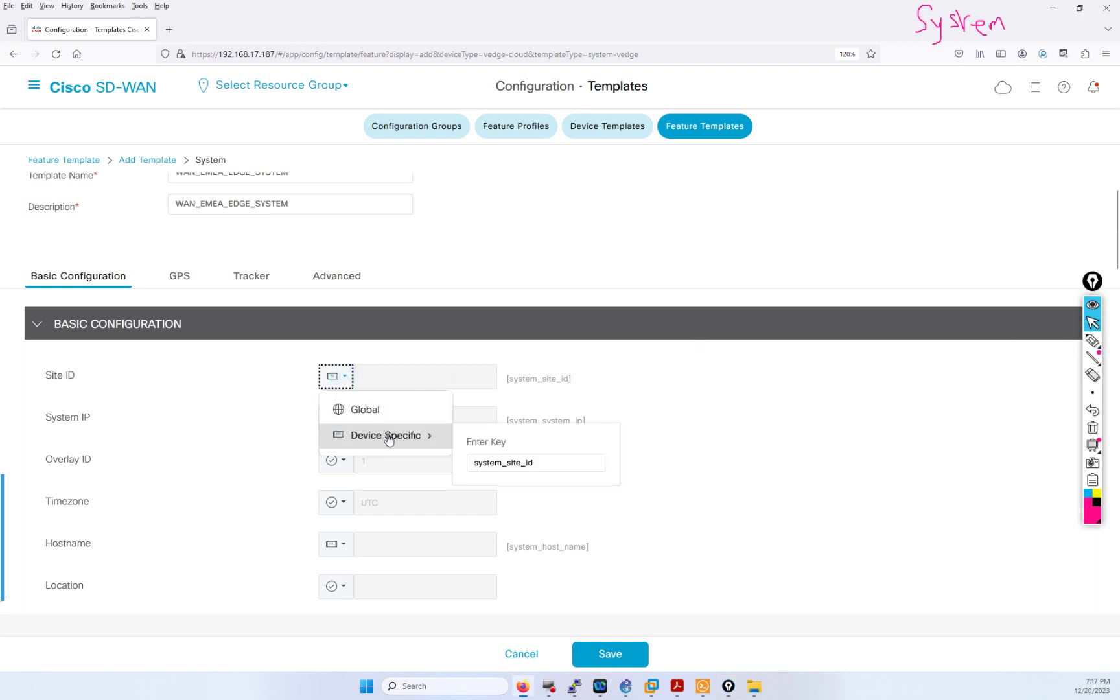
pyautogui.click(342, 462)
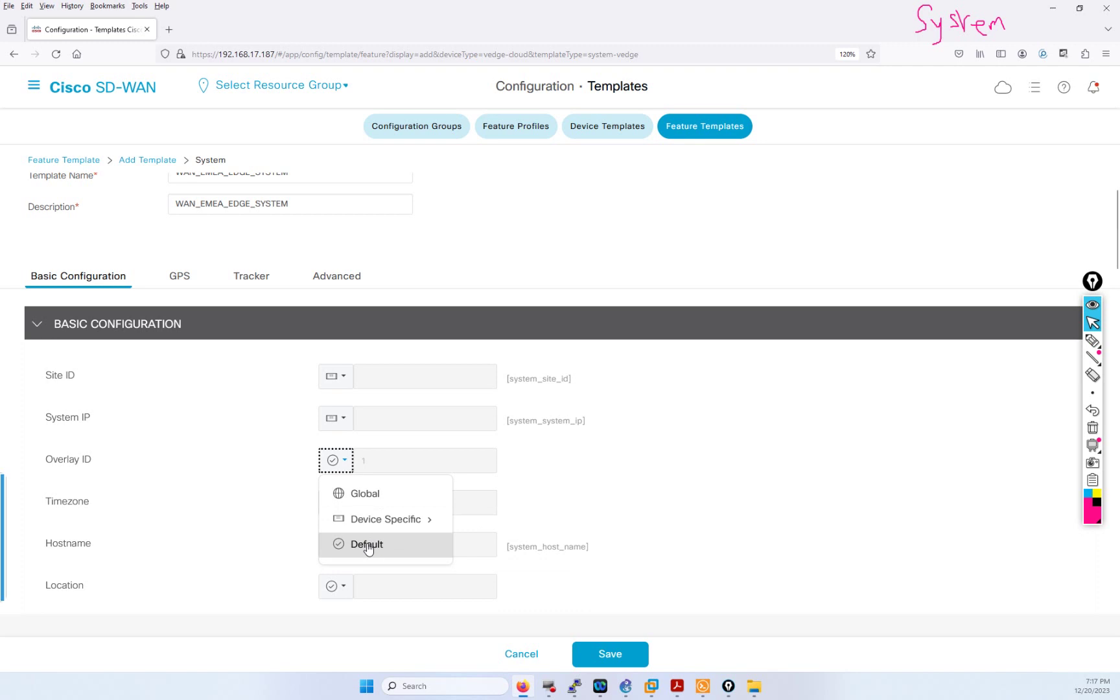
pyautogui.click(545, 484)
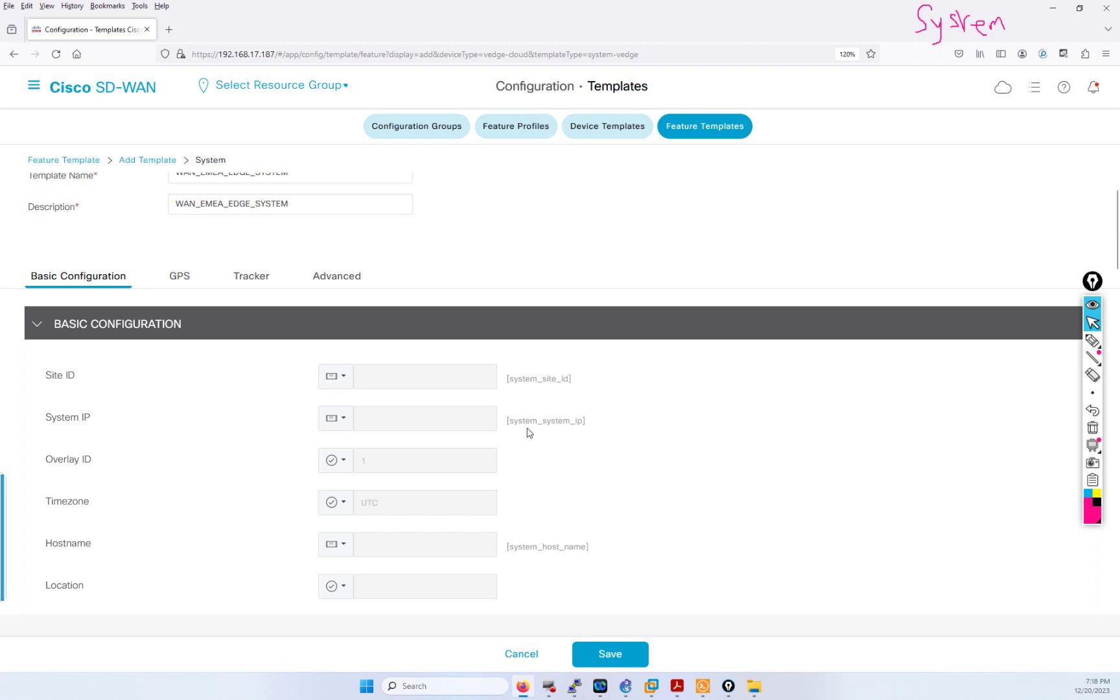
pyautogui.click(349, 384)
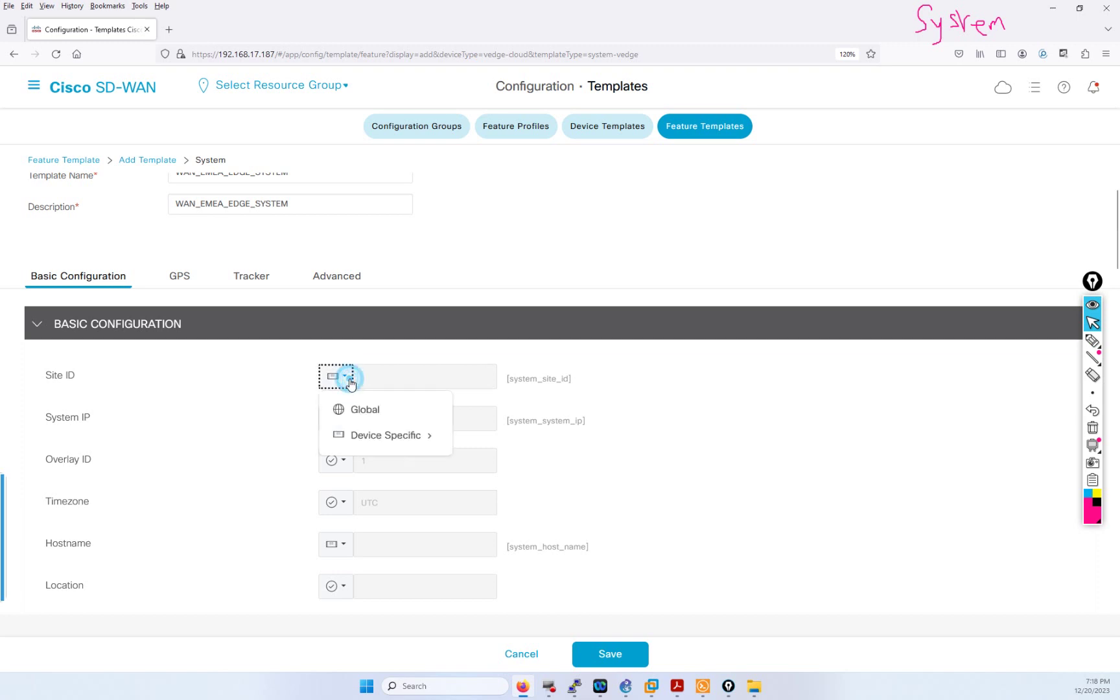
pyautogui.click(393, 439)
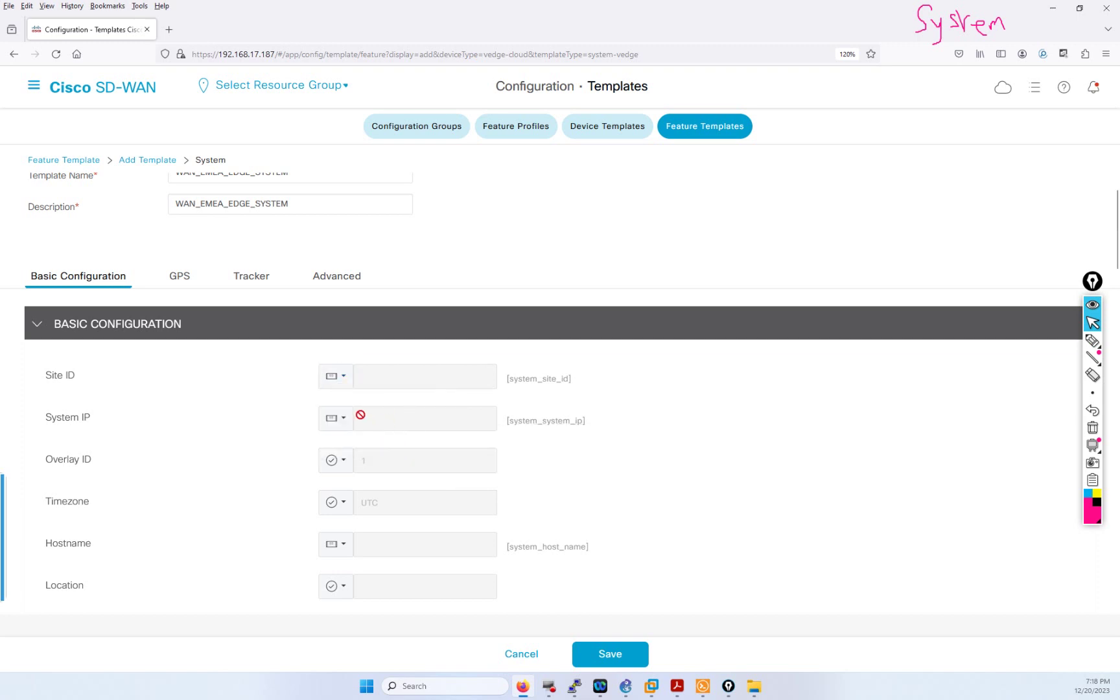
# Step: Examine the System IP scope options in the template and consult the network diagram in SD-WAN Topo.pdf
pyautogui.scroll(-1, 357, 414)
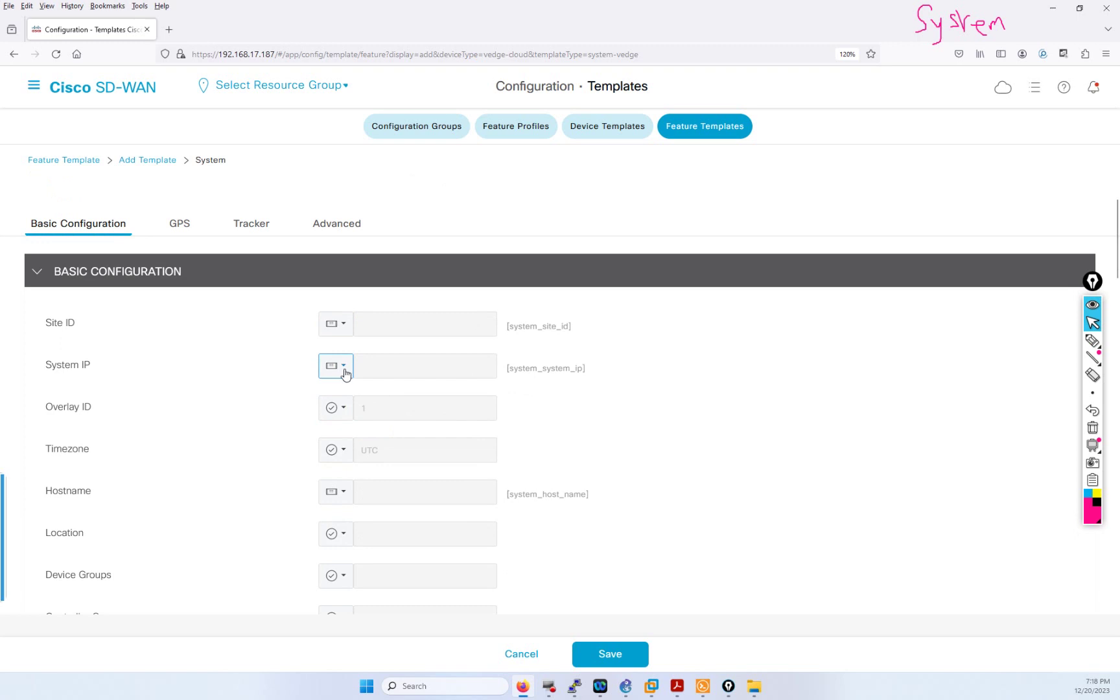
pyautogui.moveTo(368, 404)
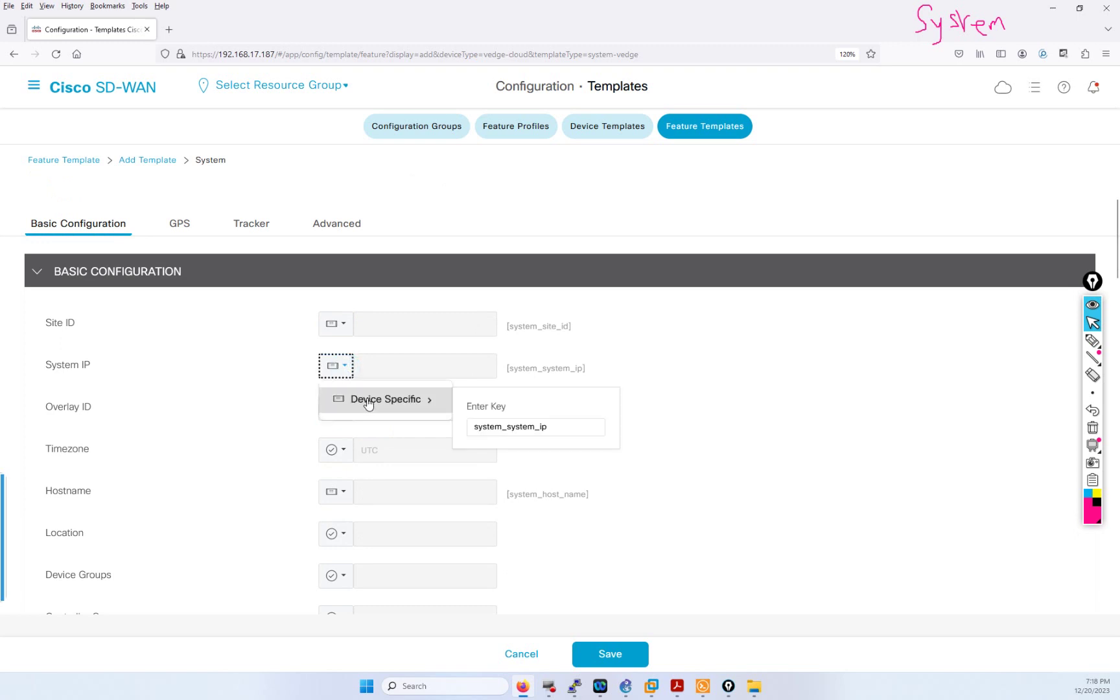
pyautogui.click(702, 687)
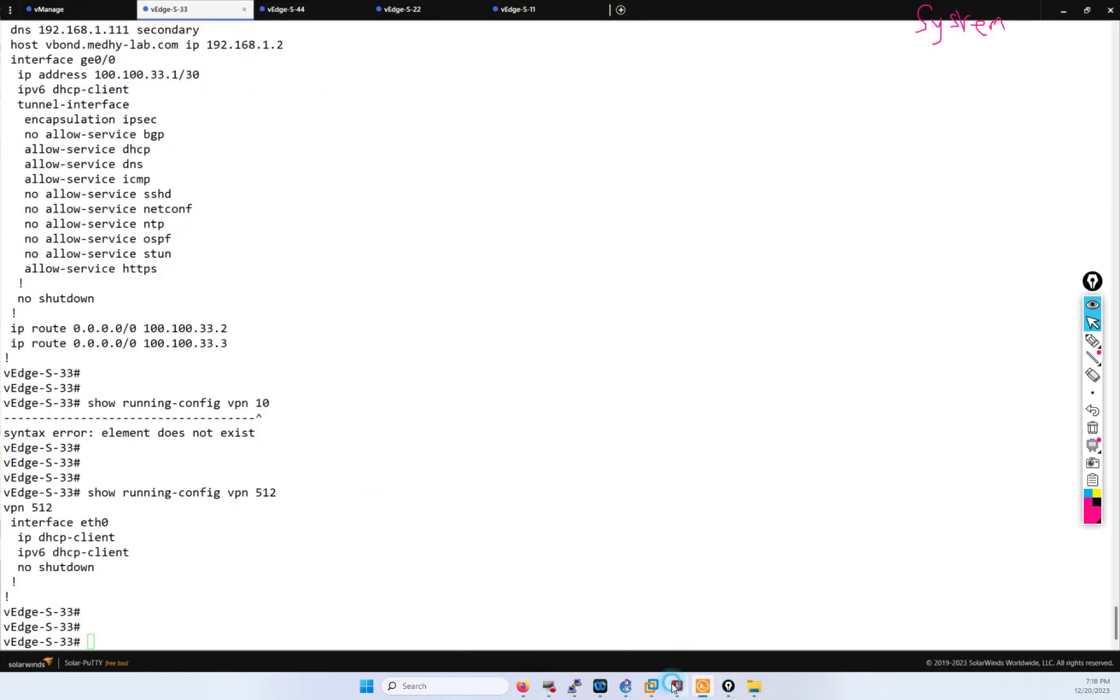
pyautogui.click(746, 626)
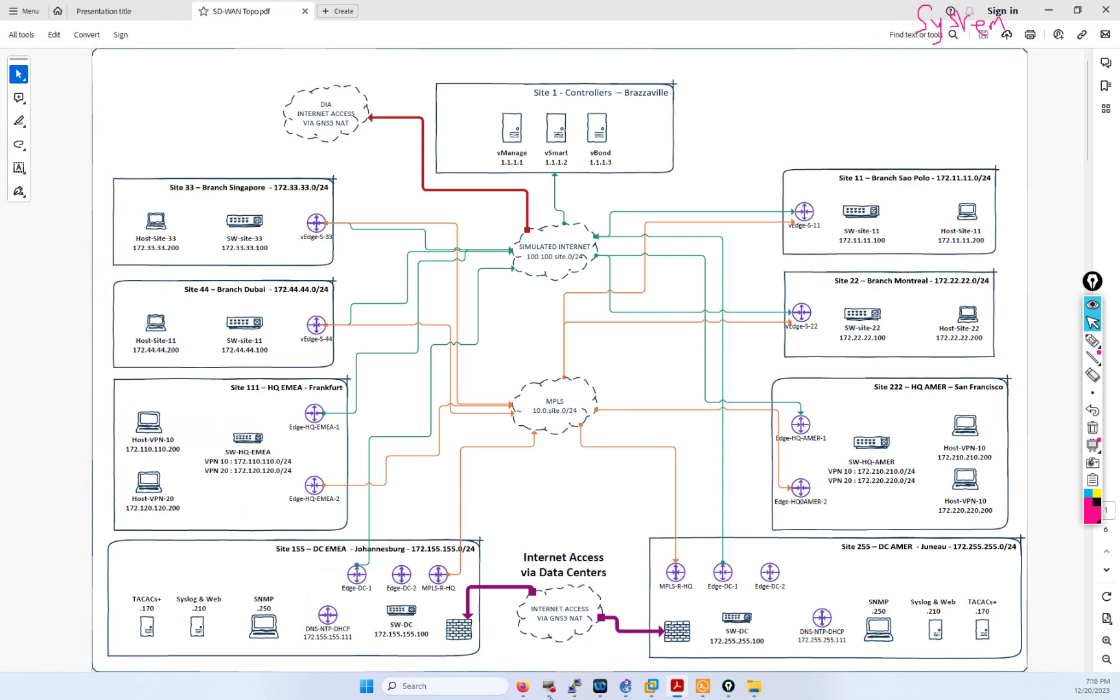
pyautogui.moveTo(523, 685)
pyautogui.click(525, 626)
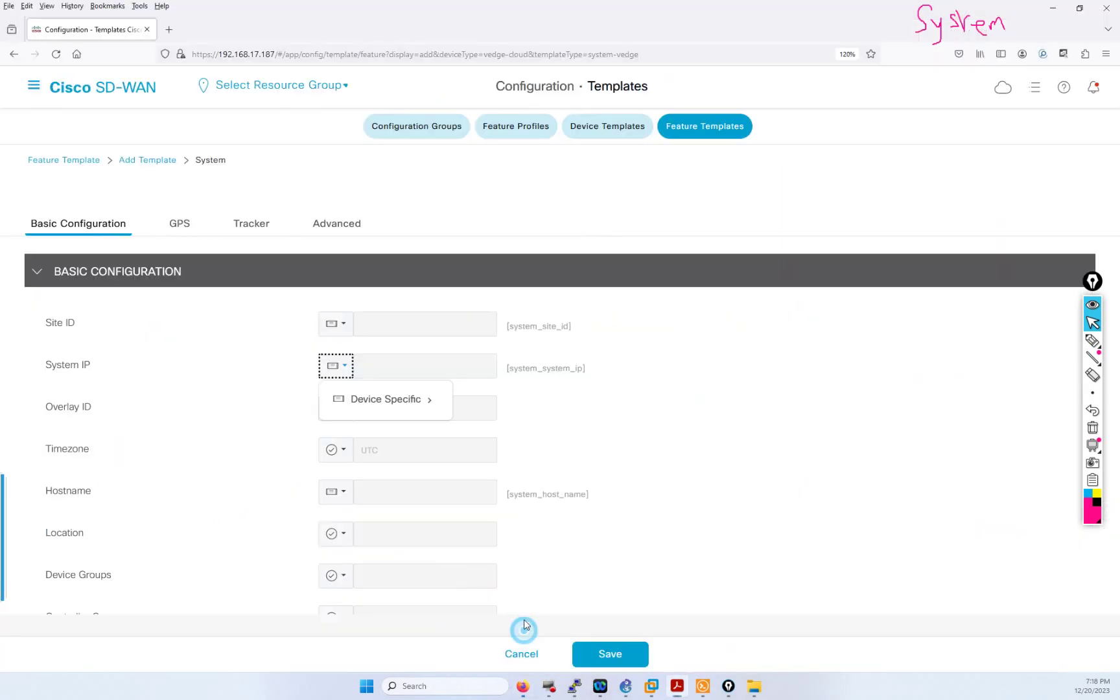
pyautogui.click(676, 386)
pyautogui.scroll(-2, 387, 422)
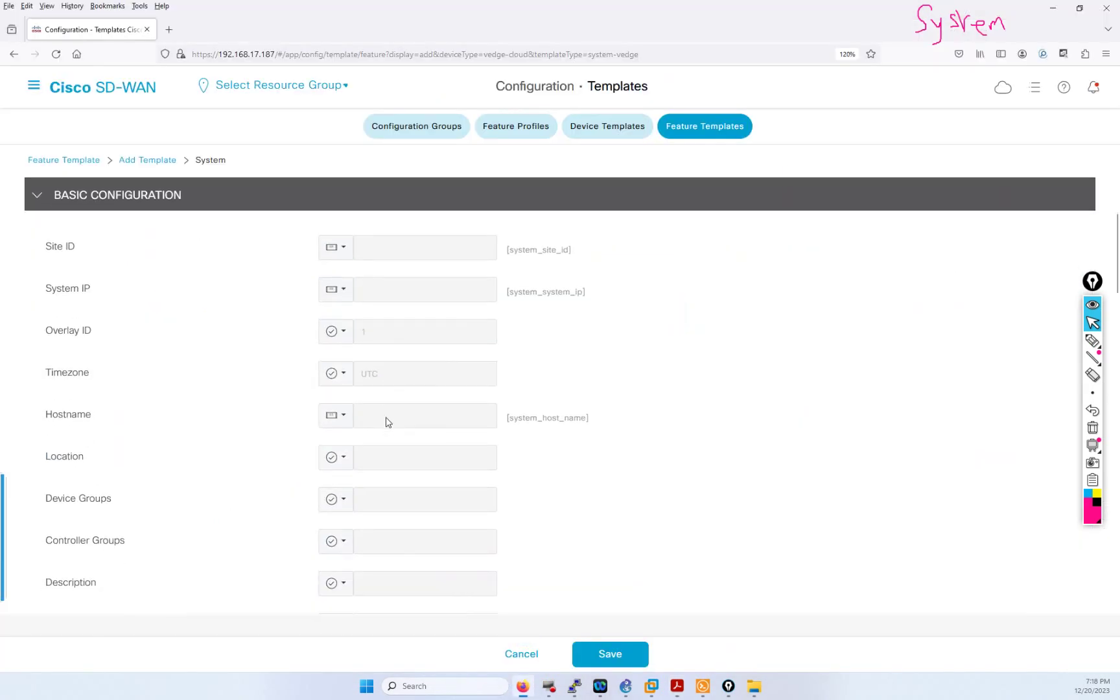
pyautogui.scroll(-1, 382, 409)
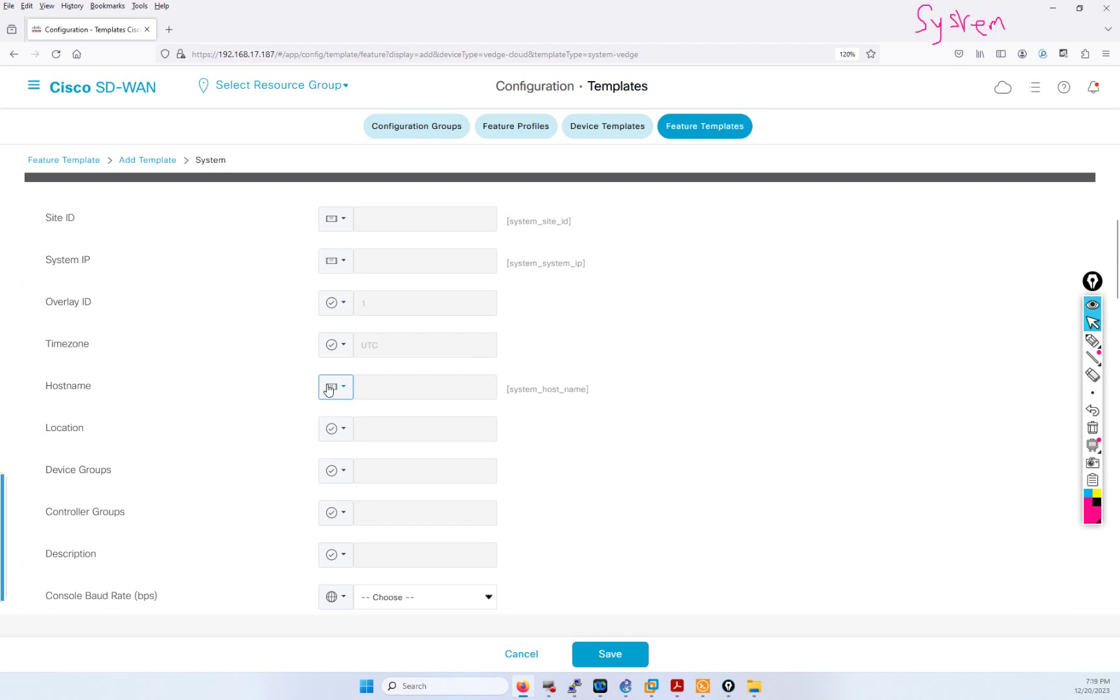
# Step: Set the scope of both the Location and Description fields to Device Specific
pyautogui.click(342, 430)
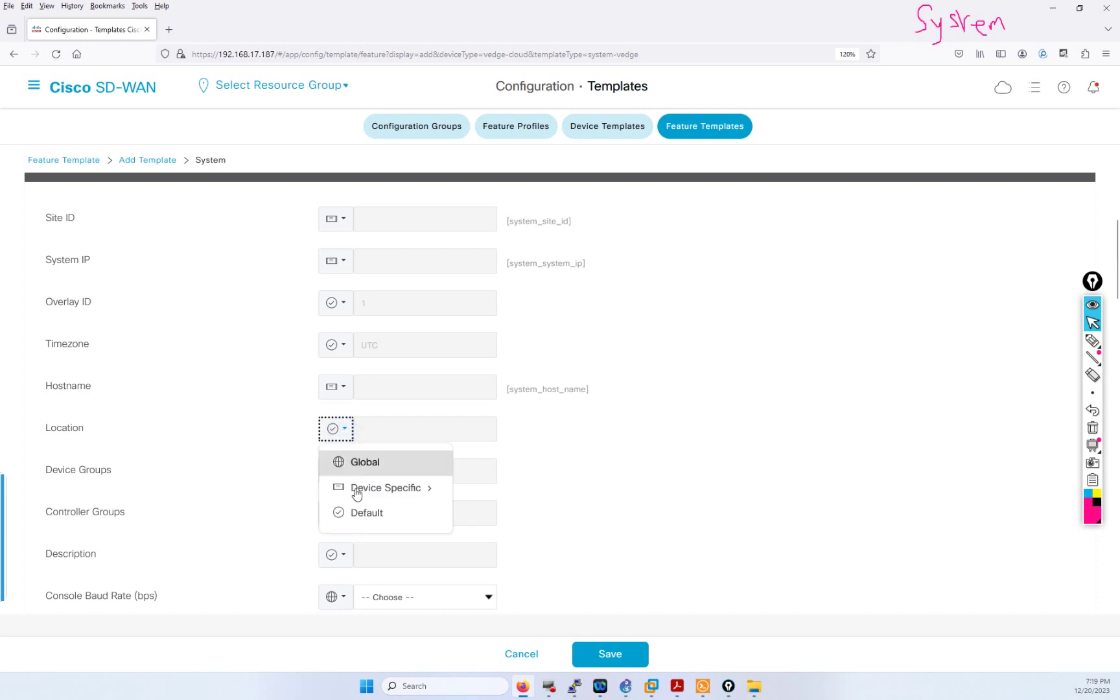
pyautogui.click(356, 491)
pyautogui.scroll(-1, 355, 488)
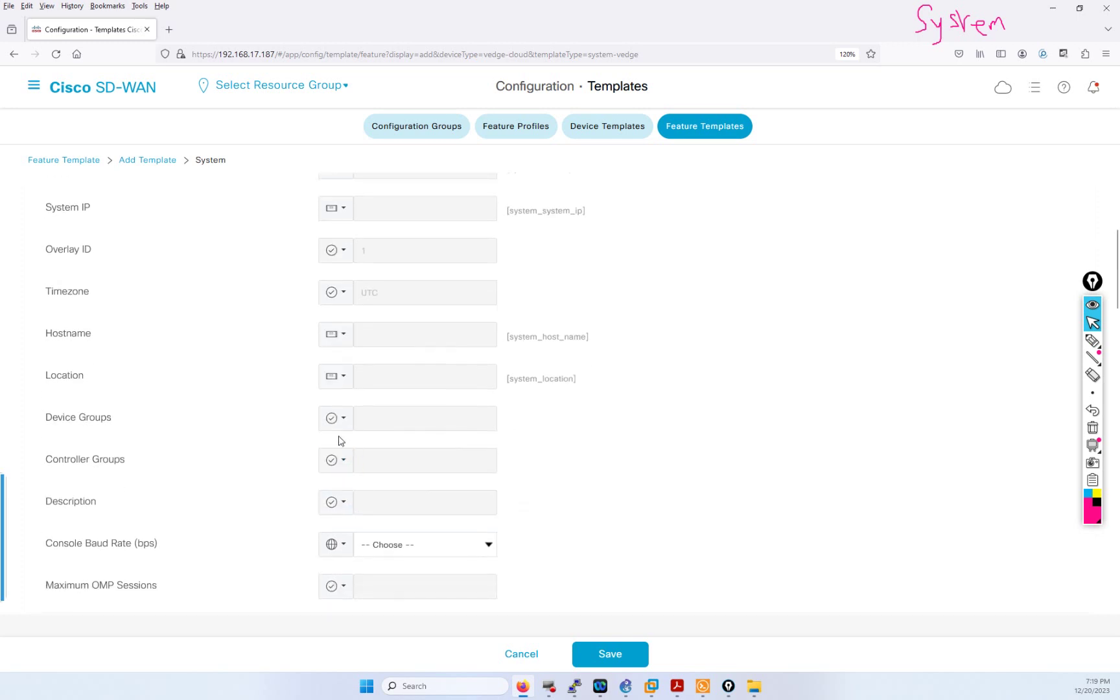
pyautogui.scroll(-1, 332, 424)
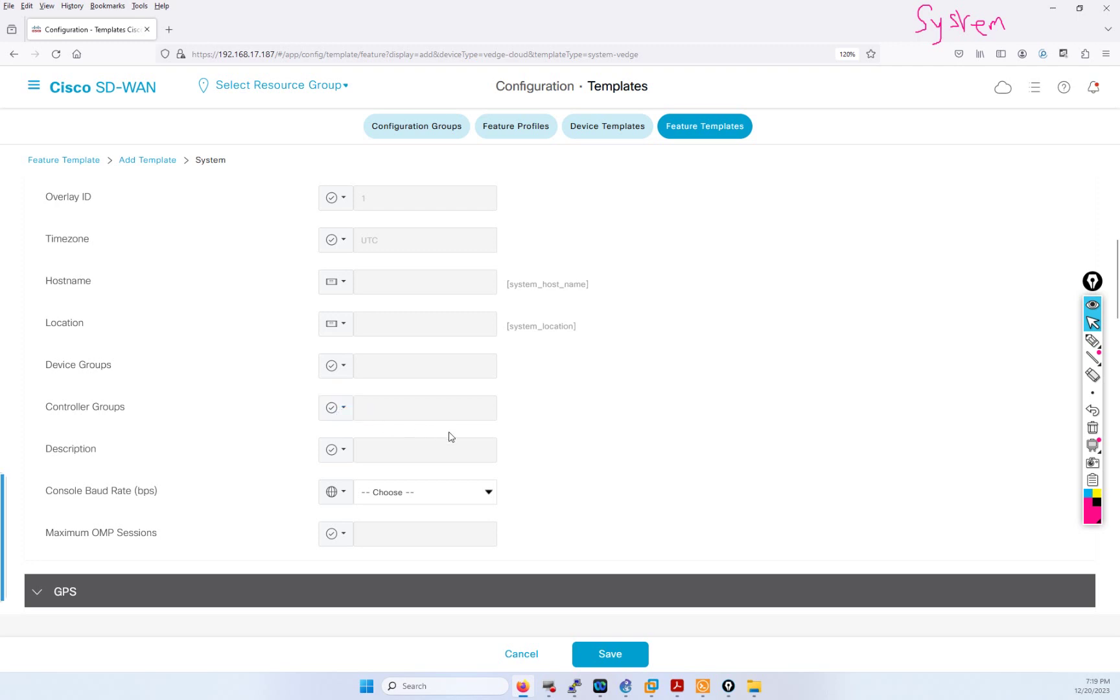
pyautogui.scroll(-1, 452, 437)
pyautogui.click(337, 398)
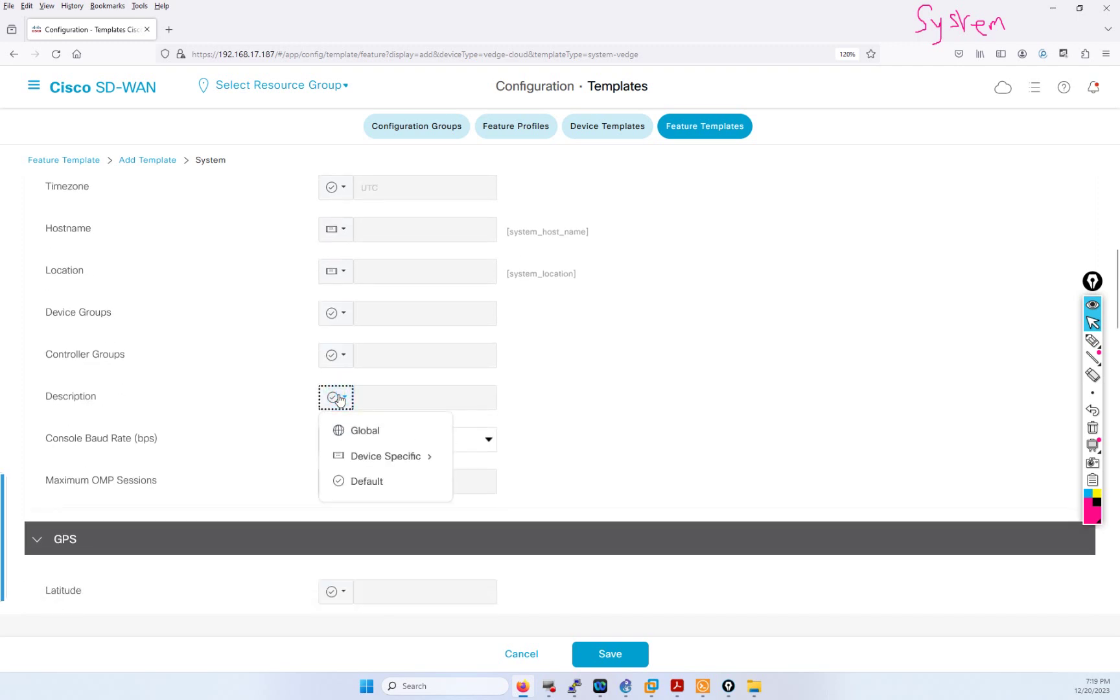
pyautogui.moveTo(367, 459)
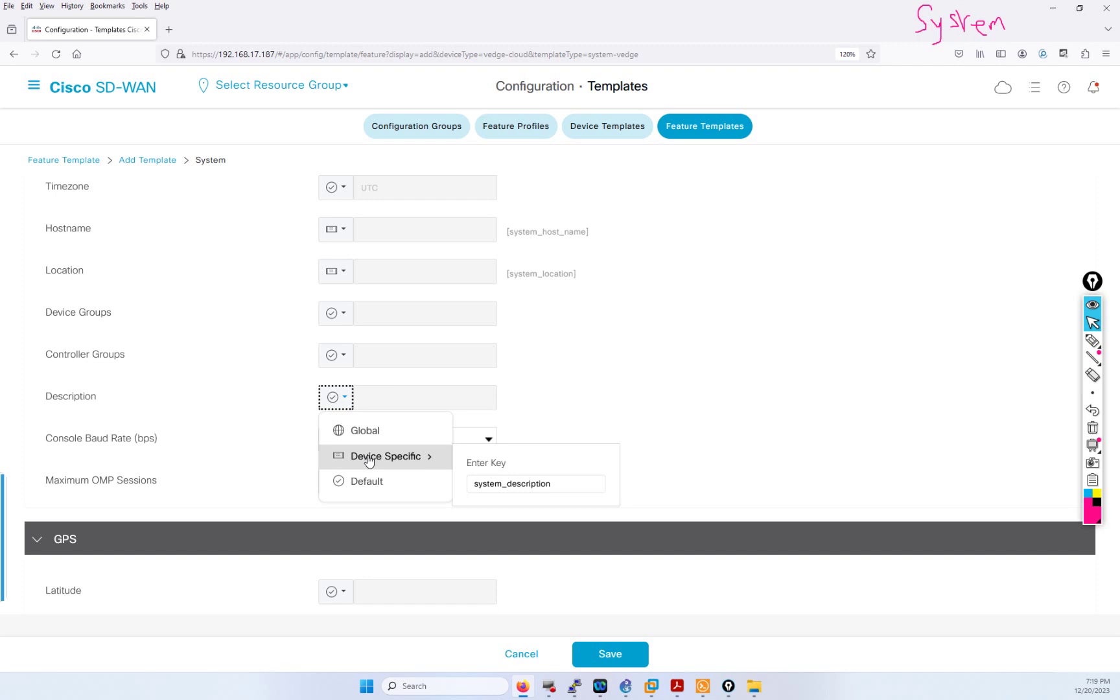
pyautogui.click(368, 459)
# Step: Set the scope of Console Baud Rate (bps) to Default
pyautogui.scroll(-2, 662, 380)
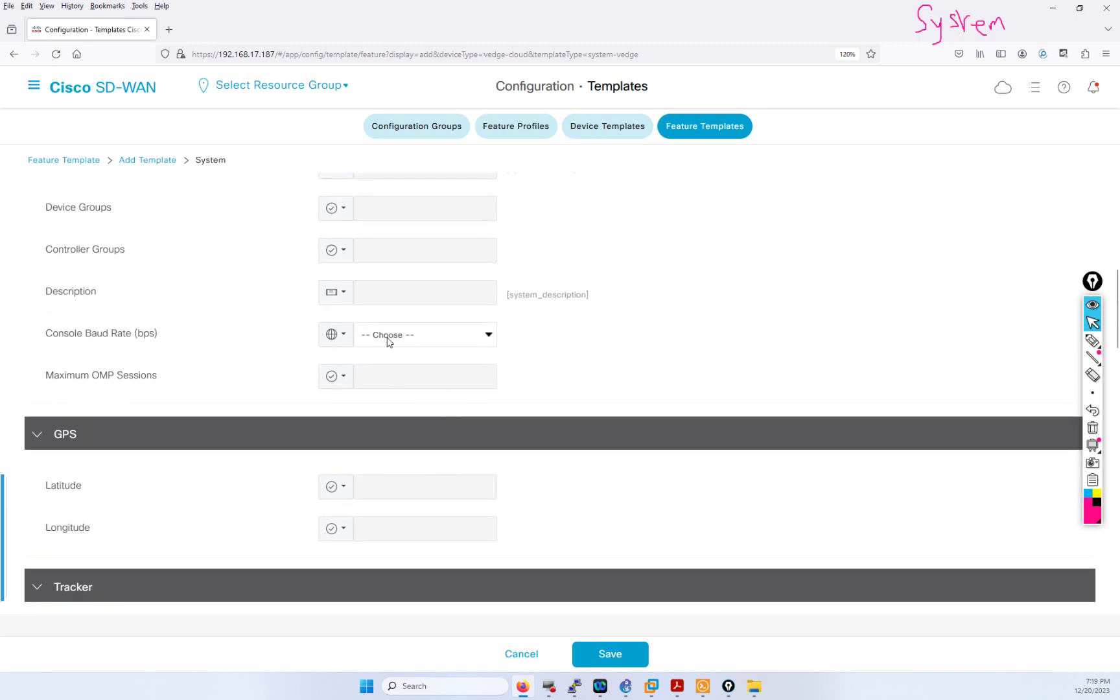
pyautogui.click(336, 335)
pyautogui.click(366, 420)
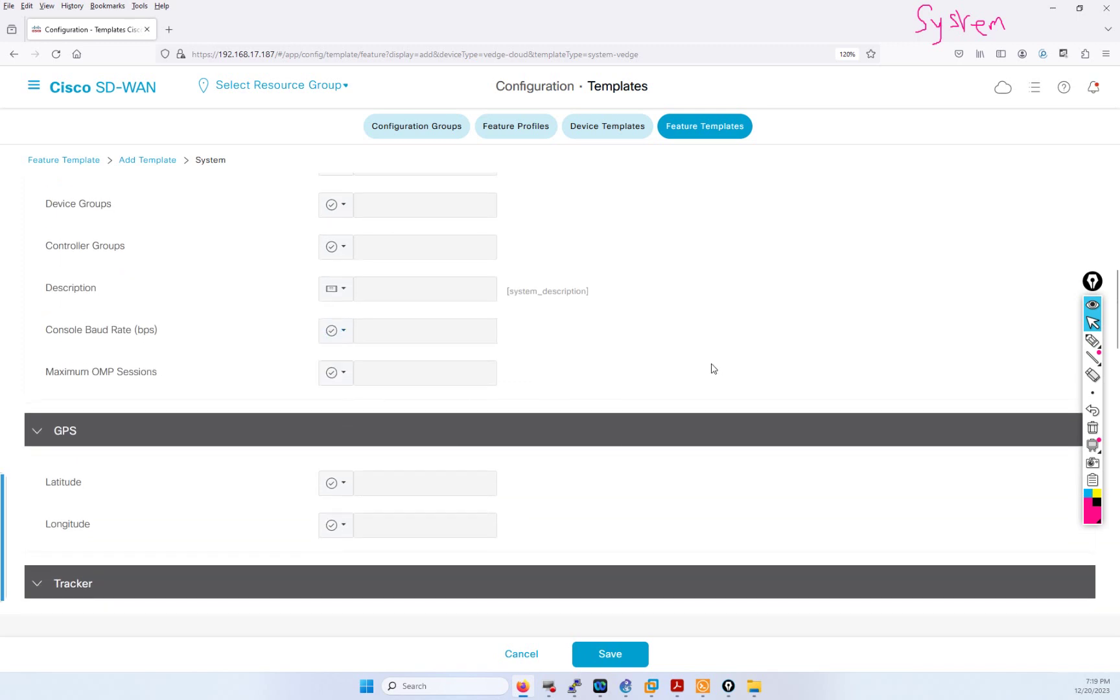
pyautogui.scroll(-1, 713, 369)
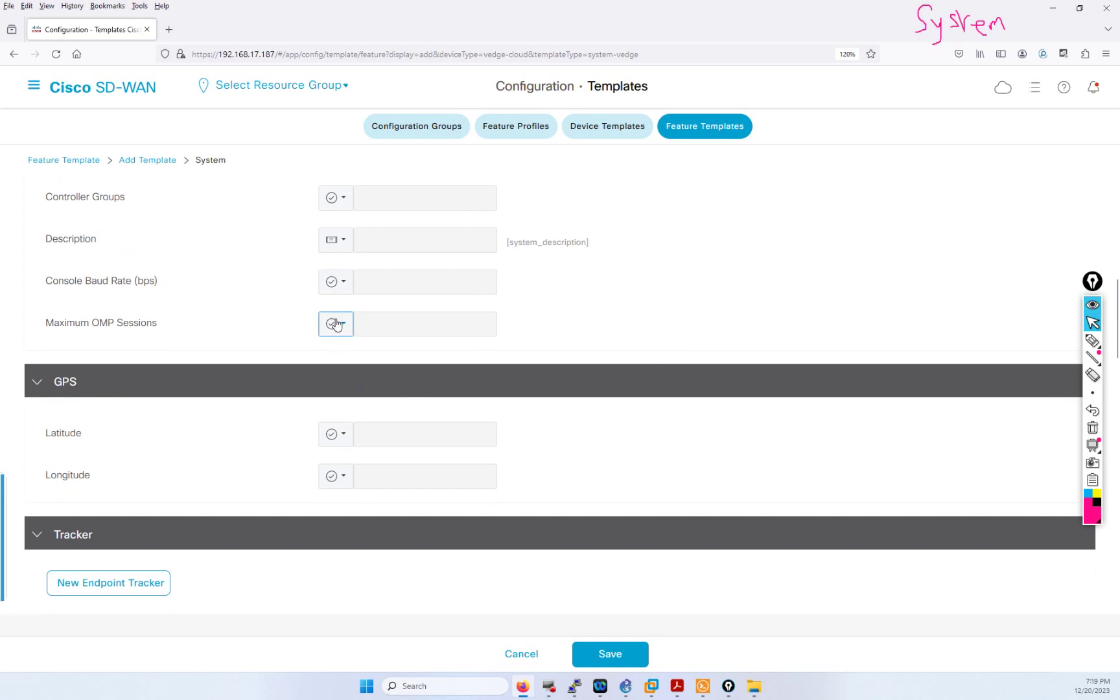
# Step: Set the GPS Latitude and Longitude scopes to Device Specific
pyautogui.scroll(-2, 338, 328)
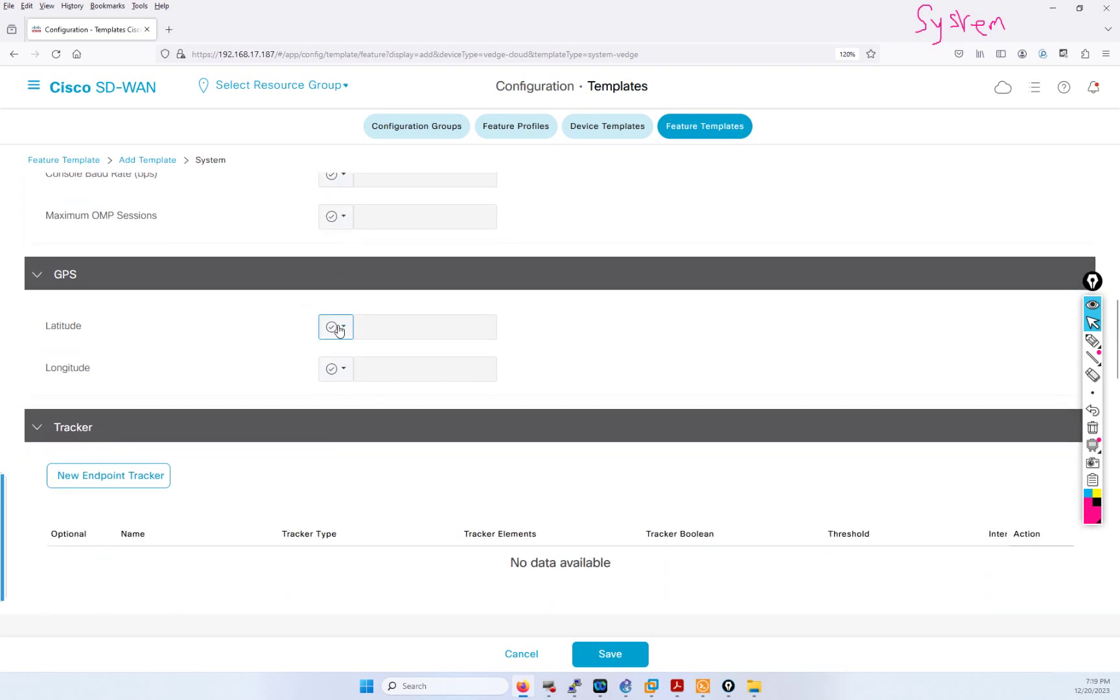
pyautogui.click(337, 327)
pyautogui.click(360, 385)
pyautogui.click(343, 375)
pyautogui.click(356, 428)
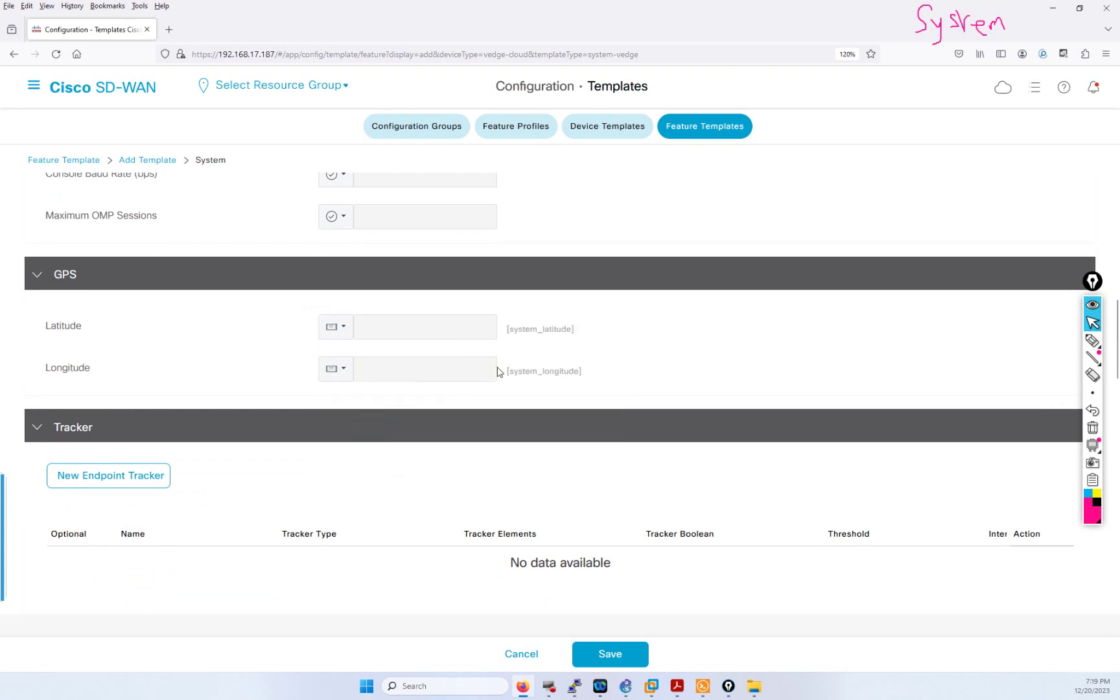
# Step: Examine the Tracker tables and the Advanced settings of the System template
pyautogui.scroll(-4, 499, 371)
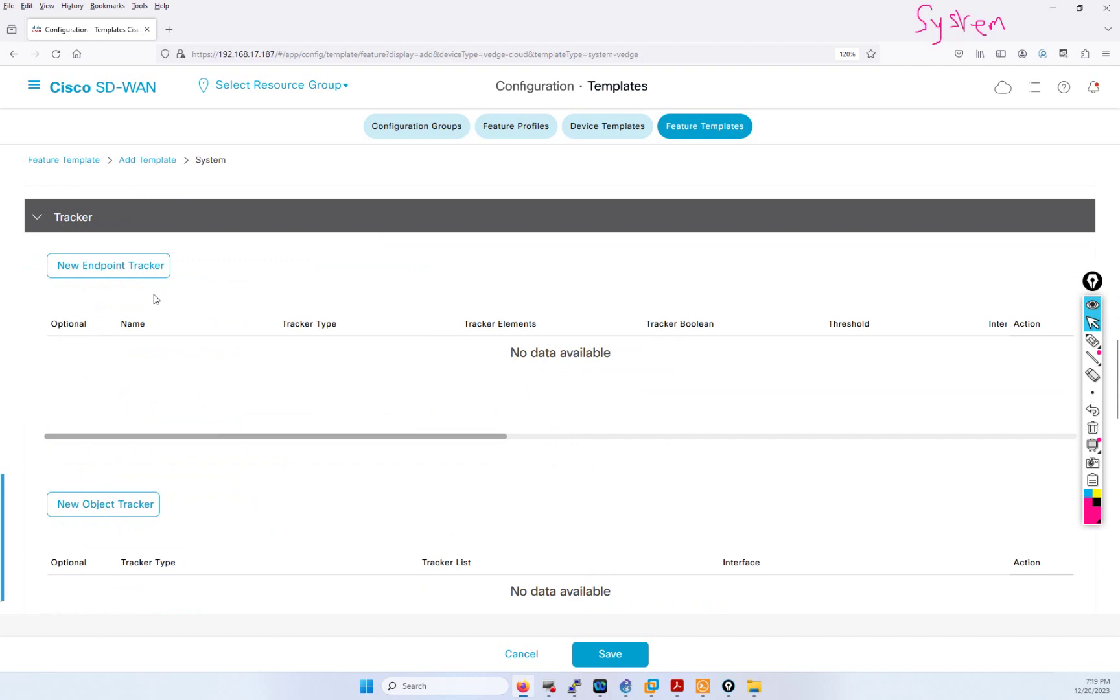
pyautogui.scroll(1, 125, 341)
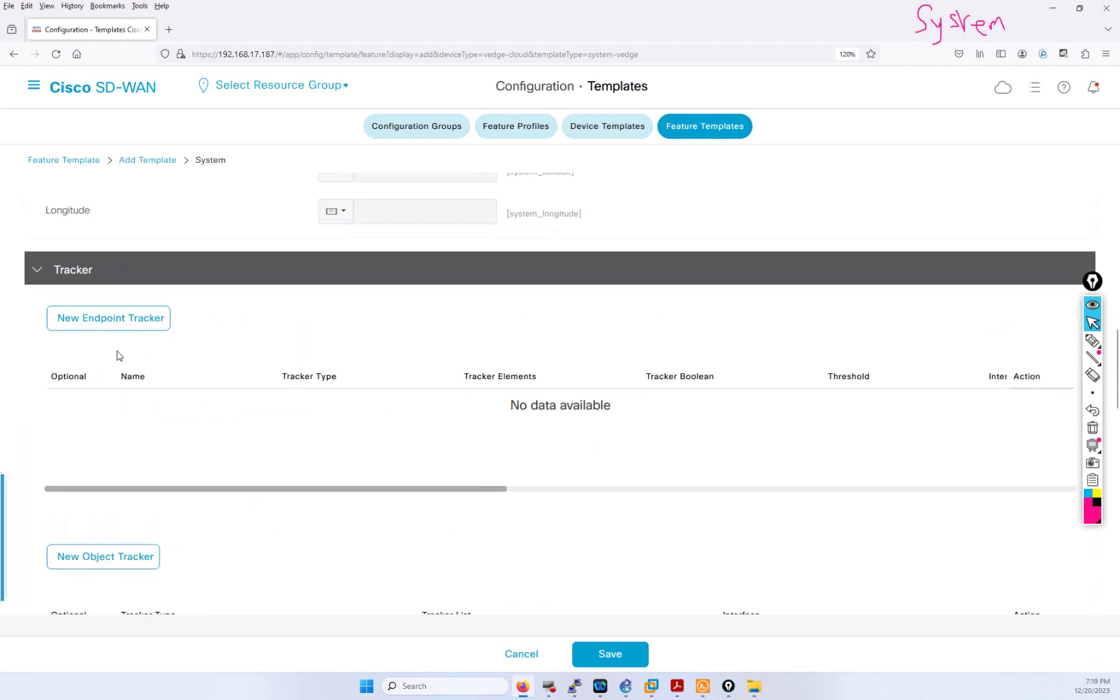
pyautogui.scroll(-4, 287, 369)
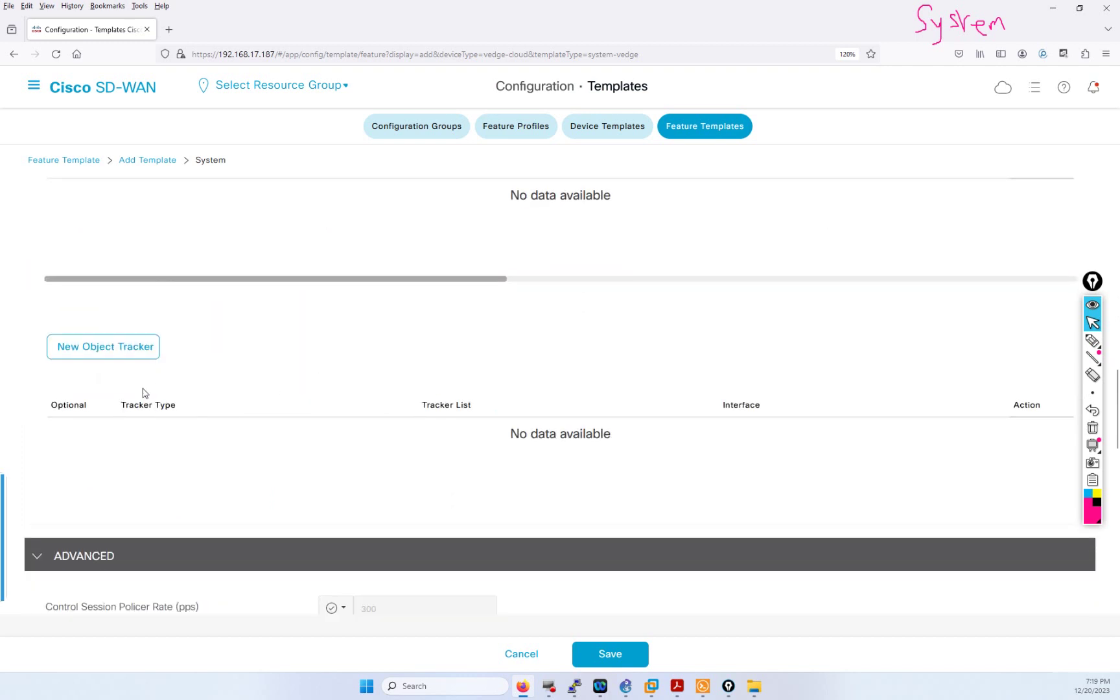
pyautogui.scroll(5, 325, 315)
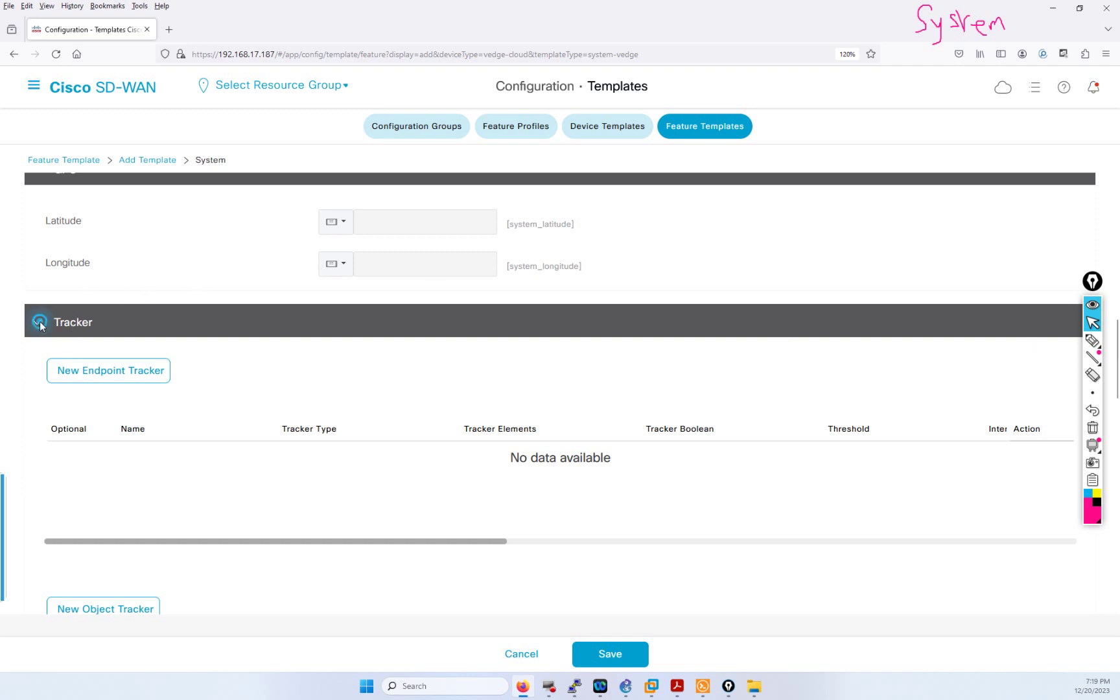
pyautogui.scroll(-8, 393, 318)
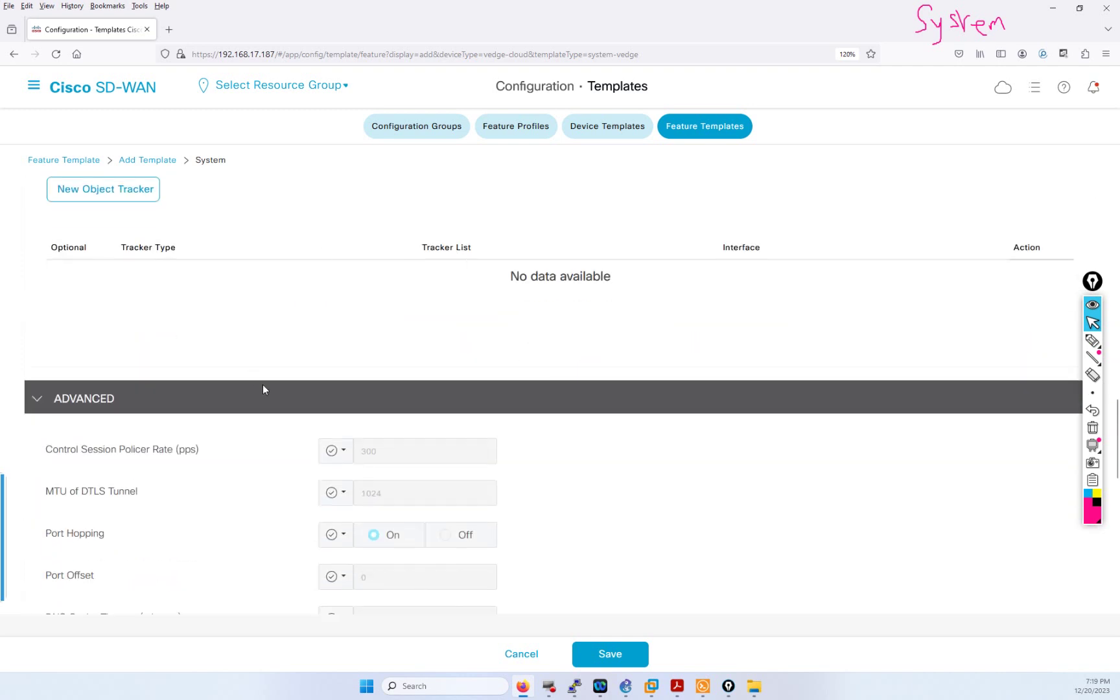
pyautogui.scroll(-2, 316, 387)
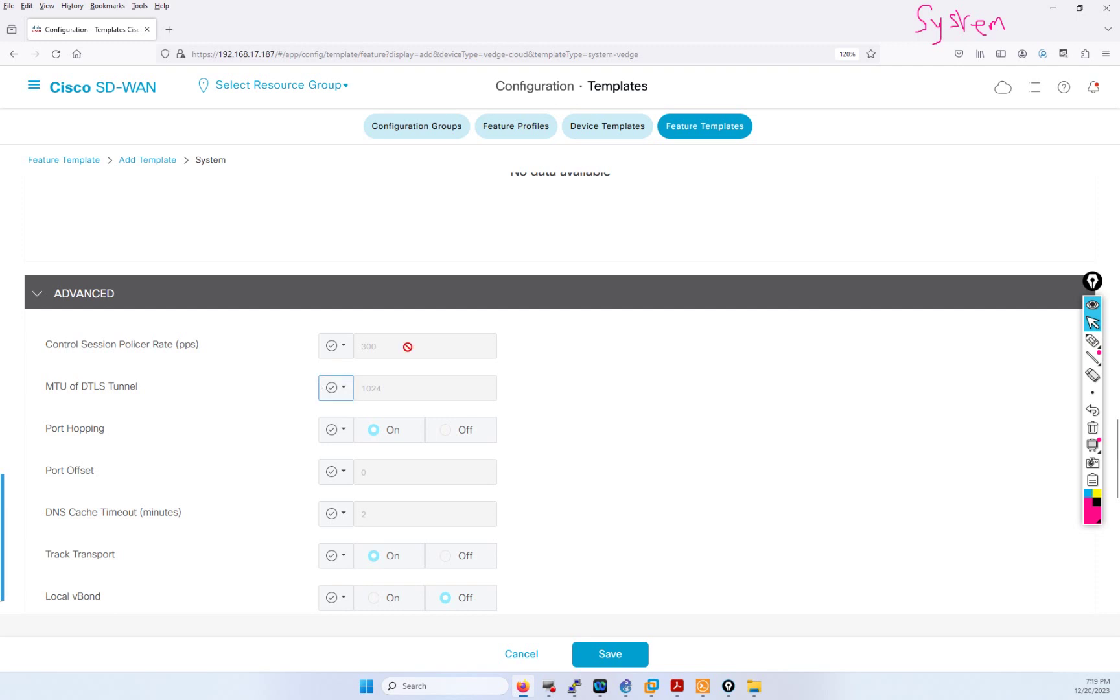
pyautogui.scroll(-1, 359, 405)
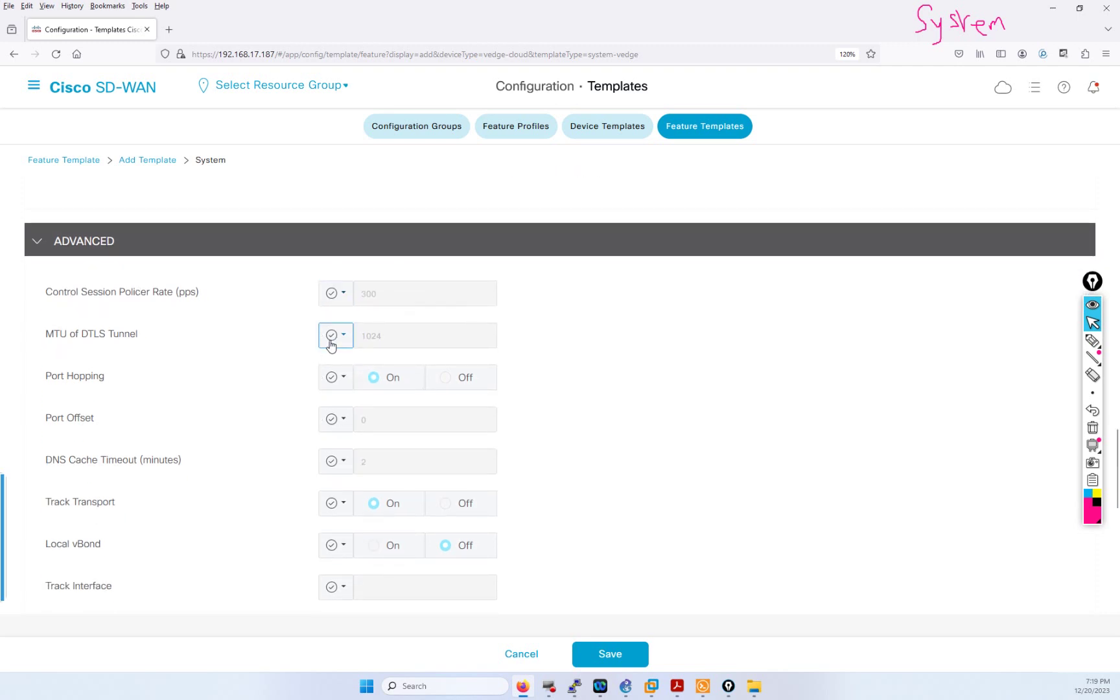
pyautogui.scroll(-1, 327, 399)
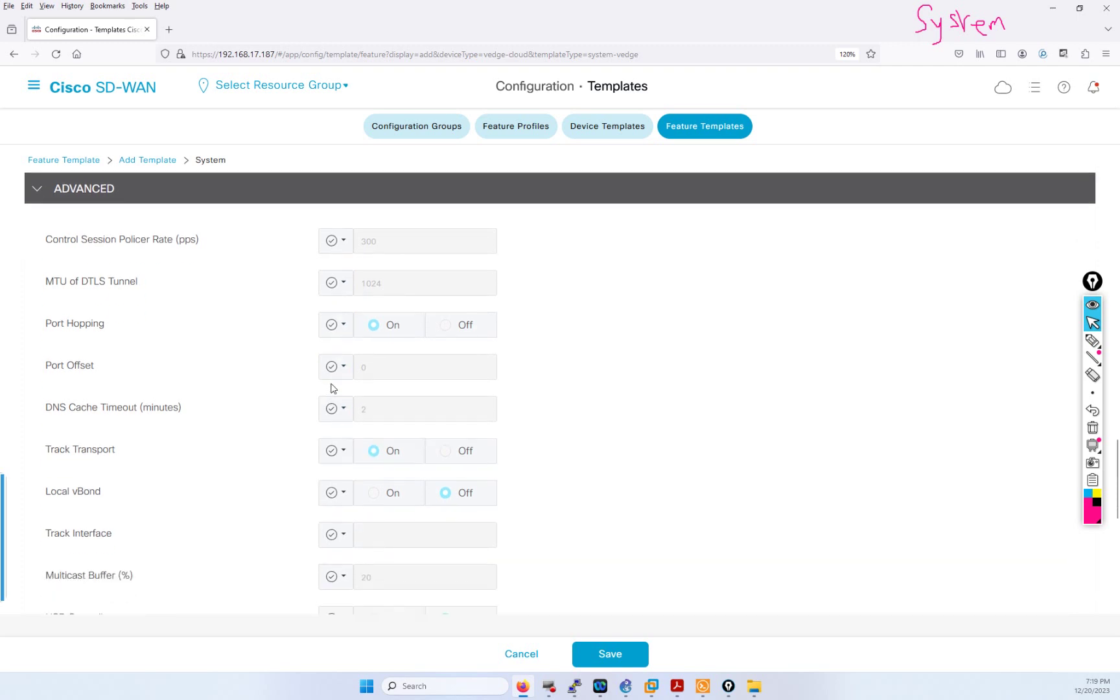
pyautogui.scroll(-1, 336, 416)
pyautogui.scroll(-5, 330, 415)
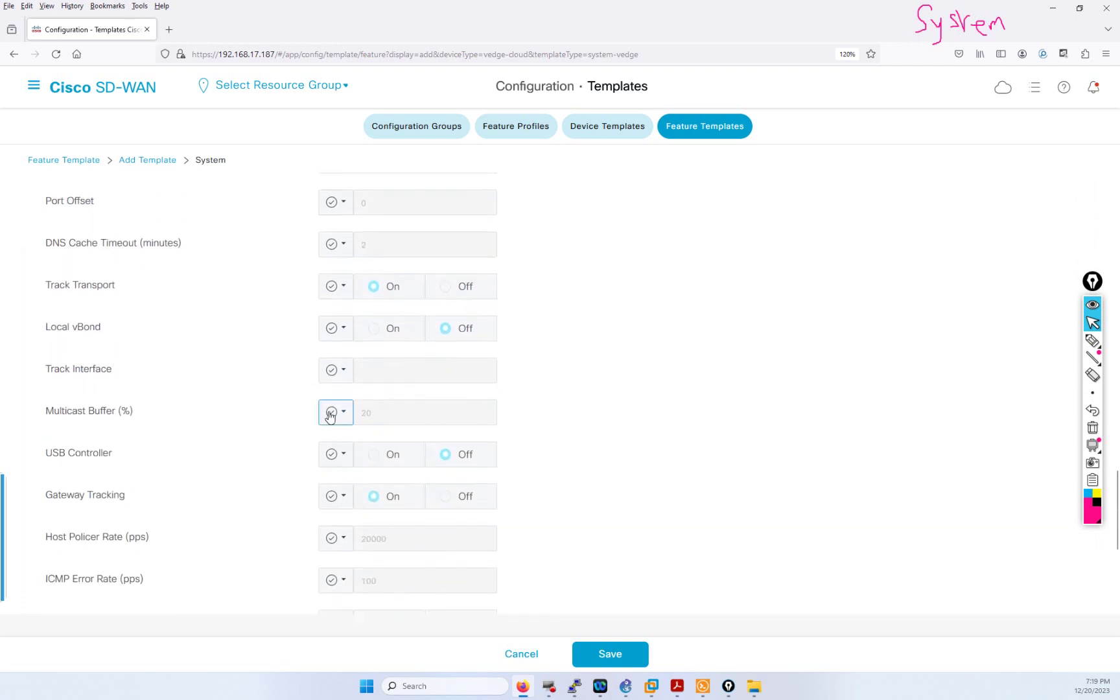
# Step: Save the WAN_EMEA_EDGE_SYSTEM feature template
pyautogui.scroll(-1, 329, 416)
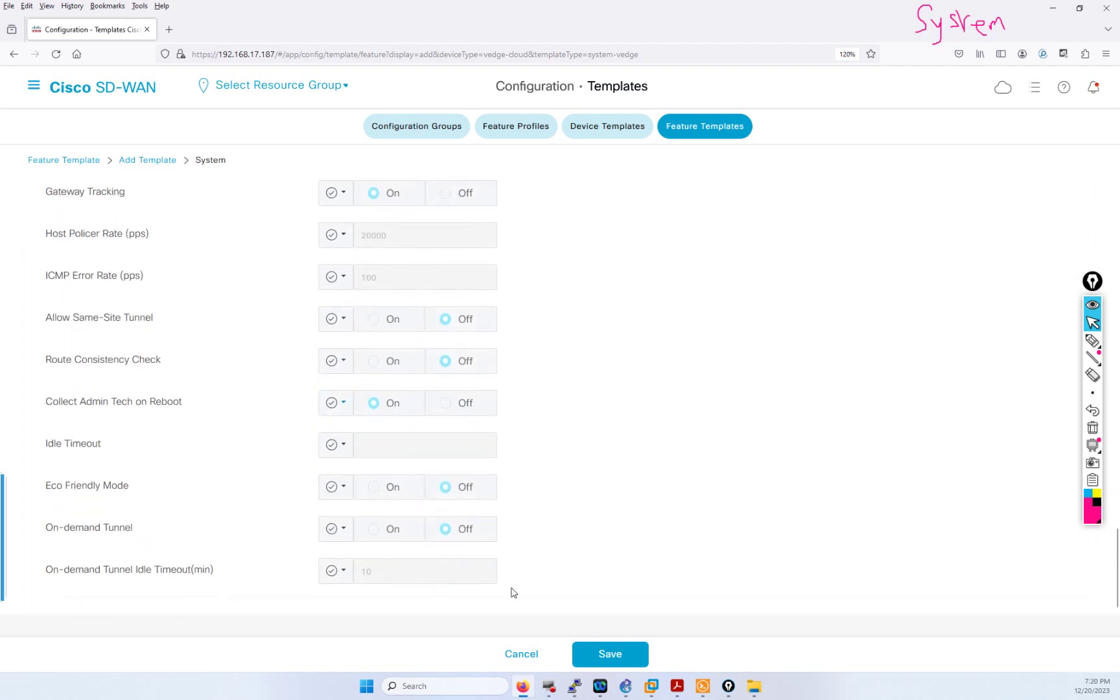
pyautogui.click(594, 657)
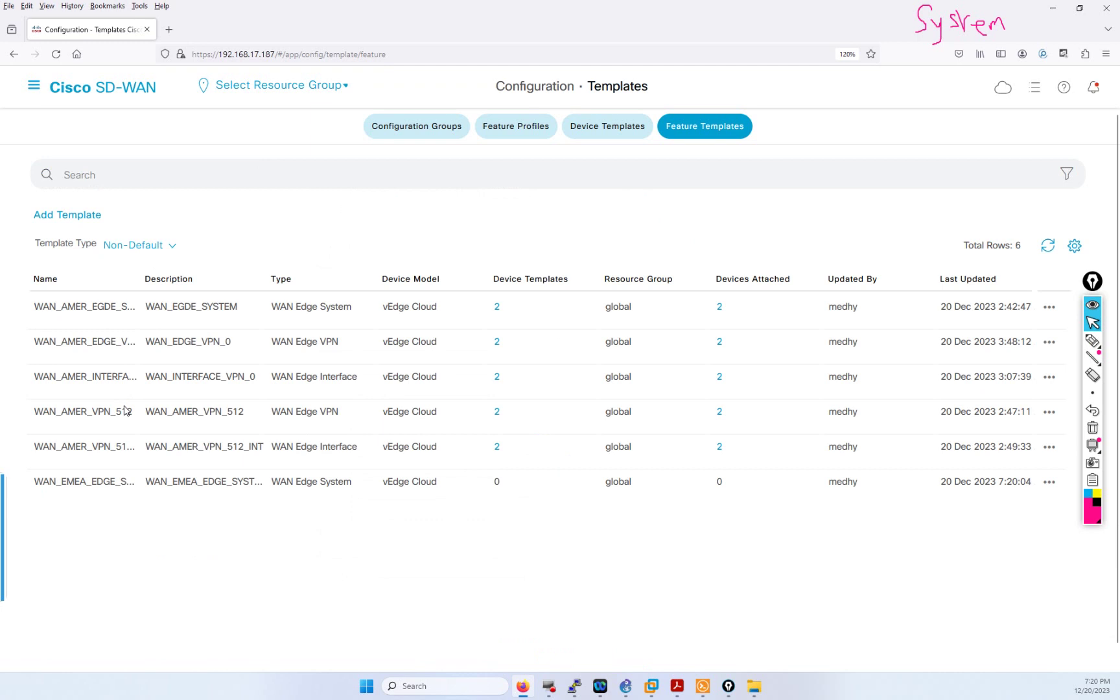
# Step: Circle the Device Templates counts of the EMEA and AMER System templates with the annotation pen, and clear all ink from the screen
pyautogui.click(1092, 340)
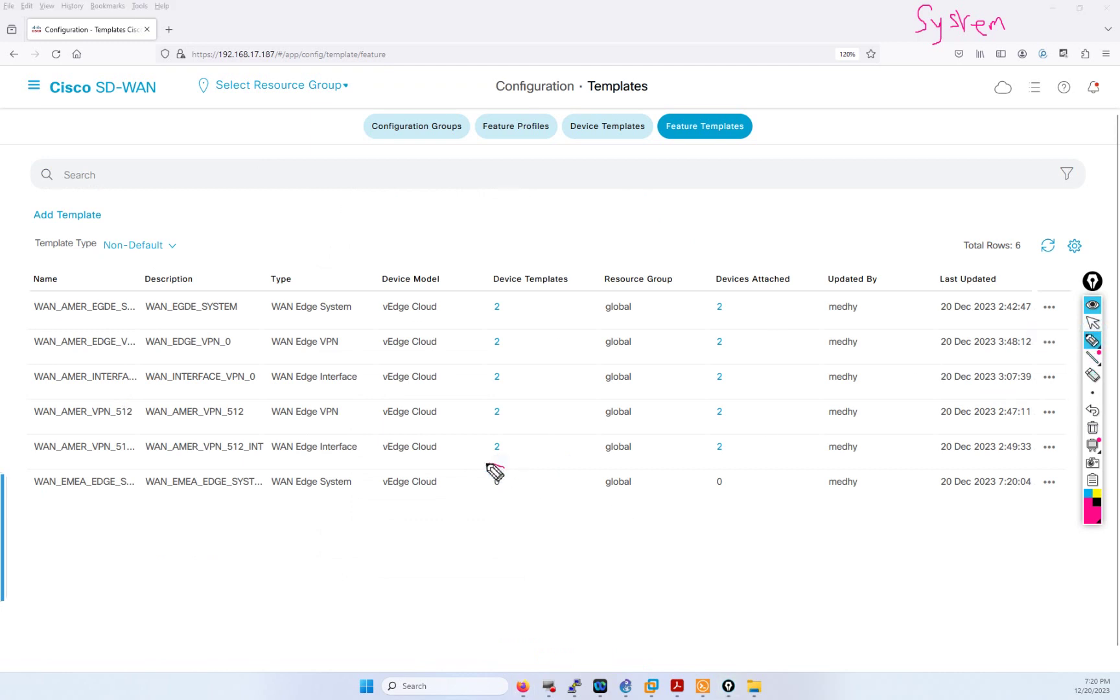
pyautogui.moveTo(488, 464)
pyautogui.mouseDown()
pyautogui.moveTo(494, 492)
pyautogui.moveTo(507, 481)
pyautogui.mouseUp()
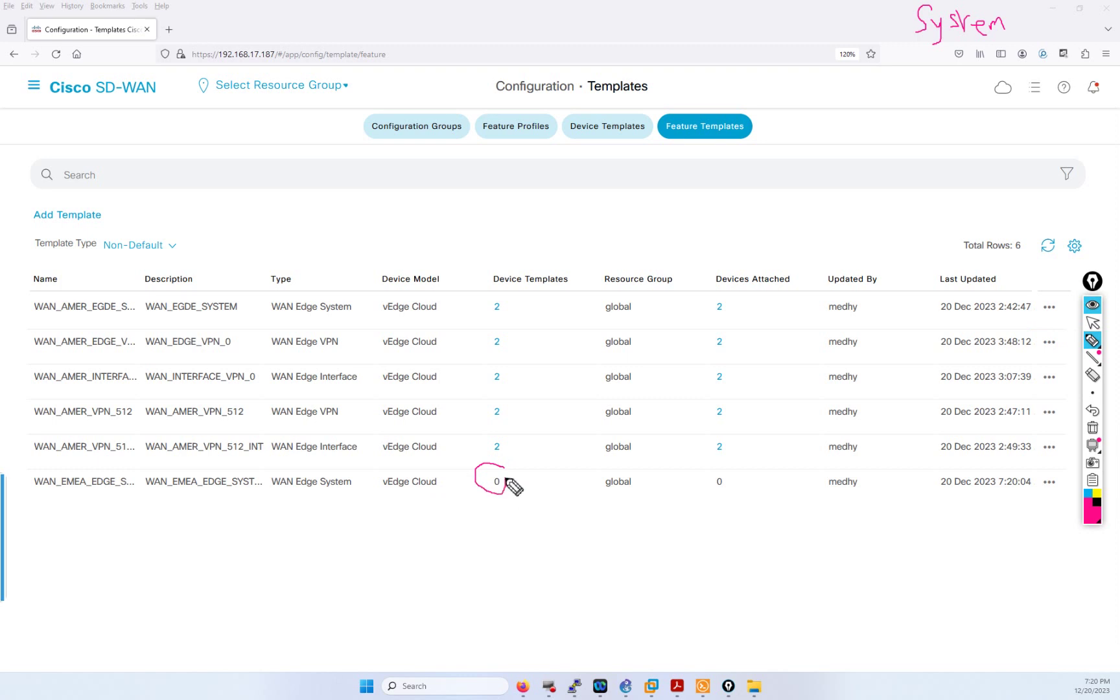
pyautogui.click(501, 294)
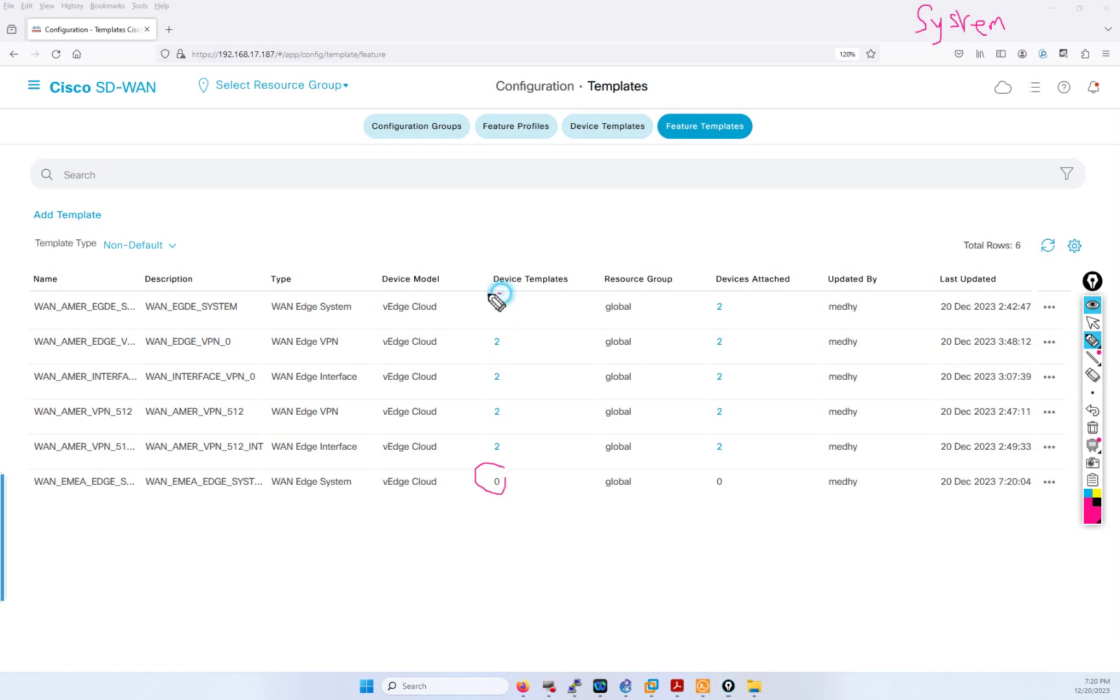
pyautogui.moveTo(491, 296)
pyautogui.mouseDown()
pyautogui.moveTo(477, 312)
pyautogui.moveTo(506, 319)
pyautogui.moveTo(508, 304)
pyautogui.mouseUp()
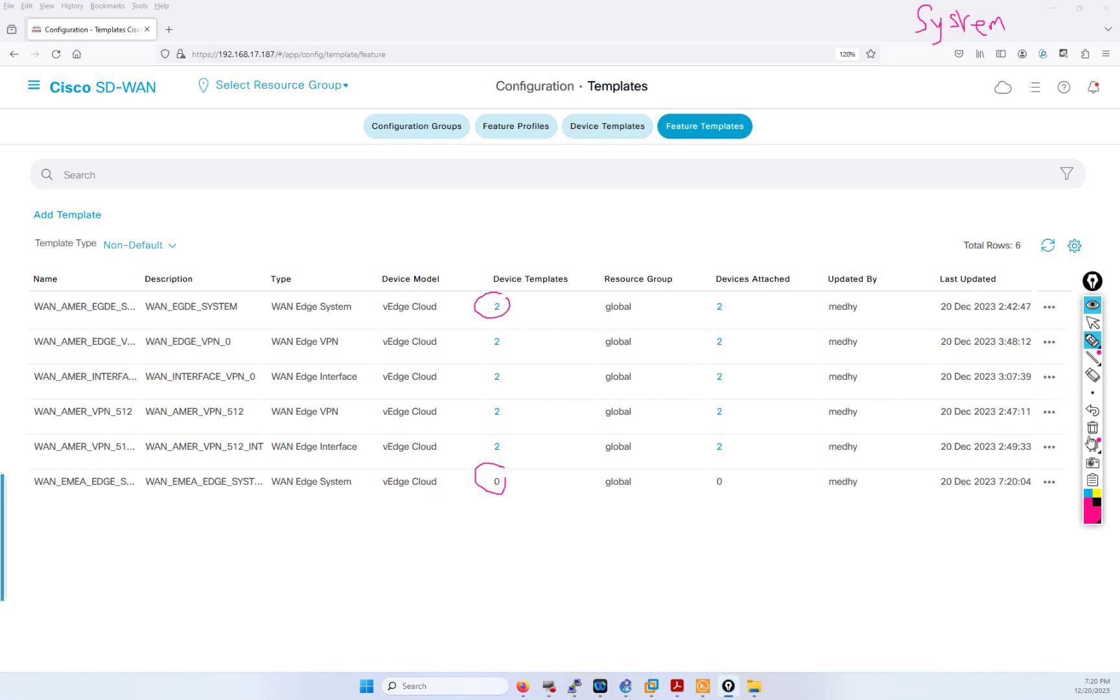
pyautogui.click(1092, 428)
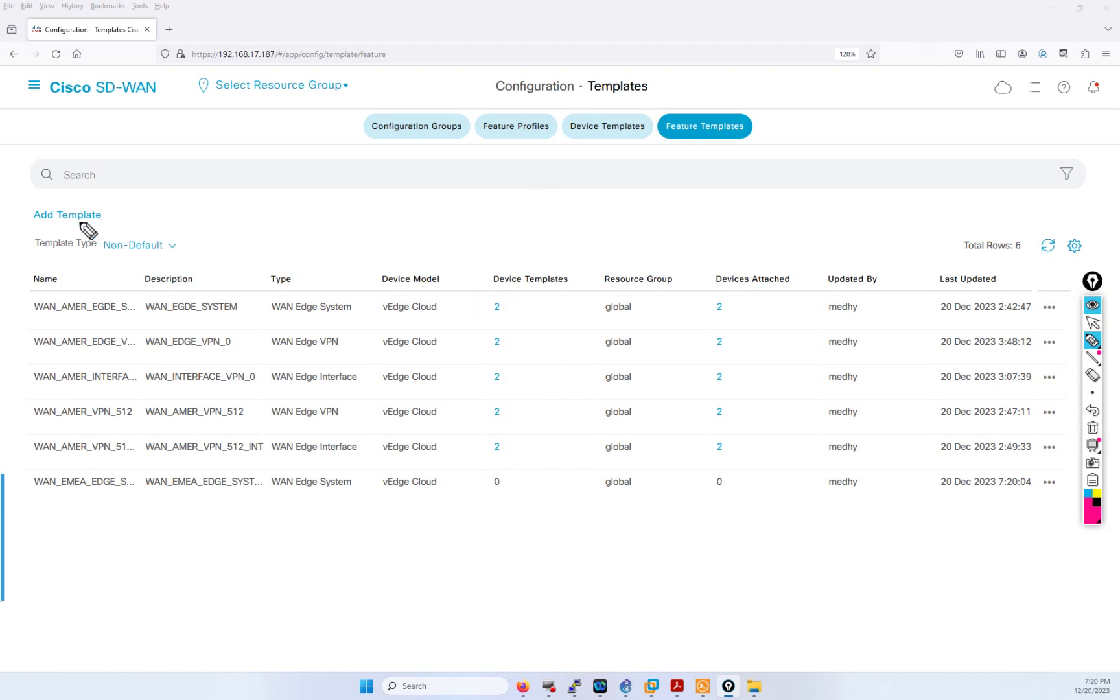
pyautogui.click(1094, 324)
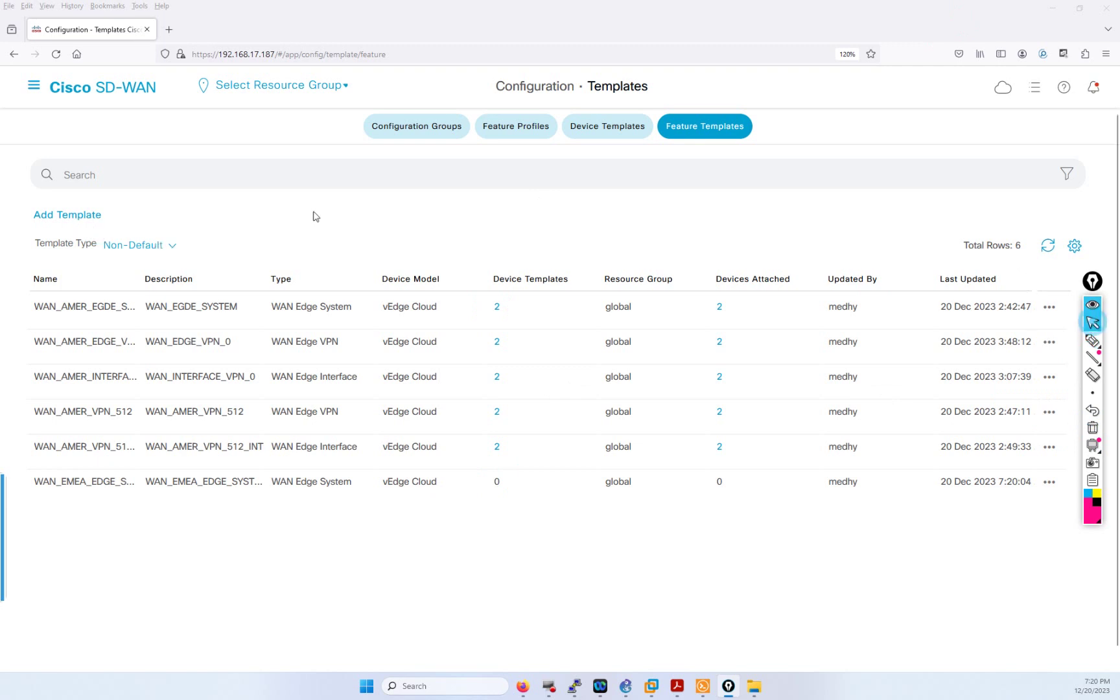
# Step: Start a new feature template and choose vEdge Cloud as its device model
pyautogui.click(71, 216)
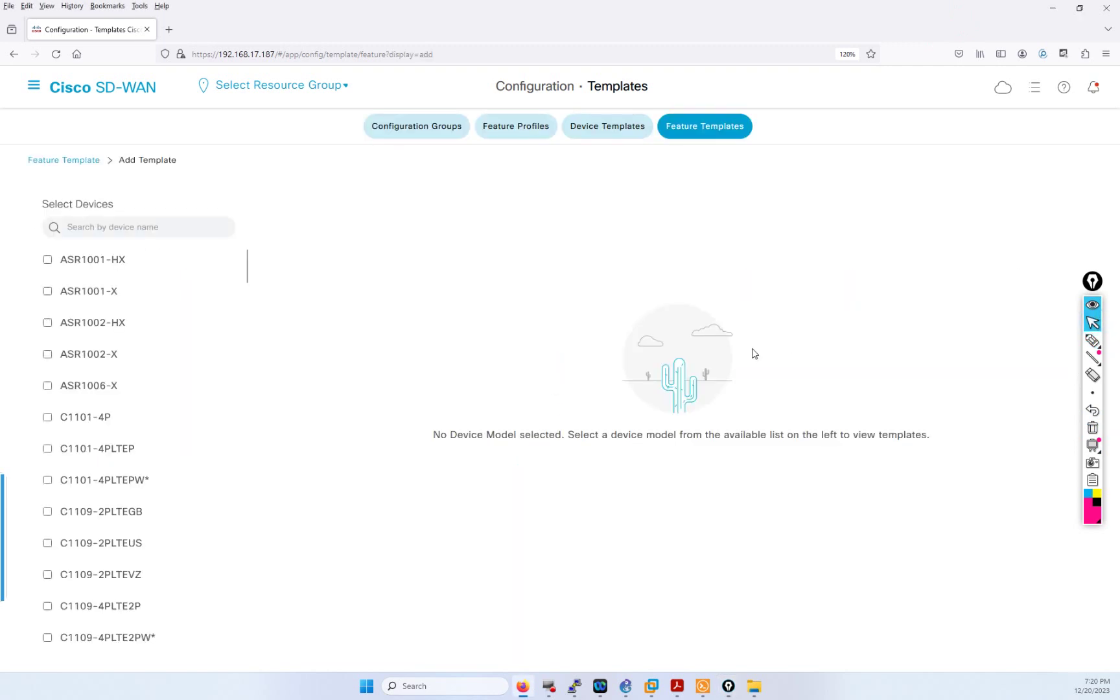
pyautogui.scroll(-15, 225, 417)
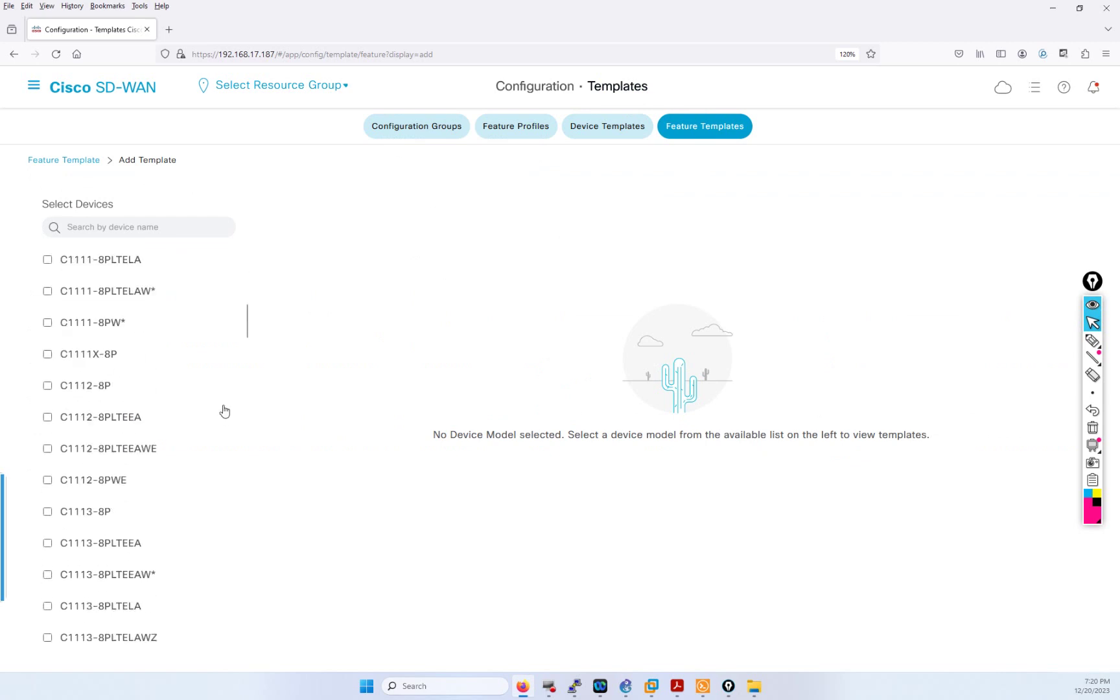
pyautogui.scroll(-20, 202, 452)
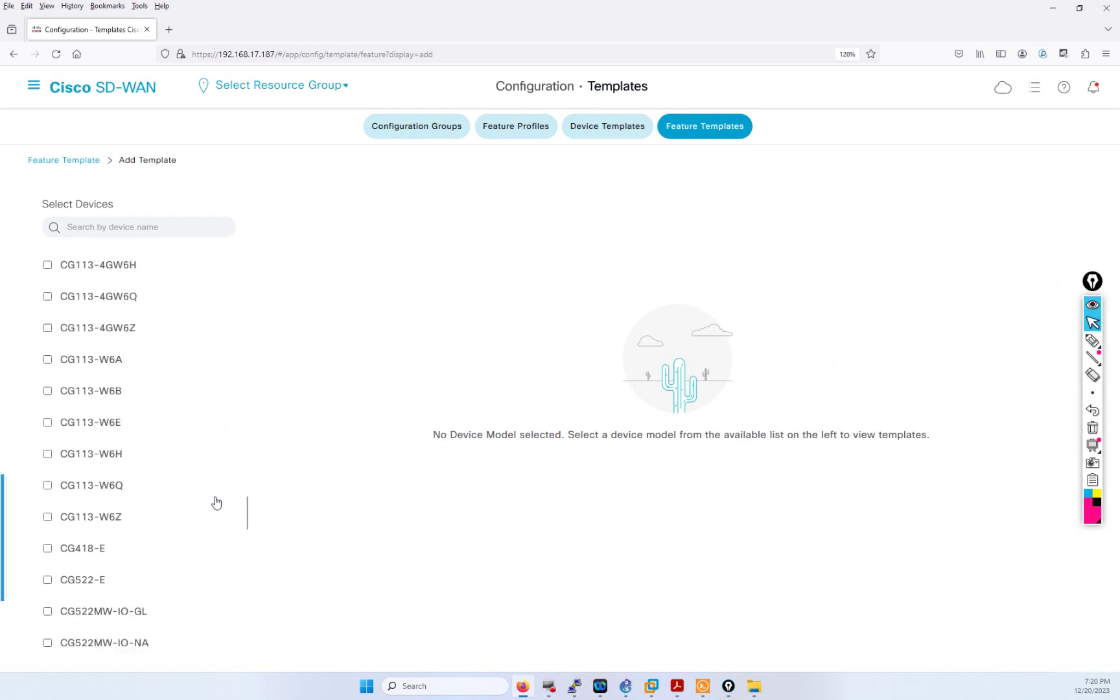
pyautogui.scroll(-6, 221, 525)
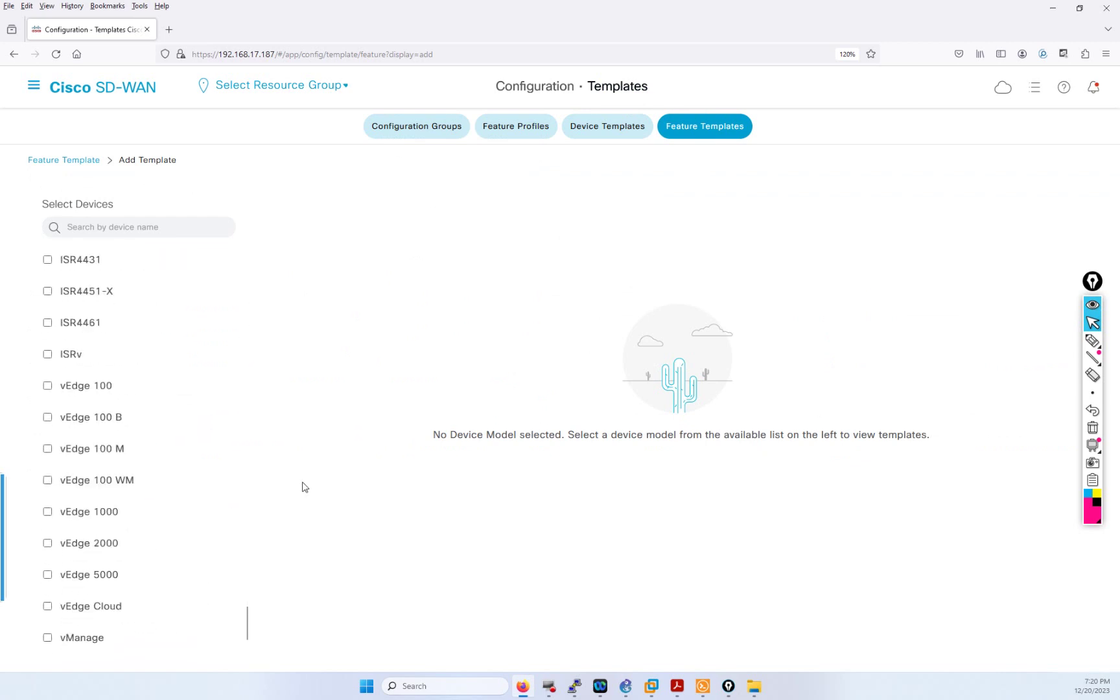
pyautogui.click(92, 608)
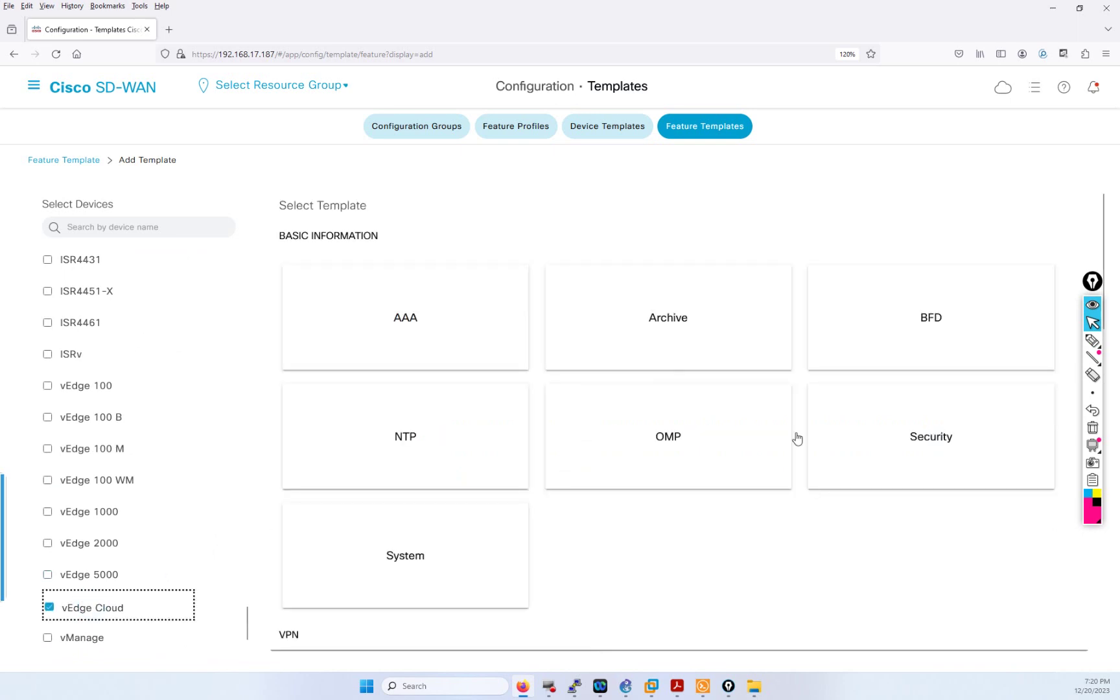
# Step: Handwrite the note "VPN 0" above the VPN template types with the annotation pen
pyautogui.scroll(-6, 797, 439)
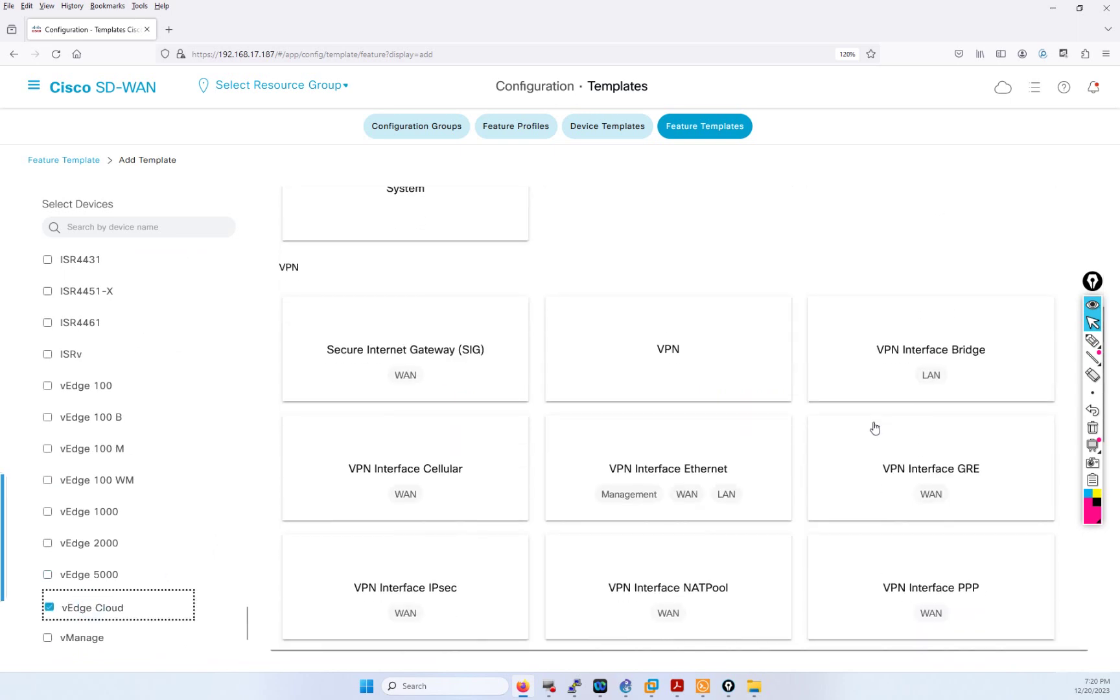
pyautogui.click(1092, 340)
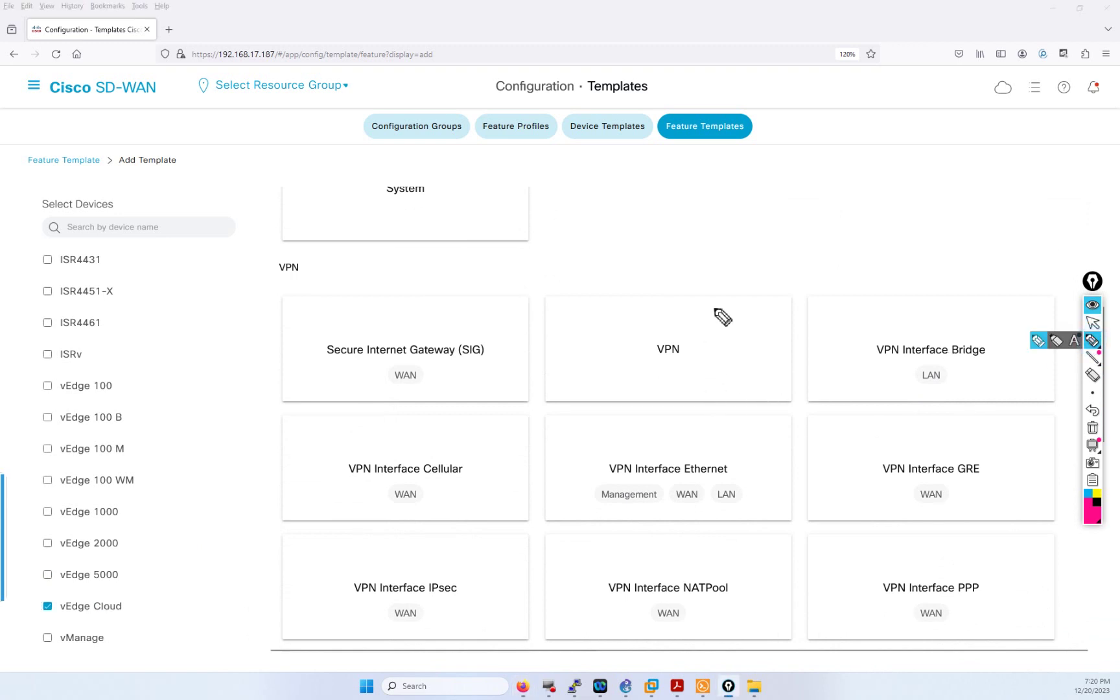
pyautogui.moveTo(812, 172)
pyautogui.mouseDown()
pyautogui.moveTo(827, 197)
pyautogui.moveTo(835, 170)
pyautogui.moveTo(841, 196)
pyautogui.moveTo(877, 178)
pyautogui.moveTo(925, 190)
pyautogui.moveTo(927, 173)
pyautogui.mouseUp()
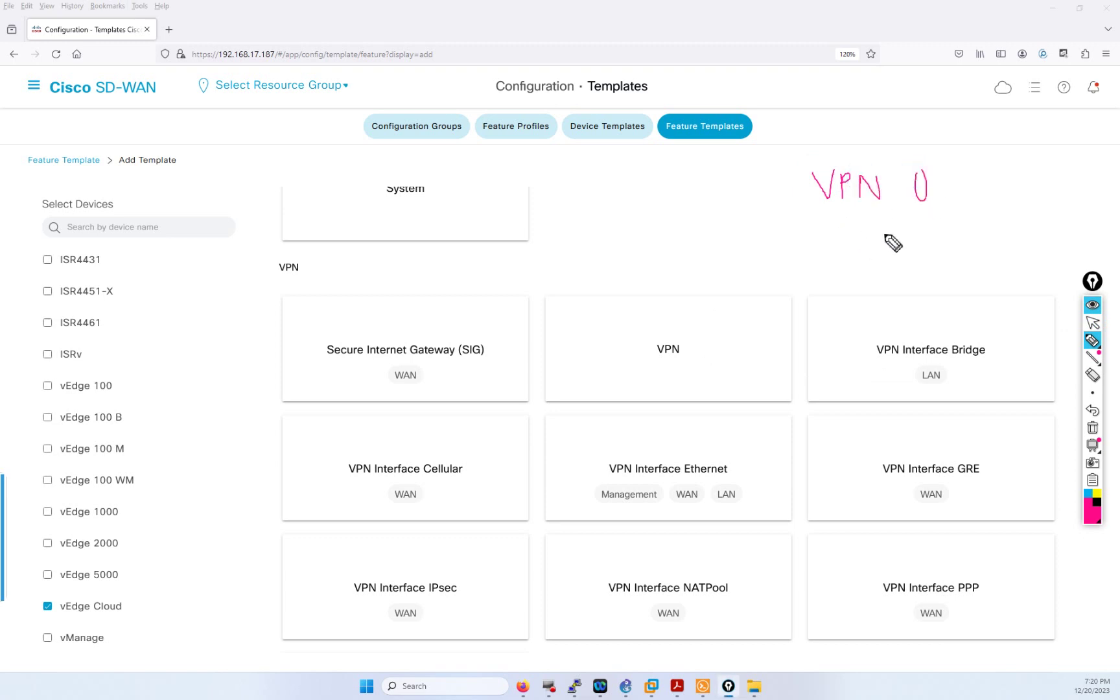
# Step: Handwrite 10 and 512 below the VPN 0 note, add a dash after 10, and write a second VPN note beside it
pyautogui.moveTo(916, 221); pyautogui.dragTo(919, 248)
pyautogui.moveTo(923, 224)
pyautogui.mouseDown()
pyautogui.moveTo(929, 237)
pyautogui.moveTo(924, 224)
pyautogui.mouseUp()
pyautogui.moveTo(917, 265)
pyautogui.mouseDown()
pyautogui.moveTo(915, 286)
pyautogui.moveTo(927, 272)
pyautogui.moveTo(928, 283)
pyautogui.moveTo(945, 283)
pyautogui.mouseUp()
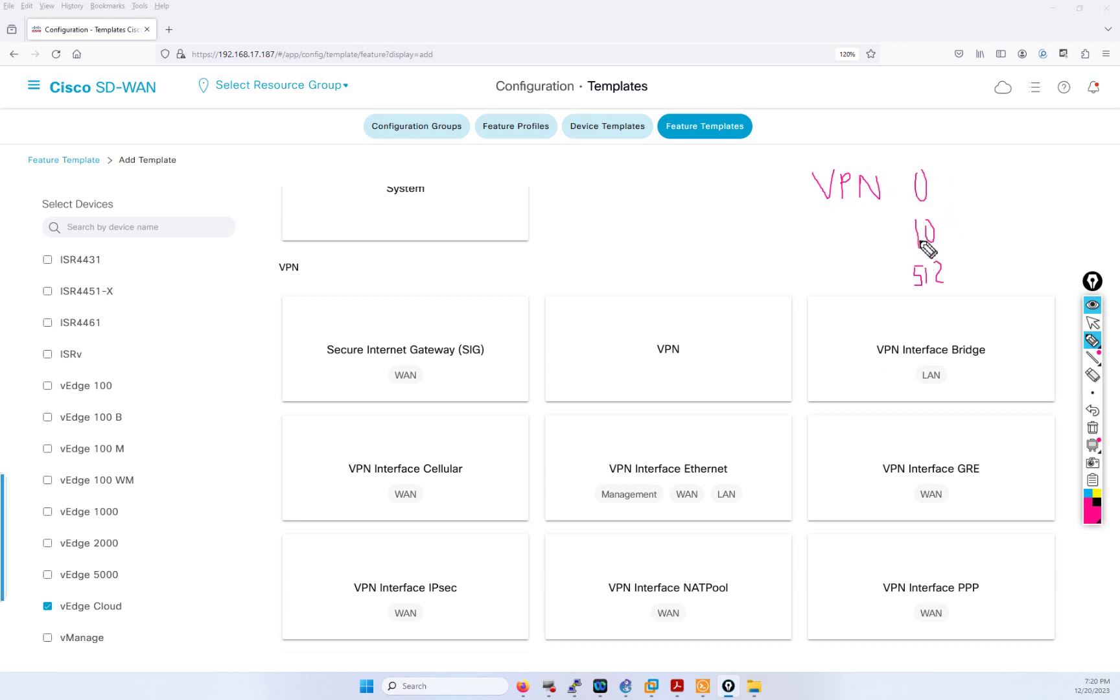
pyautogui.moveTo(948, 231); pyautogui.dragTo(958, 232)
pyautogui.moveTo(992, 162)
pyautogui.mouseDown()
pyautogui.moveTo(1040, 162)
pyautogui.moveTo(1024, 181)
pyautogui.moveTo(1077, 157)
pyautogui.mouseUp()
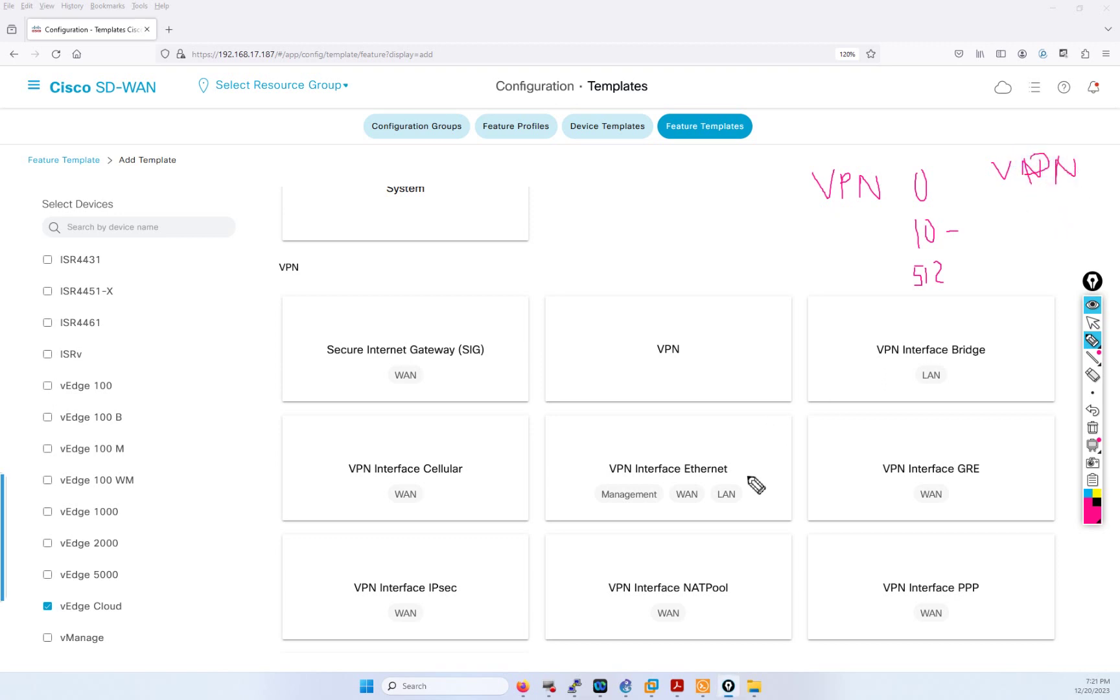
# Step: Circle the VPN and VPN Interface Ethernet template types with the annotation pen and number them 1 and 2
pyautogui.moveTo(754, 471)
pyautogui.mouseDown()
pyautogui.moveTo(714, 452)
pyautogui.moveTo(598, 443)
pyautogui.moveTo(626, 481)
pyautogui.moveTo(744, 470)
pyautogui.mouseUp()
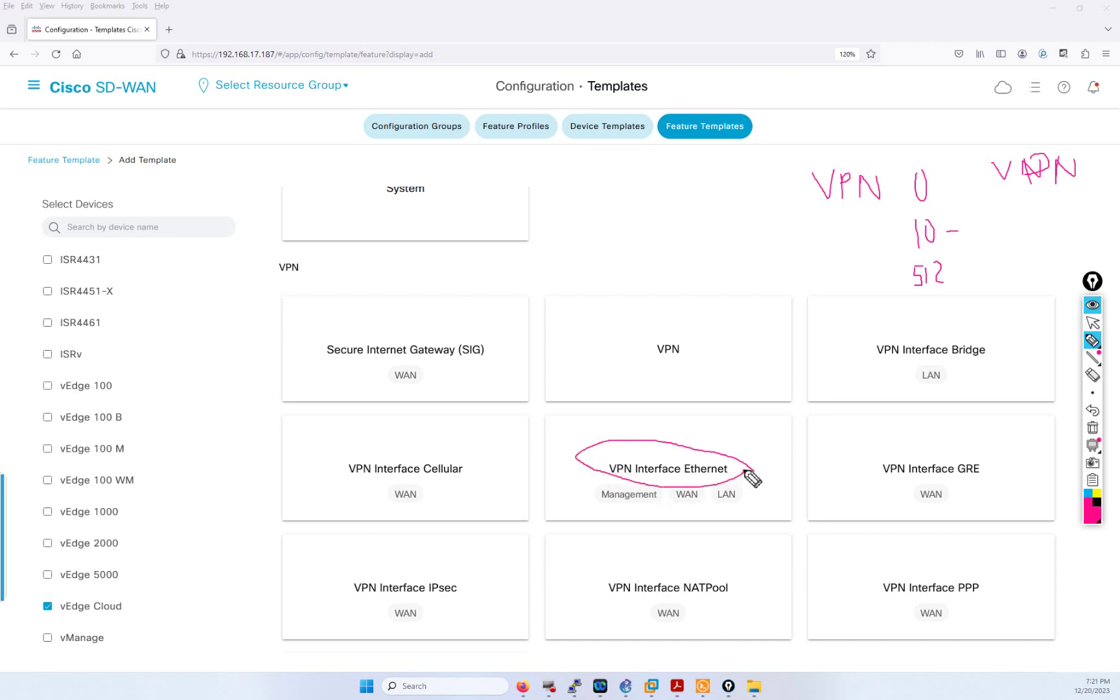
pyautogui.moveTo(678, 311)
pyautogui.mouseDown()
pyautogui.moveTo(640, 323)
pyautogui.moveTo(718, 358)
pyautogui.moveTo(680, 315)
pyautogui.mouseUp()
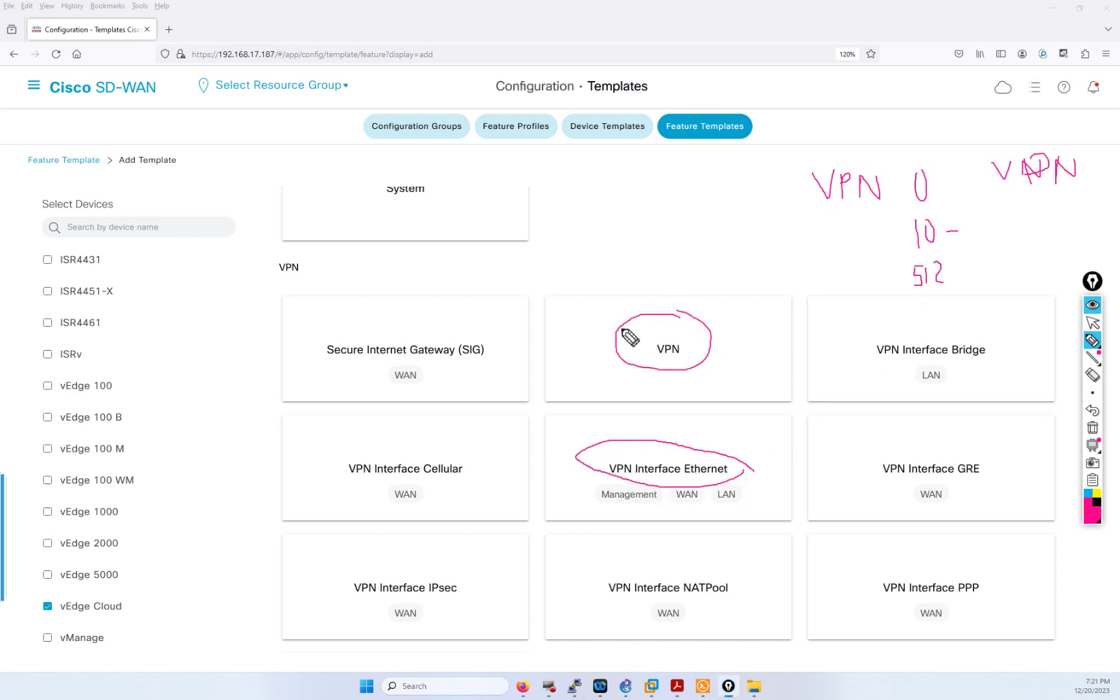
pyautogui.moveTo(576, 339); pyautogui.dragTo(582, 351)
pyautogui.moveTo(757, 454)
pyautogui.mouseDown()
pyautogui.moveTo(769, 448)
pyautogui.moveTo(781, 473)
pyautogui.mouseUp()
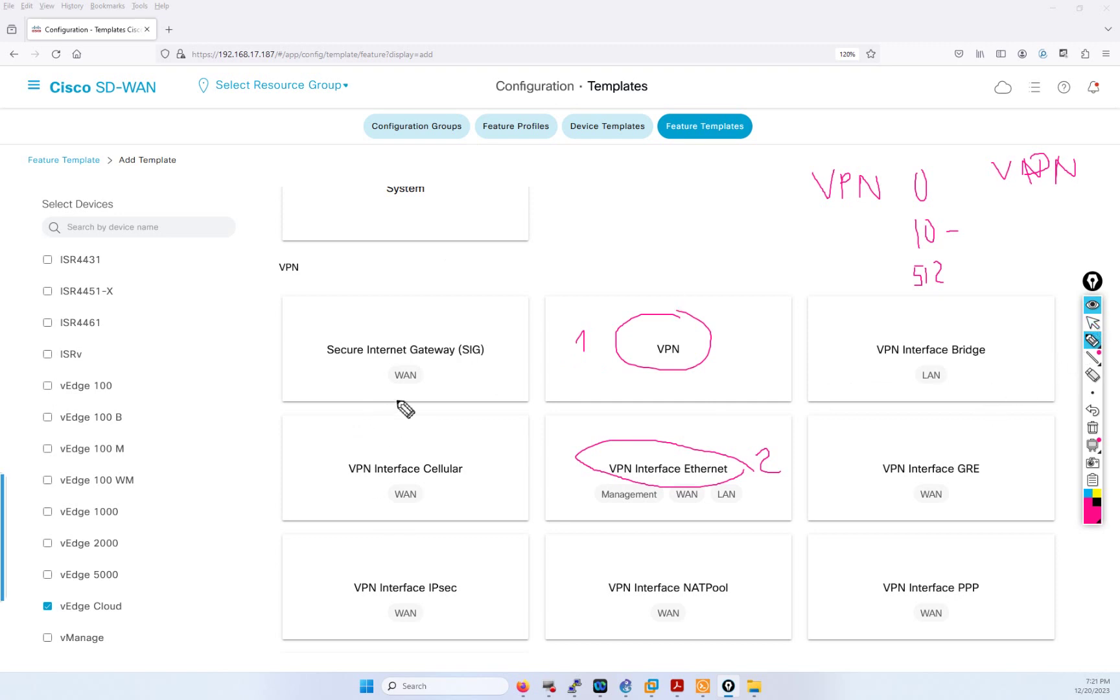
# Step: Underline the WAN and LAN tags of the other VPN template types with the annotation pen, and clear all ink from the screen
pyautogui.moveTo(382, 365); pyautogui.dragTo(421, 382)
pyautogui.moveTo(377, 487); pyautogui.dragTo(422, 503)
pyautogui.moveTo(393, 606); pyautogui.dragTo(408, 622)
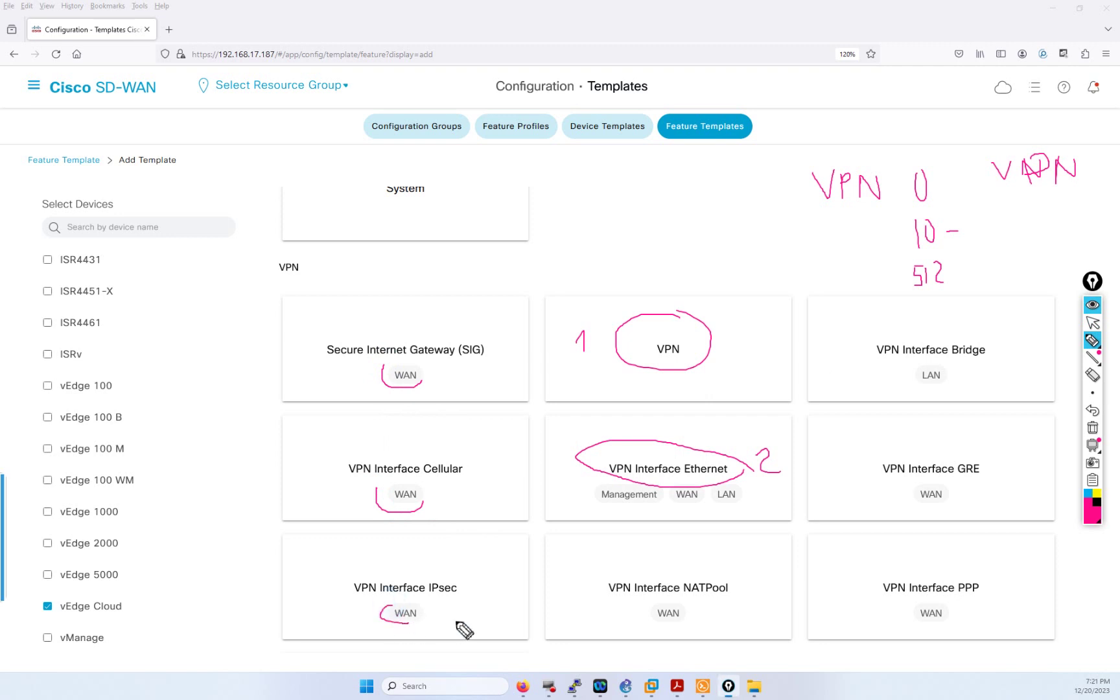
pyautogui.moveTo(652, 604); pyautogui.dragTo(681, 619)
pyautogui.moveTo(917, 608); pyautogui.dragTo(941, 620)
pyautogui.moveTo(914, 493); pyautogui.dragTo(941, 501)
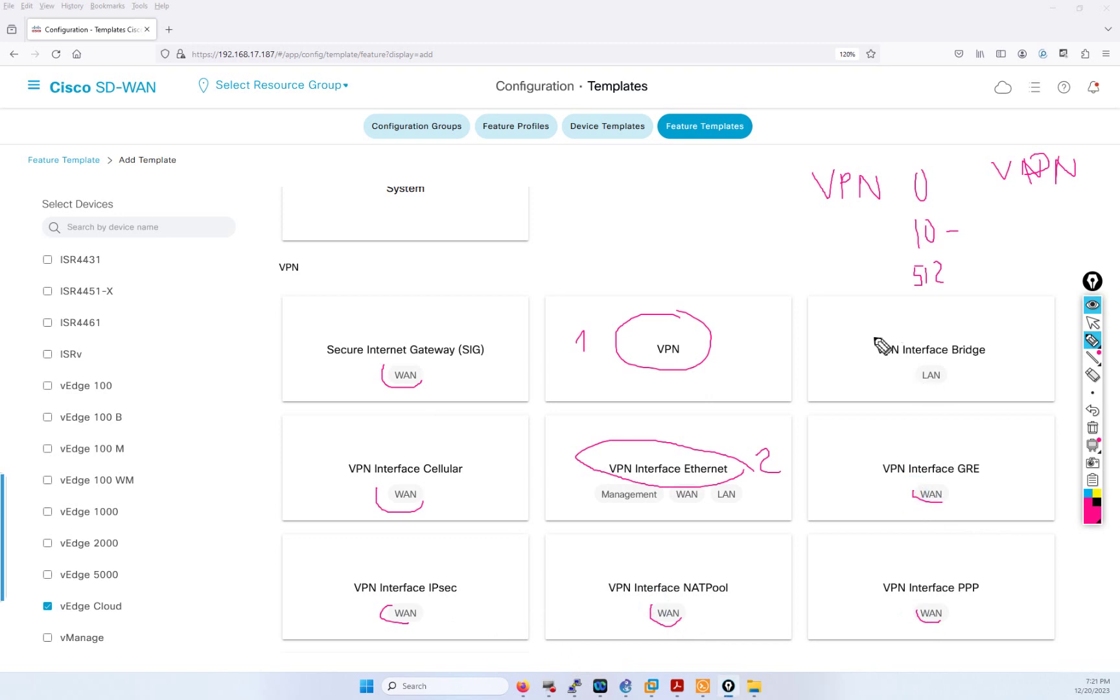
pyautogui.moveTo(899, 363); pyautogui.dragTo(944, 388)
pyautogui.click(1093, 428)
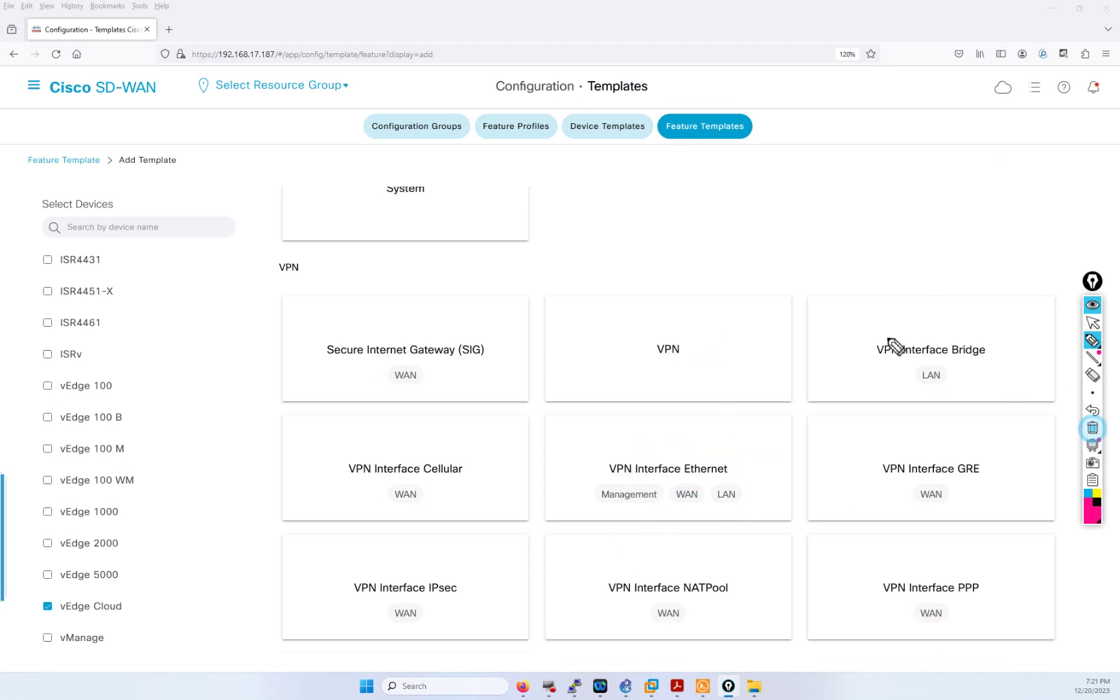
# Step: Leave annotation mode and choose VPN as the template type for the vEdge Cloud feature template
pyautogui.click(1094, 323)
pyautogui.click(660, 348)
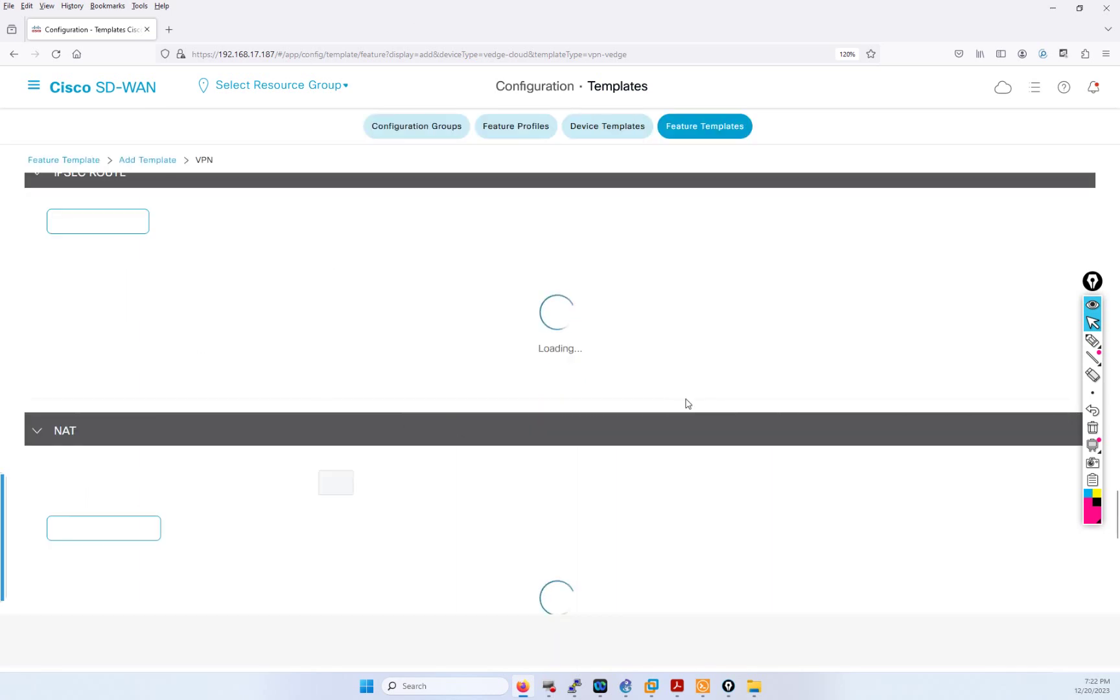
pyautogui.scroll(8, 668, 383)
pyautogui.scroll(10, 634, 366)
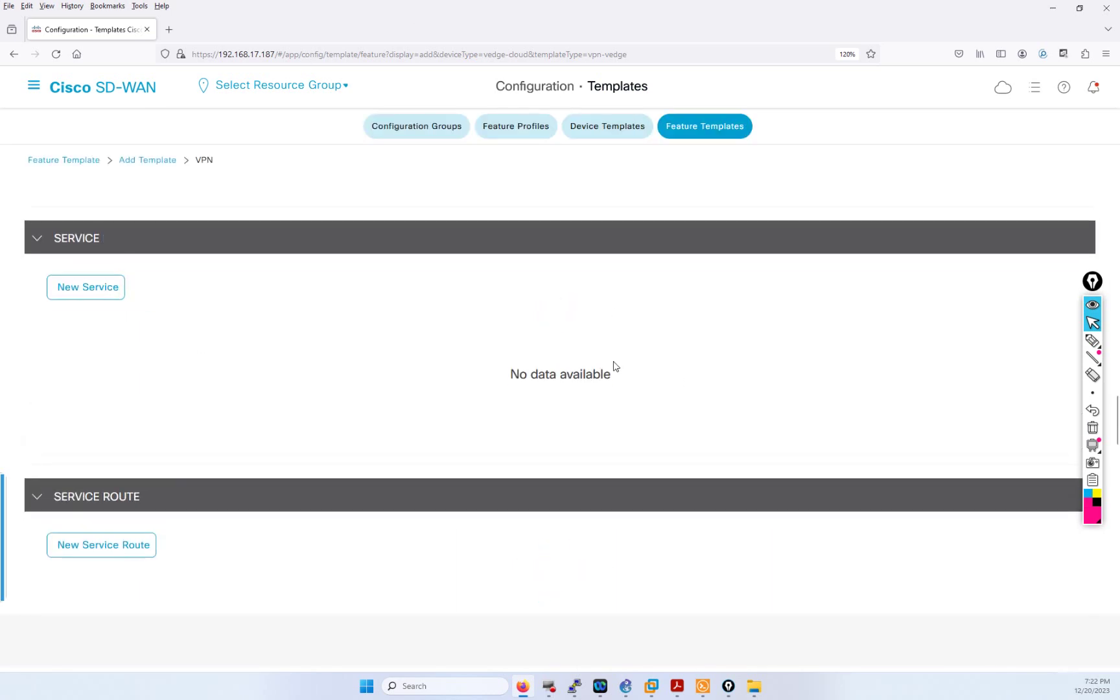
pyautogui.scroll(5, 232, 295)
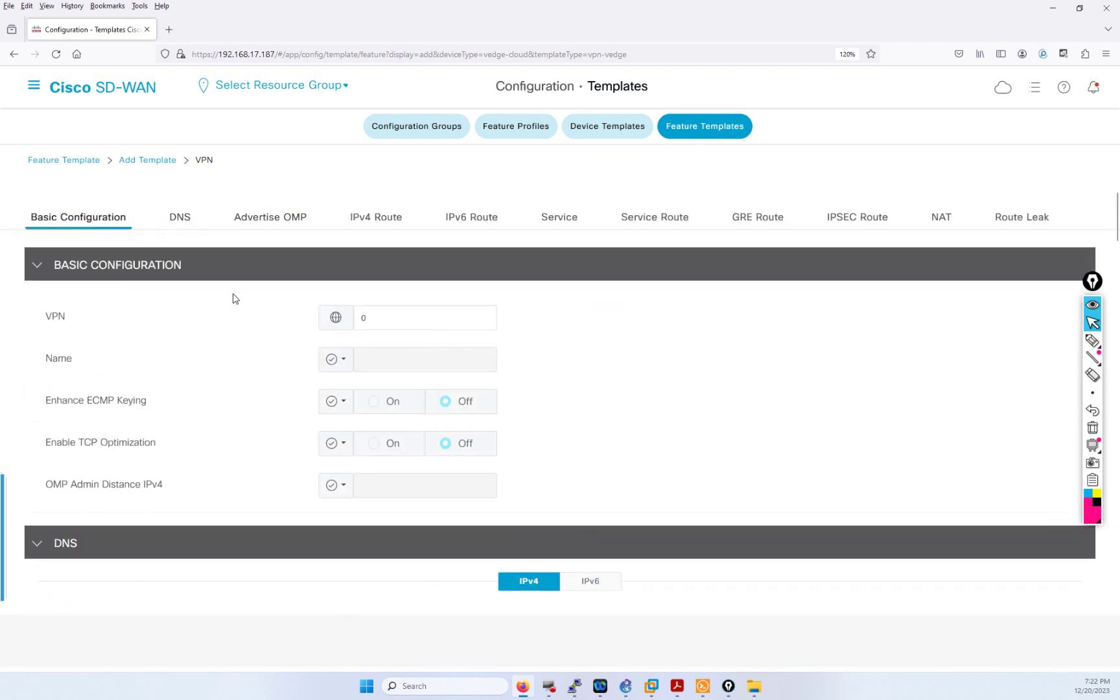
# Step: Name the VPN template WAN_EMEA_EDGE_VPN_0 and copy the same text into its description
pyautogui.click(205, 227)
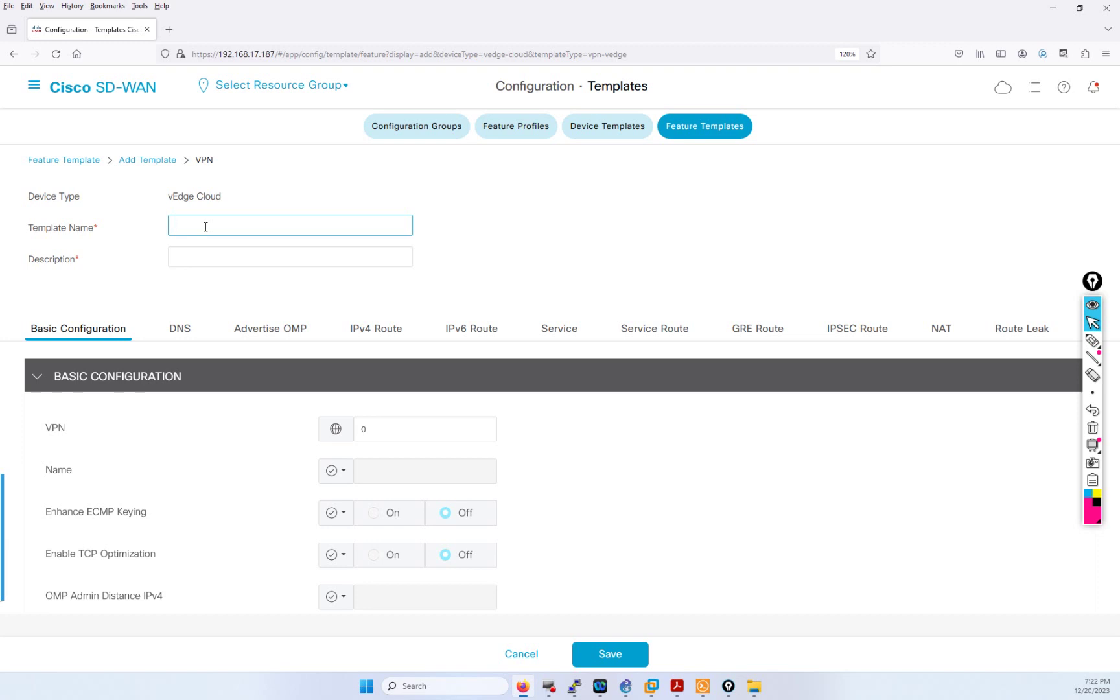
pyautogui.write('WAN')
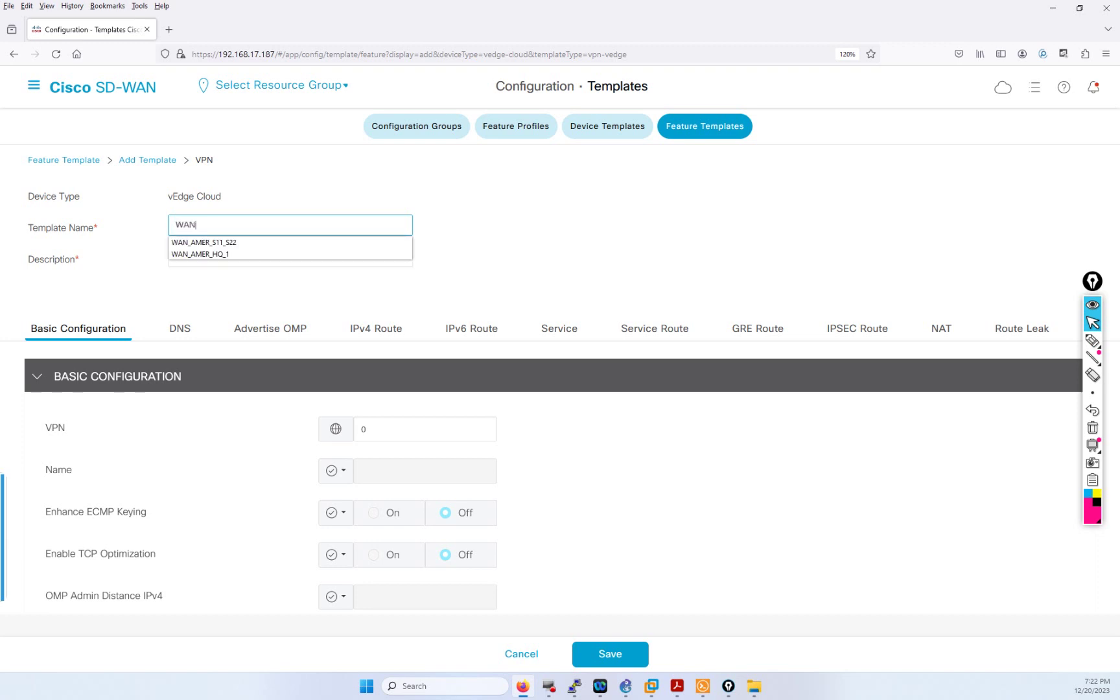
pyautogui.write('_EMEA')
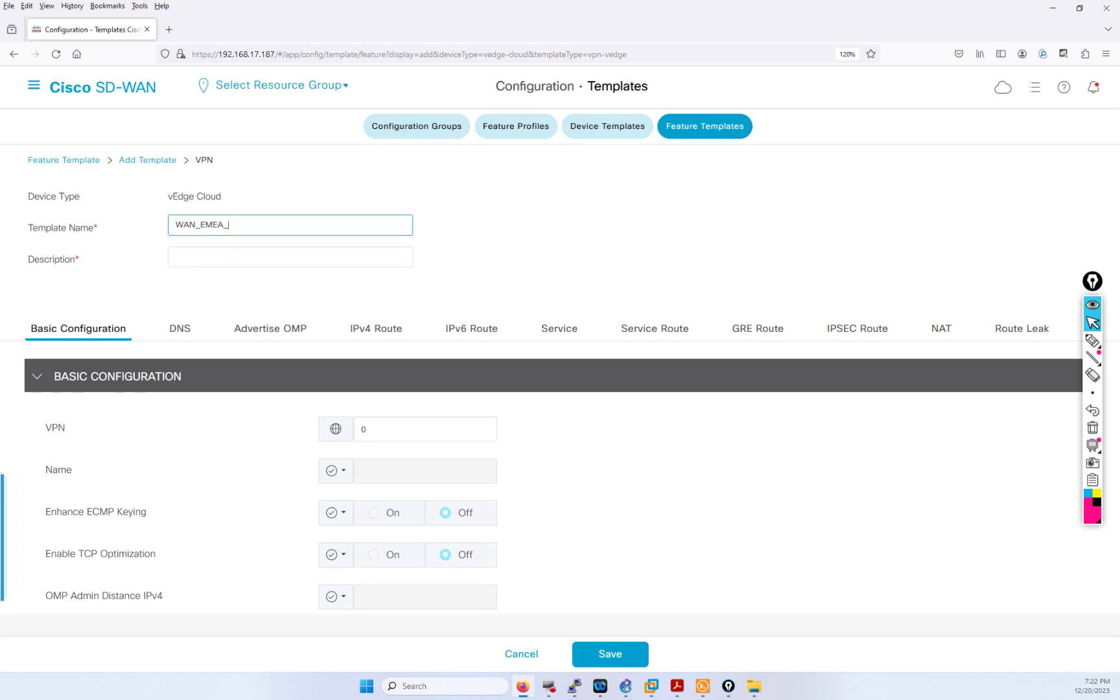
pyautogui.write('_EDGE_VPN_0')
pyautogui.doubleClick(285, 227)
pyautogui.hotkey('ctrl', 'c')
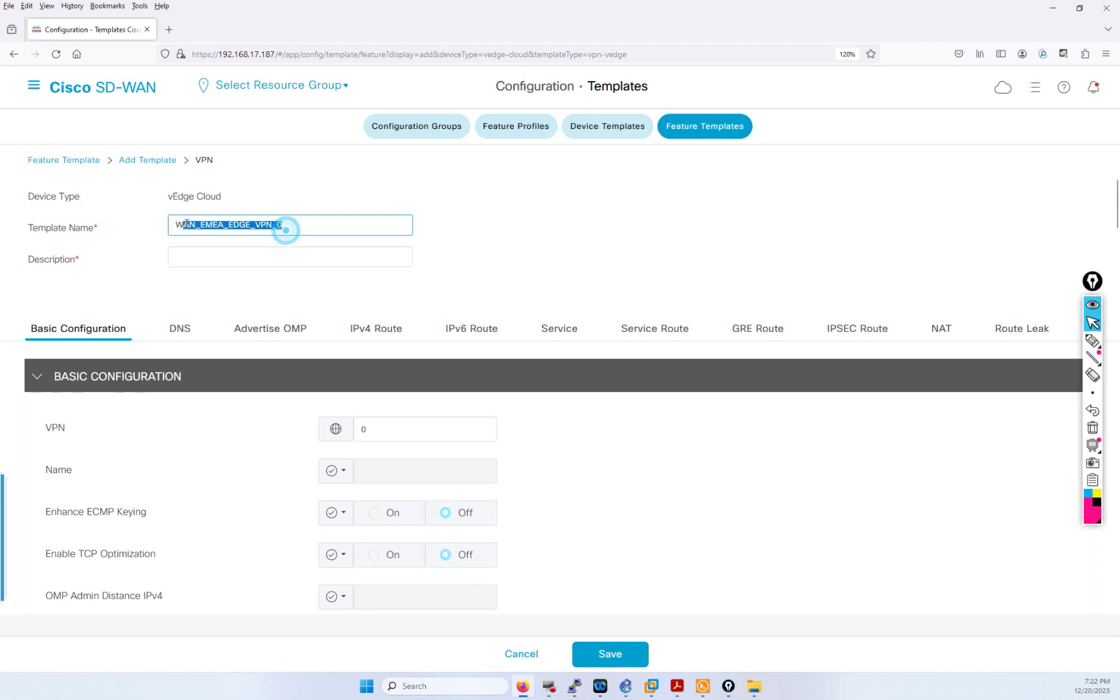
pyautogui.click(229, 264)
pyautogui.hotkey('ctrl', 'v')
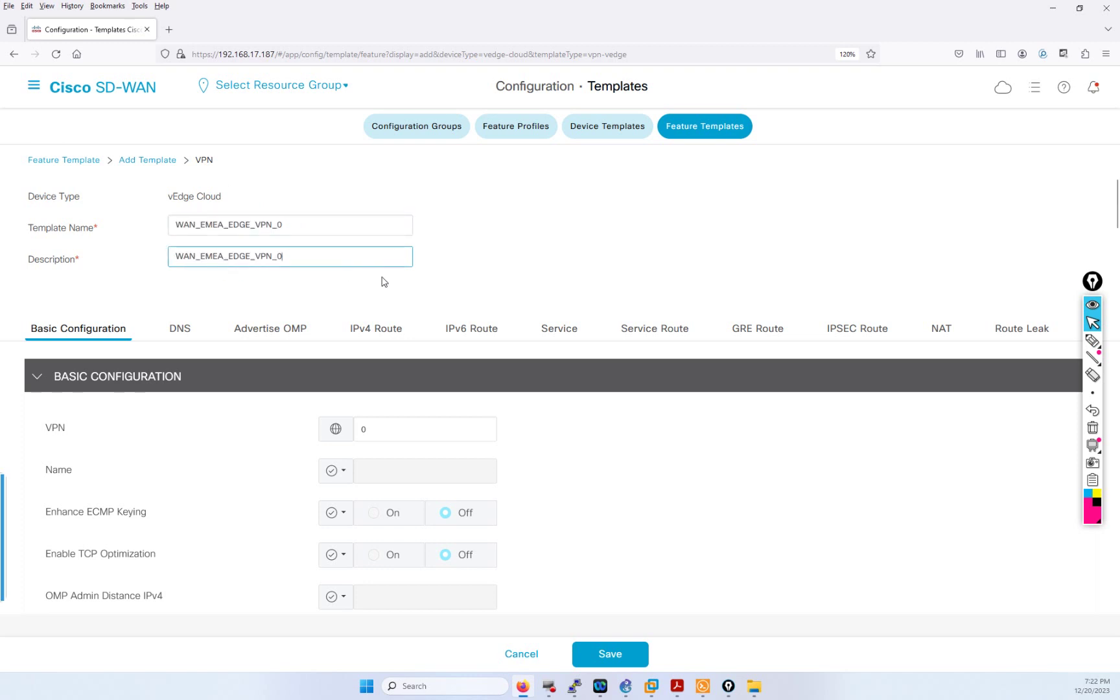
# Step: Set the VPN 0 Name parameter to Global and enter "++++ INTERNET" as its value
pyautogui.scroll(-2, 380, 277)
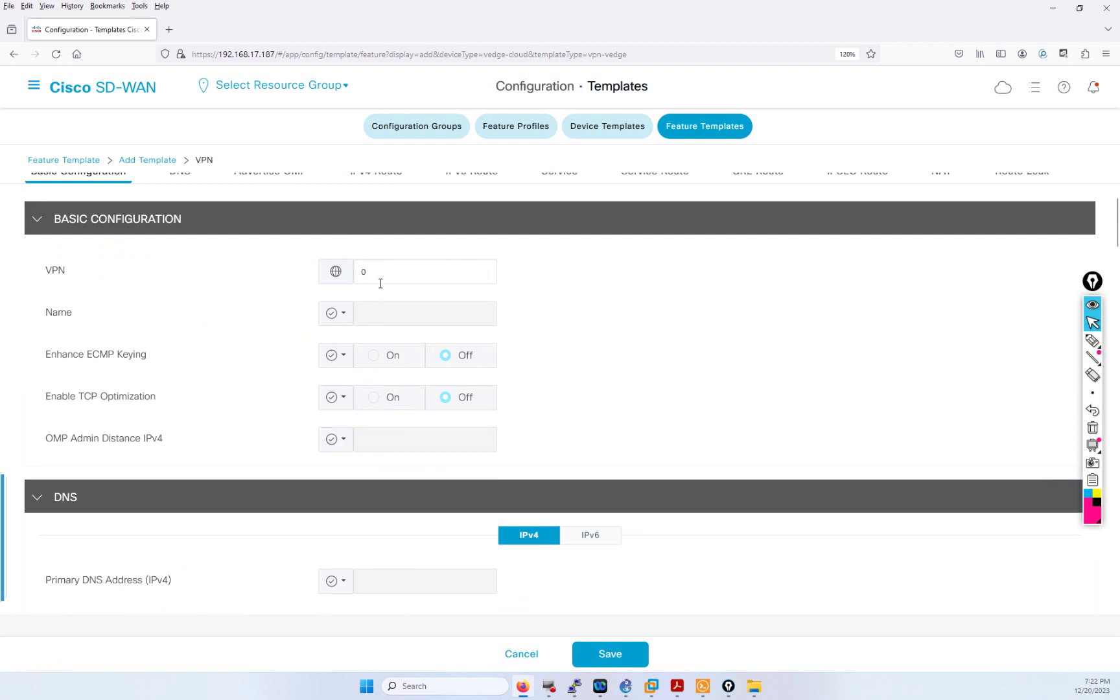
pyautogui.click(334, 314)
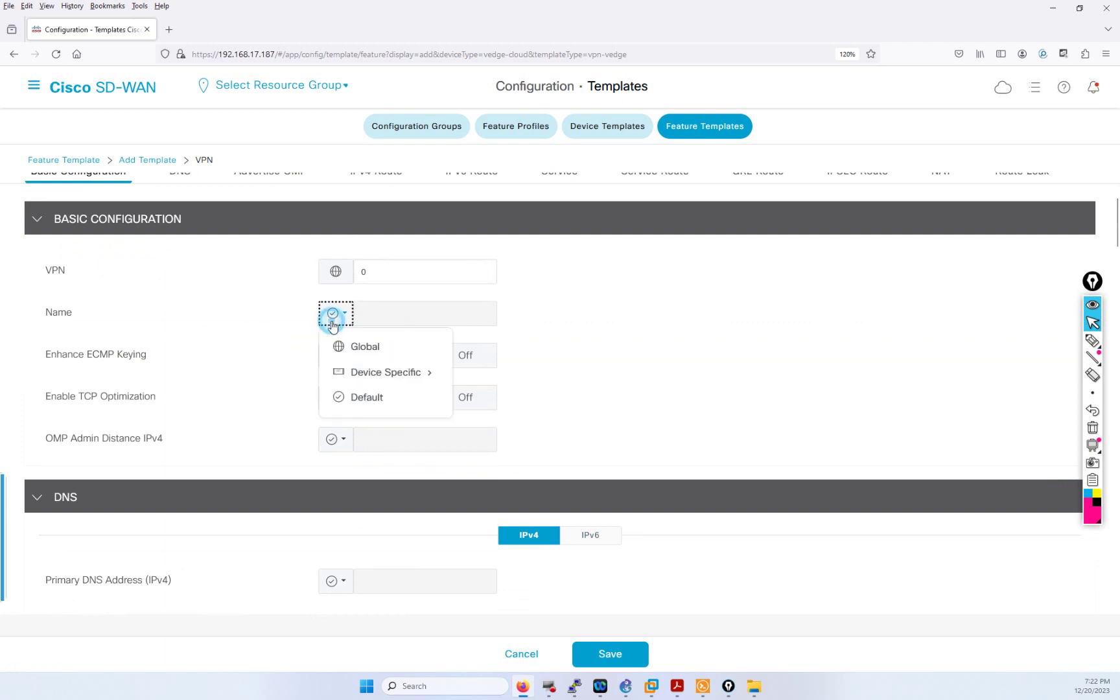
pyautogui.click(365, 347)
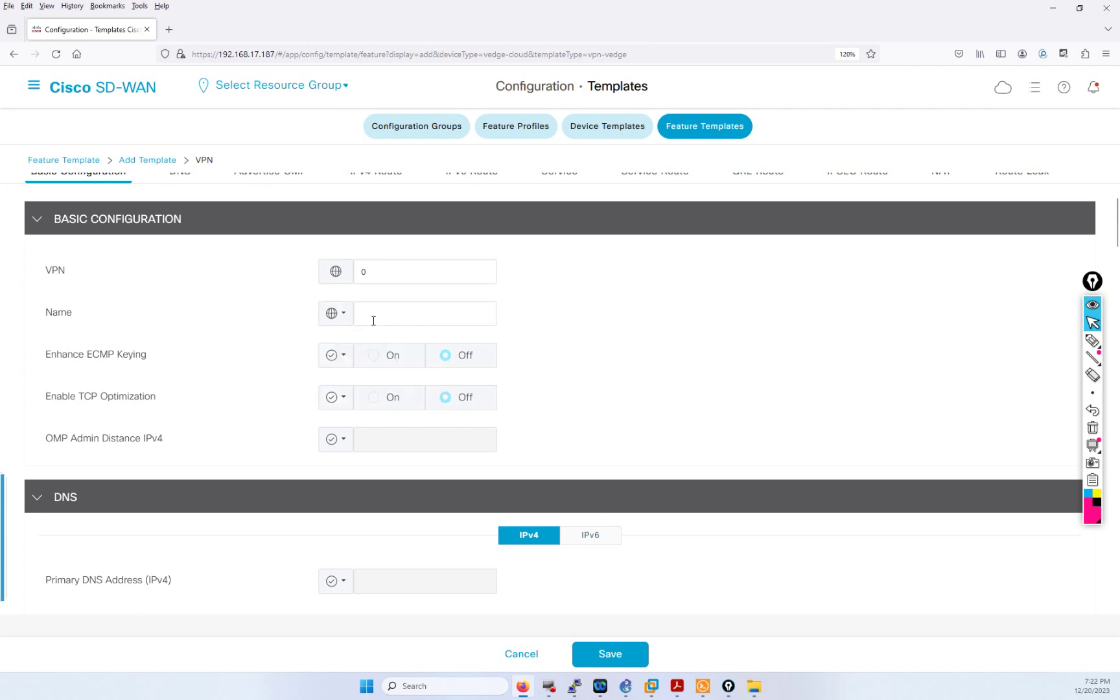
pyautogui.click(376, 317)
pyautogui.write('++++')
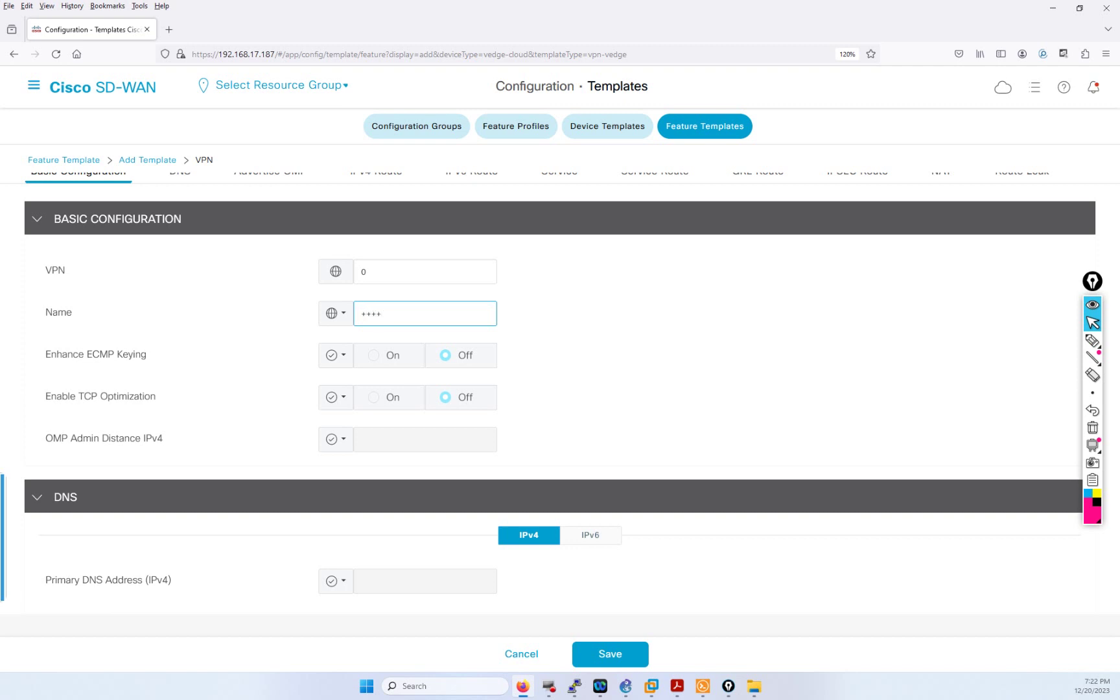
pyautogui.write(' TRANS')
pyautogui.press('BackSpace')
pyautogui.press('BackSpace')
pyautogui.press('BackSpace')
pyautogui.write('NTERNET')
# Step: Switch the VPN 0 Name parameter to Device Specific with the key vpn_name
pyautogui.click(332, 315)
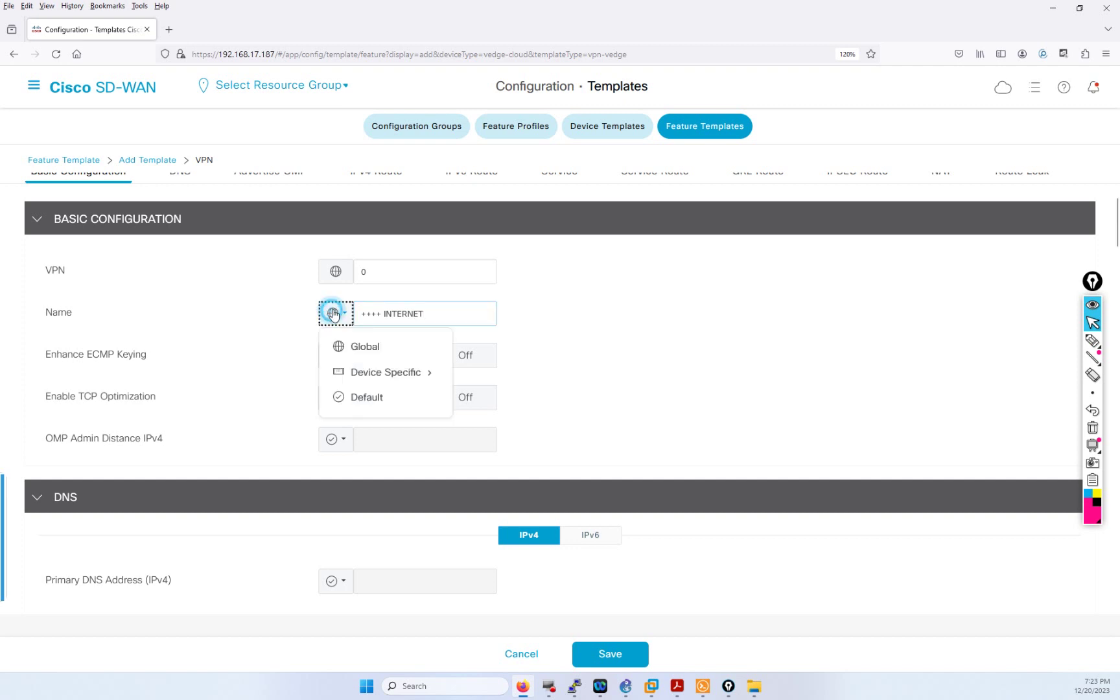
pyautogui.click(360, 375)
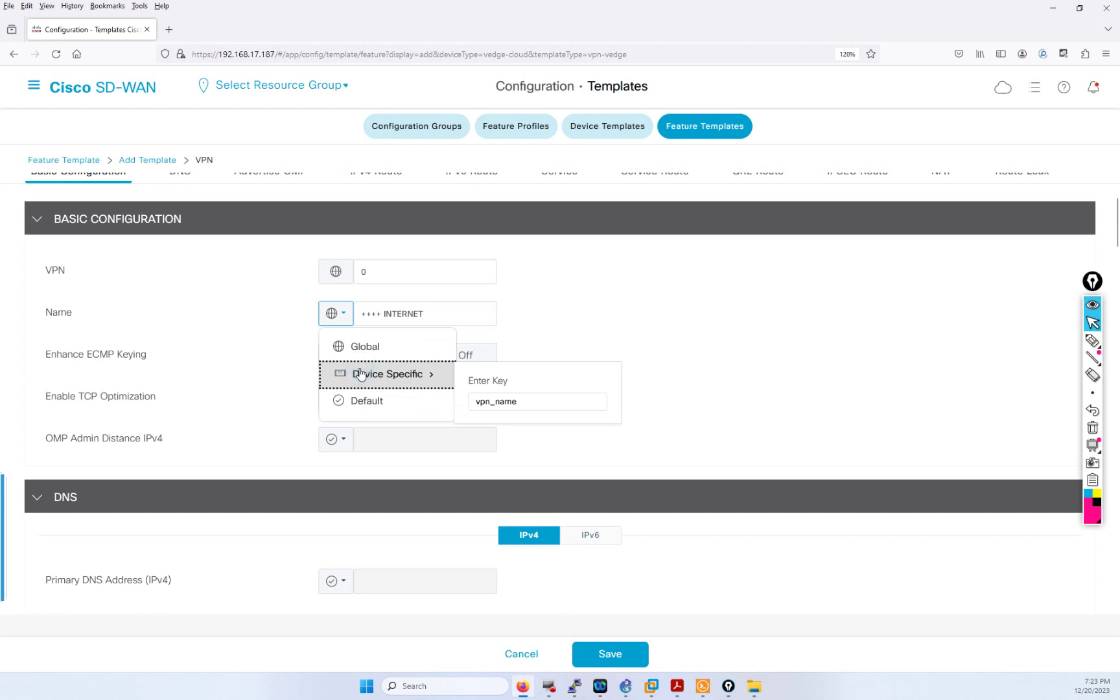
pyautogui.click(431, 314)
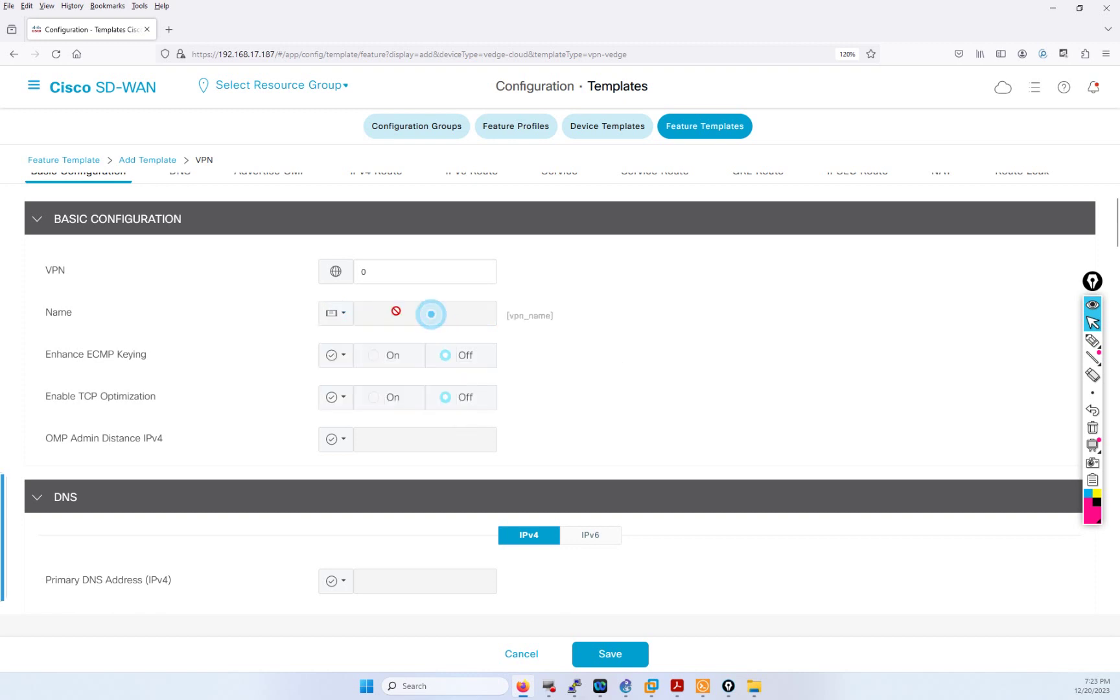
# Step: Set the VPN 0 Name parameter to Global with the value "++++ TRANSPORT VPN ++++"
pyautogui.click(341, 314)
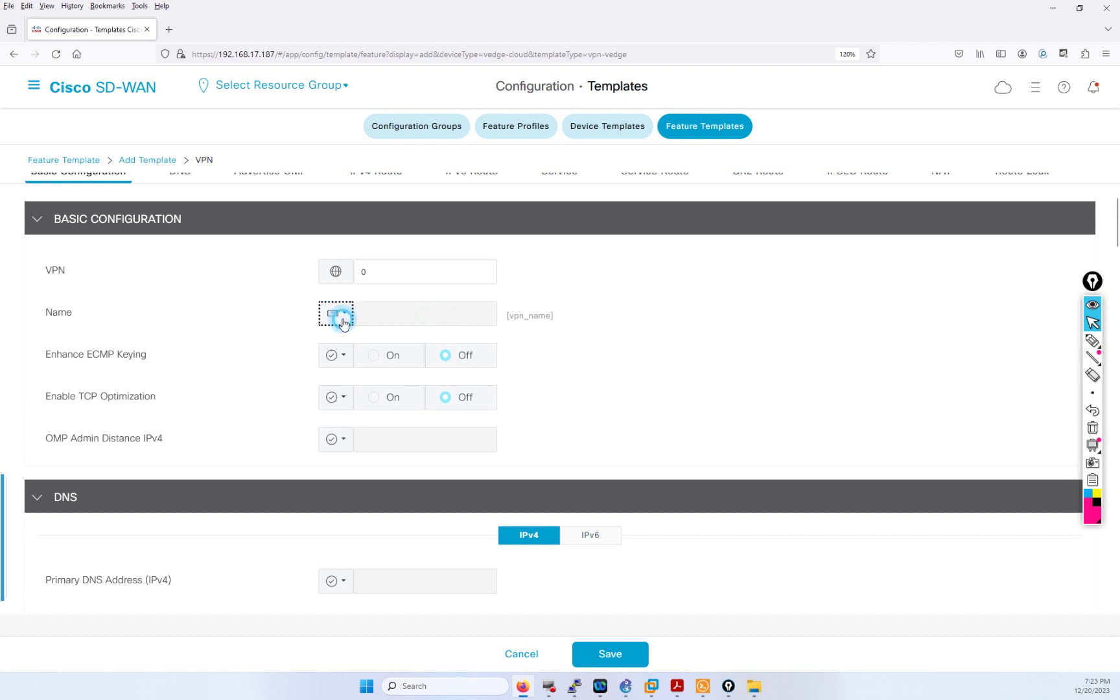
pyautogui.click(361, 354)
pyautogui.click(411, 311)
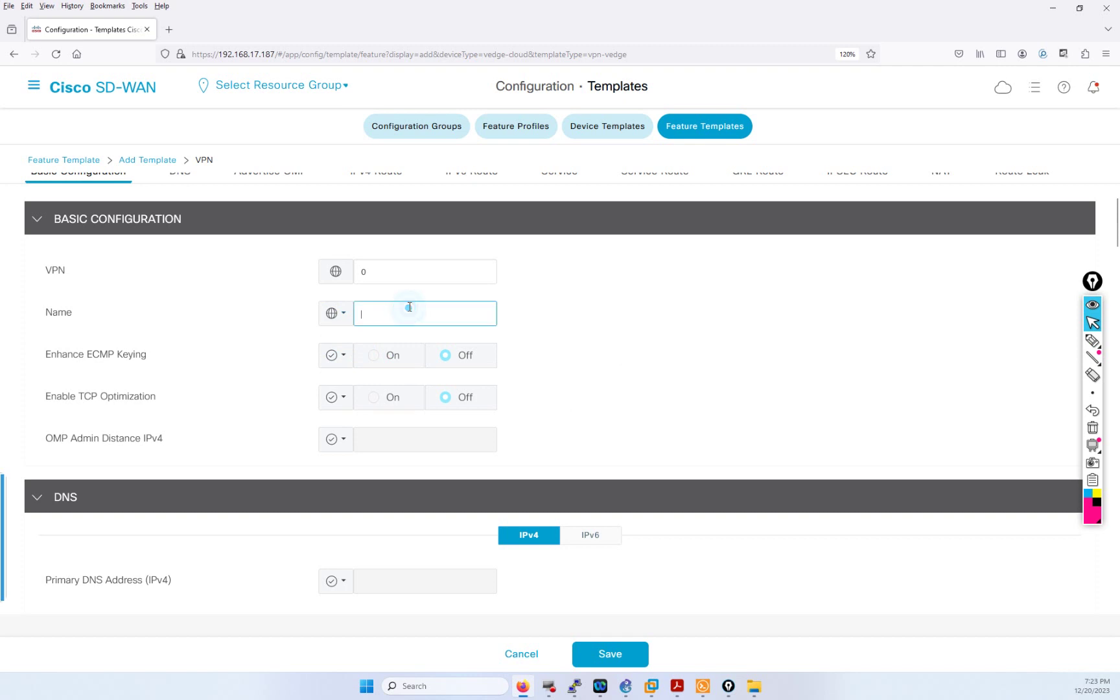
pyautogui.write('t')
pyautogui.write('ttt')
pyautogui.write(' TRANSPORT VPN ++++')
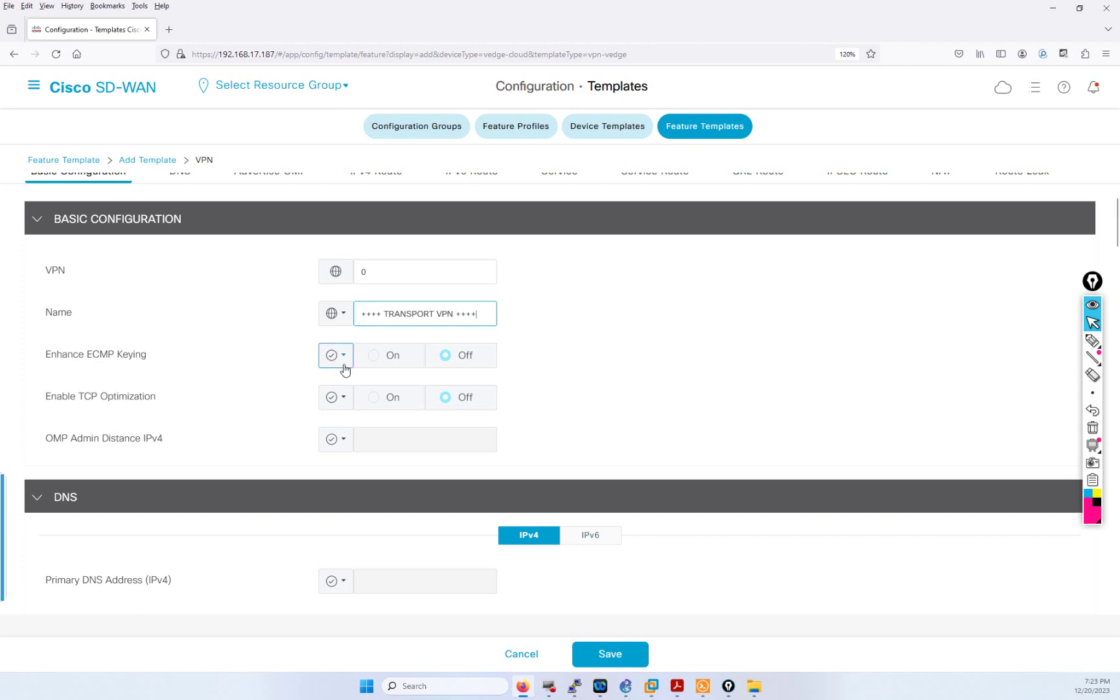
# Step: Set the primary IPv4 DNS address to the global value 192.168.1.111
pyautogui.scroll(-2, 337, 377)
pyautogui.scroll(-3, 314, 383)
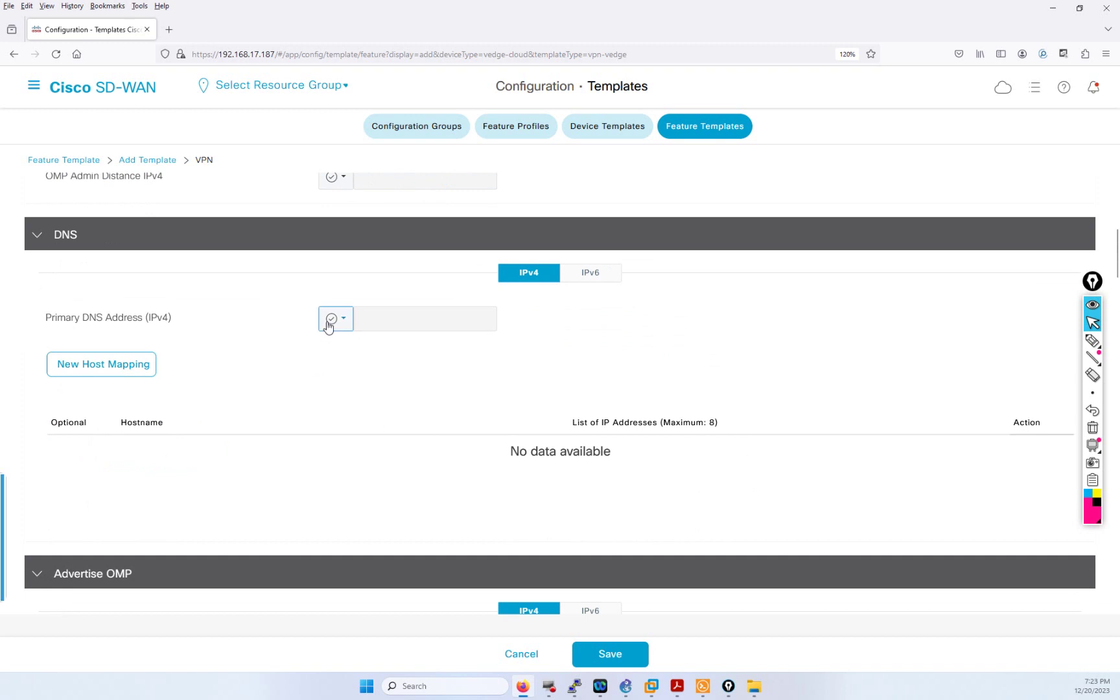
pyautogui.click(333, 319)
pyautogui.click(389, 363)
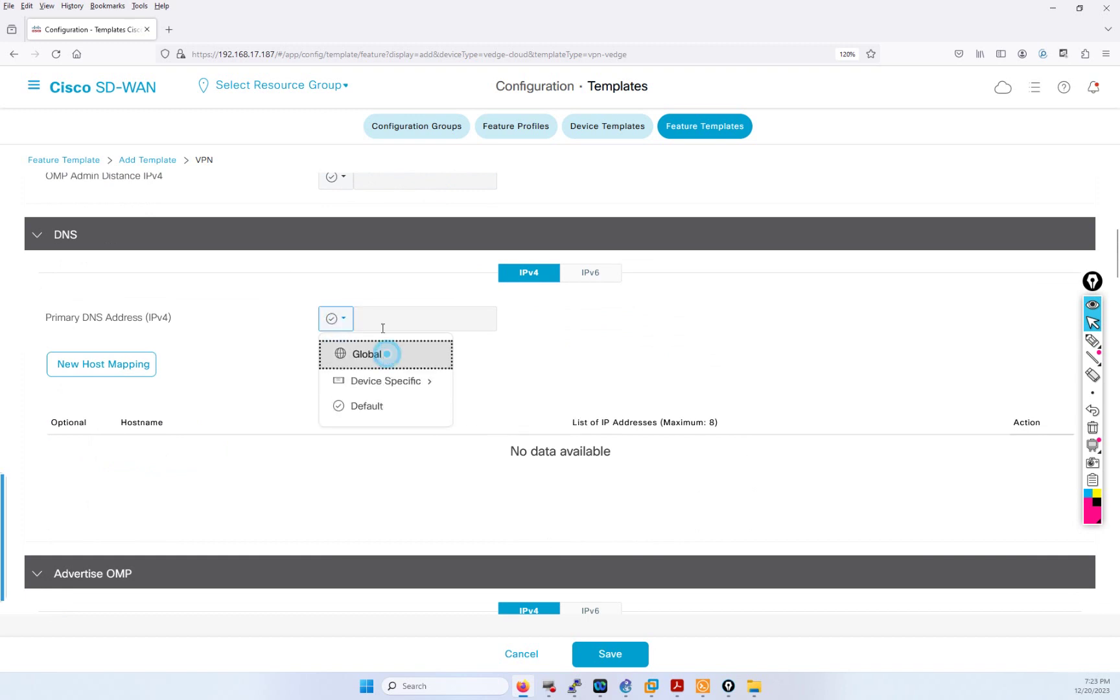
pyautogui.click(379, 319)
pyautogui.write('19')
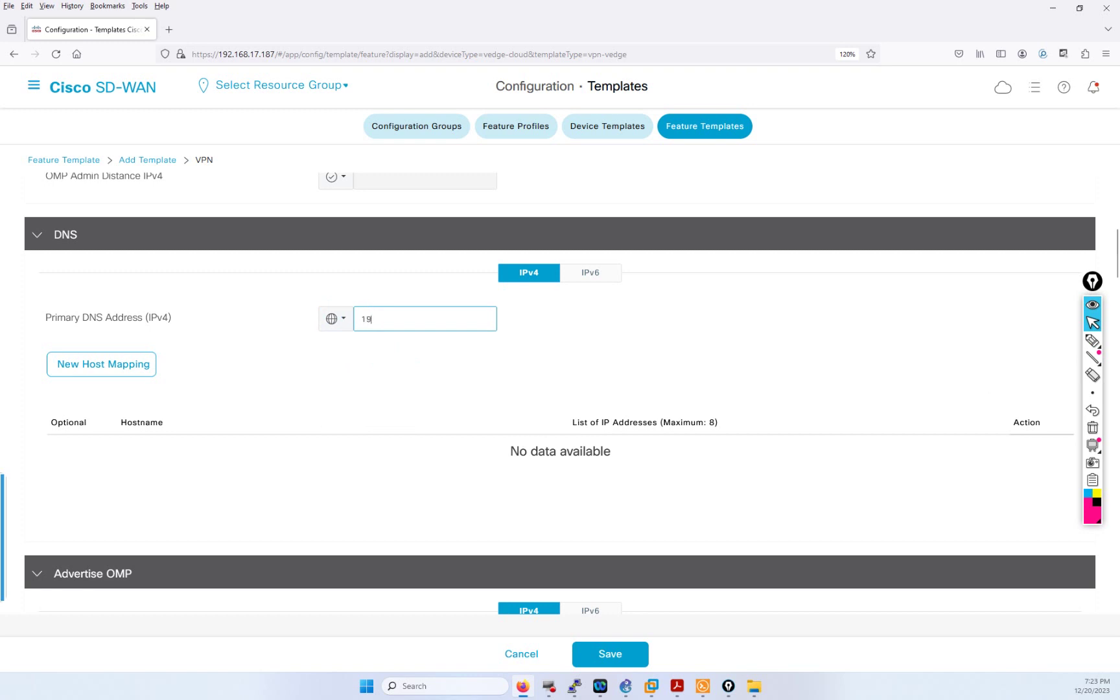
pyautogui.write('2.168.1.111')
# Step: Set the secondary IPv4 DNS address to the global value 172.16.1.111
pyautogui.click(335, 362)
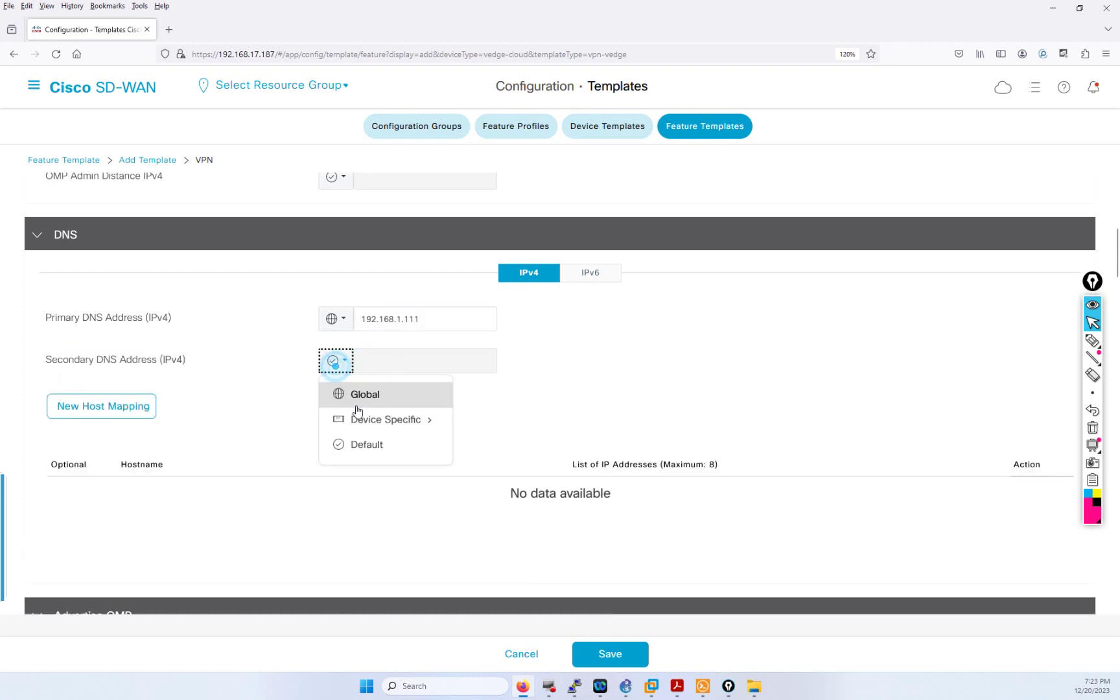
pyautogui.click(357, 397)
pyautogui.click(390, 356)
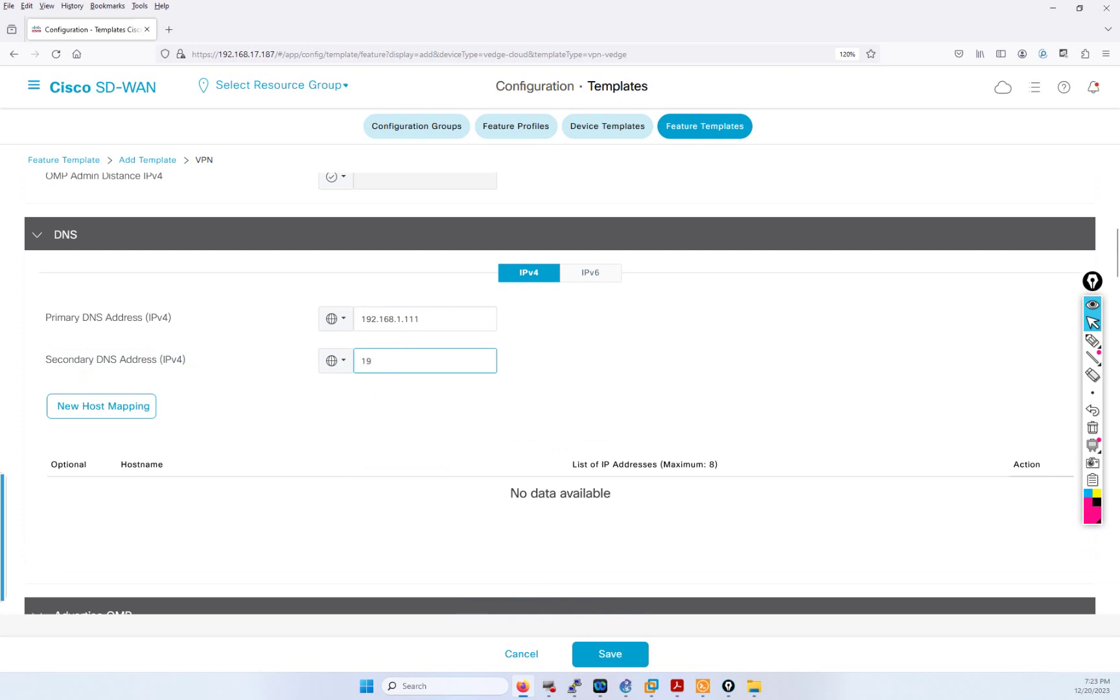
pyautogui.write('192.168')
pyautogui.press('BackSpace')
pyautogui.press('BackSpace')
pyautogui.press('BackSpace')
pyautogui.press('BackSpace')
pyautogui.press('BackSpace')
pyautogui.write('17')
# Step: Start a new host mapping, switch to Solar-PuTTY and copy the vBond hostname from vEdge-S-33's system configuration
pyautogui.click(126, 412)
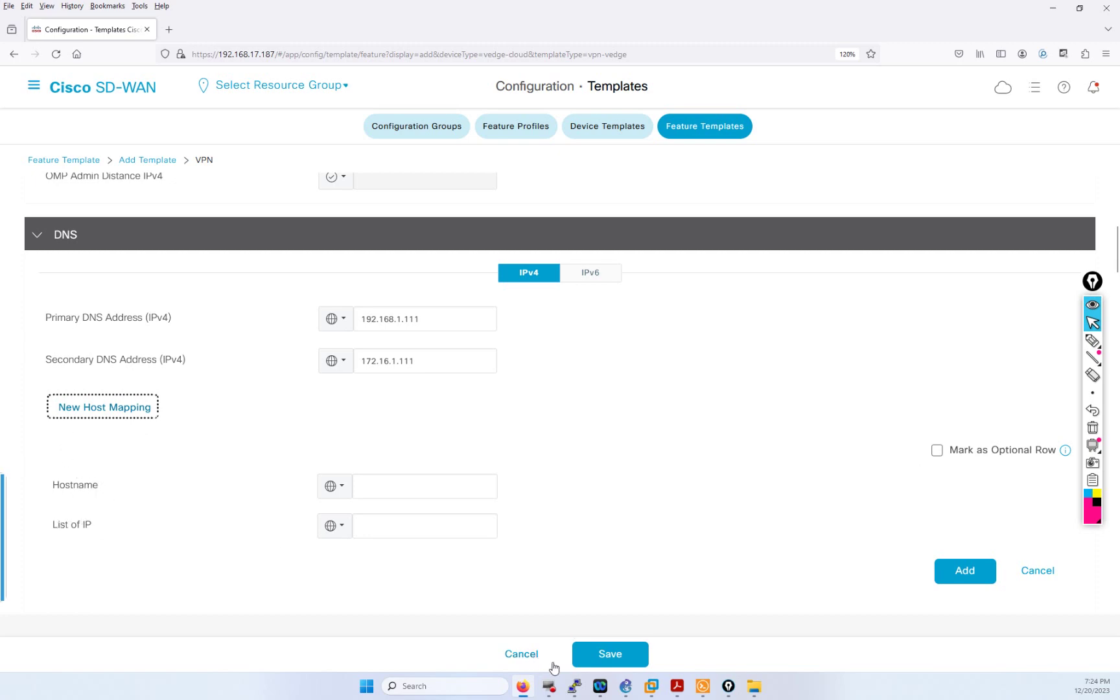
pyautogui.click(703, 686)
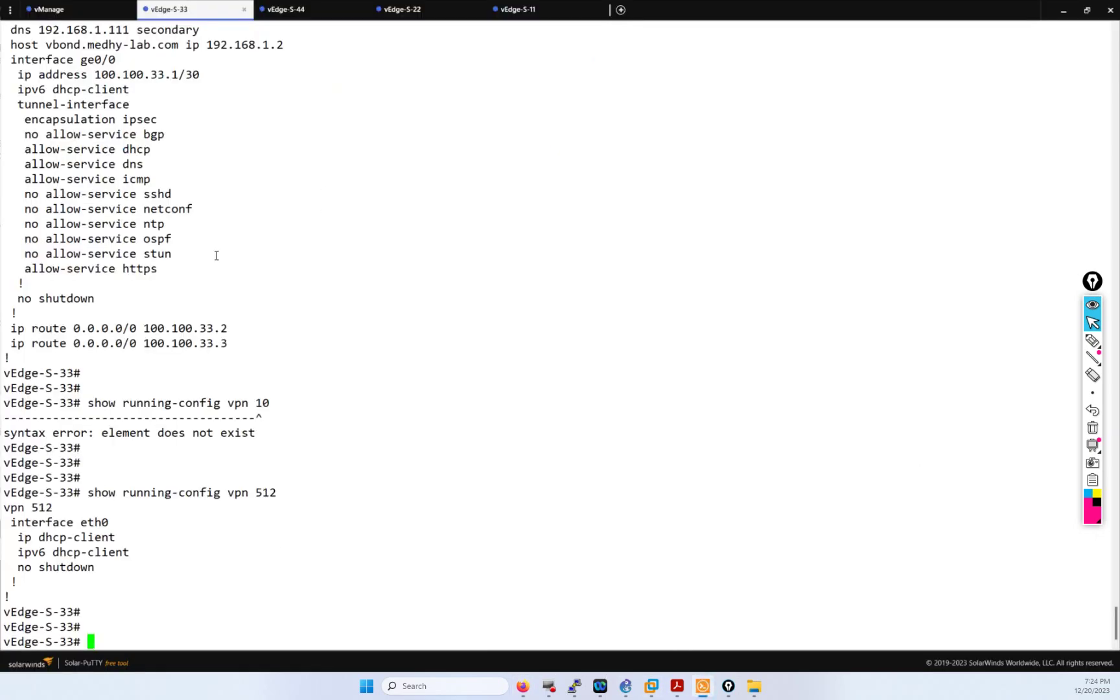
pyautogui.scroll(20, 216, 250)
pyautogui.scroll(-20, 214, 288)
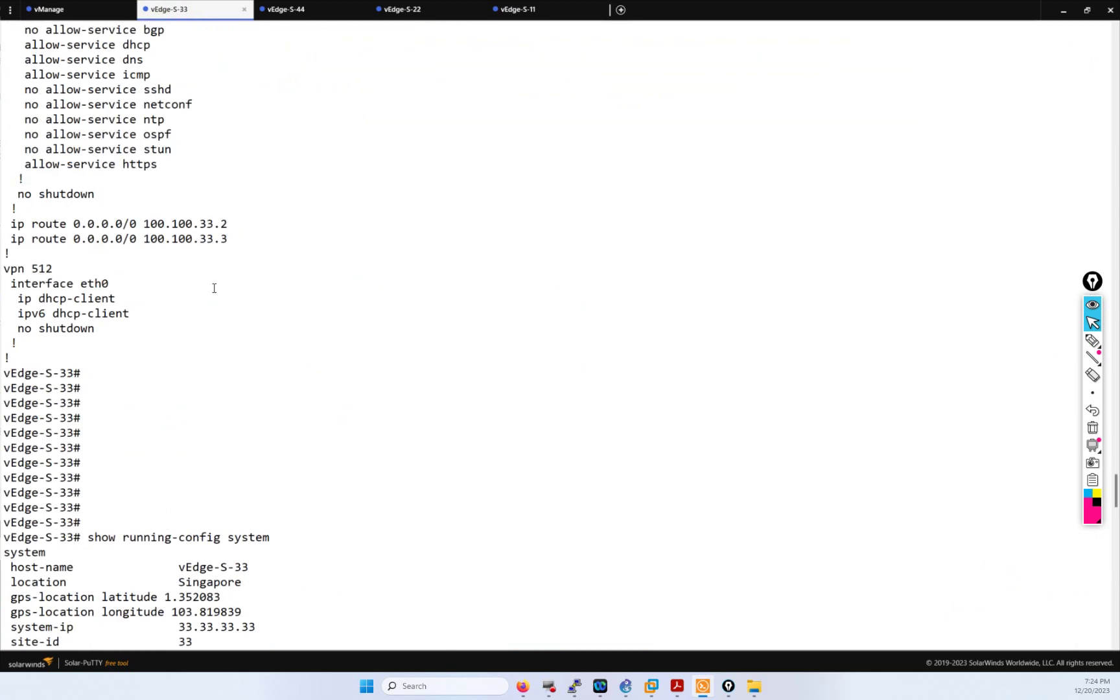
pyautogui.scroll(20, 213, 292)
pyautogui.scroll(-20, 175, 374)
pyautogui.scroll(-7, 161, 407)
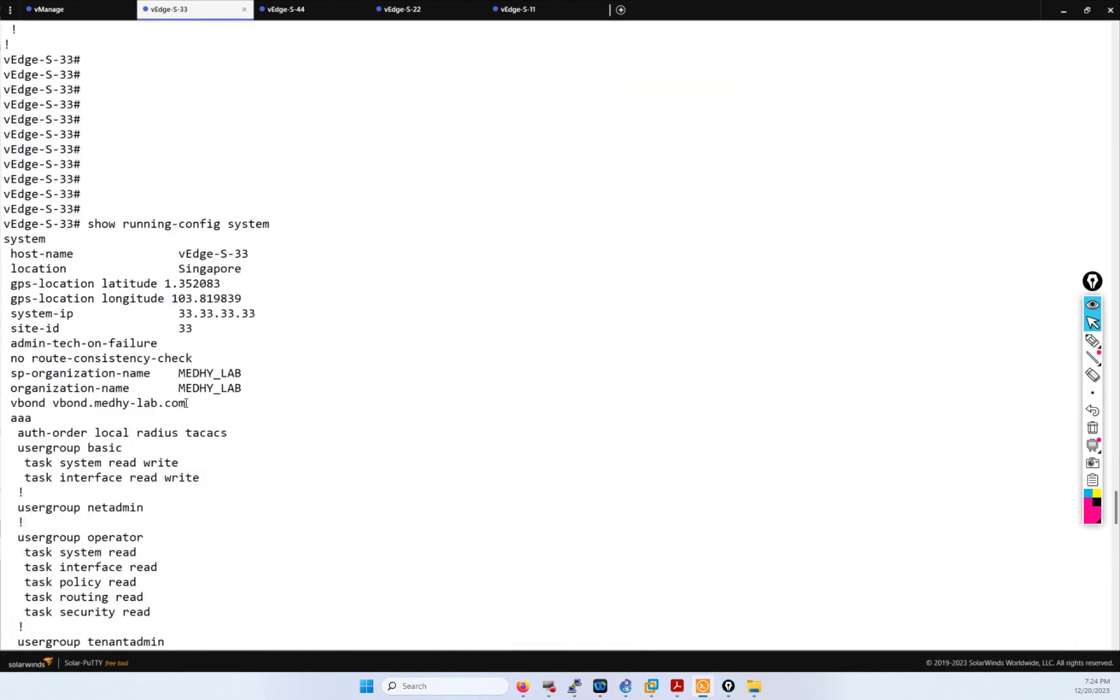
pyautogui.moveTo(186, 403); pyautogui.dragTo(56, 405)
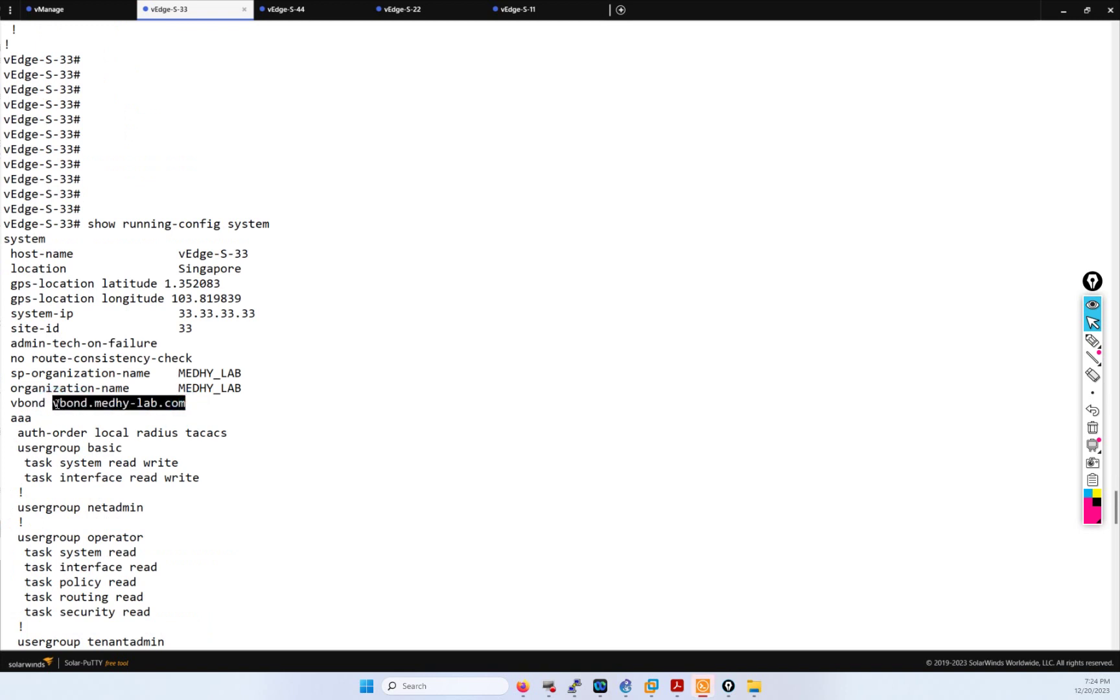
pyautogui.rightClick(56, 405)
# Step: Back in Firefox, add the host mapping with hostname vbond.medhy-lab.com and IP address 192.168.1.2
pyautogui.click(523, 686)
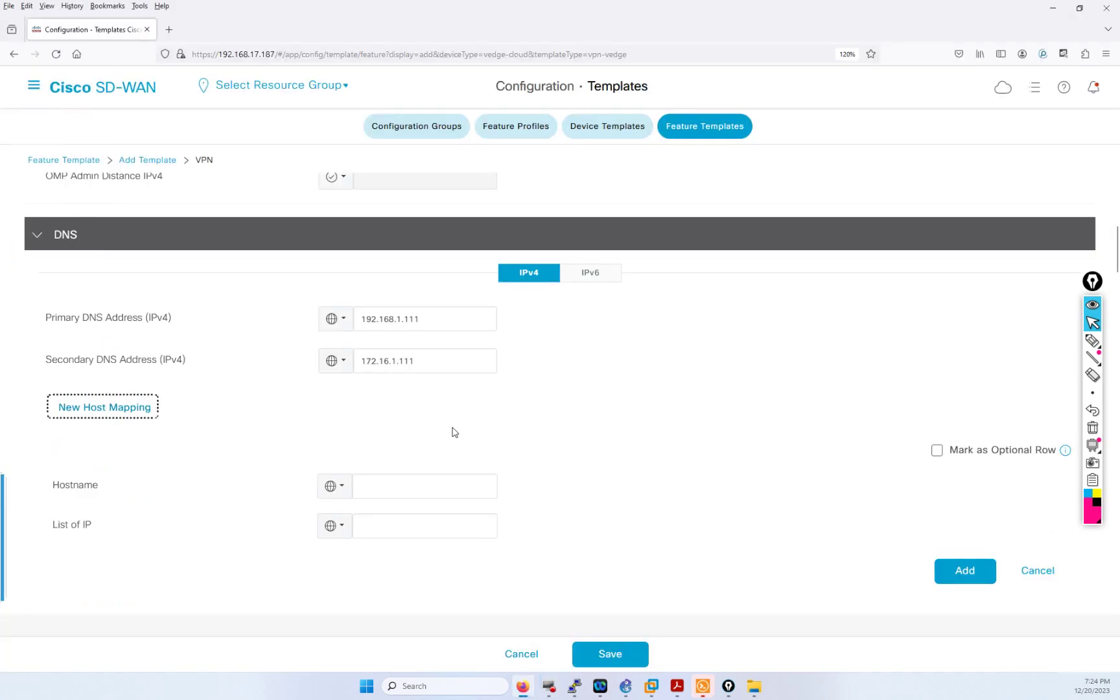
pyautogui.click(390, 474)
pyautogui.write('vbond.medhy-lab.com')
pyautogui.click(381, 526)
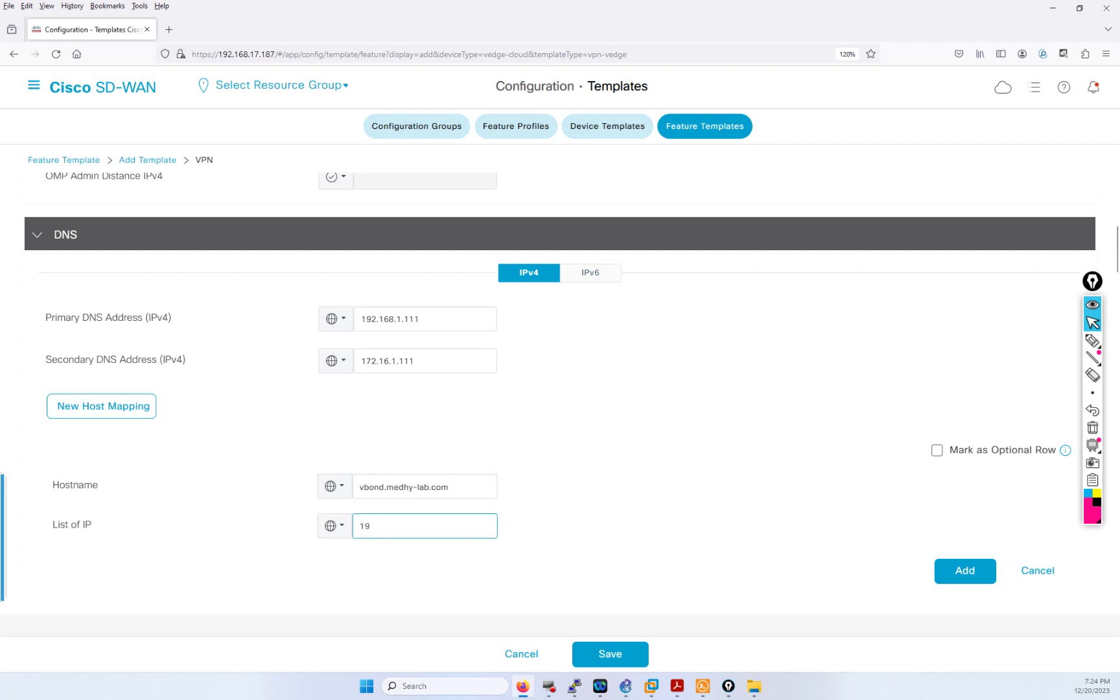
pyautogui.write('192.168.1.2')
pyautogui.click(962, 574)
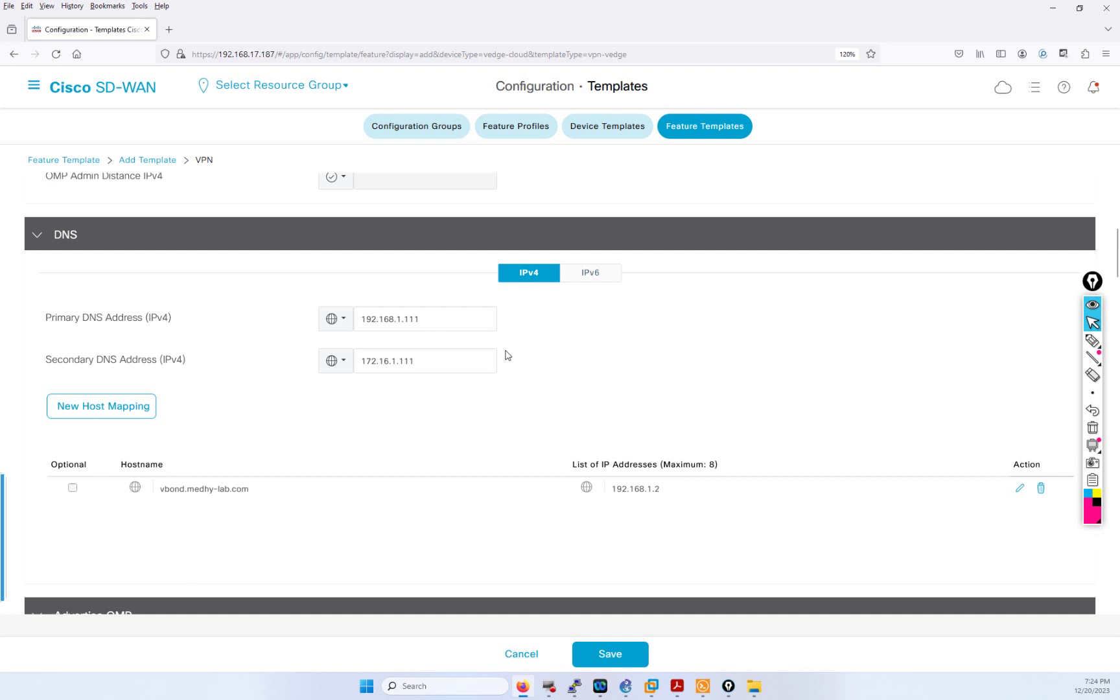
# Step: Review the Advertise OMP and IPv4 Route sections, and open the SD-WAN Topo.pdf topology diagram in Acrobat
pyautogui.scroll(-3, 507, 355)
pyautogui.scroll(-3, 507, 358)
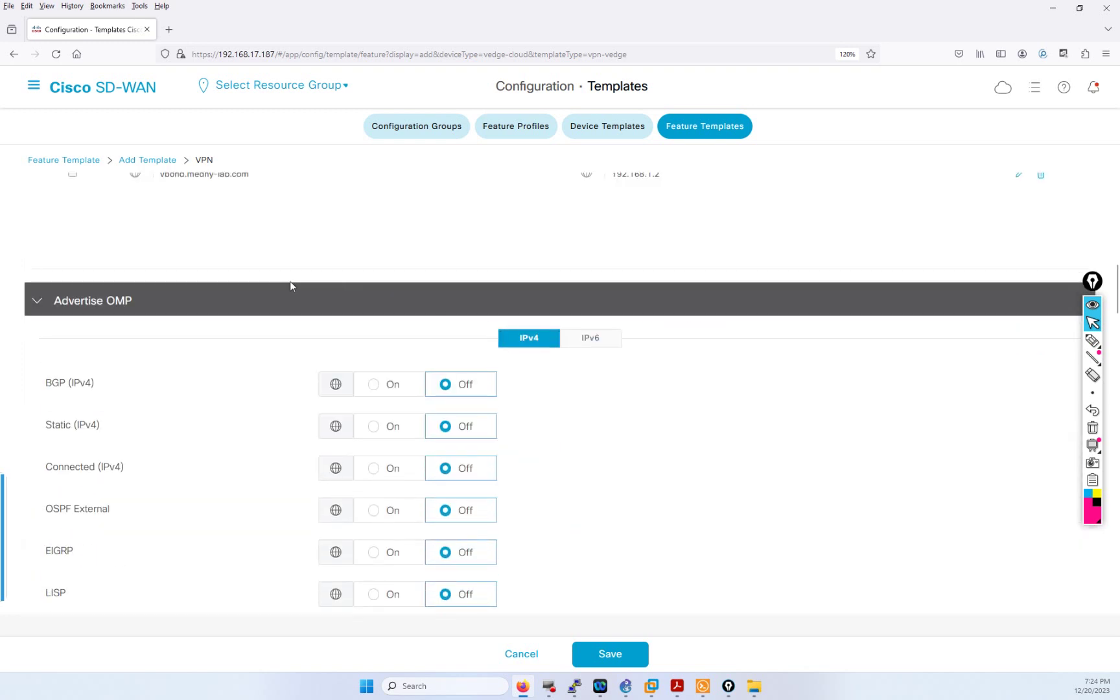
pyautogui.scroll(-2, 511, 412)
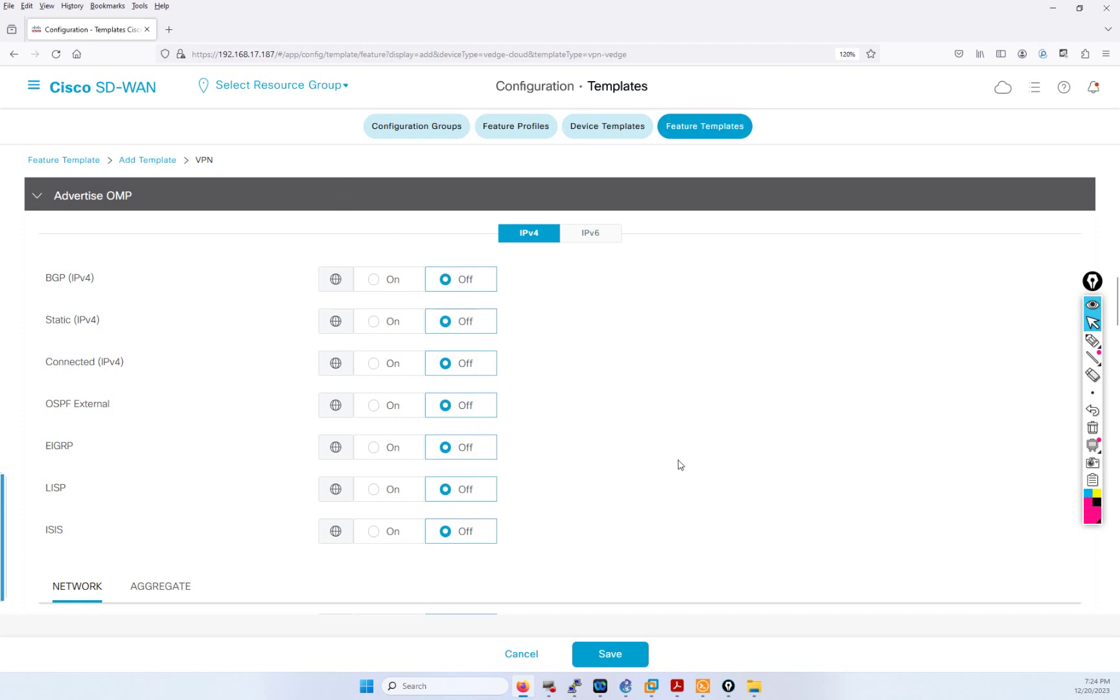
pyautogui.scroll(-3, 678, 461)
pyautogui.scroll(-1, 680, 459)
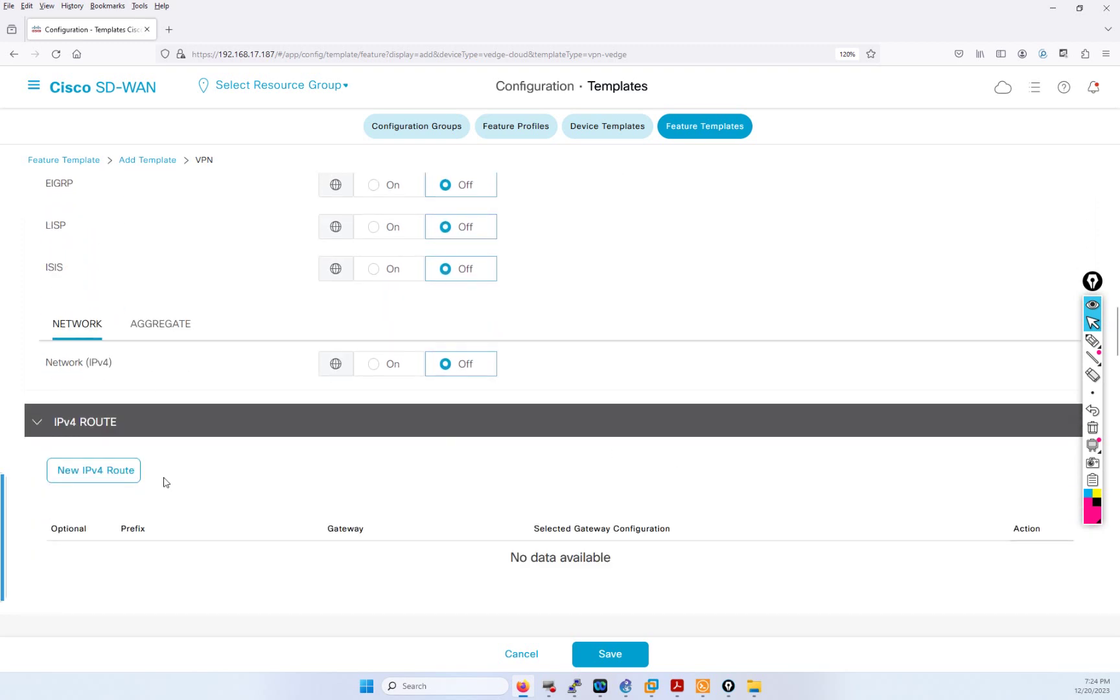
pyautogui.scroll(-2, 174, 408)
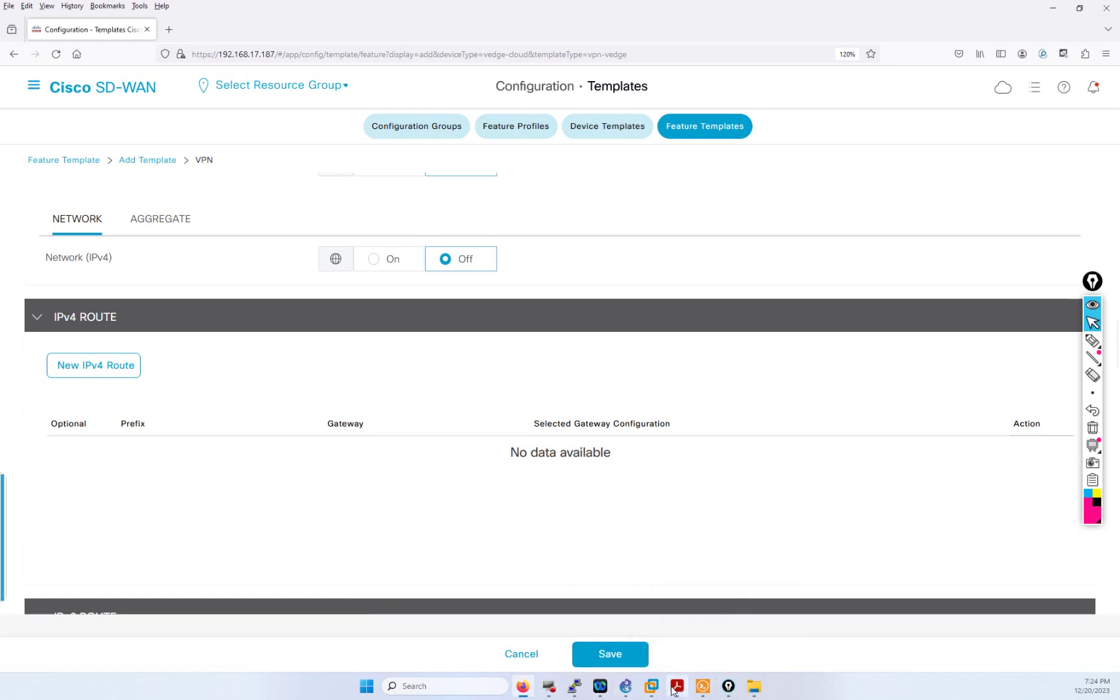
pyautogui.moveTo(677, 687)
pyautogui.click(685, 632)
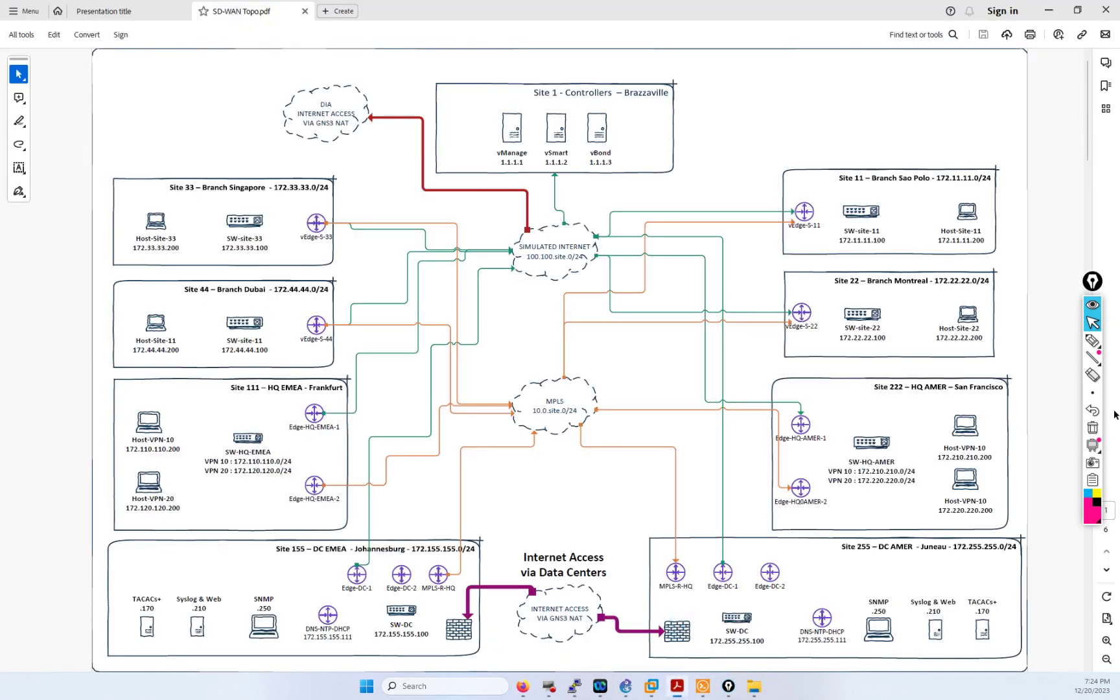
# Step: Mark the WAN links beside vEdge-S-44 on the topology diagram with two short freehand pen strokes
pyautogui.click(1093, 341)
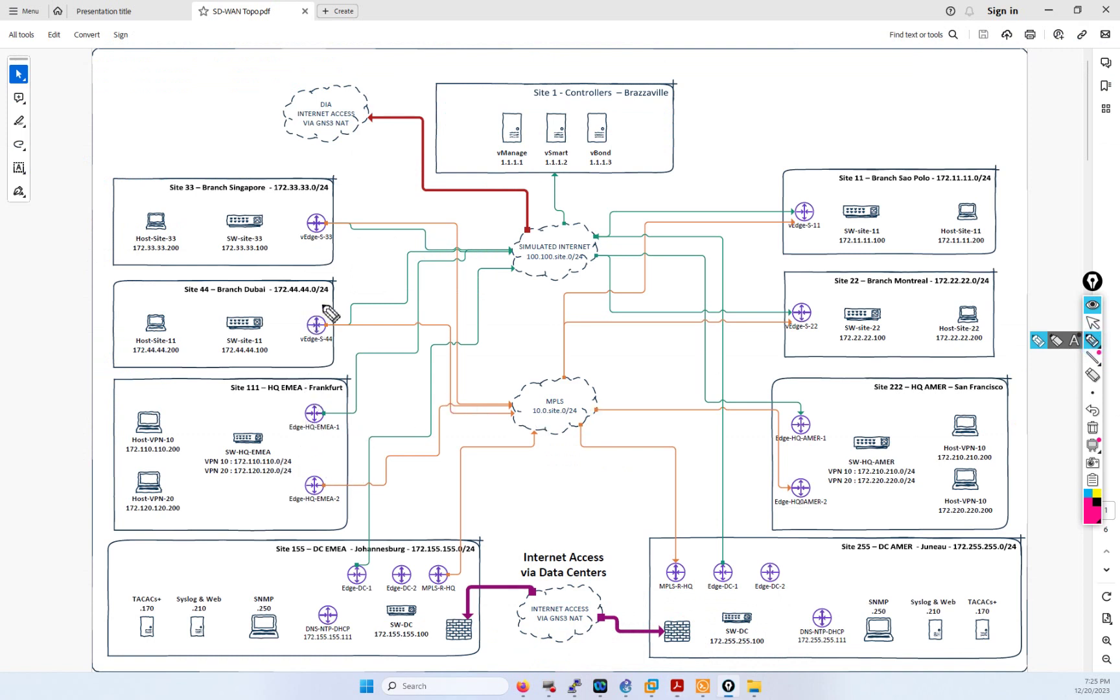
pyautogui.moveTo(321, 299); pyautogui.dragTo(352, 295)
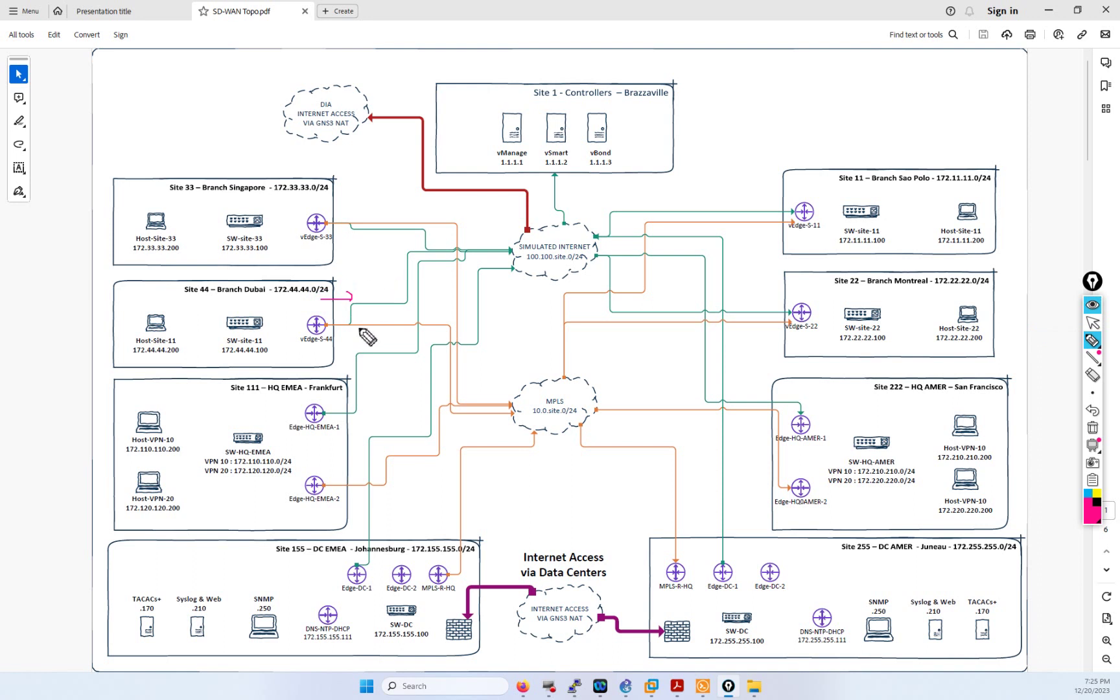
pyautogui.click(332, 313)
pyautogui.moveTo(343, 314); pyautogui.dragTo(349, 312)
pyautogui.click(1093, 322)
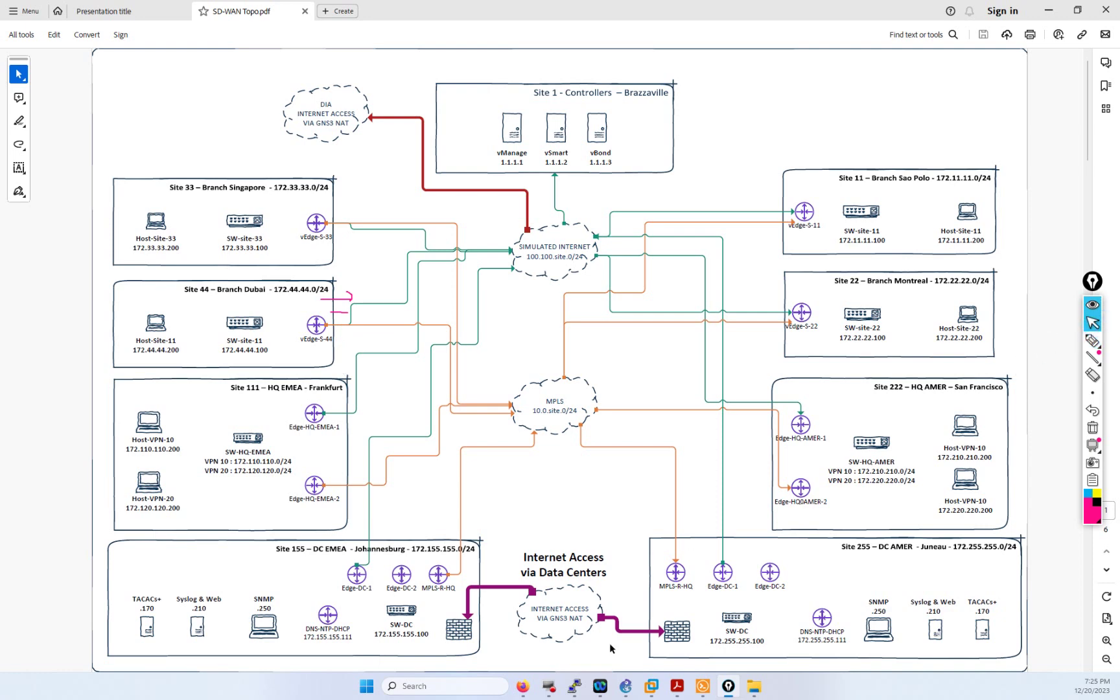
# Step: Return to the VPN template in Firefox and start a new IPv4 route with the global prefix 0.0.0.0/0
pyautogui.click(523, 686)
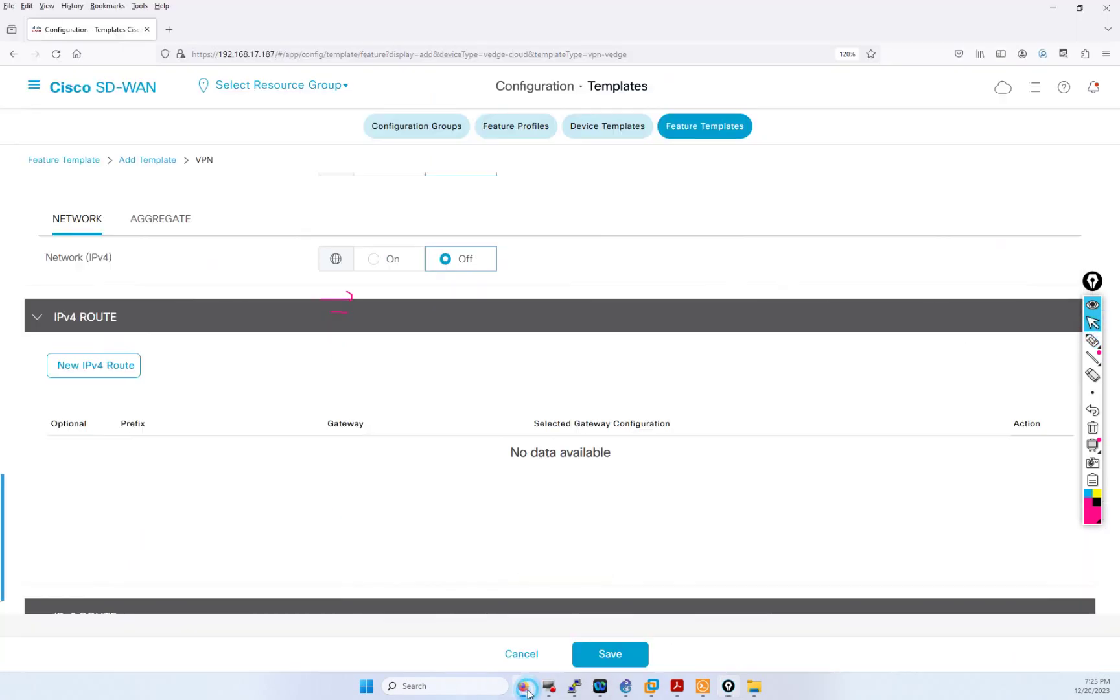
pyautogui.click(107, 366)
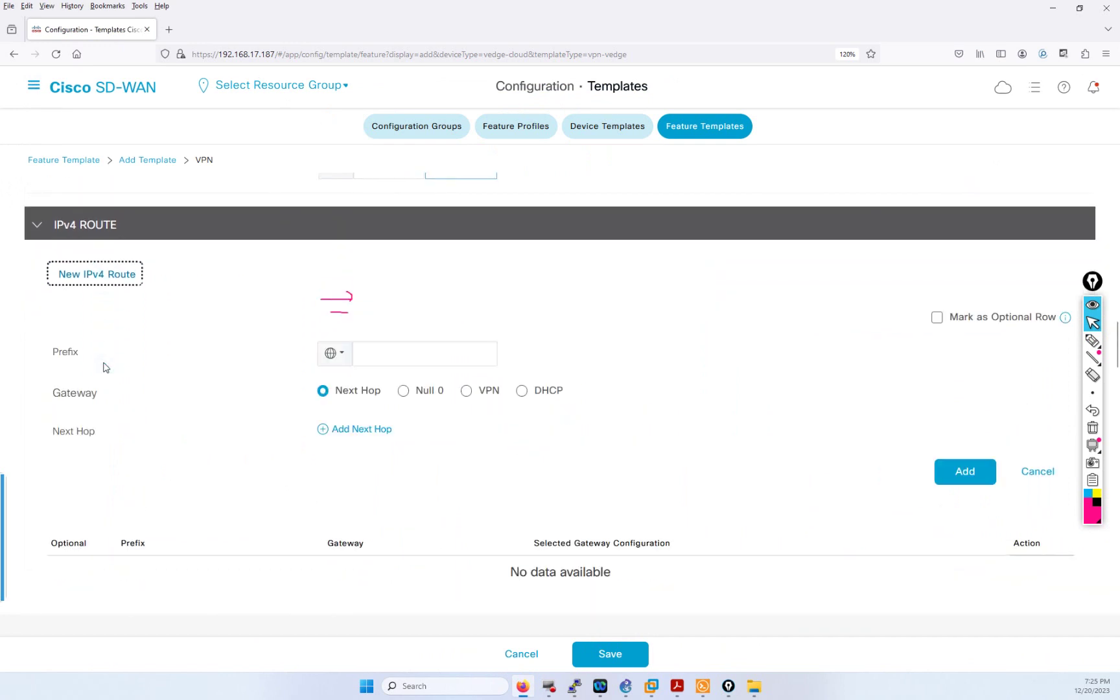
pyautogui.click(333, 362)
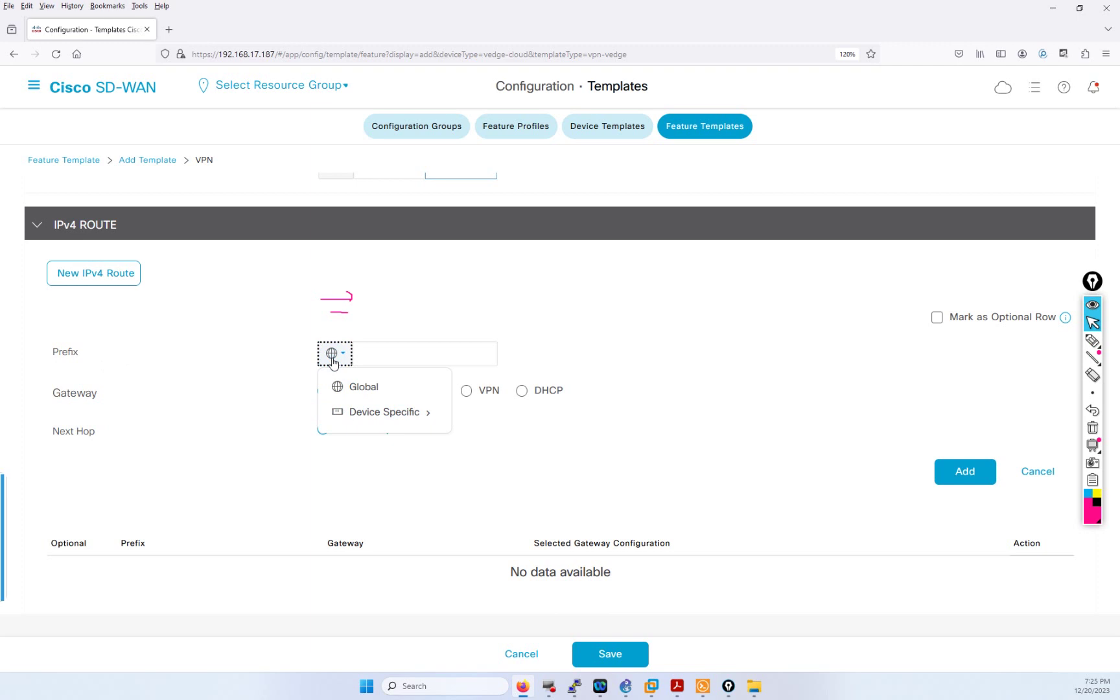
pyautogui.click(374, 387)
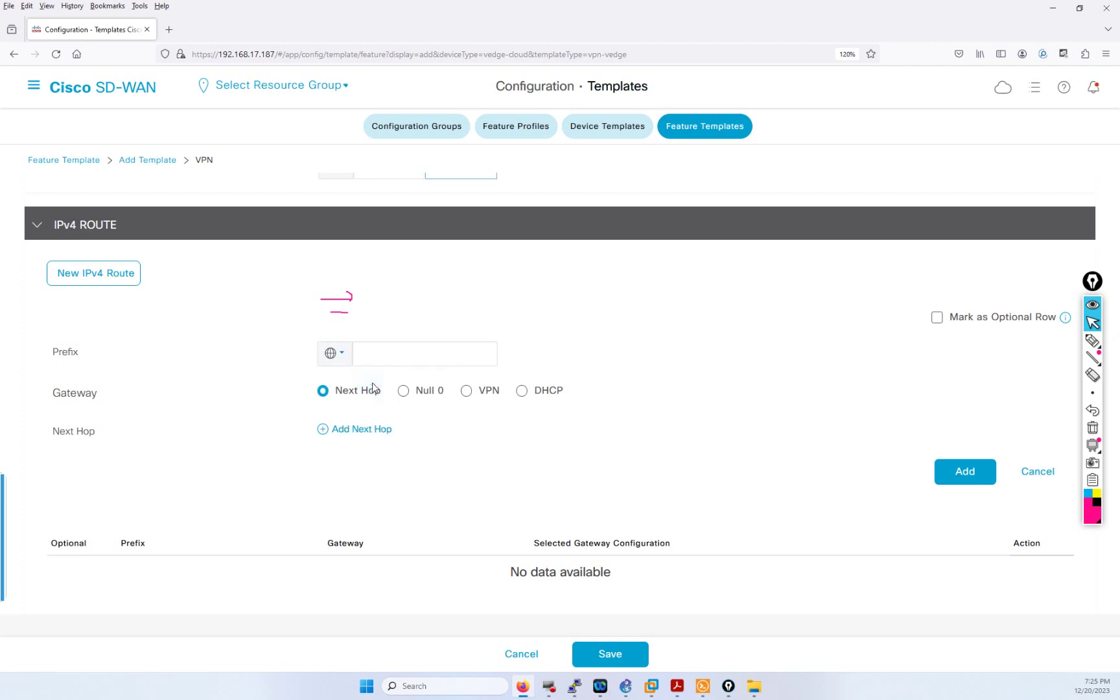
pyautogui.click(380, 352)
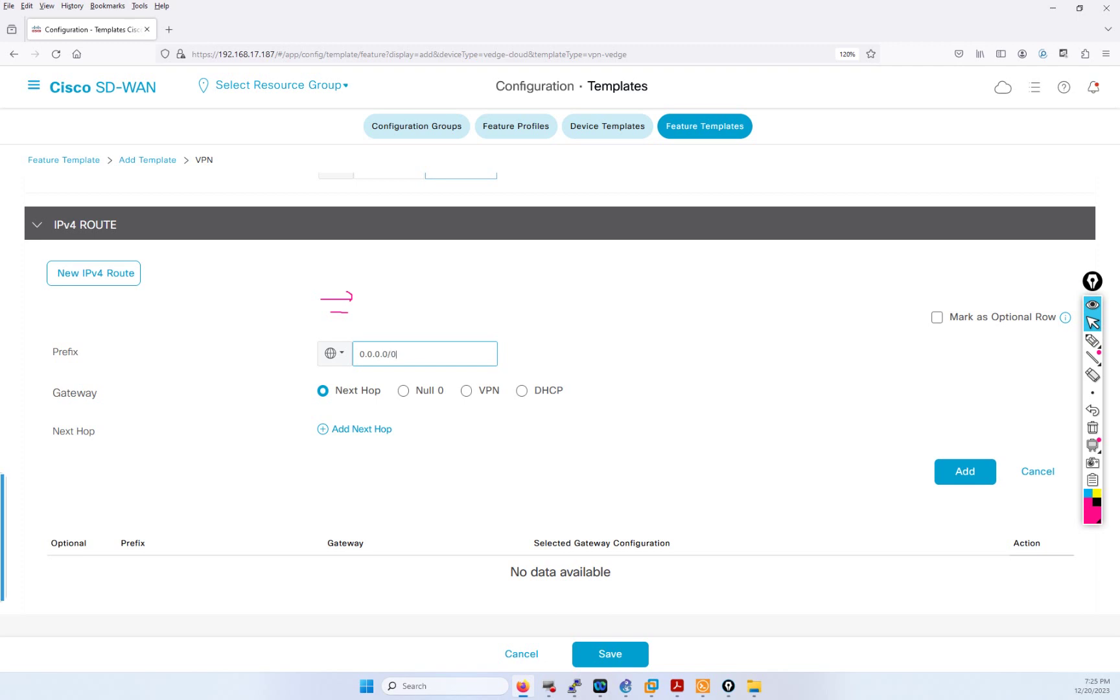
# Step: Create a next hop entry for the 0.0.0.0/0 route and make its address Device Specific
pyautogui.click(364, 430)
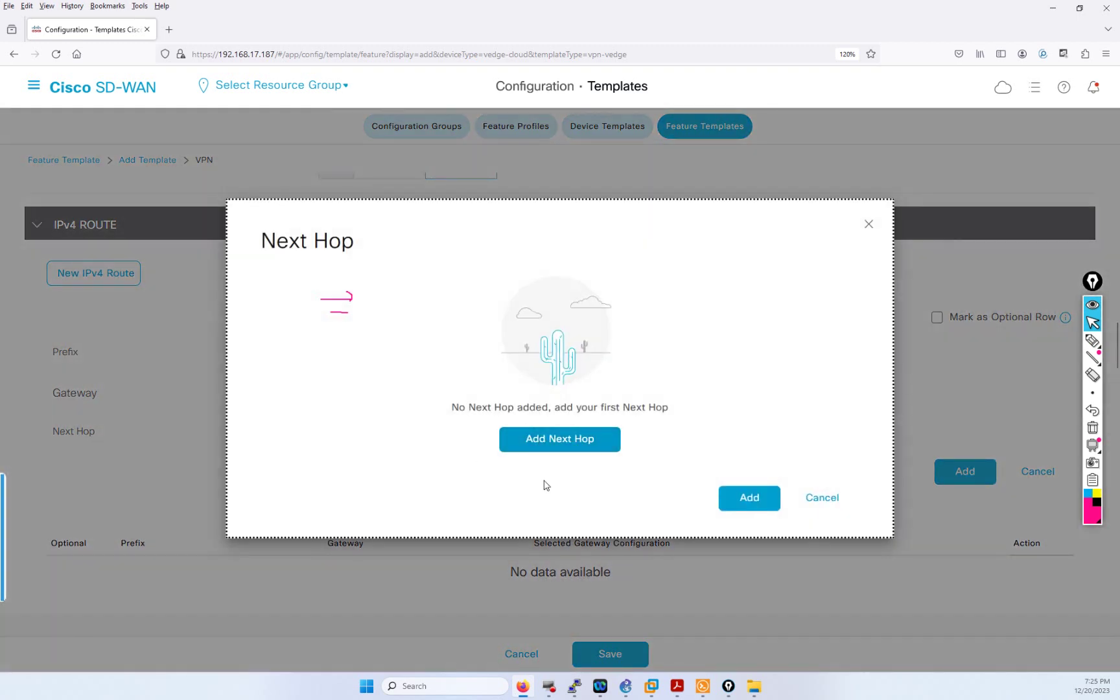
pyautogui.click(508, 440)
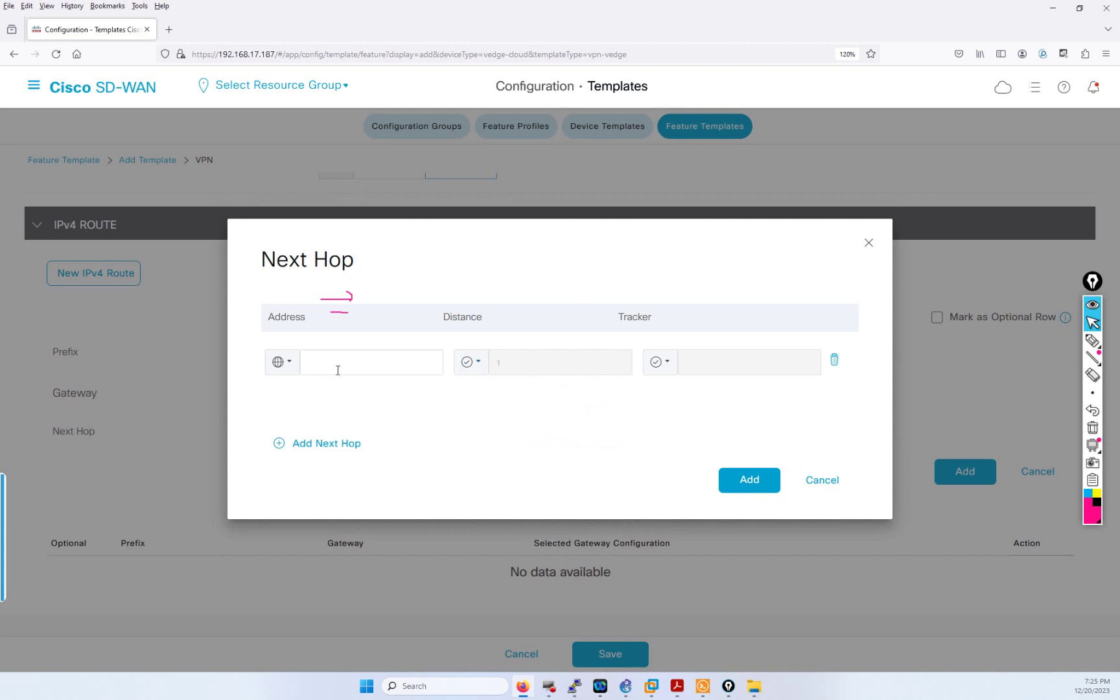
pyautogui.click(282, 362)
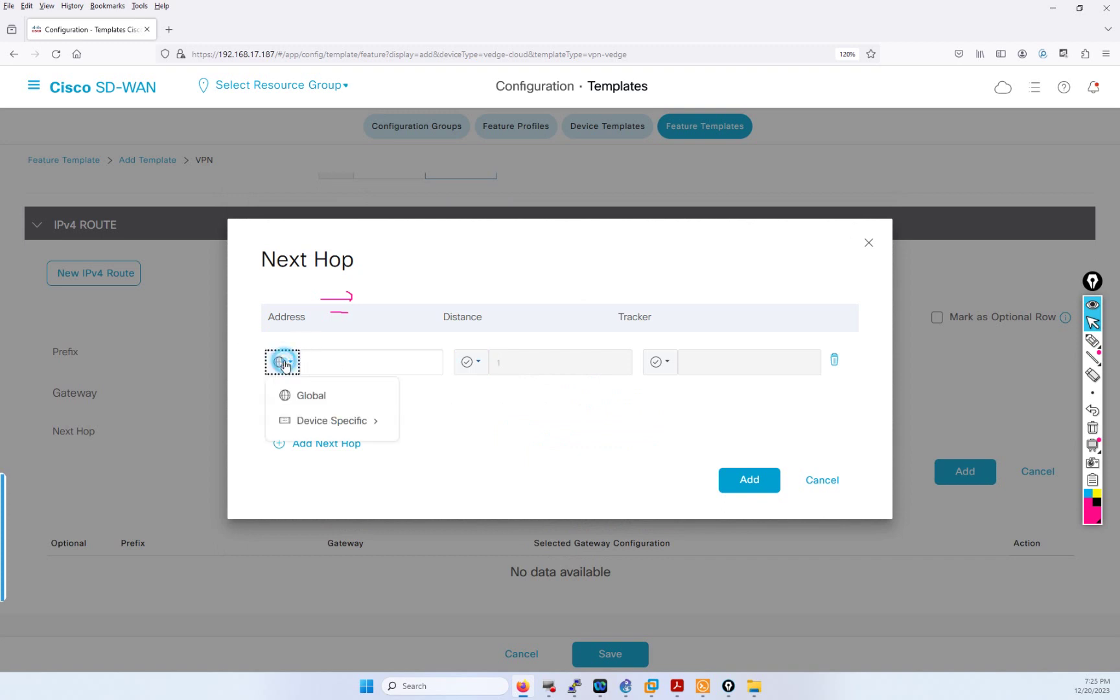
pyautogui.click(313, 421)
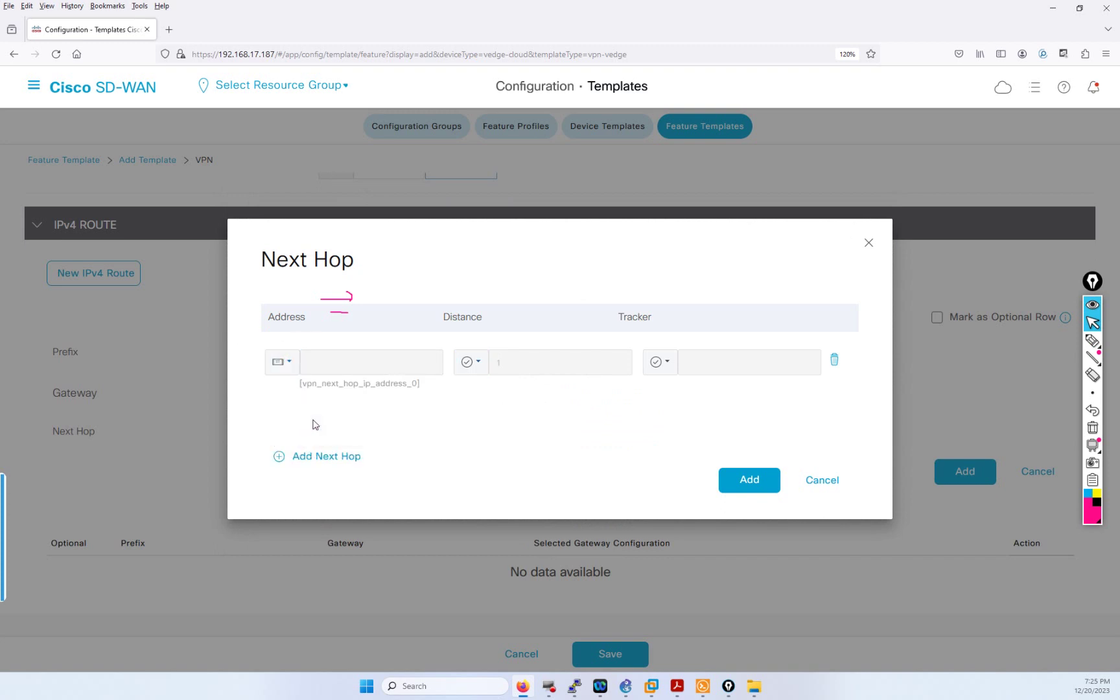
# Step: Change the next hop address key's prefix to VPN_0, and add the next hop and the default route to the template
pyautogui.click(283, 362)
pyautogui.moveTo(365, 423)
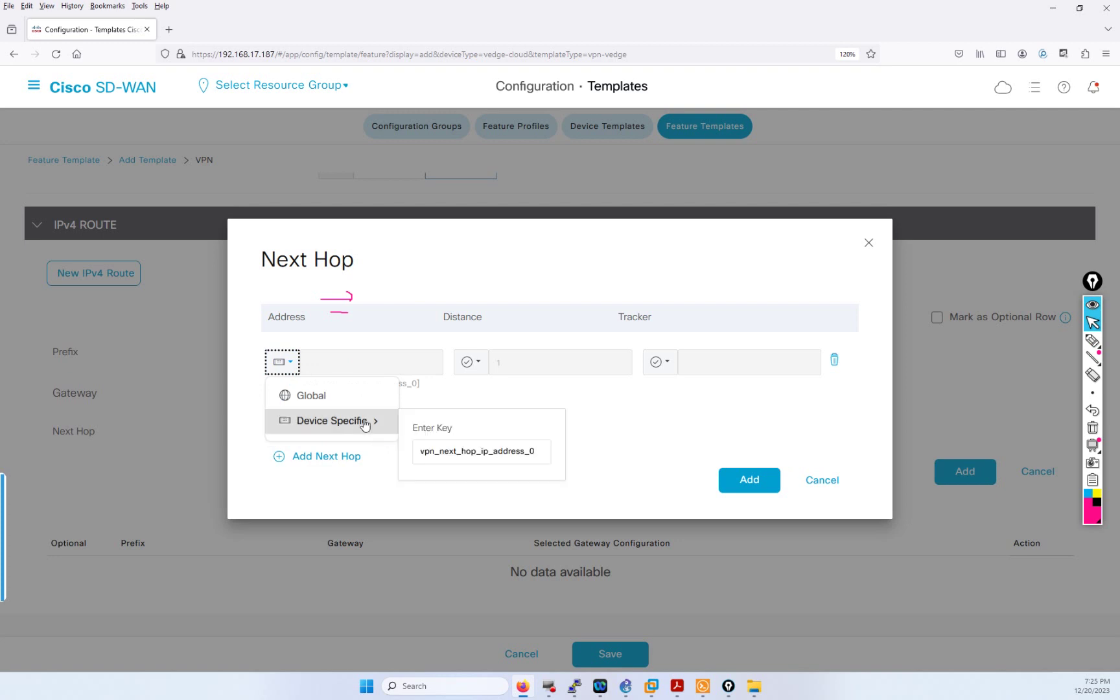
pyautogui.click(435, 452)
pyautogui.press('BackSpace')
pyautogui.press('BackSpace')
pyautogui.press('BackSpace')
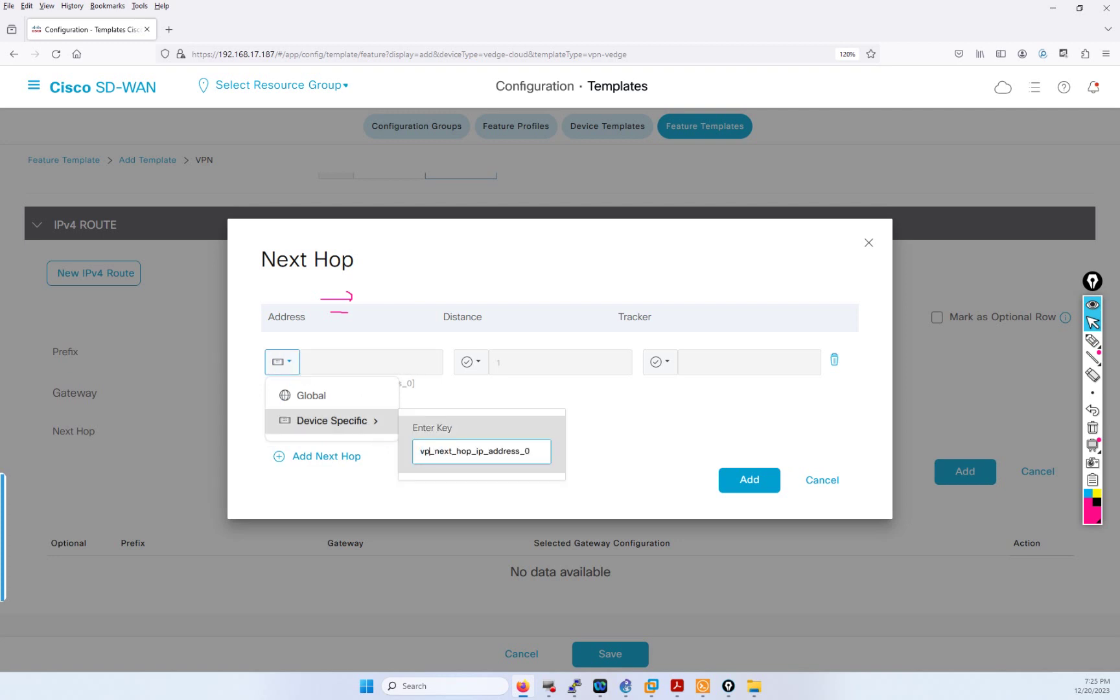
pyautogui.write('VPN_0')
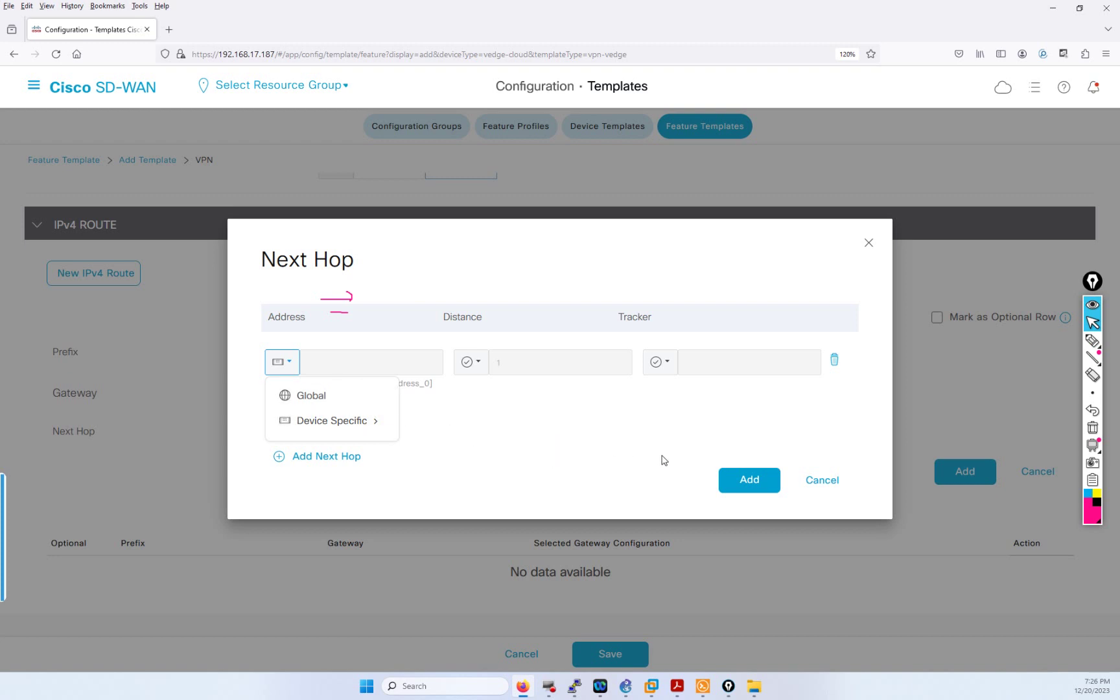
pyautogui.click(741, 481)
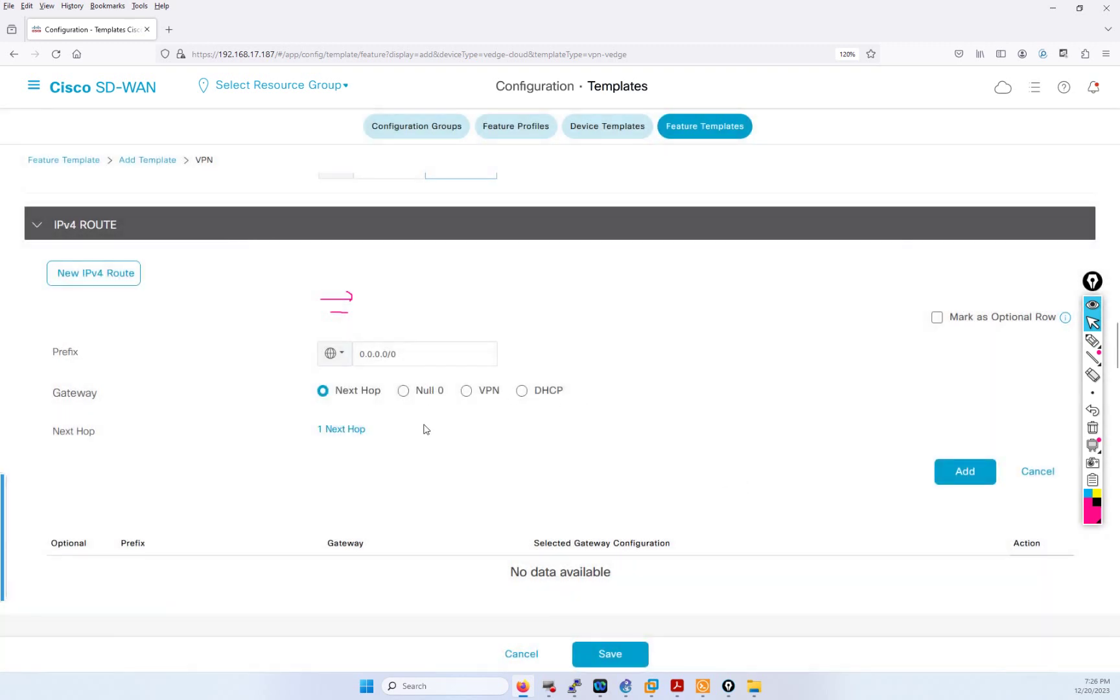
pyautogui.click(959, 471)
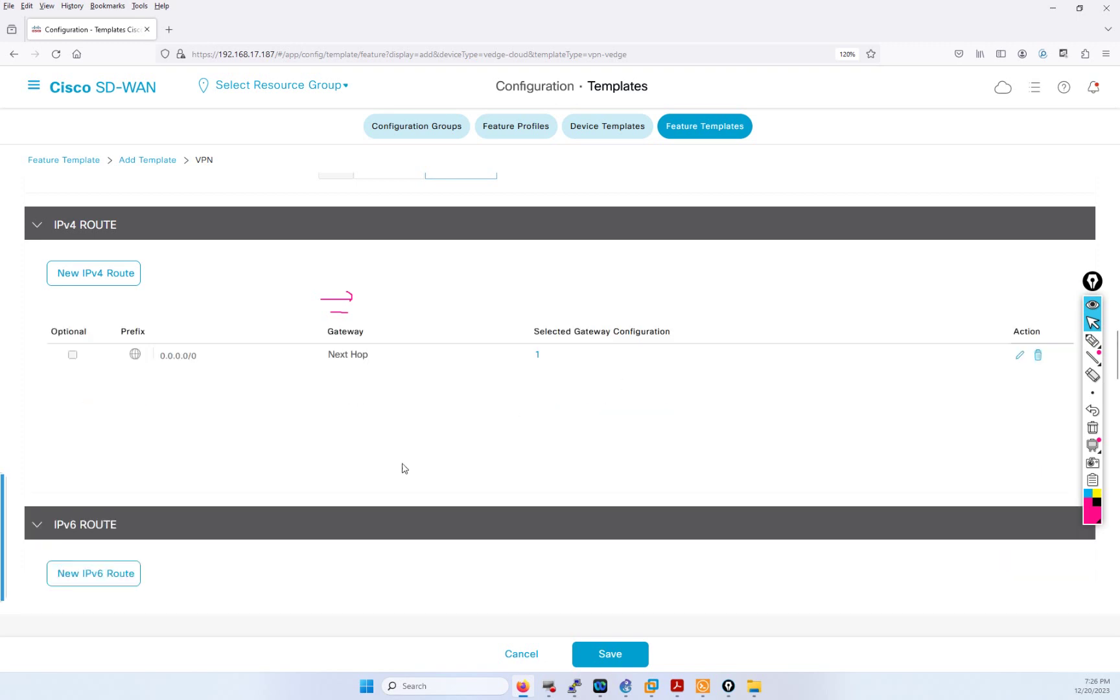
pyautogui.scroll(2, 247, 411)
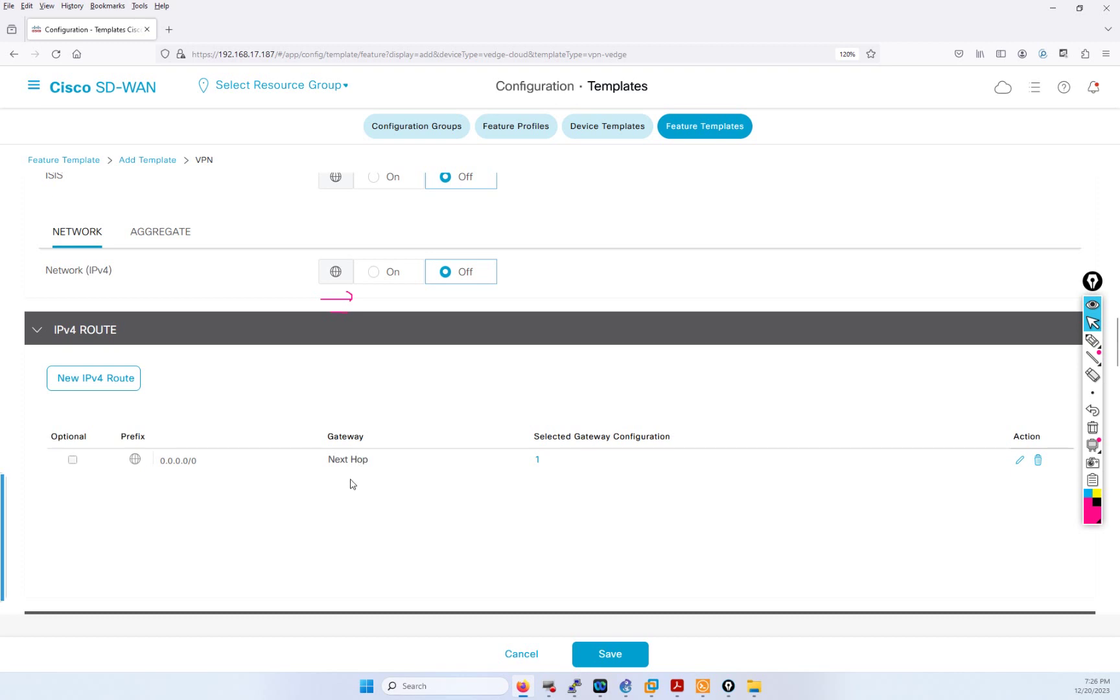
pyautogui.scroll(-5, 537, 471)
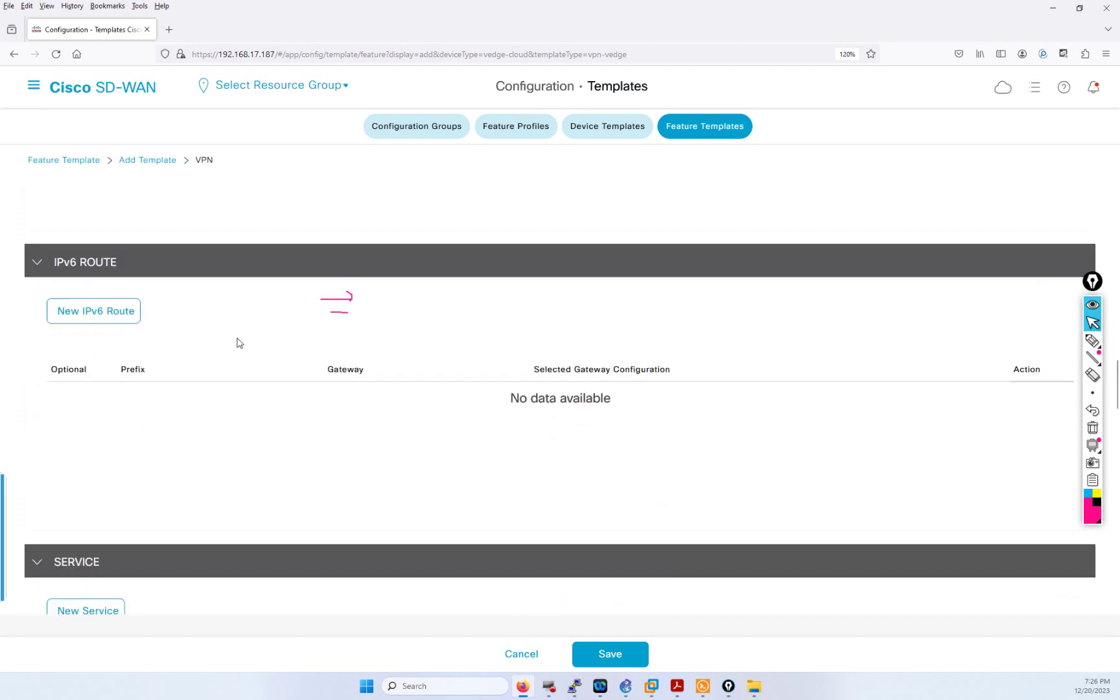
pyautogui.click(78, 311)
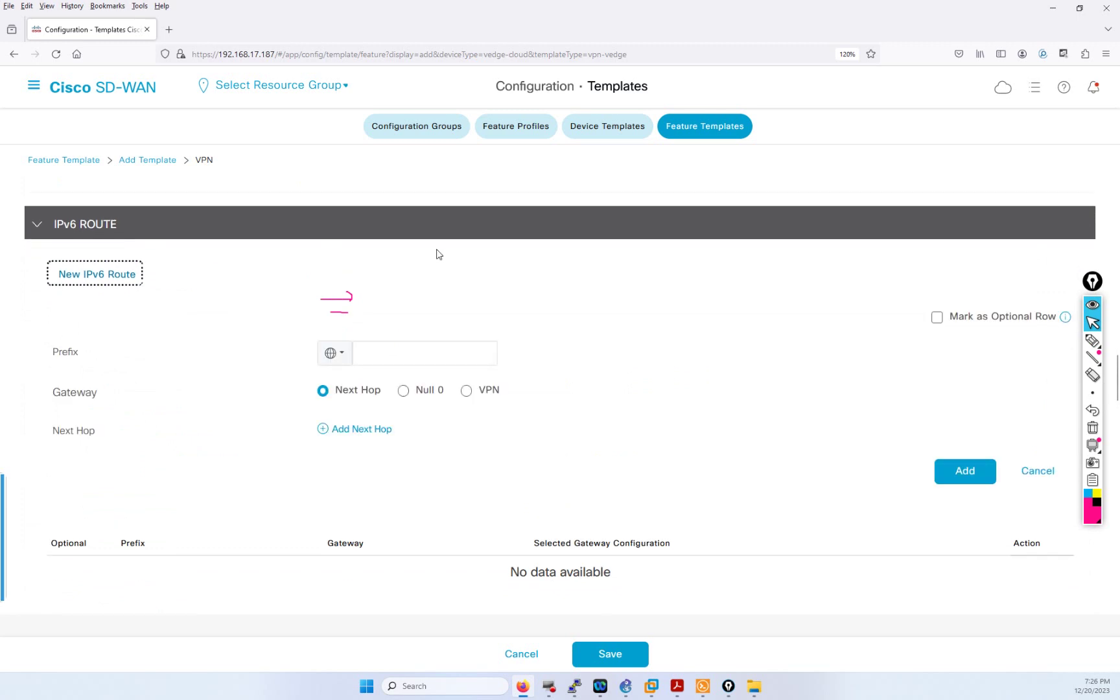
pyautogui.click(1032, 475)
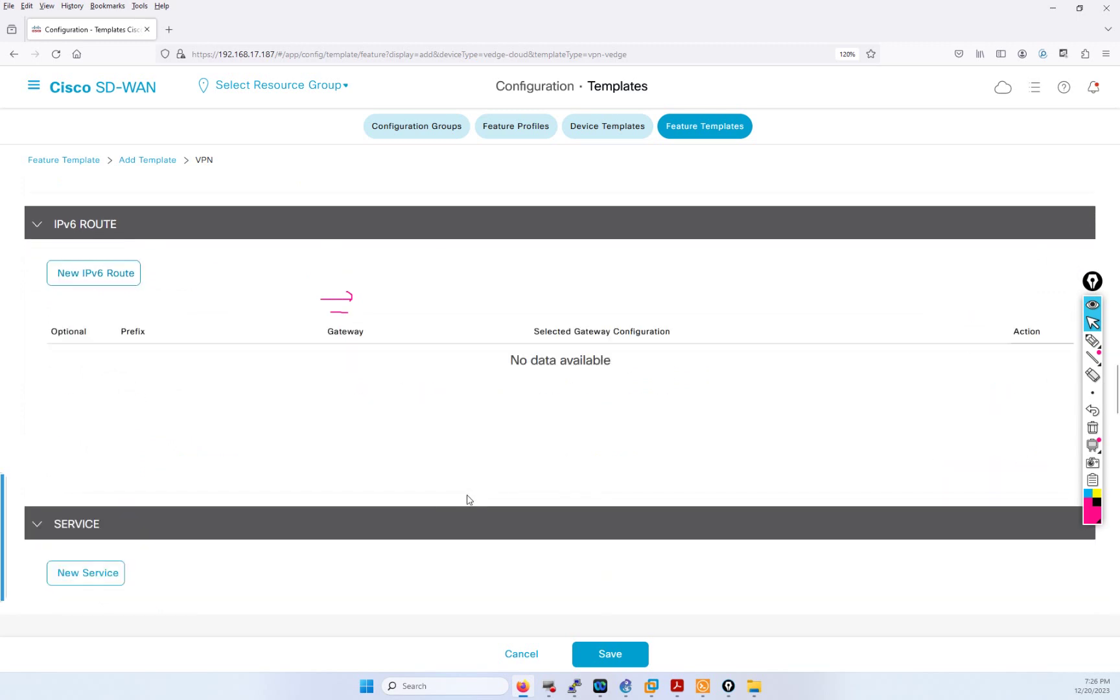
# Step: Clear the pen annotations from the screen and go on to the template's Service section
pyautogui.click(1093, 428)
pyautogui.scroll(-3, 340, 352)
pyautogui.scroll(-3, 322, 395)
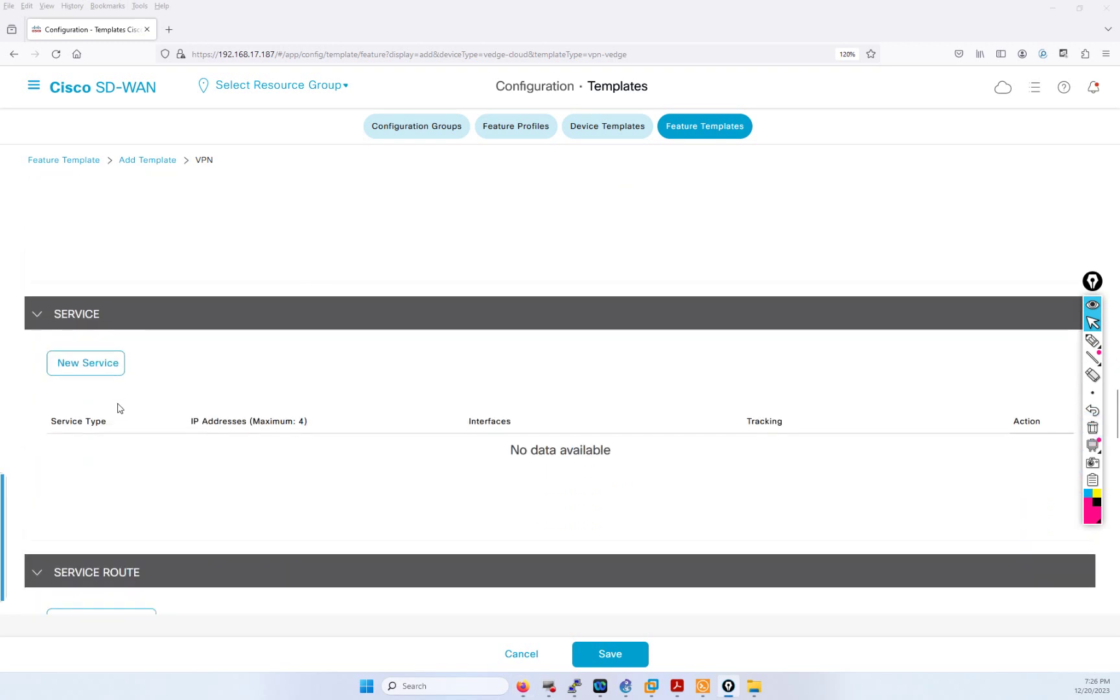
# Step: Review the remaining sections of the VPN template down to Route Leak and save the template
pyautogui.scroll(-5, 148, 301)
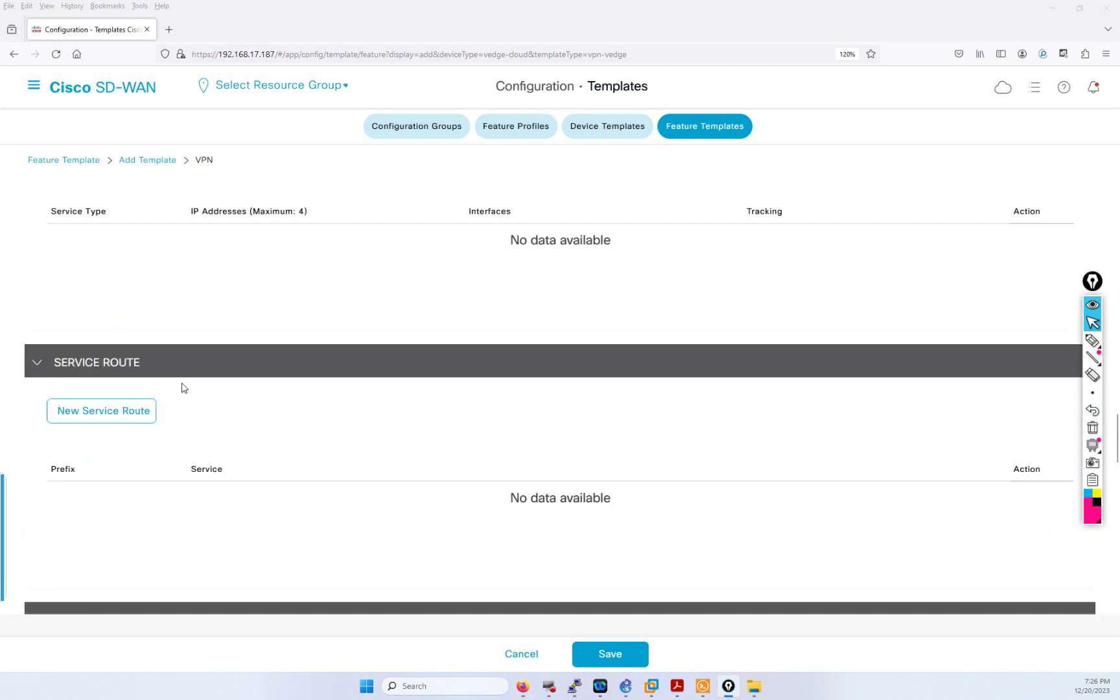
pyautogui.scroll(-15, 182, 388)
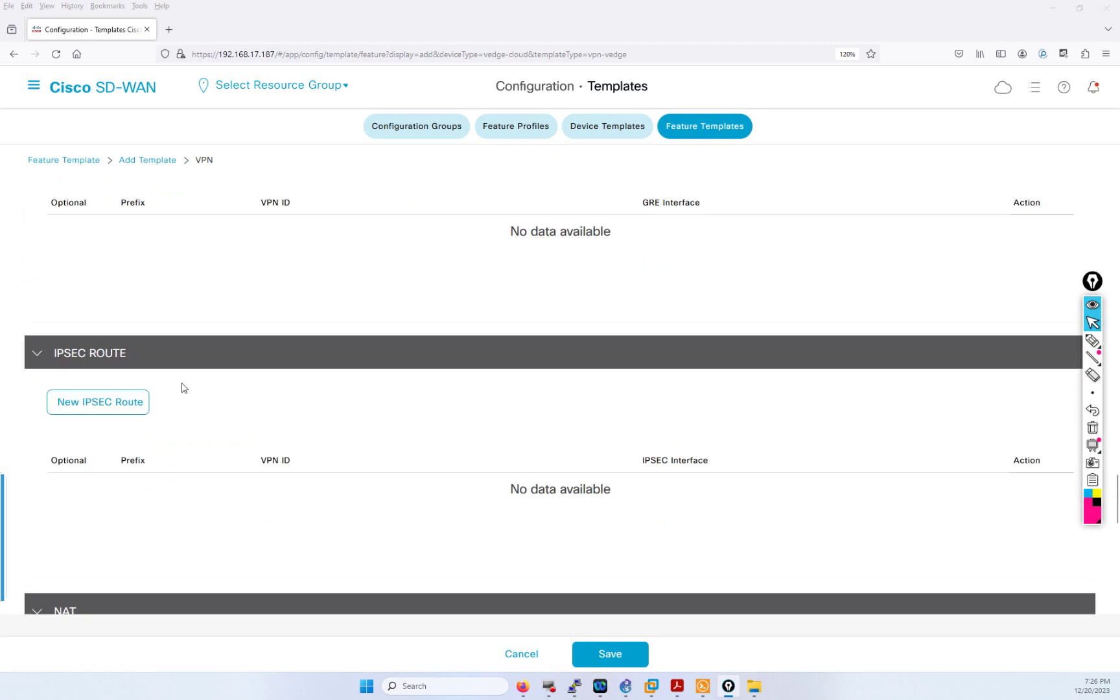
pyautogui.scroll(-15, 182, 388)
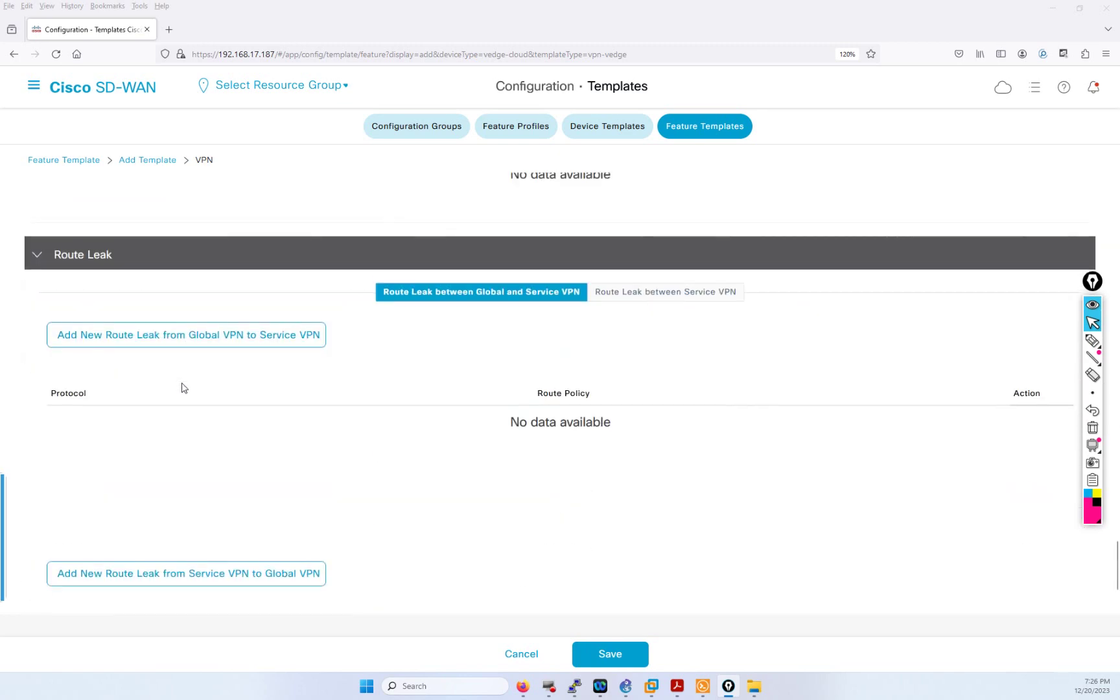
pyautogui.scroll(15, 405, 450)
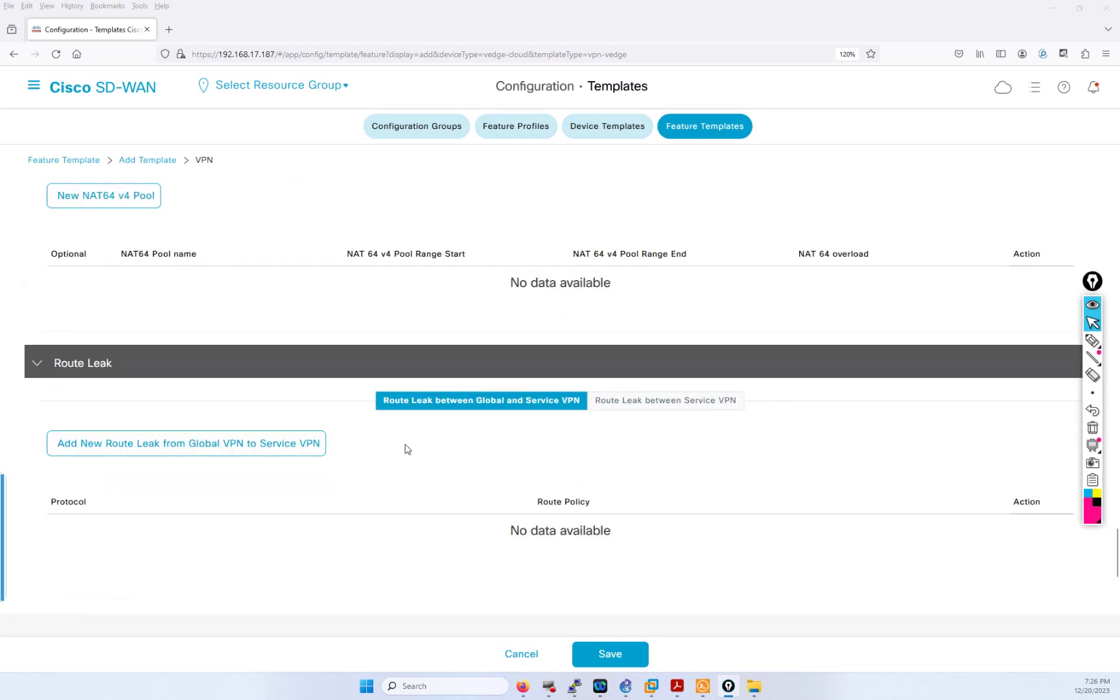
pyautogui.scroll(20, 404, 447)
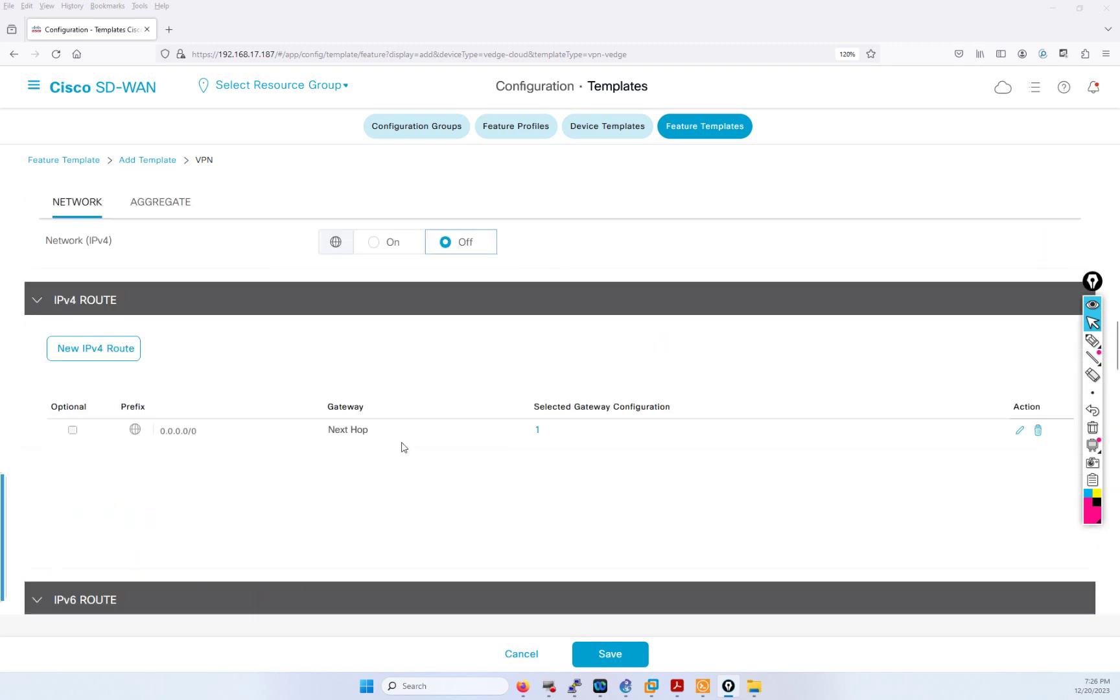
pyautogui.scroll(5, 403, 448)
pyautogui.click(607, 656)
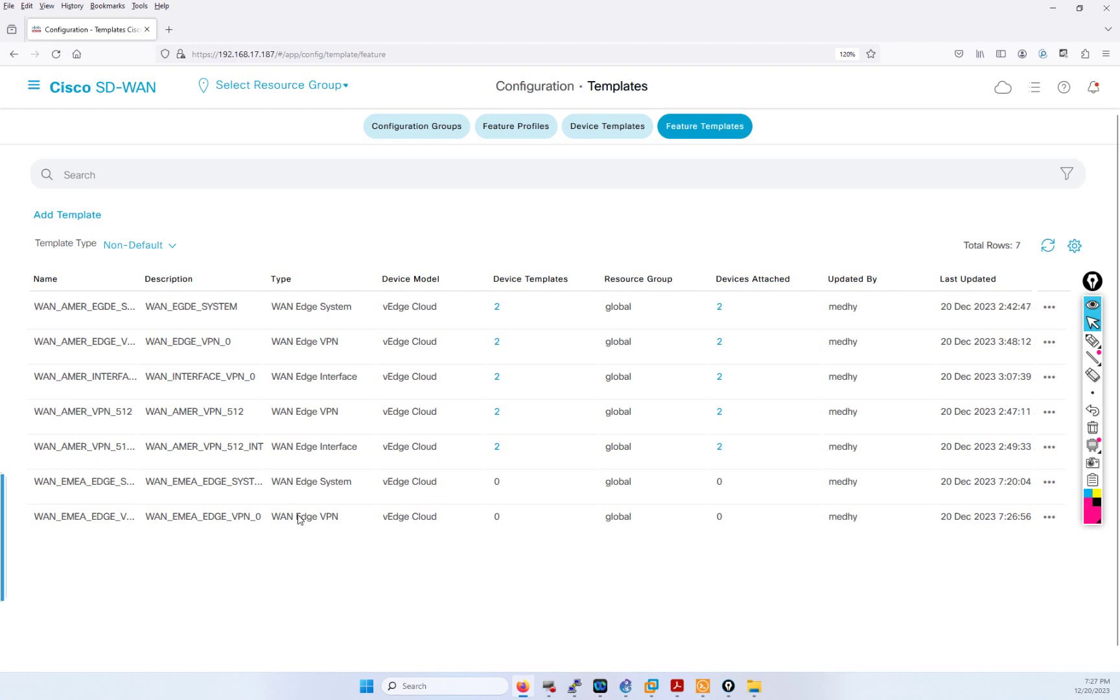
# Step: Mark the AMER WAN Edge VPN and WAN Edge Interface entries with the pen, and clear the marks
pyautogui.click(1093, 343)
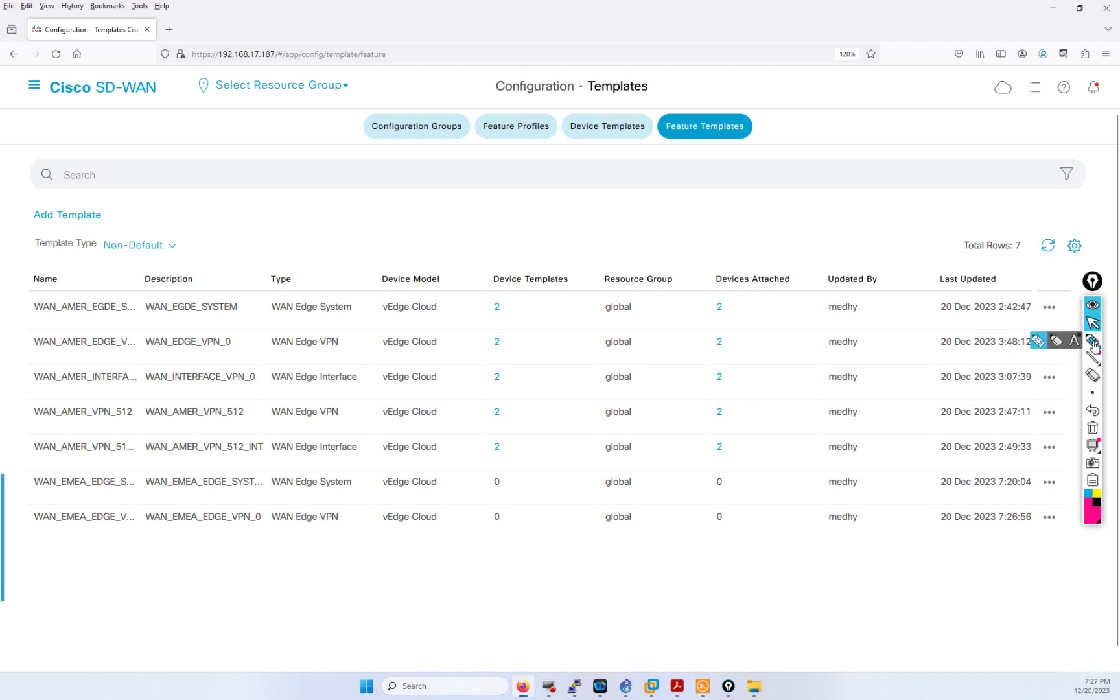
pyautogui.moveTo(338, 336)
pyautogui.mouseDown()
pyautogui.moveTo(290, 331)
pyautogui.moveTo(277, 376)
pyautogui.moveTo(337, 382)
pyautogui.mouseUp()
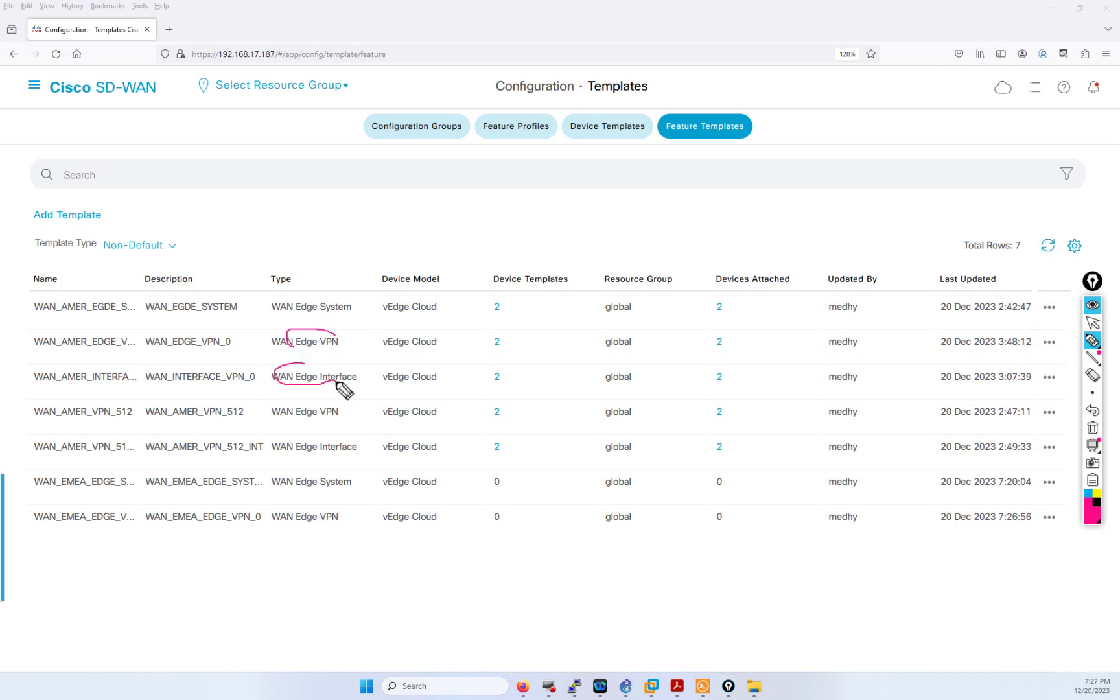
pyautogui.moveTo(240, 334)
pyautogui.mouseDown()
pyautogui.moveTo(270, 357)
pyautogui.moveTo(268, 382)
pyautogui.mouseUp()
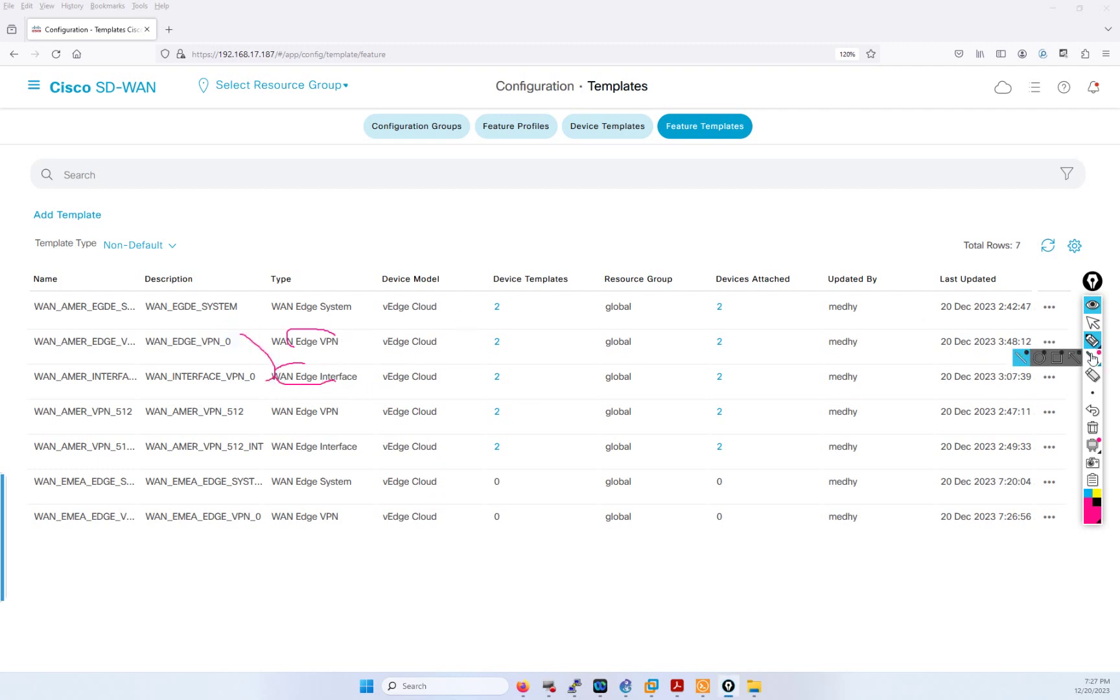
pyautogui.click(1092, 428)
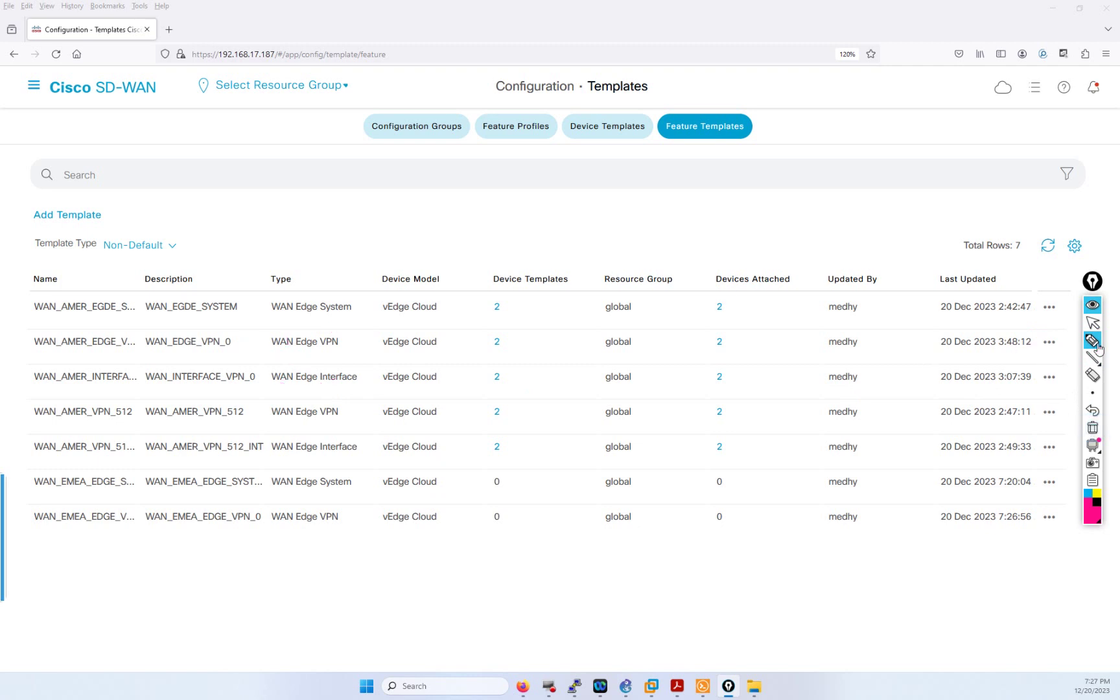
pyautogui.click(1091, 324)
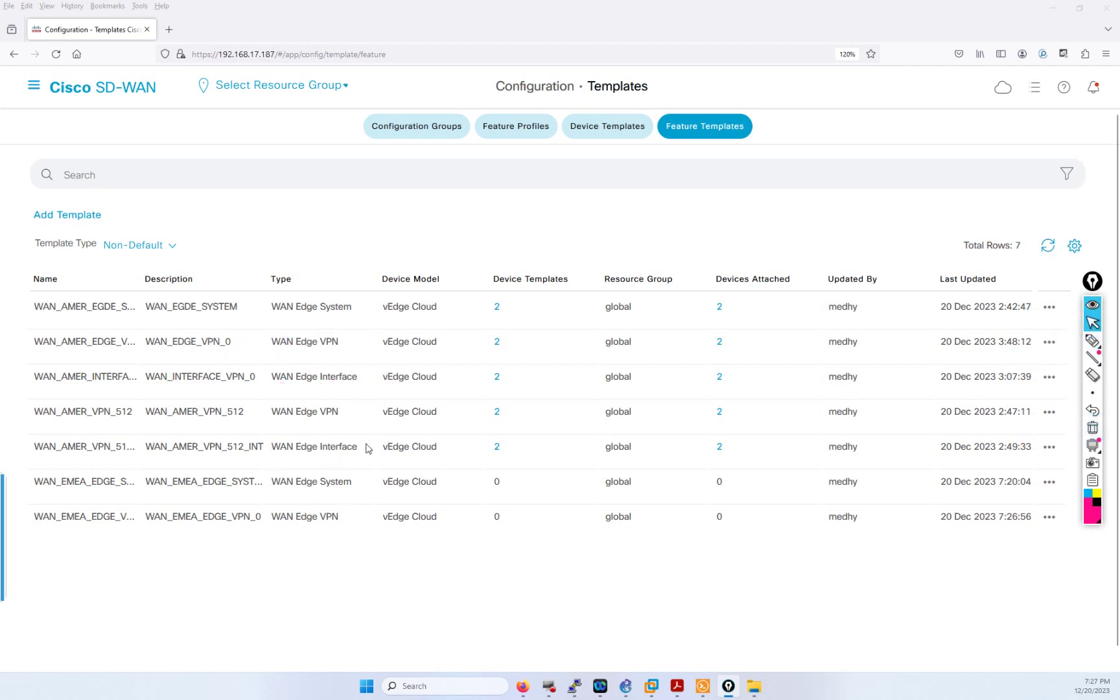
# Step: Start a new VPN Interface Ethernet feature template for the vEdge Cloud device model
pyautogui.click(67, 218)
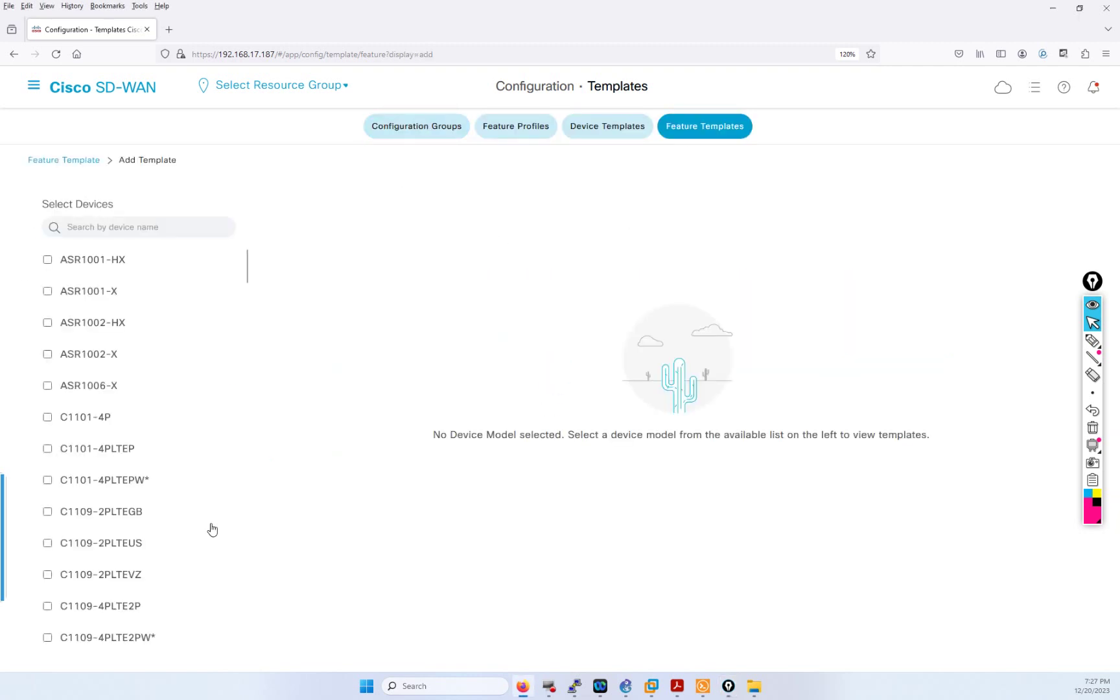
pyautogui.scroll(-10, 218, 493)
pyautogui.middleClick(246, 321)
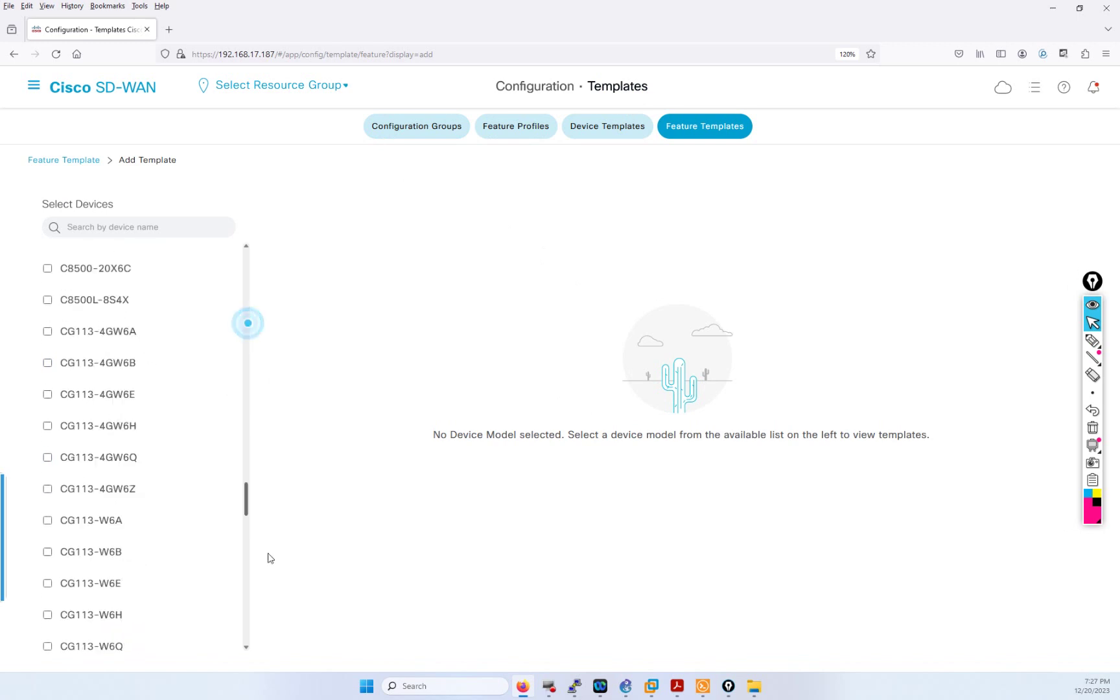
pyautogui.click(113, 567)
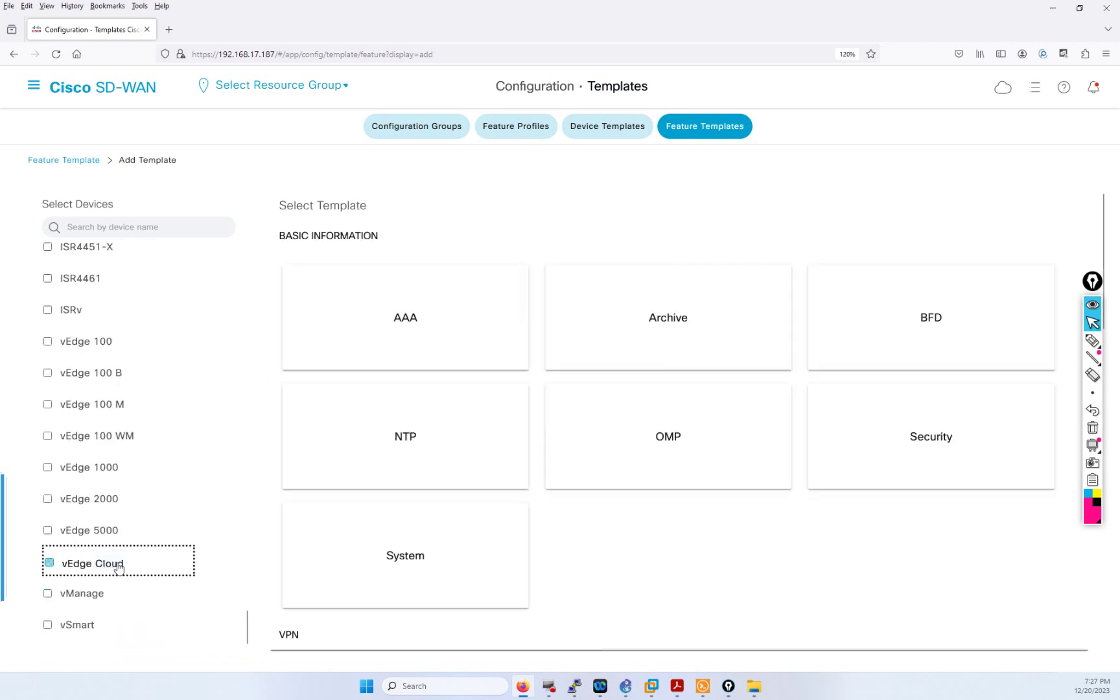
pyautogui.scroll(-1, 621, 379)
pyautogui.scroll(-5, 621, 379)
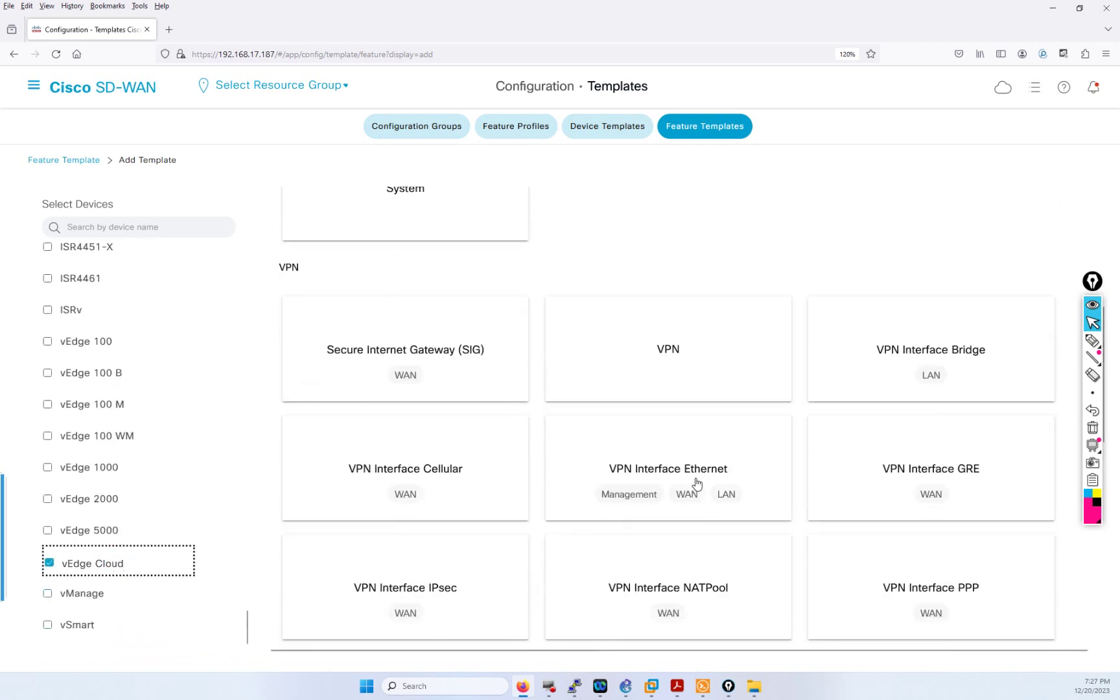
pyautogui.click(686, 468)
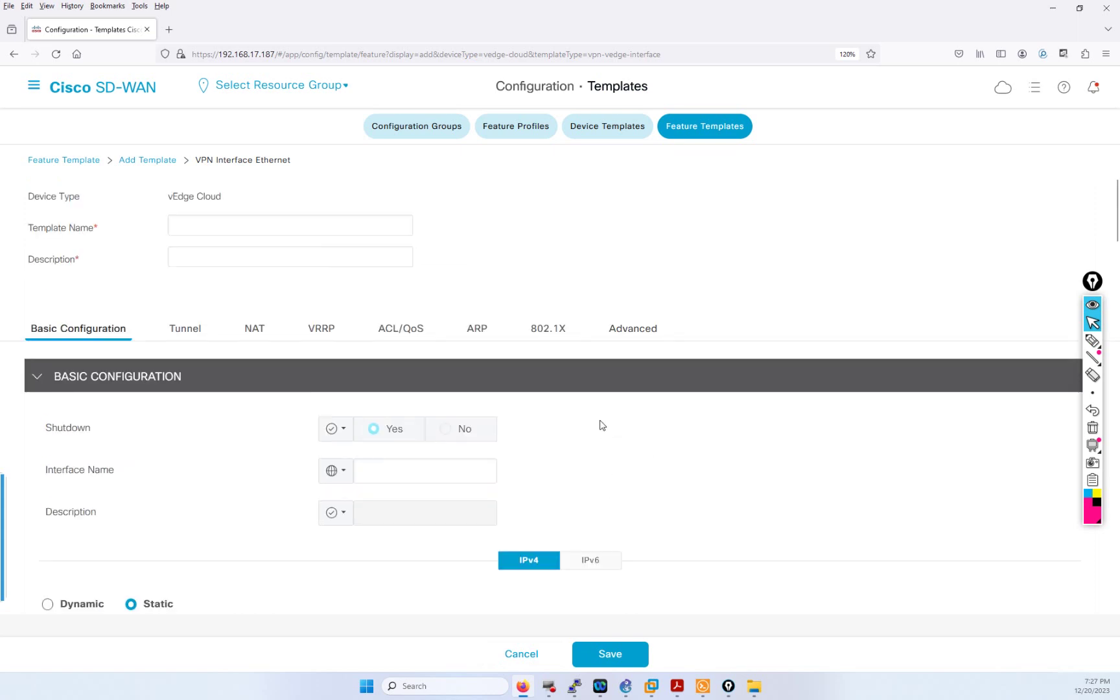
# Step: Enter WAN_EMEA_EDGE_VPN_0_INT as both the template name and the description
pyautogui.click(278, 227)
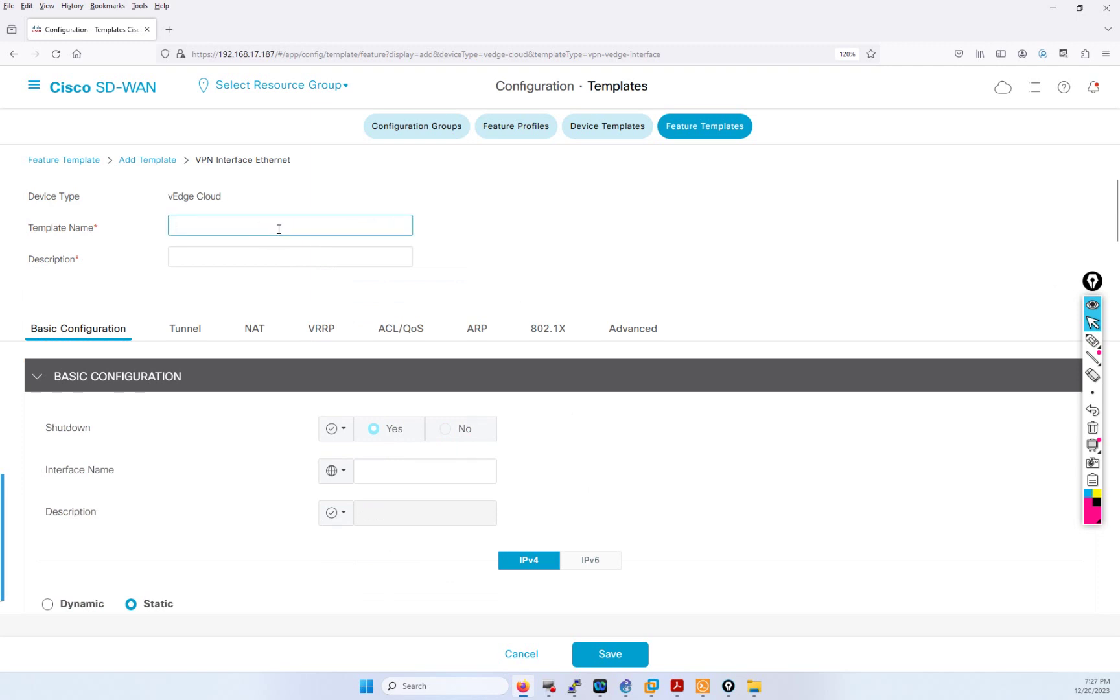
pyautogui.write('WAN_')
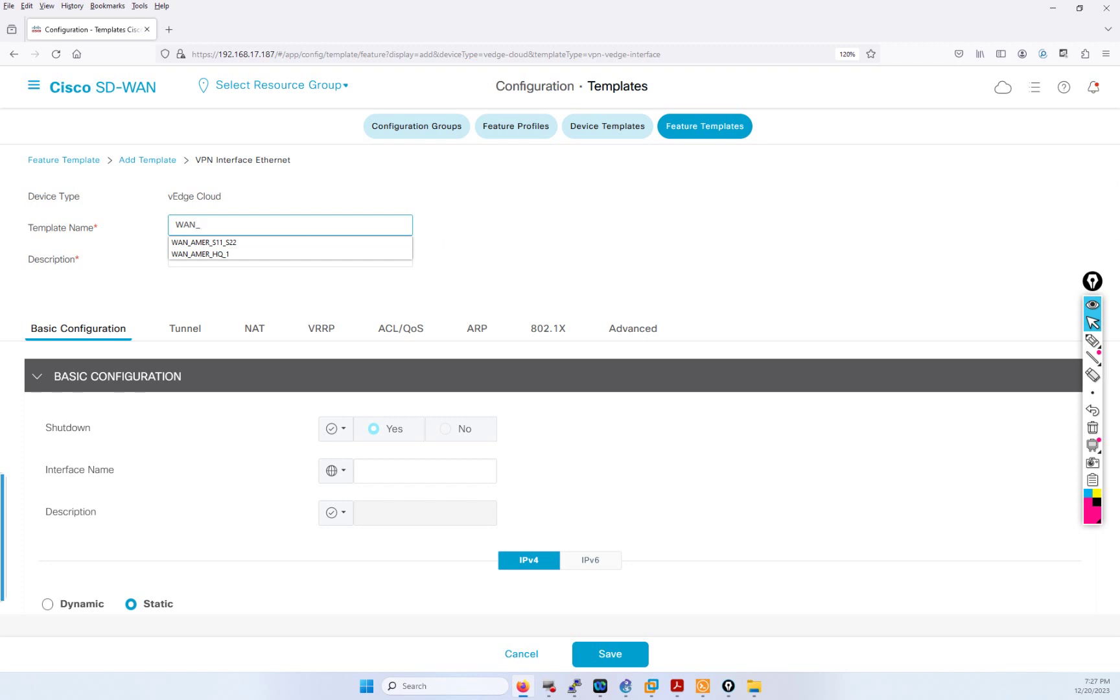
pyautogui.write('EMEA_EDGE_VPN_0_INT')
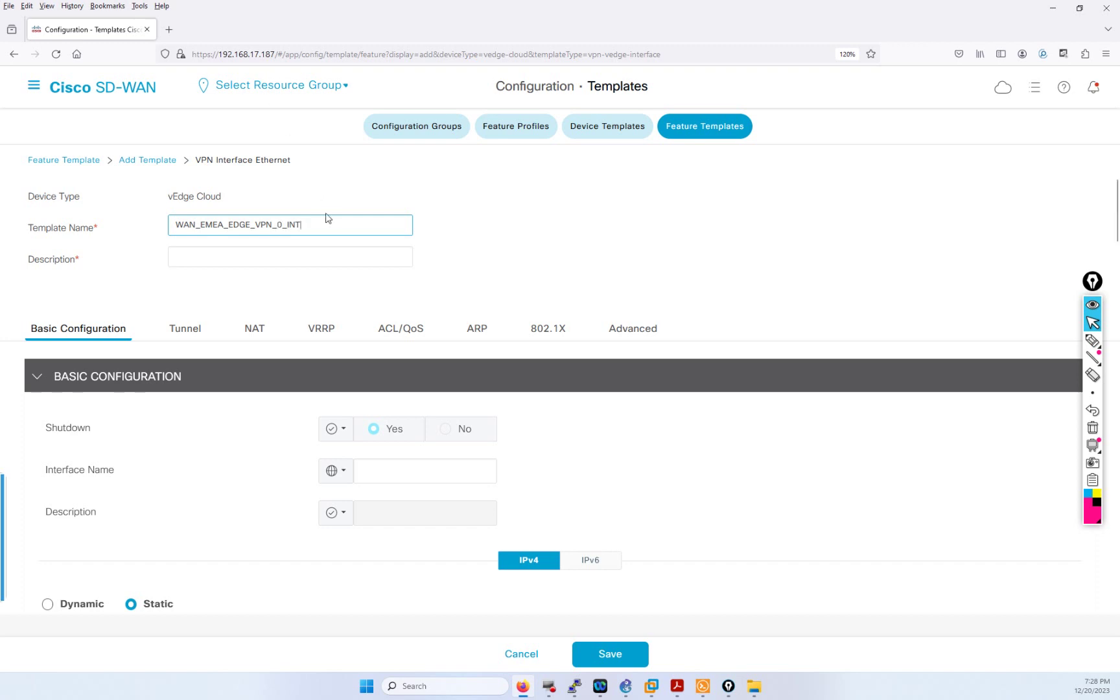
pyautogui.moveTo(325, 224); pyautogui.dragTo(177, 206)
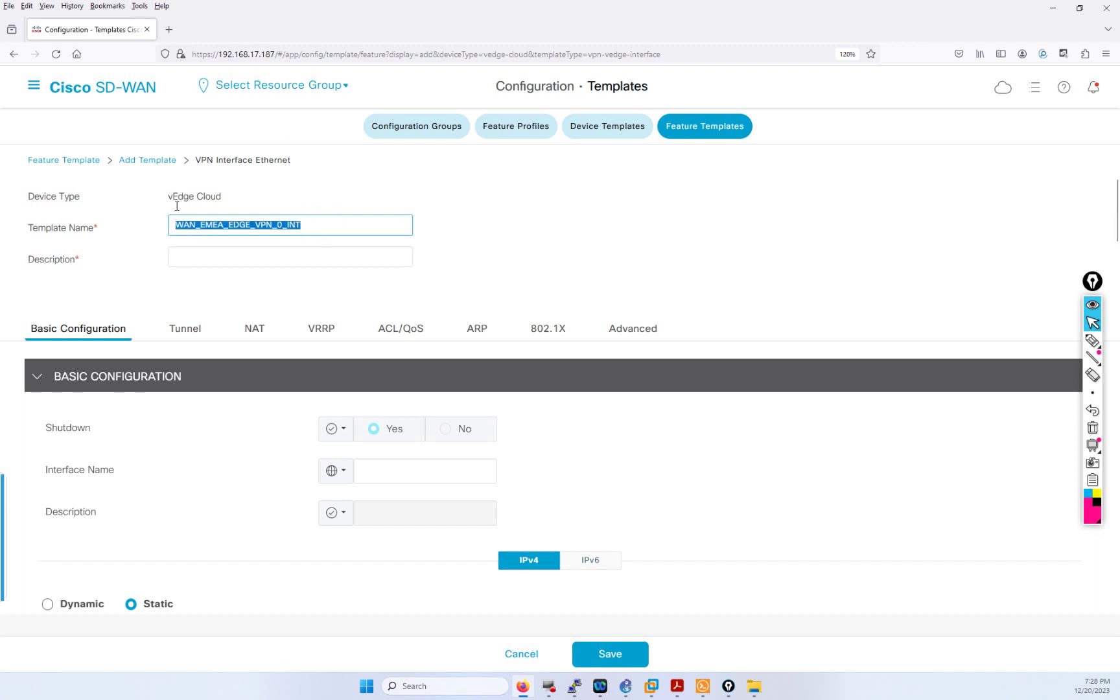
pyautogui.hotkey('ctrl', 'c')
pyautogui.click(234, 254)
pyautogui.hotkey('ctrl', 'v')
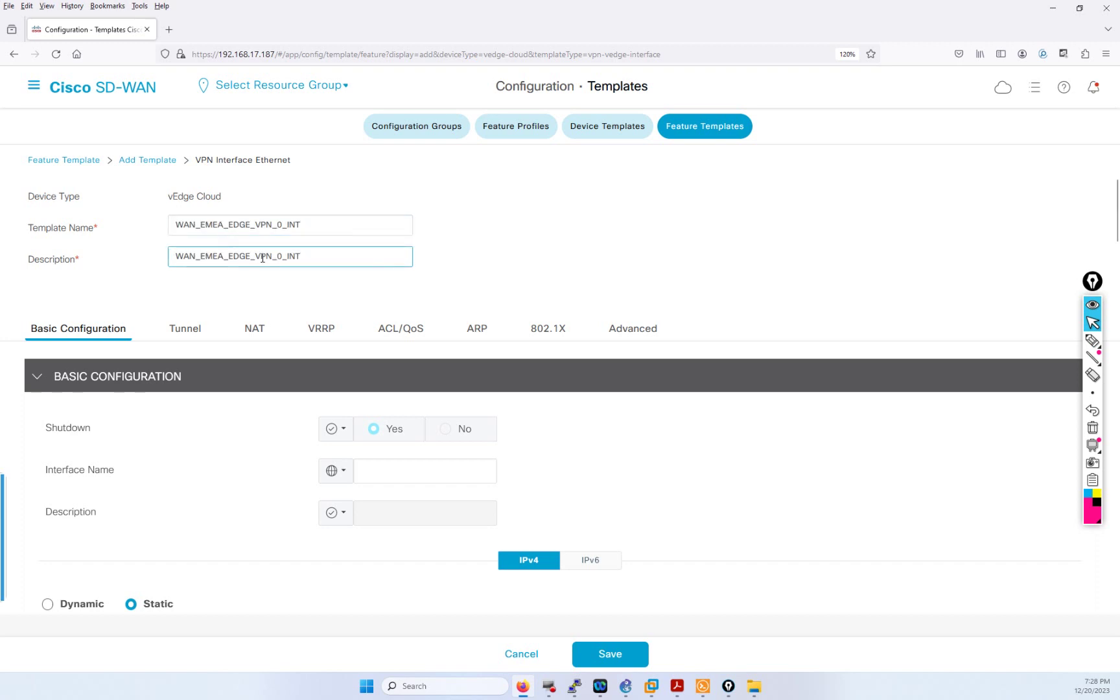
# Step: Set the interface's Shutdown option to a Global value of No
pyautogui.scroll(-2, 348, 271)
pyautogui.scroll(2, 348, 271)
pyautogui.scroll(-2, 327, 288)
pyautogui.click(333, 324)
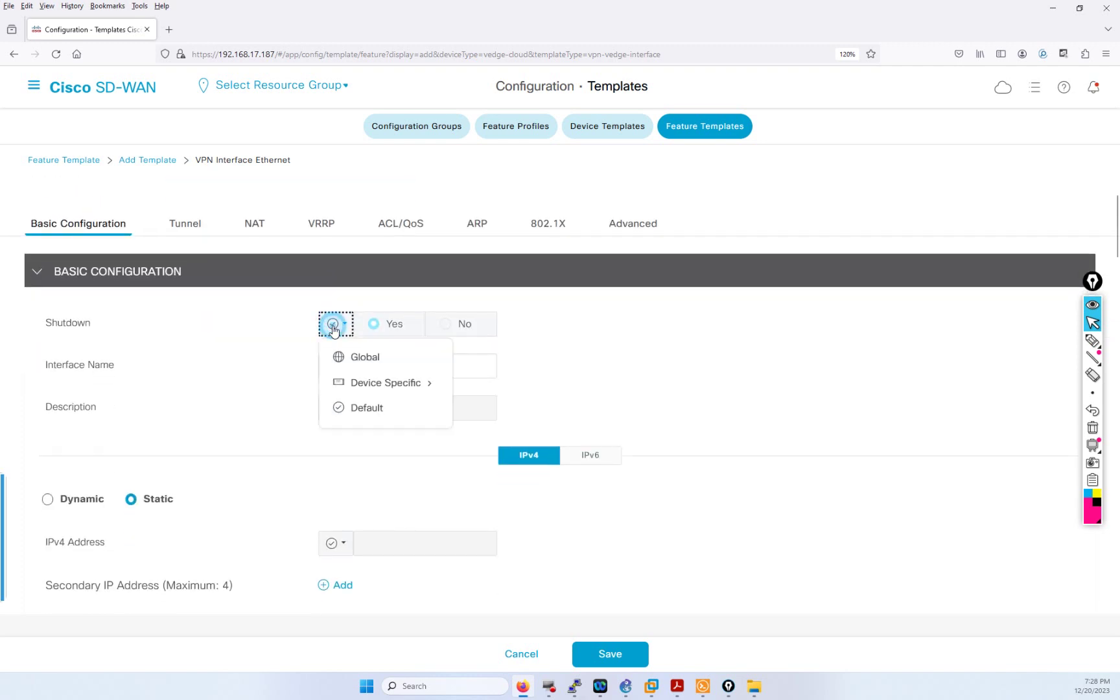
pyautogui.click(372, 358)
pyautogui.click(447, 324)
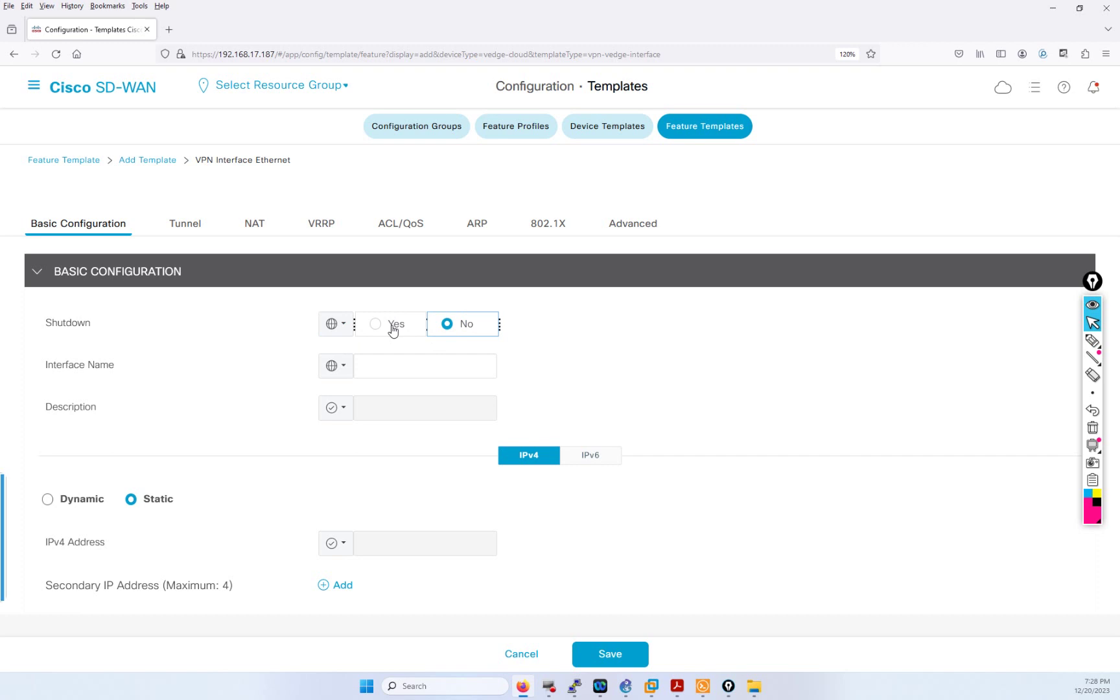
# Step: Make the interface name Device Specific and change its key to VPN_0_TRP_if_name
pyautogui.click(334, 367)
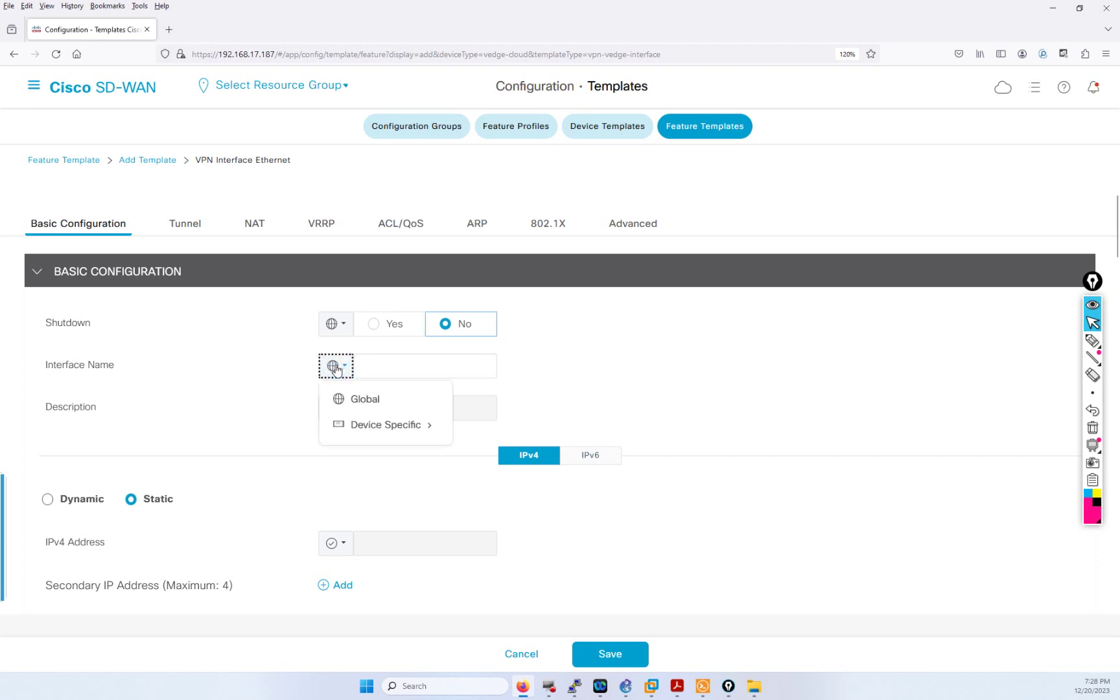
pyautogui.click(357, 428)
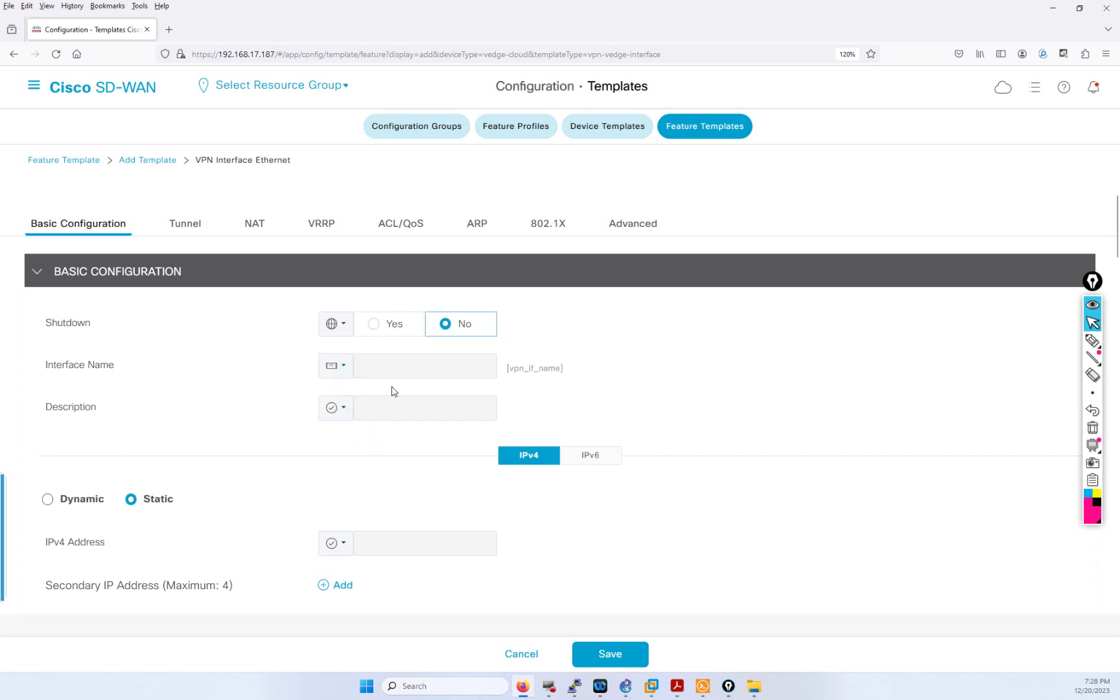
pyautogui.click(344, 367)
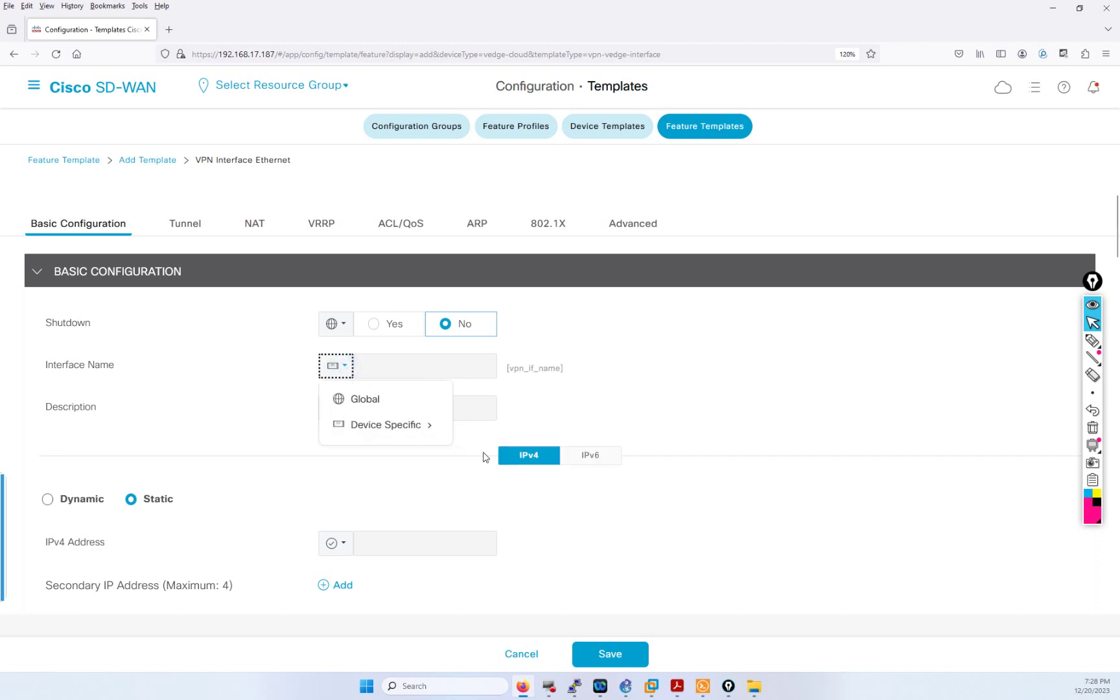
pyautogui.moveTo(431, 428)
pyautogui.click(488, 454)
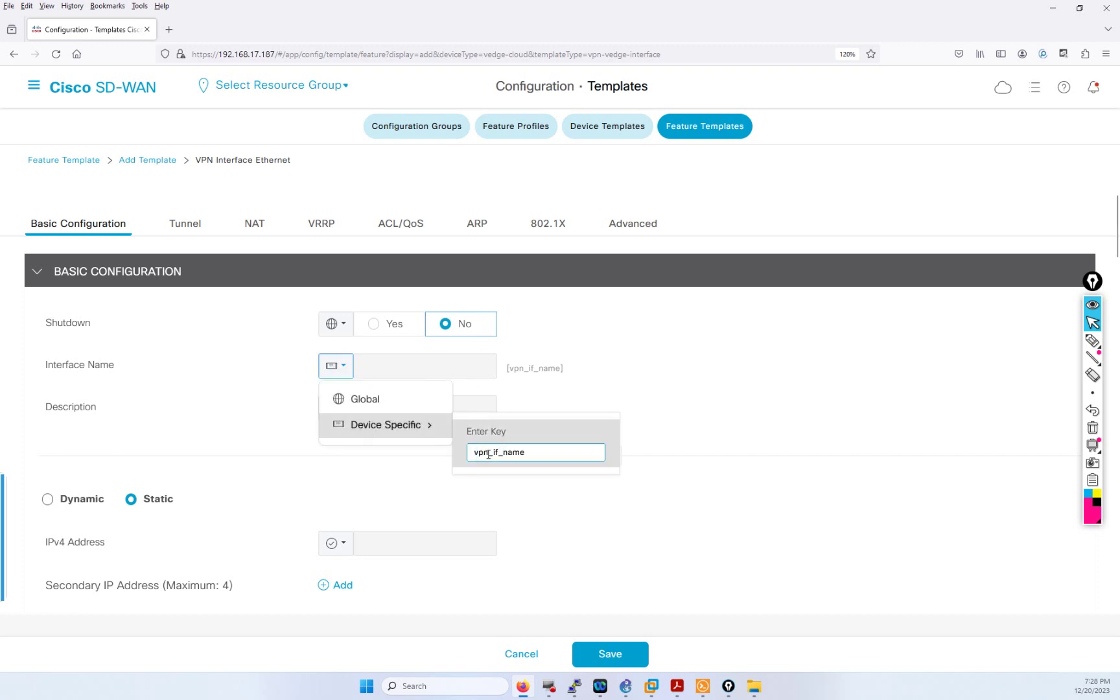
pyautogui.press('BackSpace')
pyautogui.press('BackSpace')
pyautogui.press('BackSpace')
pyautogui.write('VPN_0_')
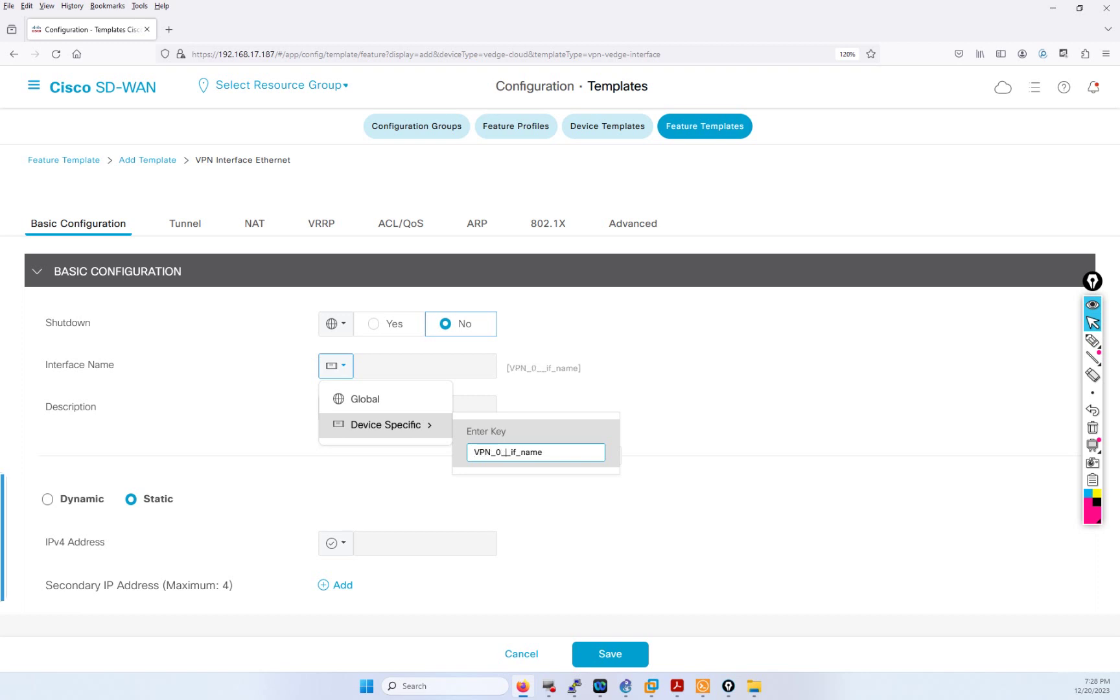
pyautogui.write('TRP')
pyautogui.click(630, 453)
# Step: Try a Global value of +++ for the interface description
pyautogui.scroll(-1, 643, 415)
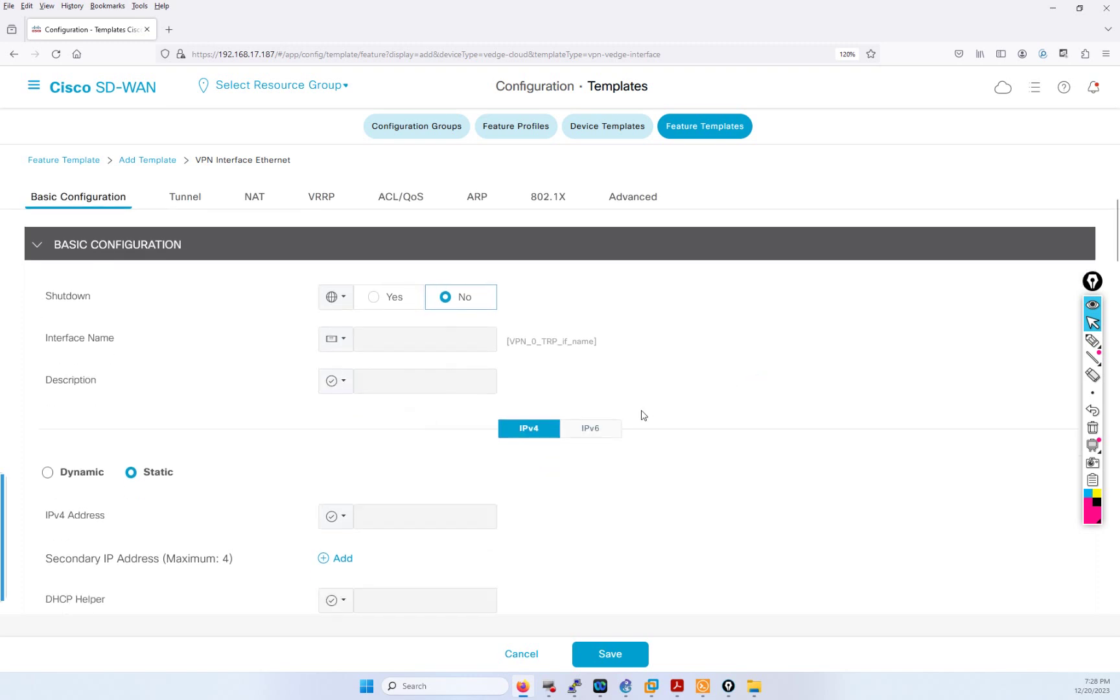
pyautogui.click(336, 355)
pyautogui.moveTo(373, 422)
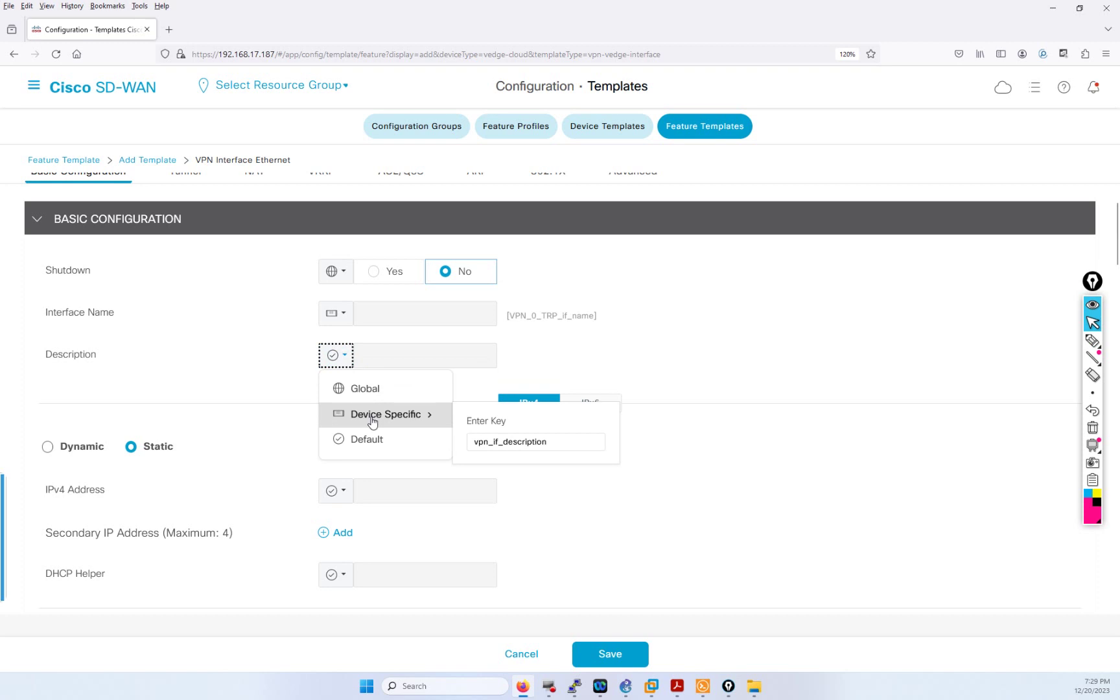
pyautogui.click(340, 388)
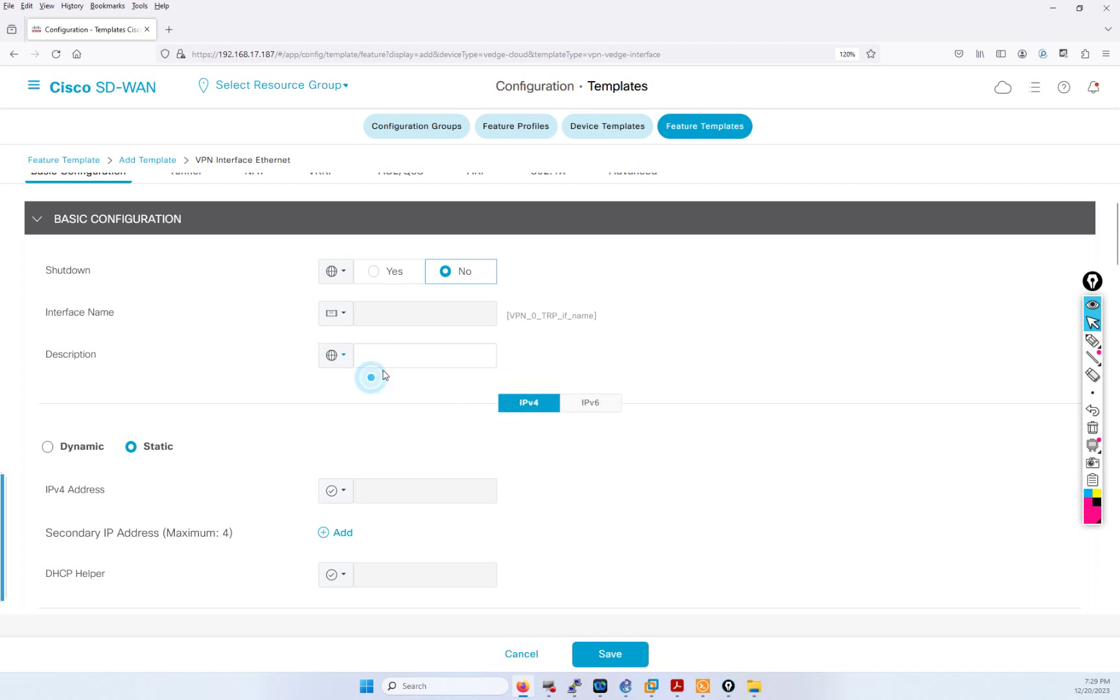
pyautogui.click(389, 352)
pyautogui.write('+++')
# Step: Make the interface description Device Specific and change its key to VPN_0_TRP_if_description
pyautogui.click(336, 356)
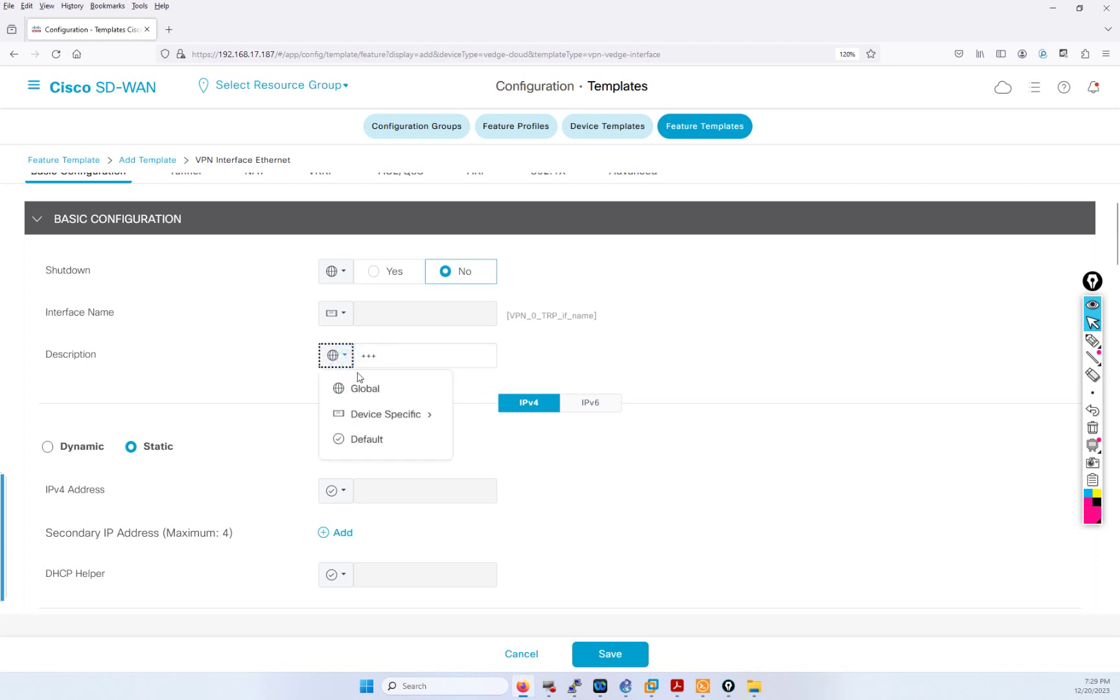
pyautogui.click(378, 409)
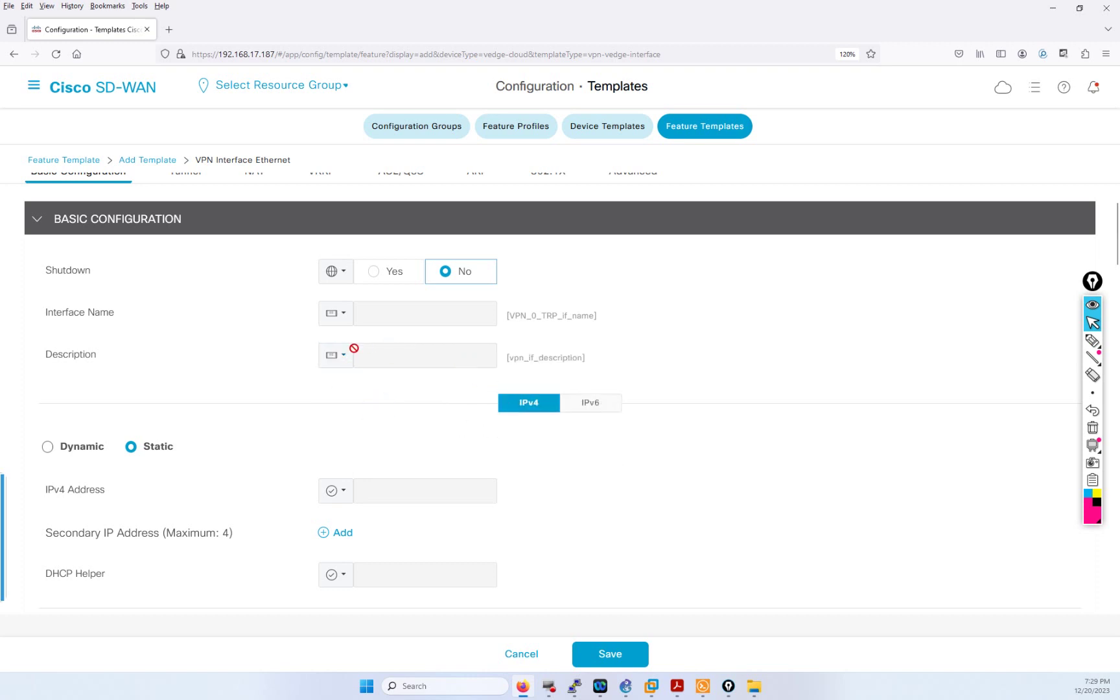
pyautogui.click(347, 354)
pyautogui.click(423, 415)
pyautogui.click(489, 444)
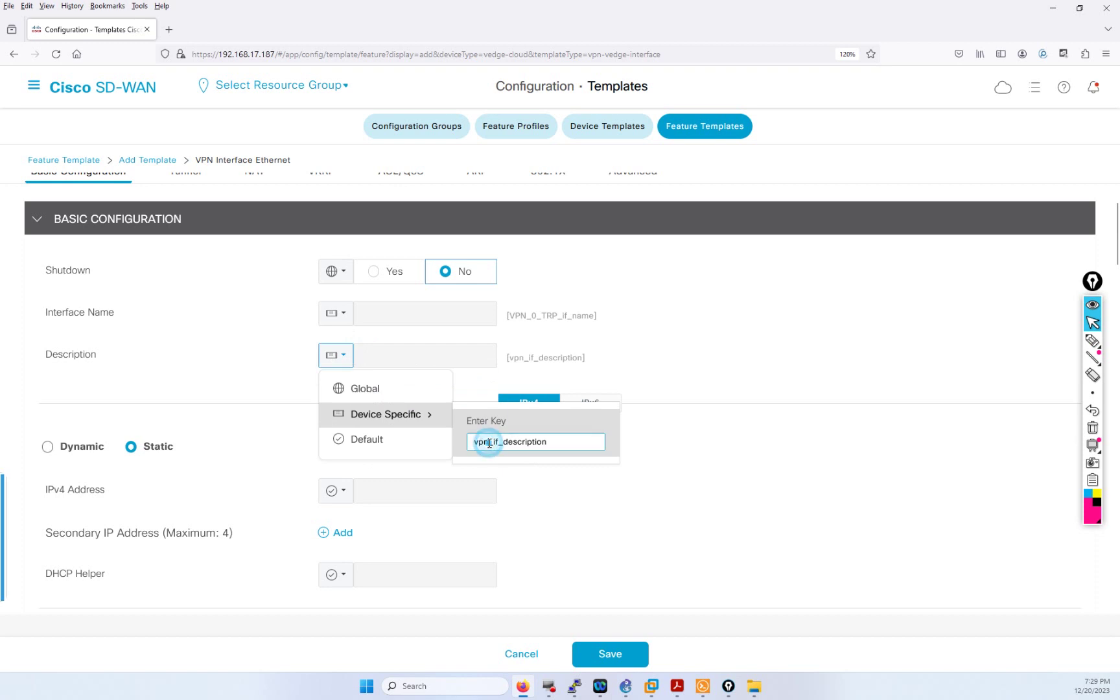
pyautogui.press('BackSpace')
pyautogui.press('BackSpace')
pyautogui.press('BackSpace')
pyautogui.write('VPN')
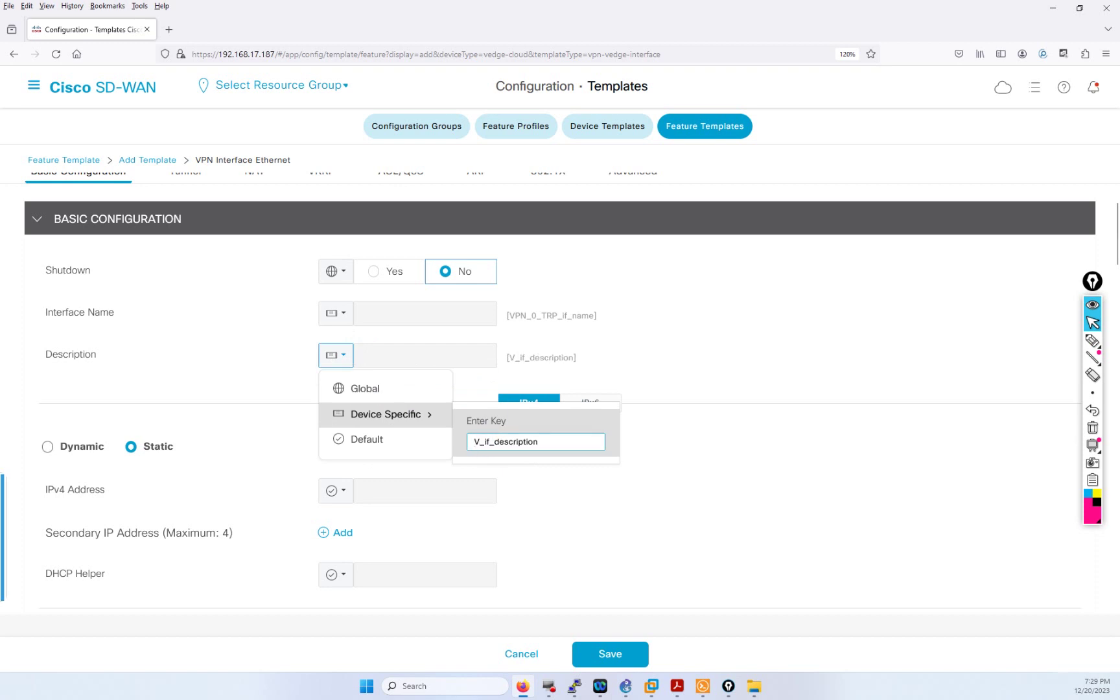
pyautogui.write('_)')
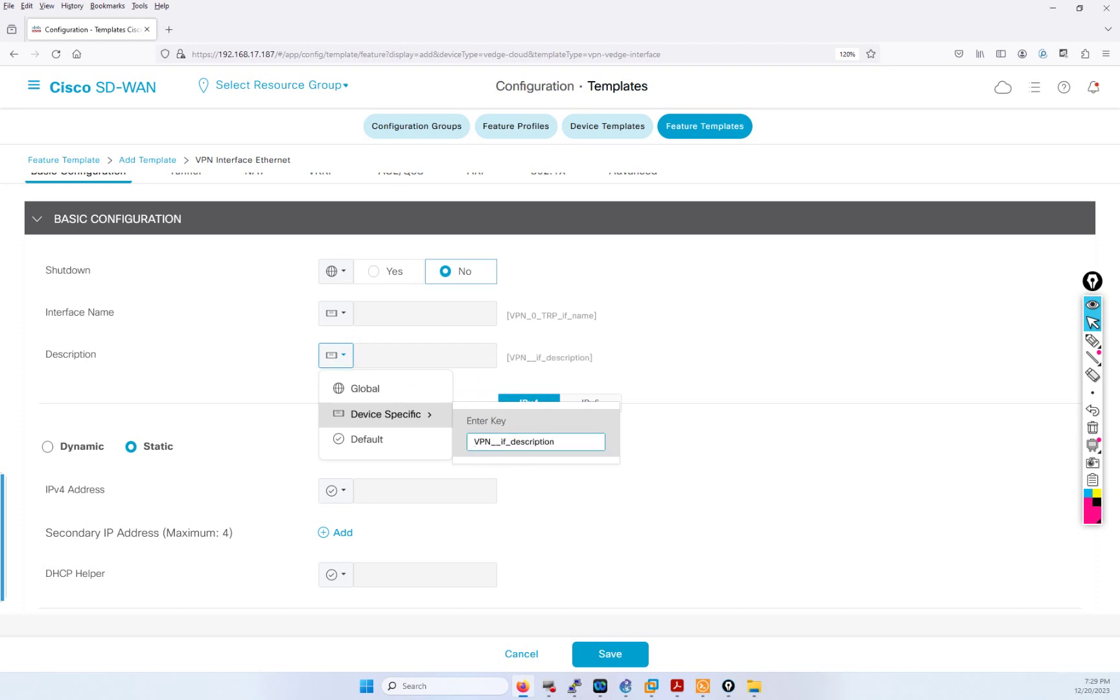
pyautogui.press('BackSpace')
pyautogui.write('0_TRP')
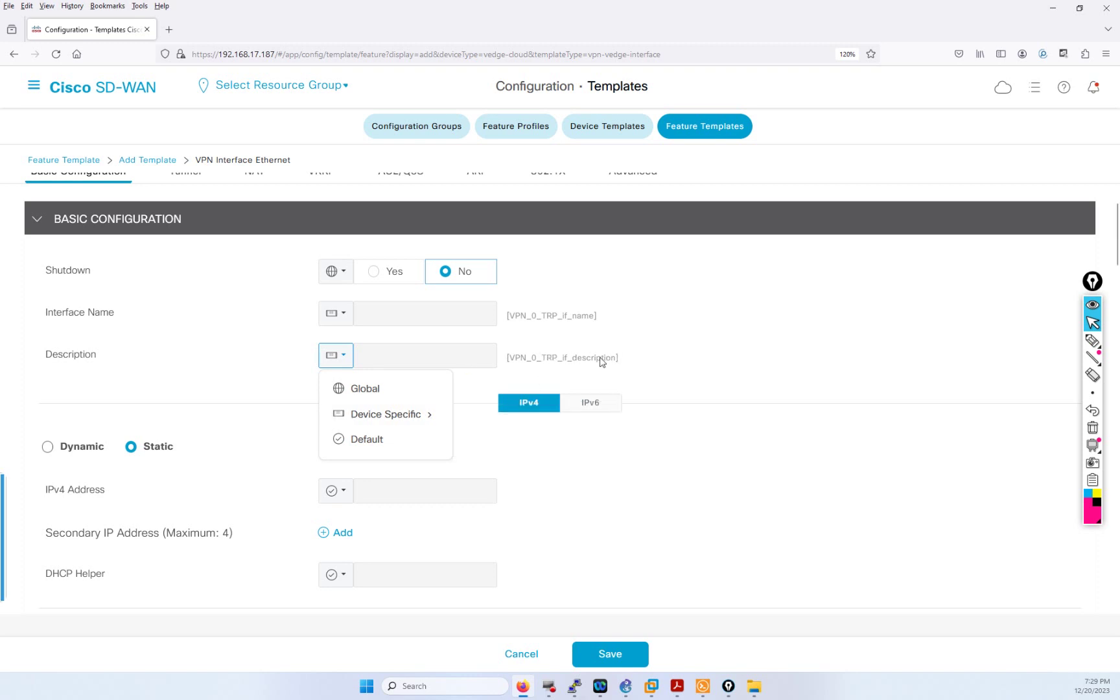
pyautogui.click(747, 330)
# Step: Make the static IPv4 address Device Specific and change its key to VPN_0_TRP_if_ipv4_address
pyautogui.scroll(-3, 373, 402)
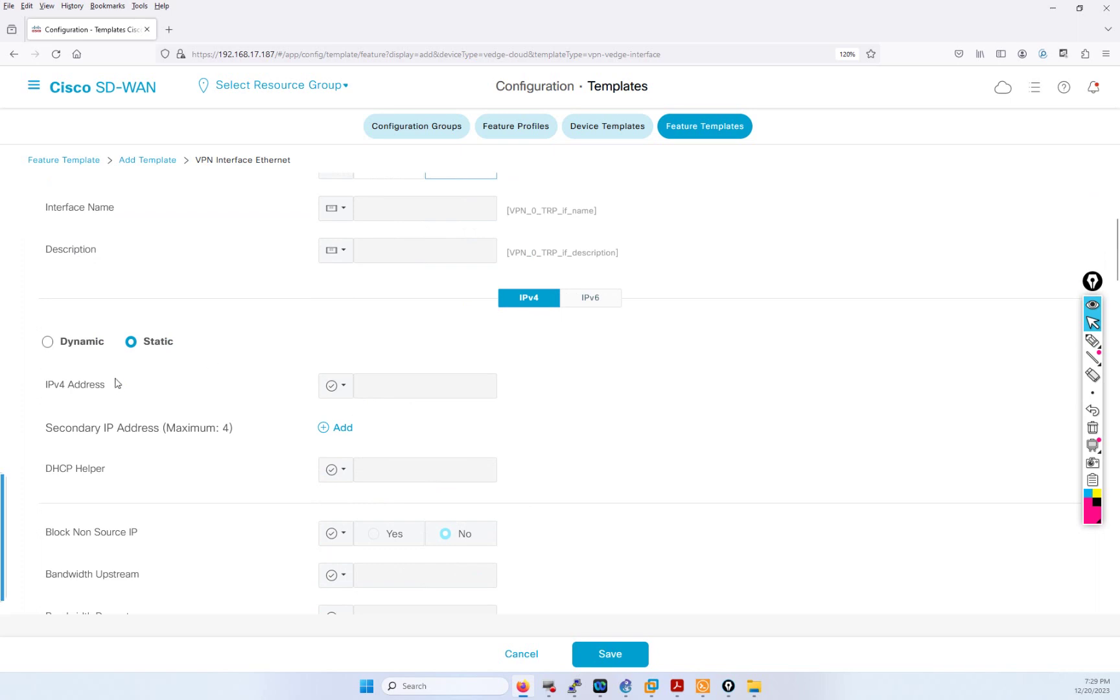
pyautogui.scroll(-3, 117, 383)
pyautogui.scroll(9, 121, 312)
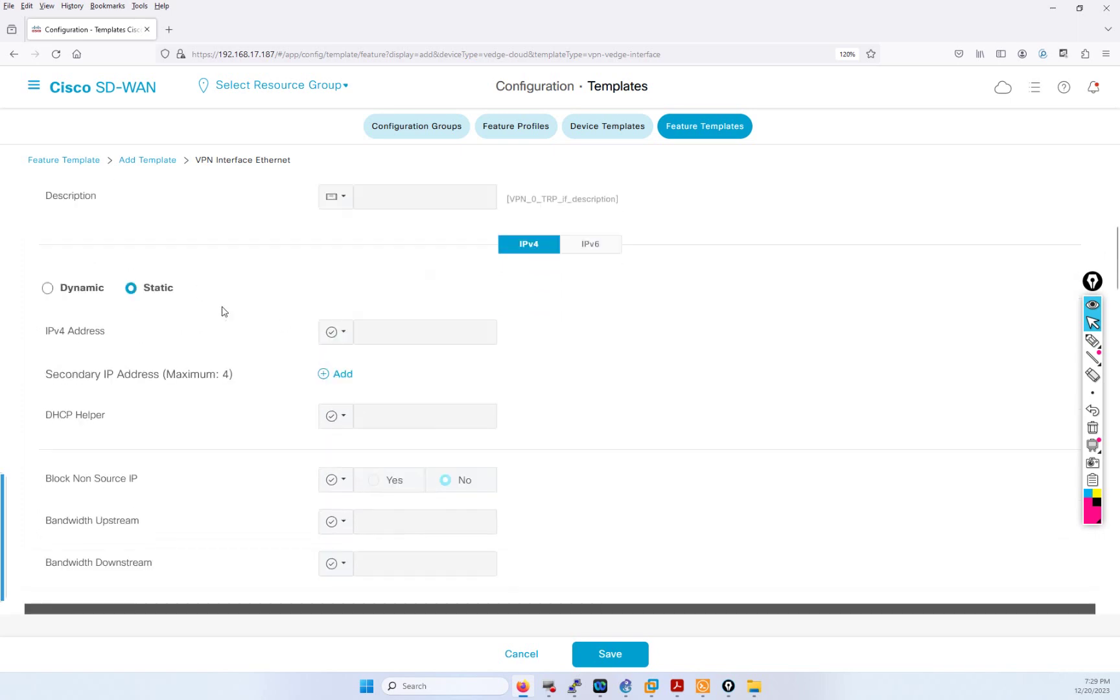
pyautogui.scroll(-7, 121, 312)
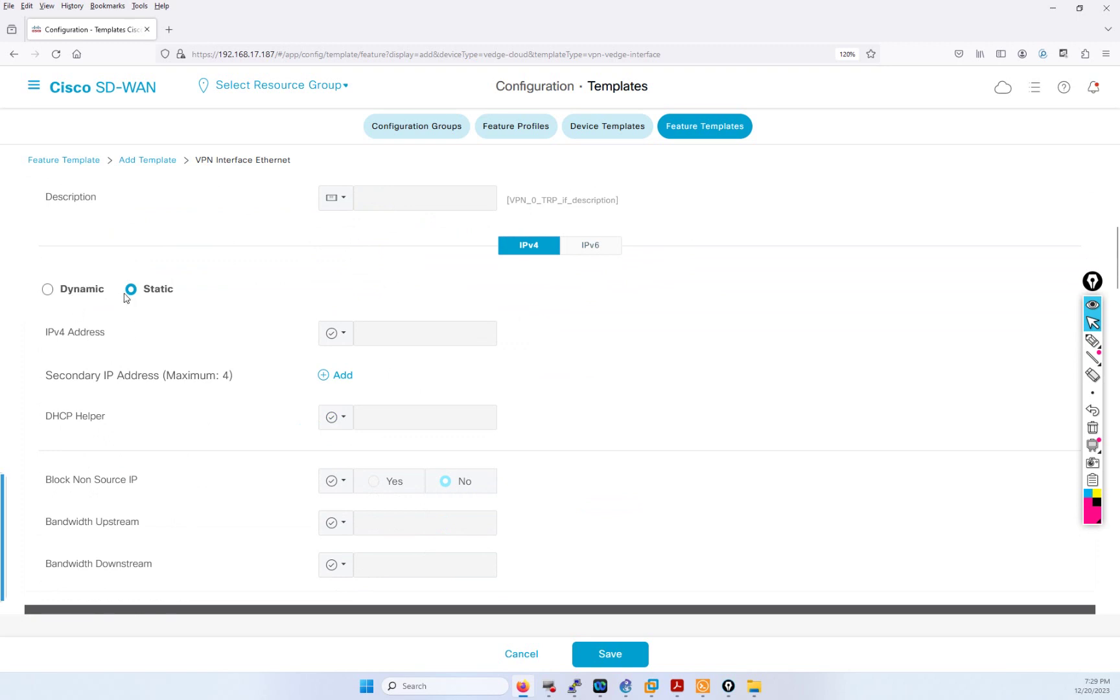
pyautogui.click(332, 333)
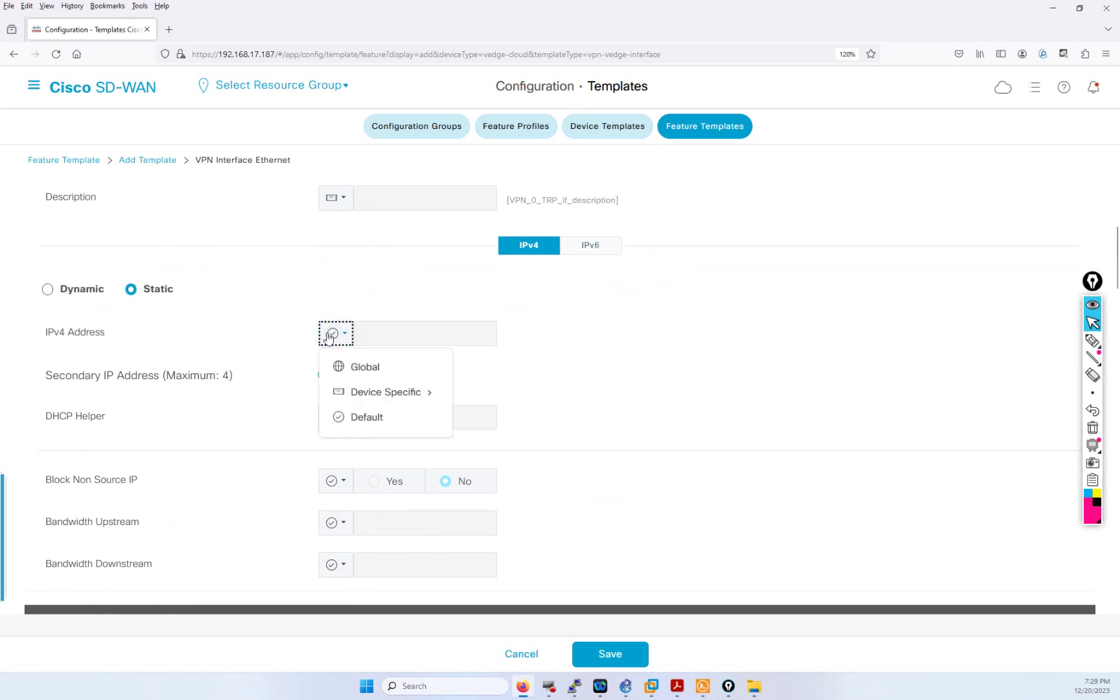
pyautogui.click(358, 390)
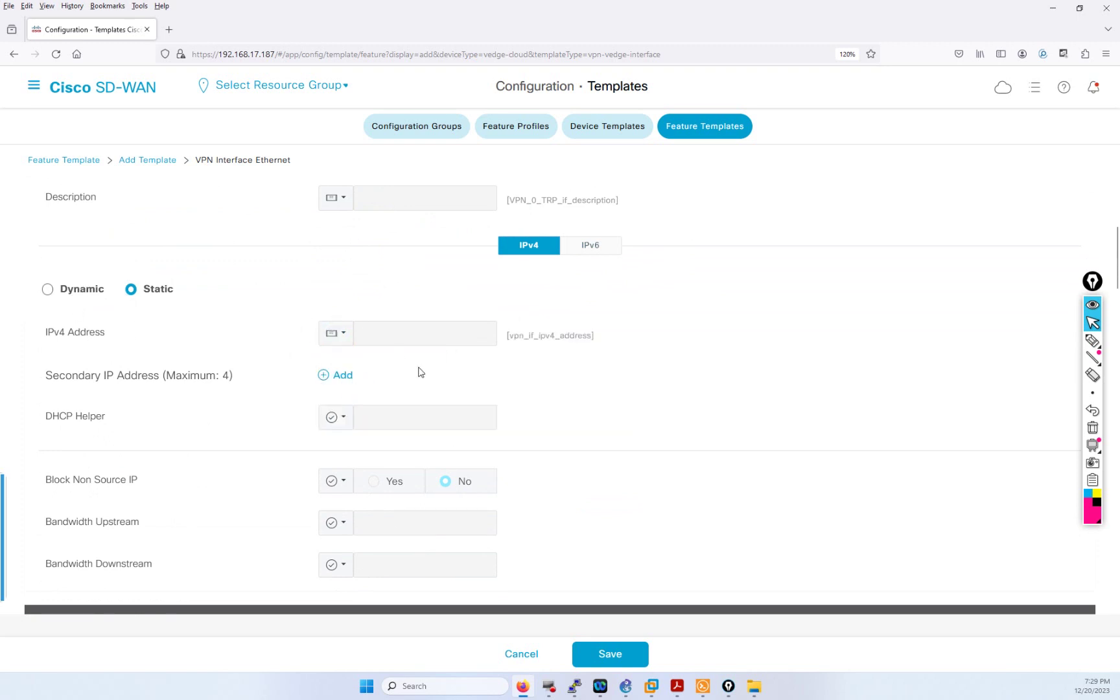
pyautogui.click(332, 333)
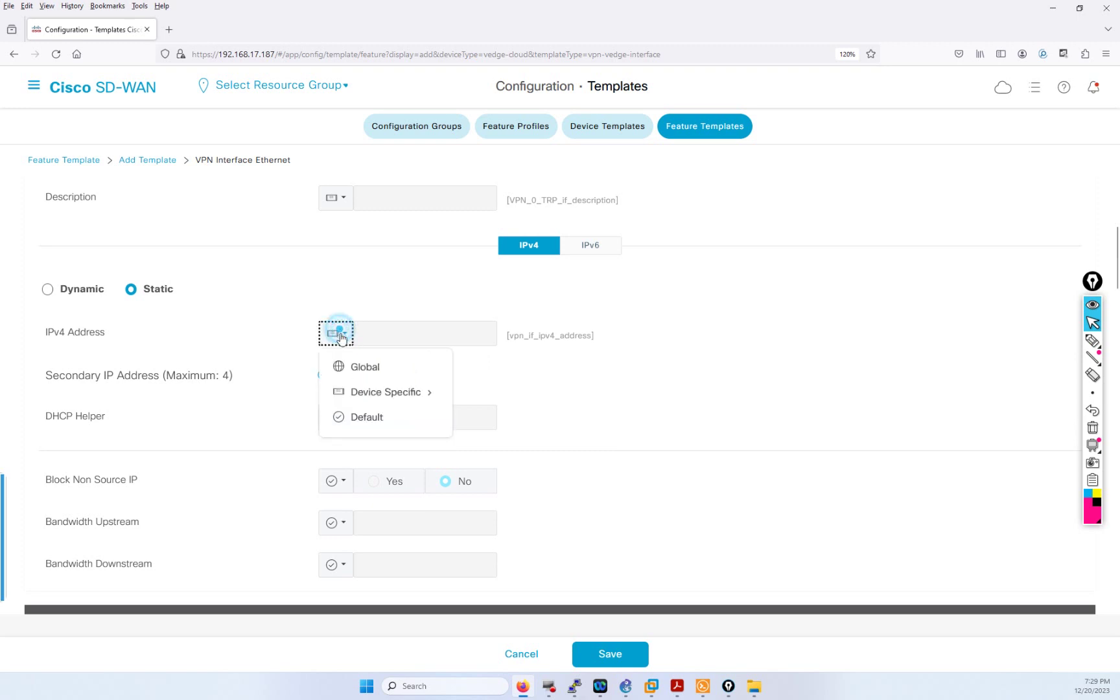
pyautogui.moveTo(431, 396)
pyautogui.click(488, 422)
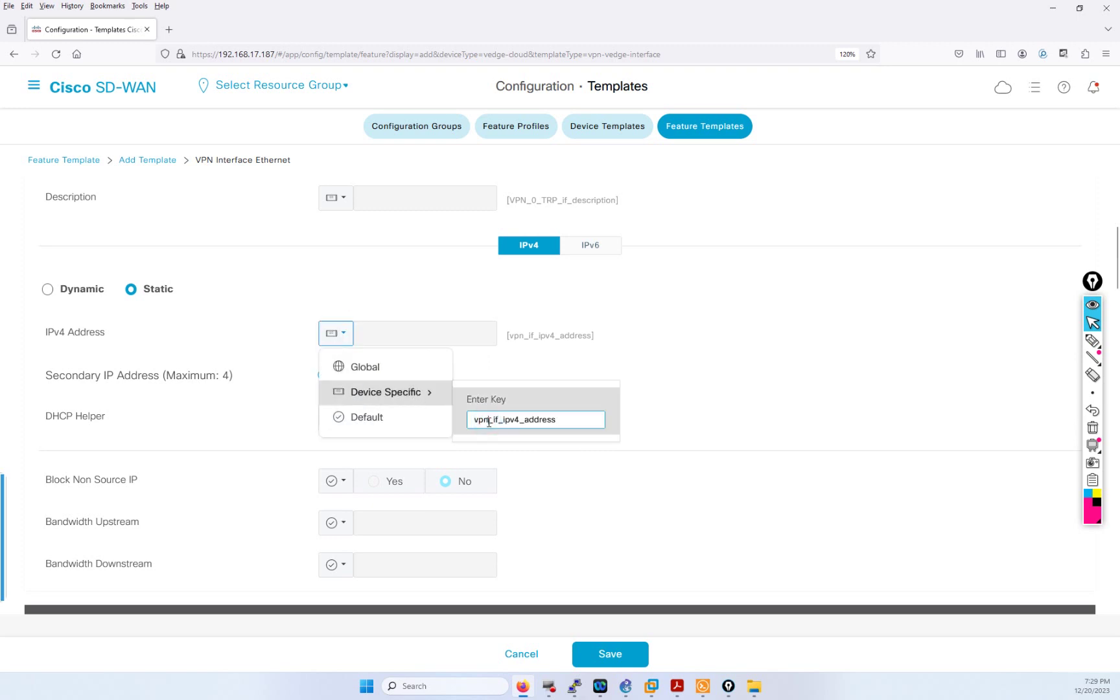
pyautogui.press('BackSpace')
pyautogui.press('BackSpace')
pyautogui.press('BackSpace')
pyautogui.write('VPN')
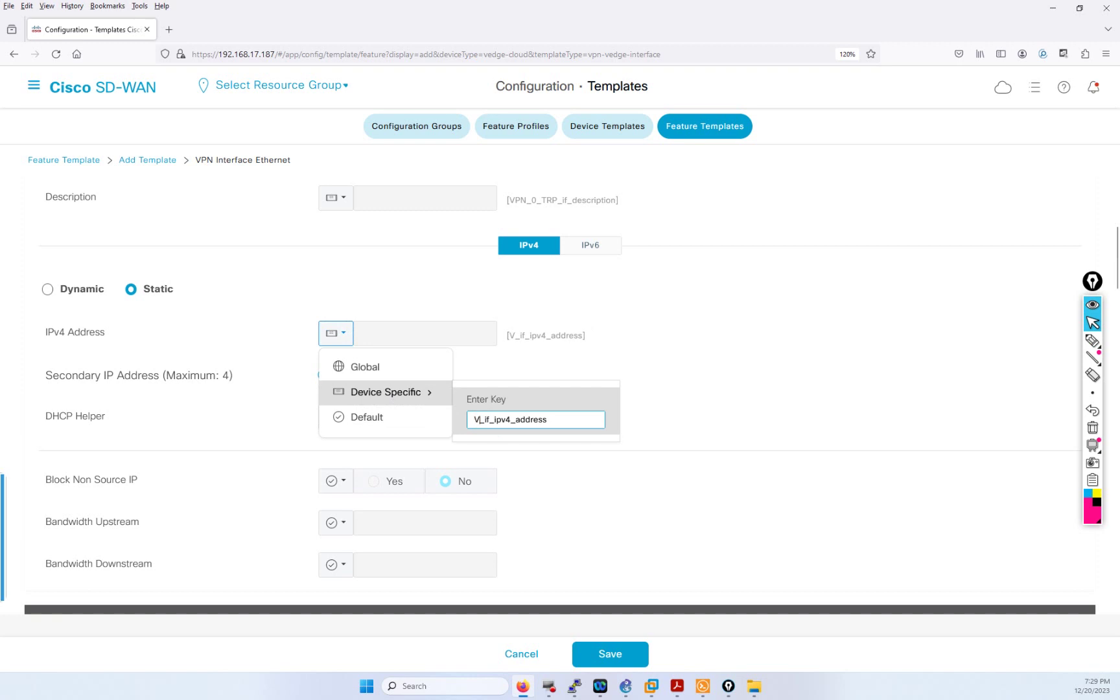
pyautogui.write('_)')
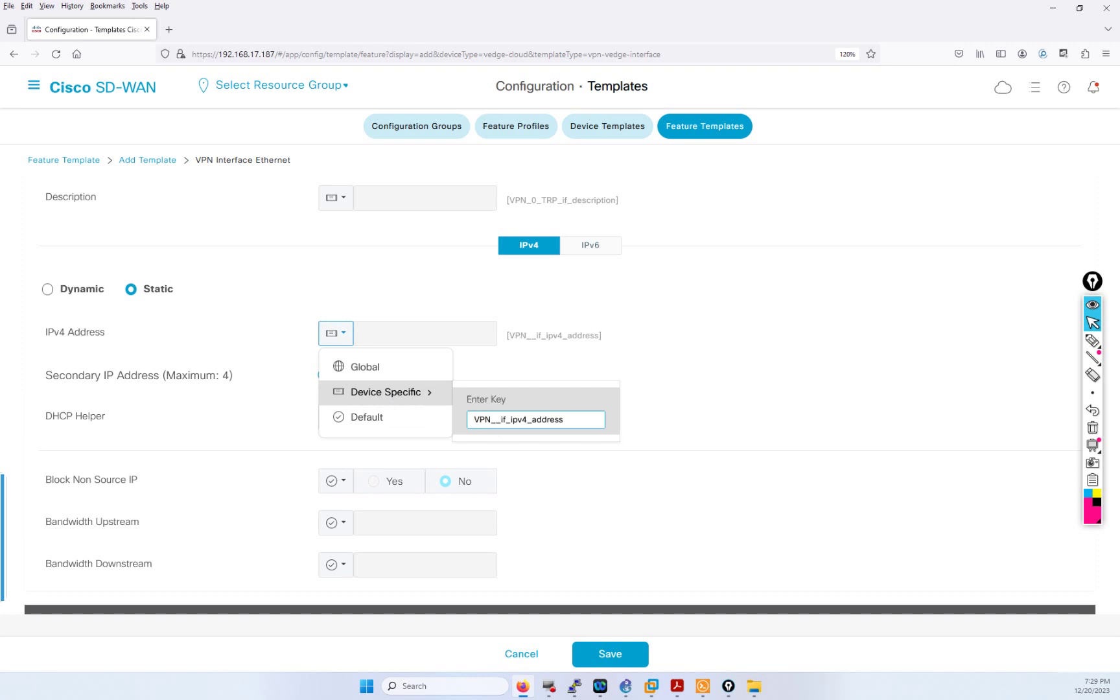
pyautogui.press('BackSpace')
pyautogui.write('0')
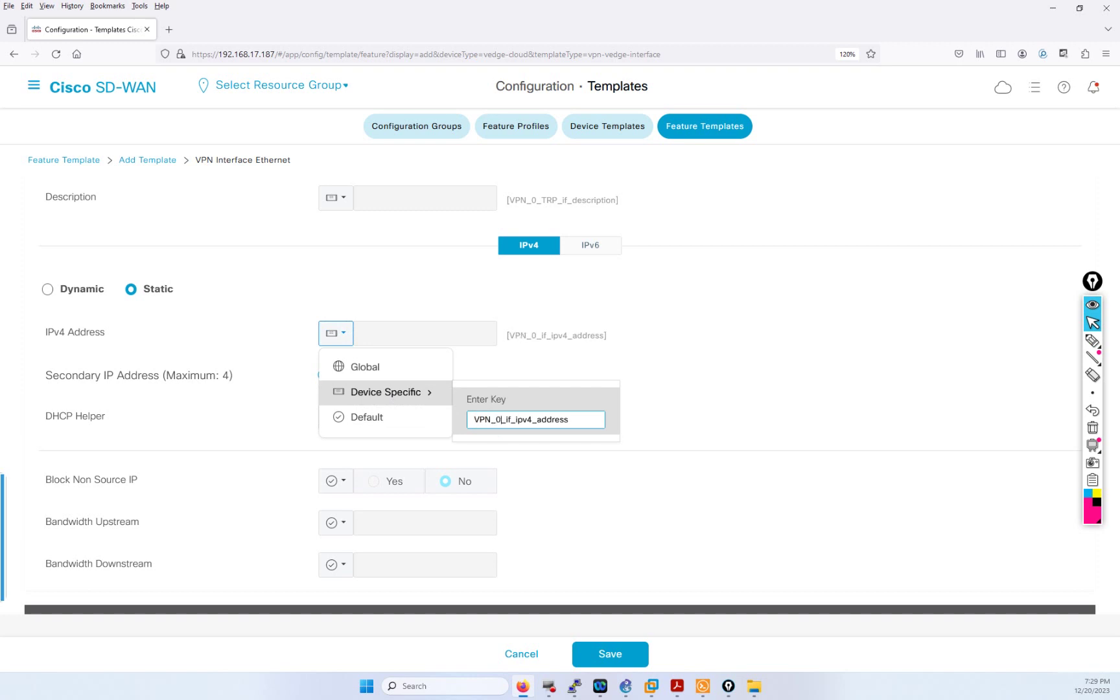
pyautogui.write('_TRP')
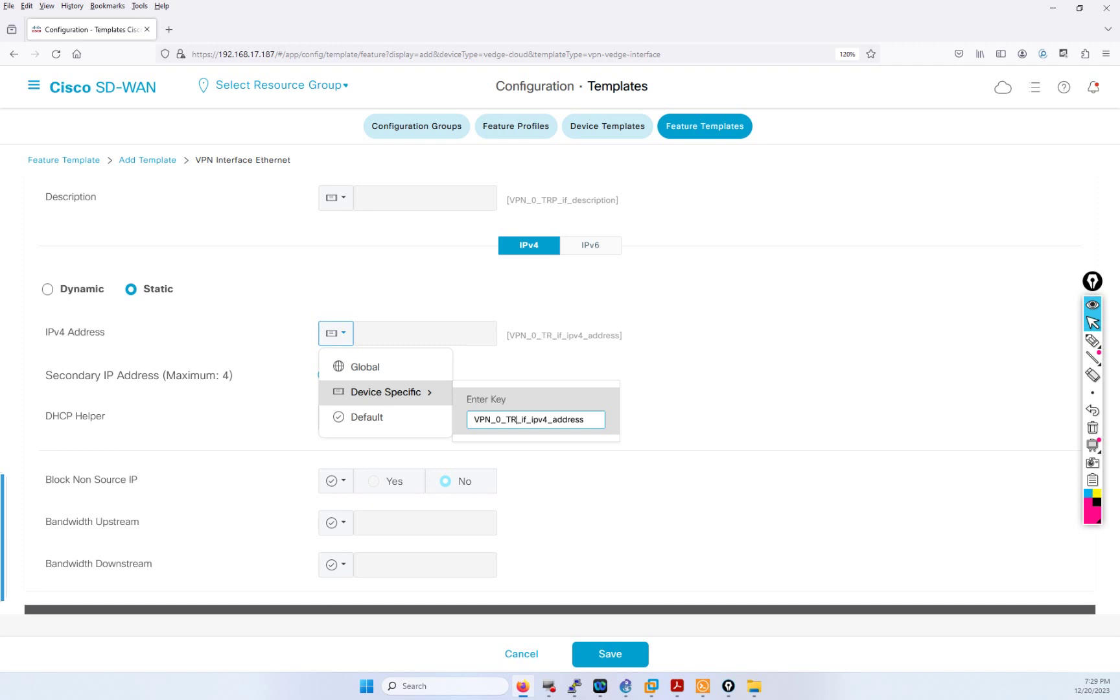
pyautogui.click(734, 361)
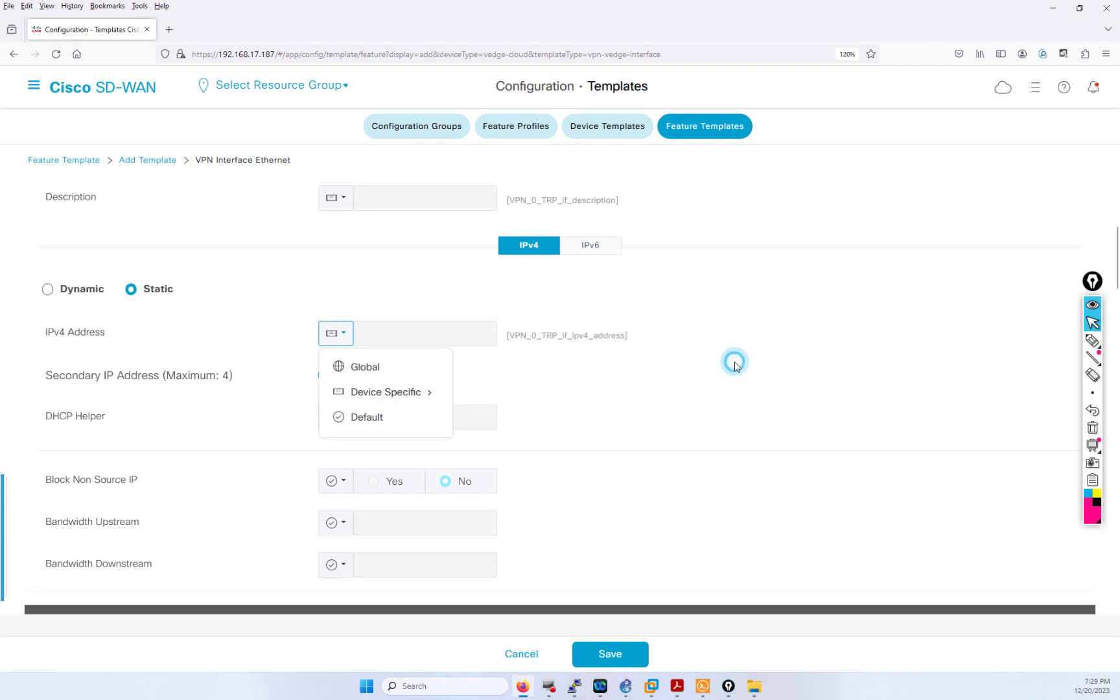
# Step: Switch to Solar-PuTTY and examine the tunnel-interface and encapsulation lines in vEdge-S-33's VPN 0 running configuration
pyautogui.scroll(-1, 547, 400)
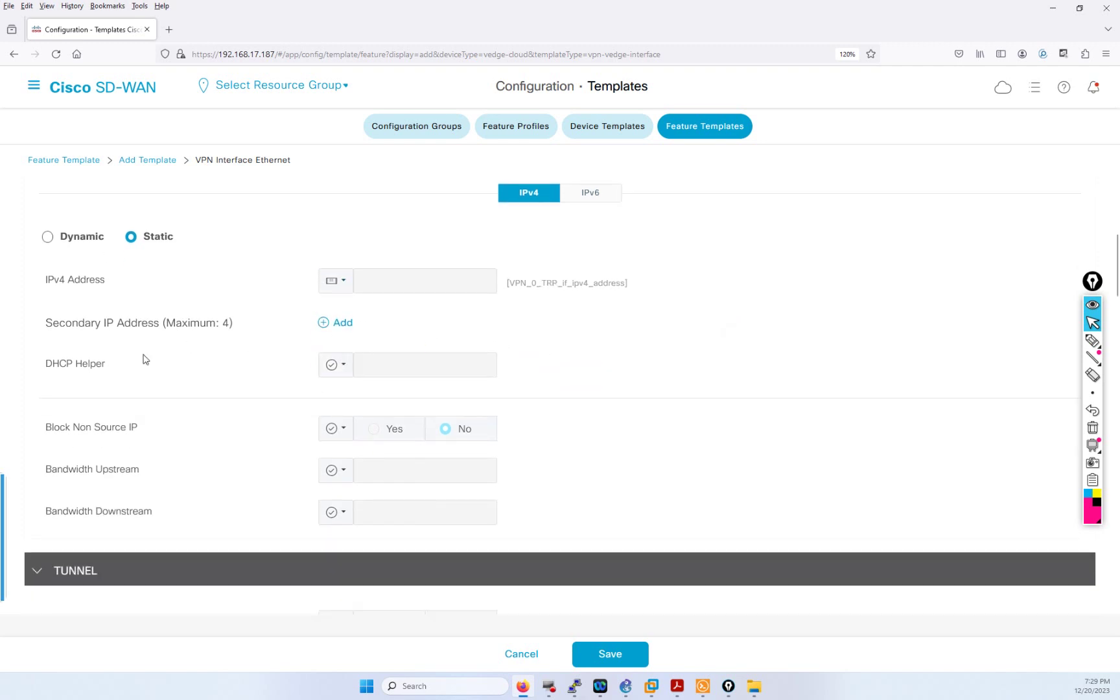
pyautogui.scroll(-3, 352, 365)
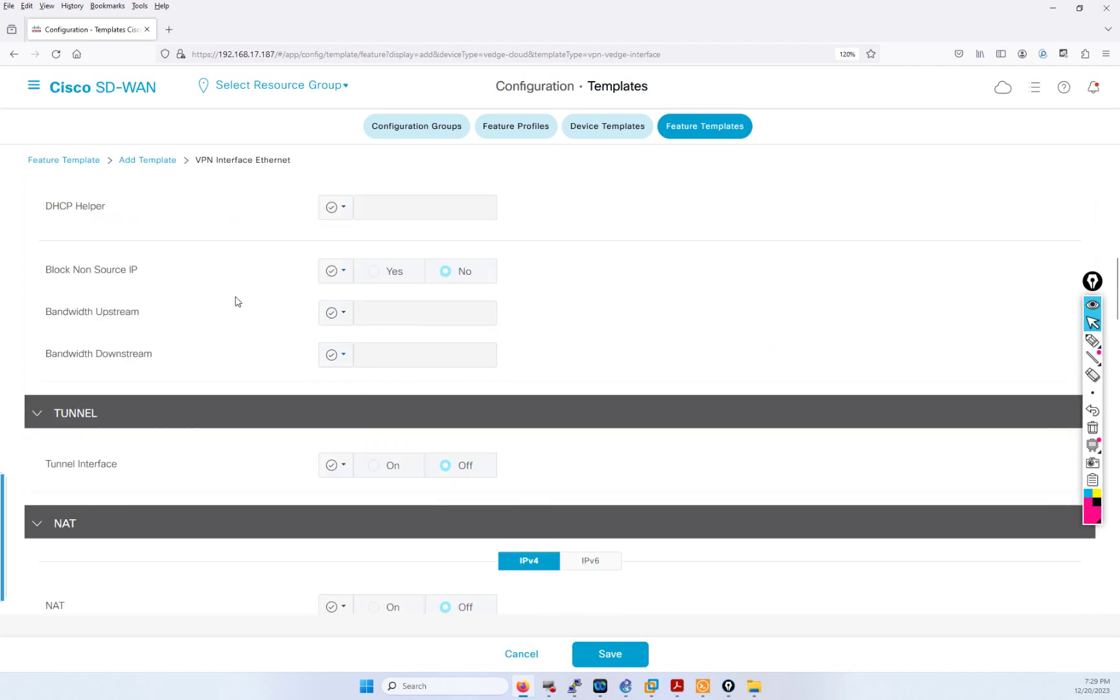
pyautogui.scroll(-2, 435, 287)
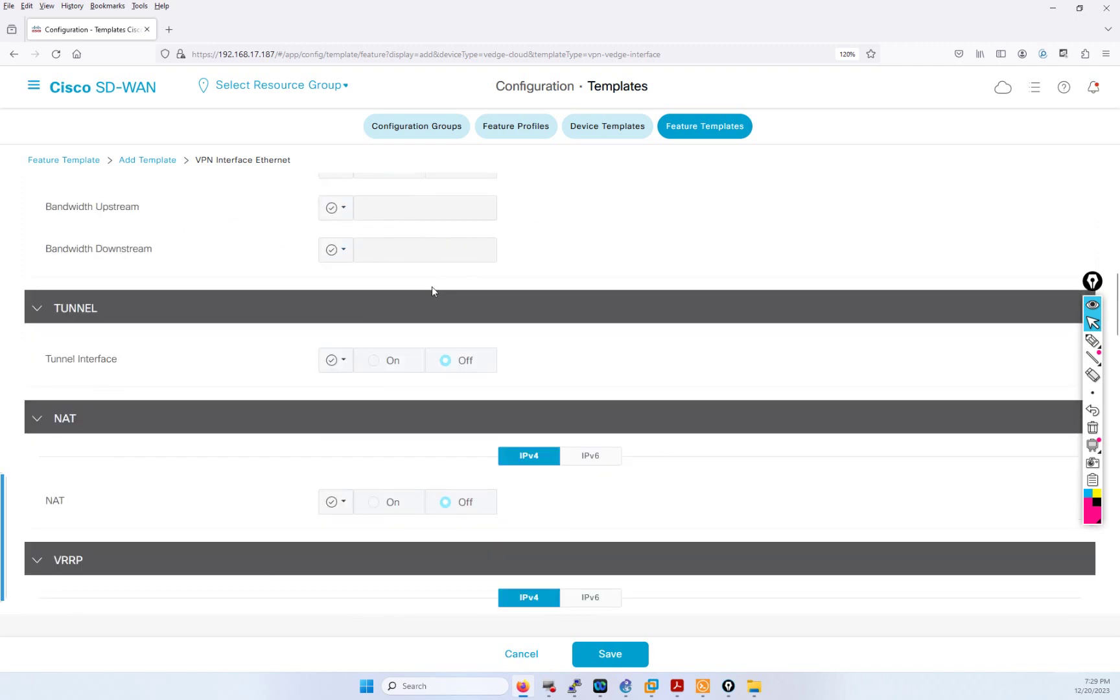
pyautogui.scroll(-1, 432, 286)
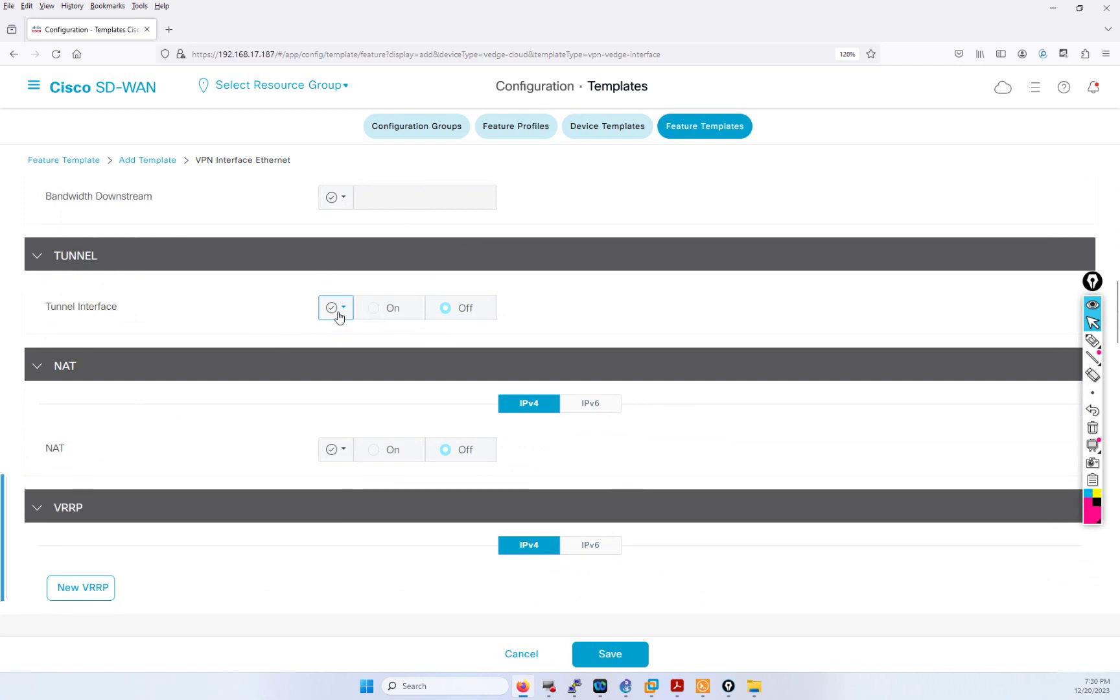
pyautogui.click(702, 686)
pyautogui.scroll(7, 312, 405)
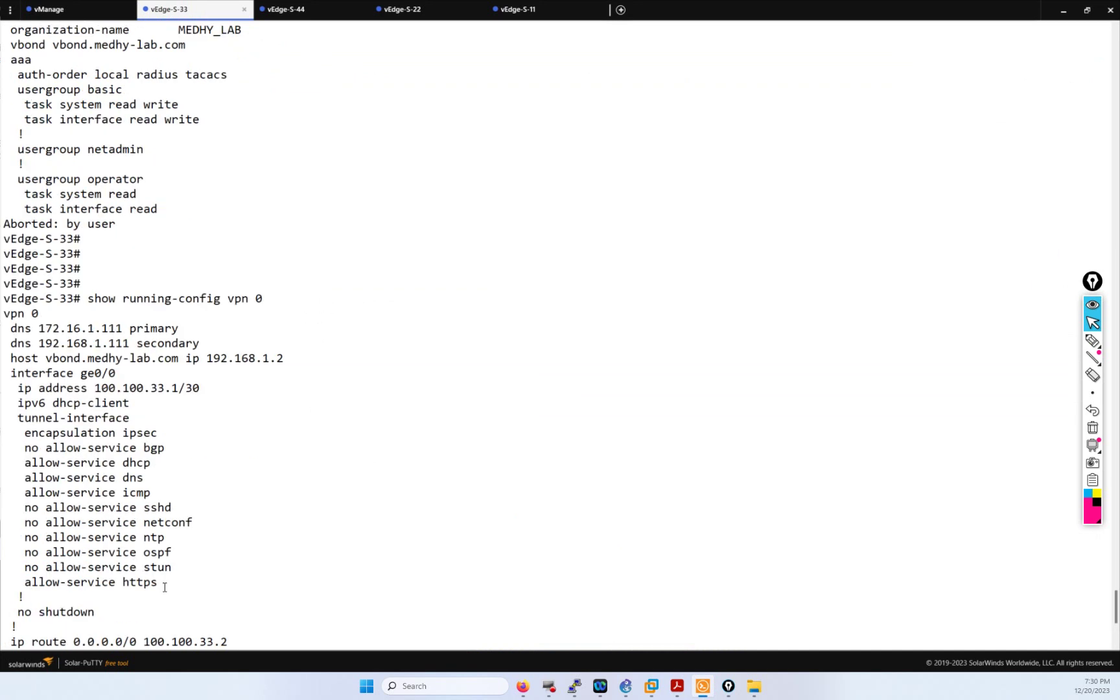
pyautogui.moveTo(165, 587); pyautogui.dragTo(20, 365)
pyautogui.click(39, 418)
pyautogui.tripleClick(13, 418)
pyautogui.click(51, 427)
pyautogui.moveTo(27, 434); pyautogui.dragTo(156, 431)
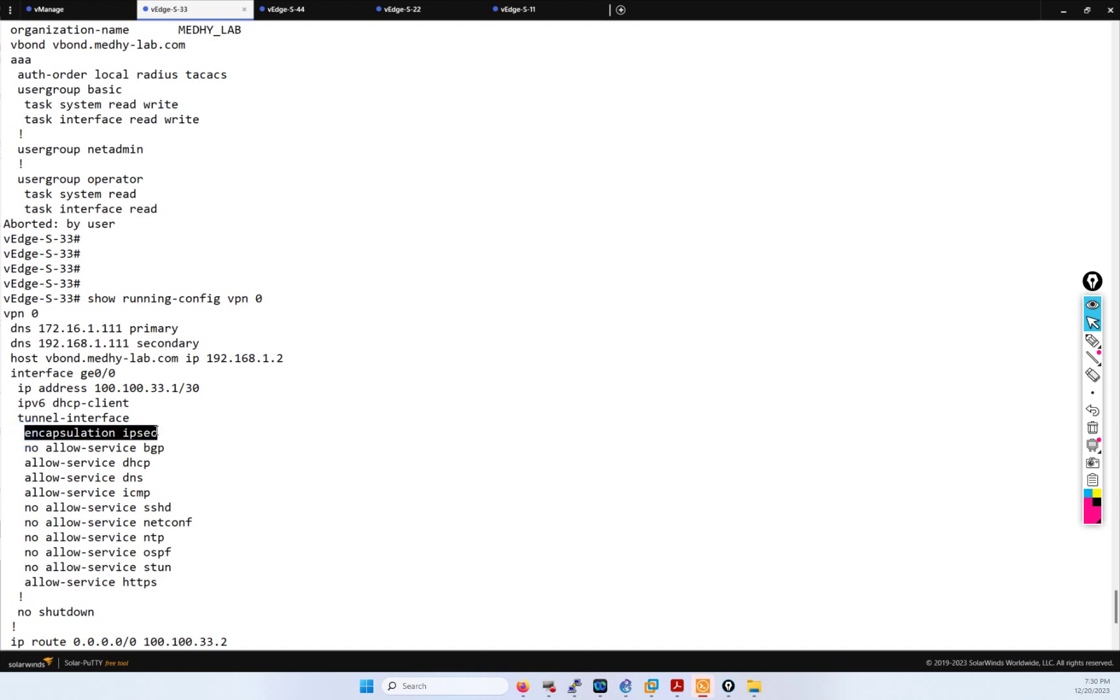
# Step: Mark the allow-service lines under the tunnel interface with the Epic Pen drawing tool and clear all the markings
pyautogui.click(1093, 341)
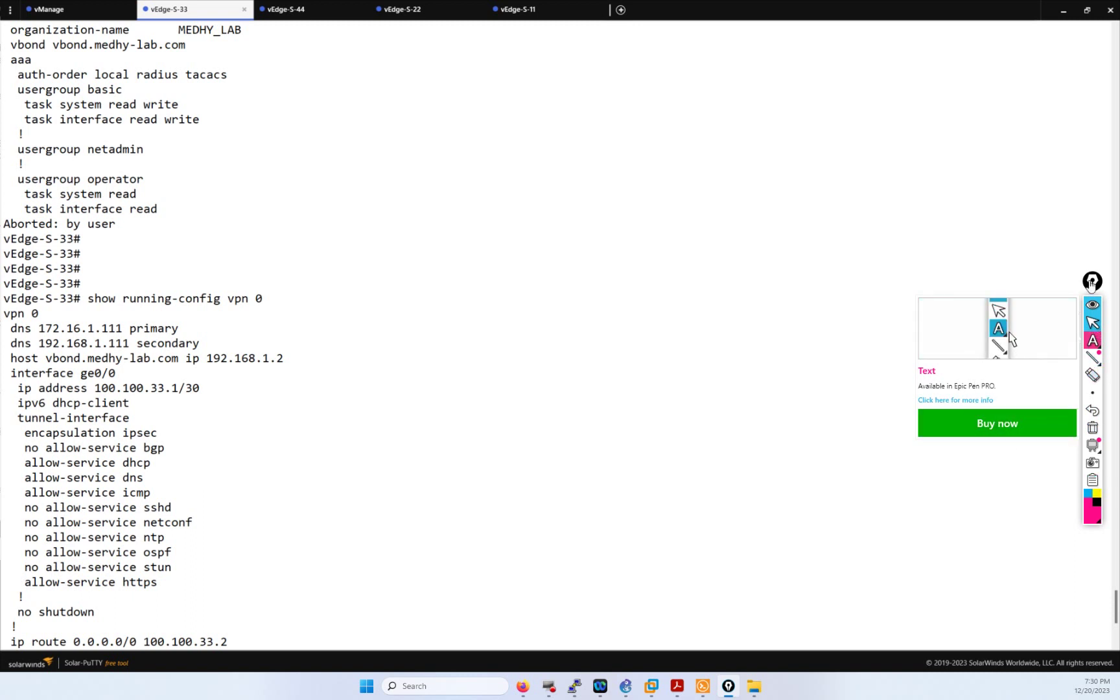
pyautogui.moveTo(1093, 280)
pyautogui.mouseDown()
pyautogui.moveTo(1057, 276)
pyautogui.moveTo(1086, 268)
pyautogui.mouseUp()
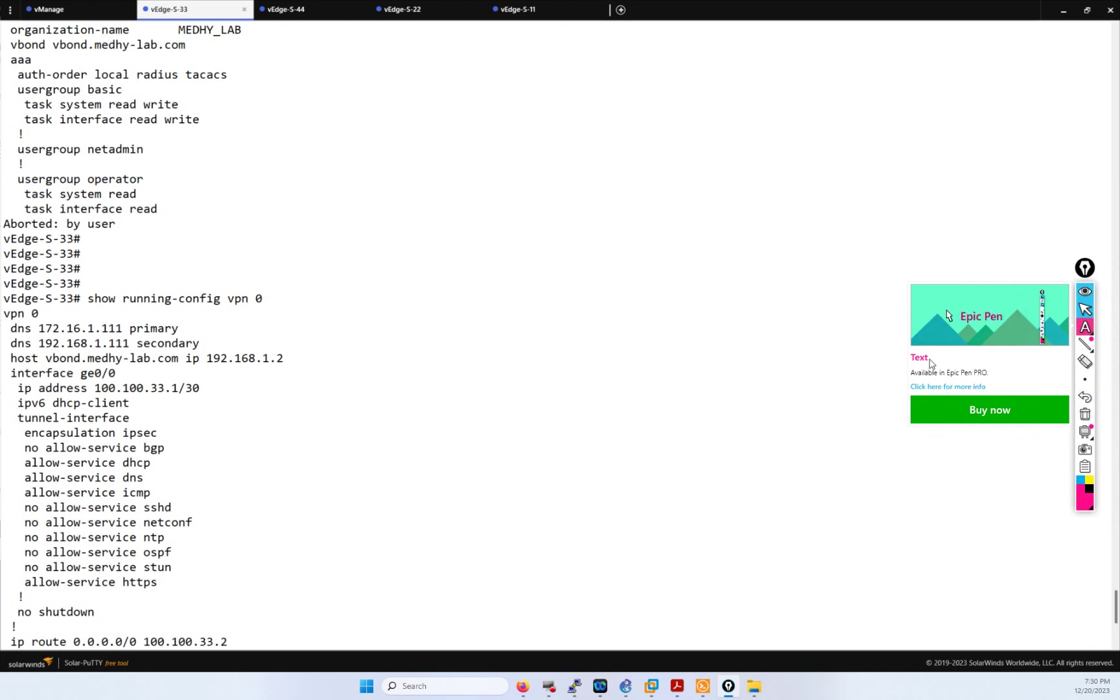
pyautogui.click(1086, 329)
pyautogui.moveTo(169, 444)
pyautogui.mouseDown()
pyautogui.moveTo(212, 569)
pyautogui.moveTo(194, 613)
pyautogui.mouseUp()
pyautogui.moveTo(1, 448); pyautogui.dragTo(21, 448)
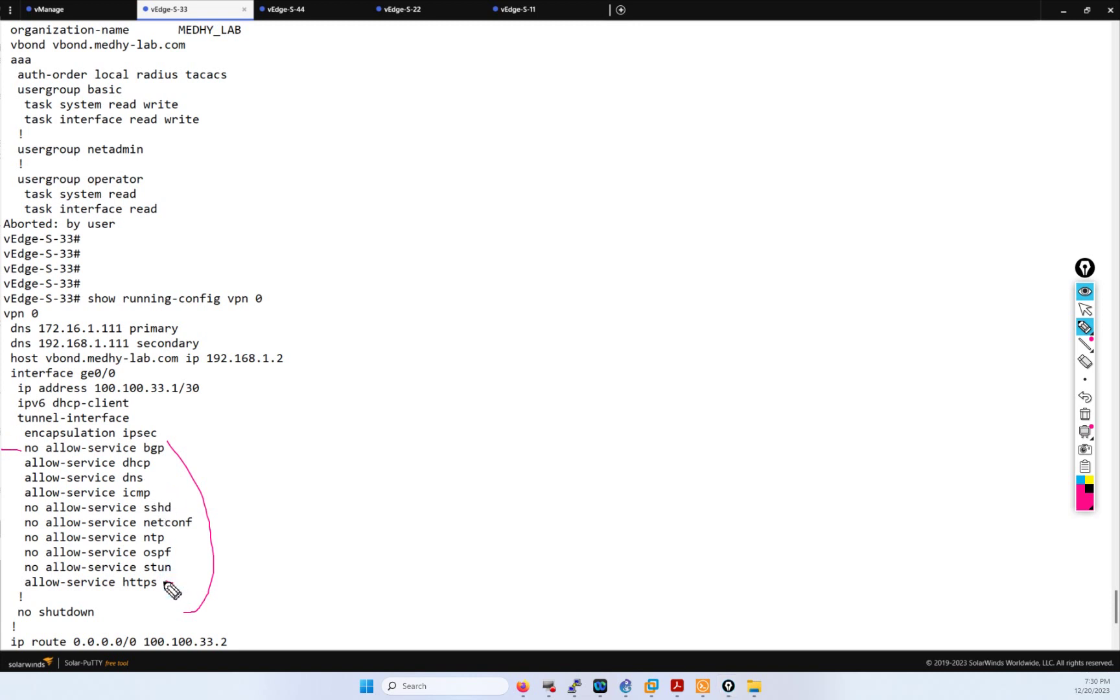
pyautogui.moveTo(21, 507); pyautogui.dragTo(27, 570)
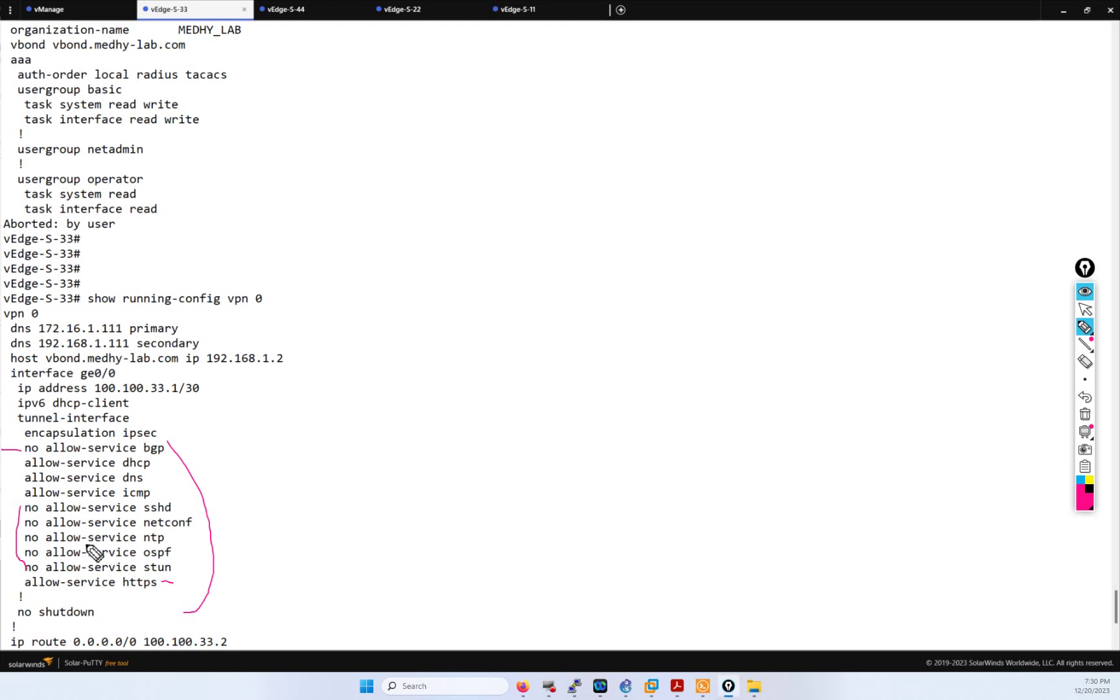
pyautogui.moveTo(190, 450); pyautogui.dragTo(176, 451)
pyautogui.moveTo(175, 538); pyautogui.dragTo(185, 537)
pyautogui.click(1085, 414)
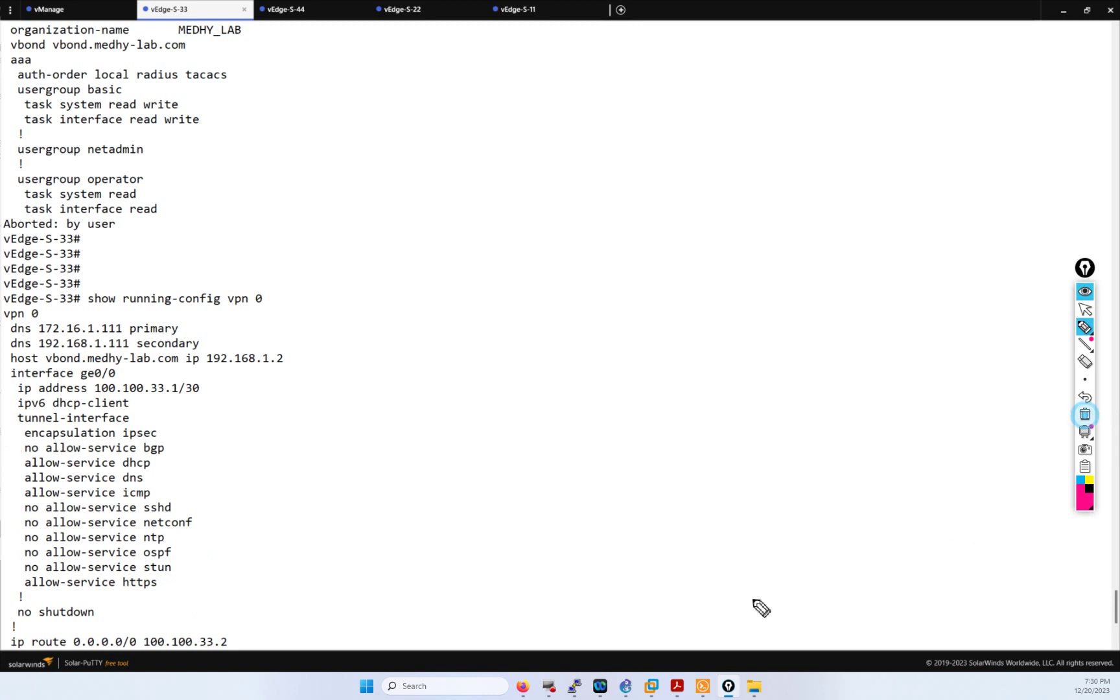
pyautogui.click(1086, 310)
# Step: Switch back to the Cisco SD-WAN template in Firefox and set Tunnel Interface to a Global value of On
pyautogui.click(519, 686)
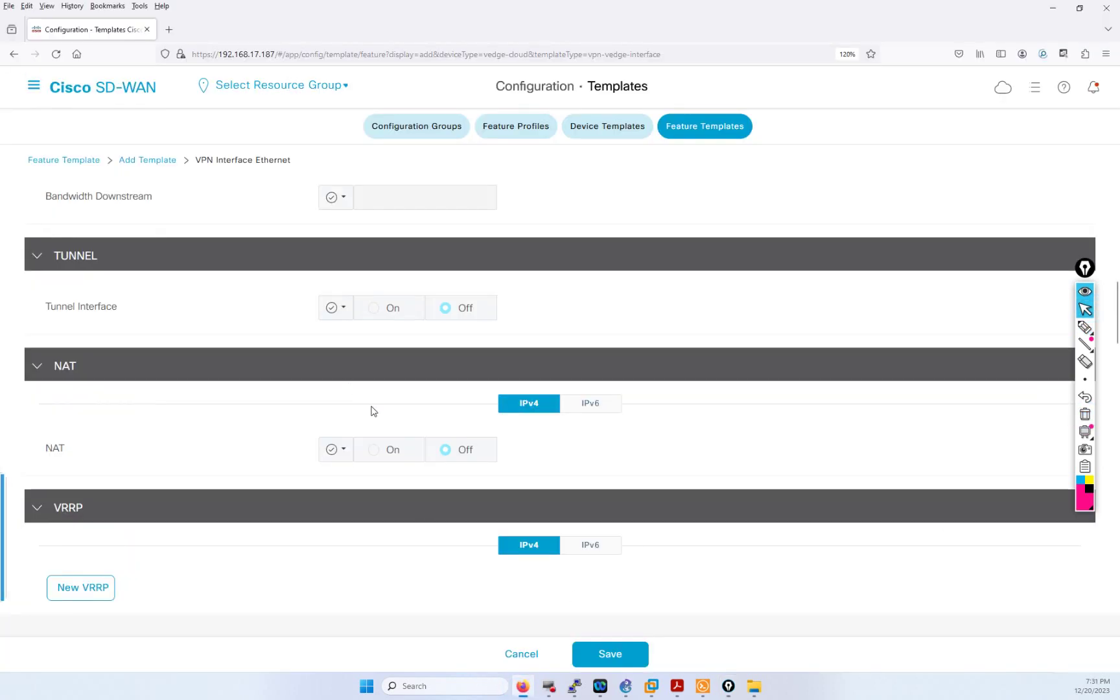
pyautogui.click(339, 310)
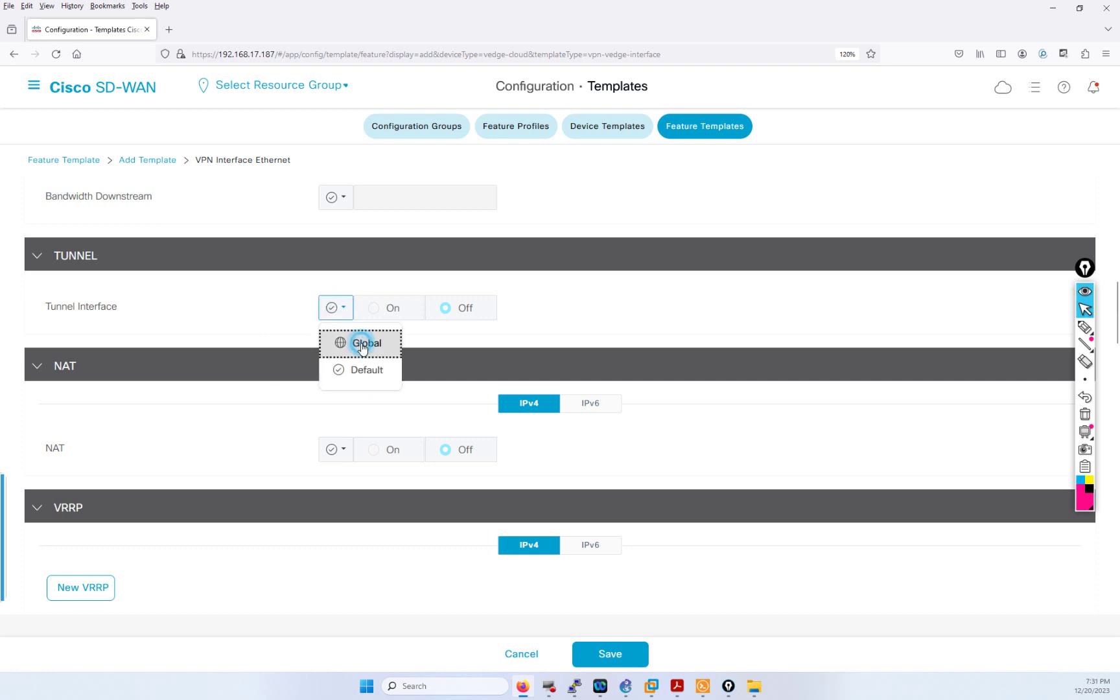
pyautogui.click(362, 347)
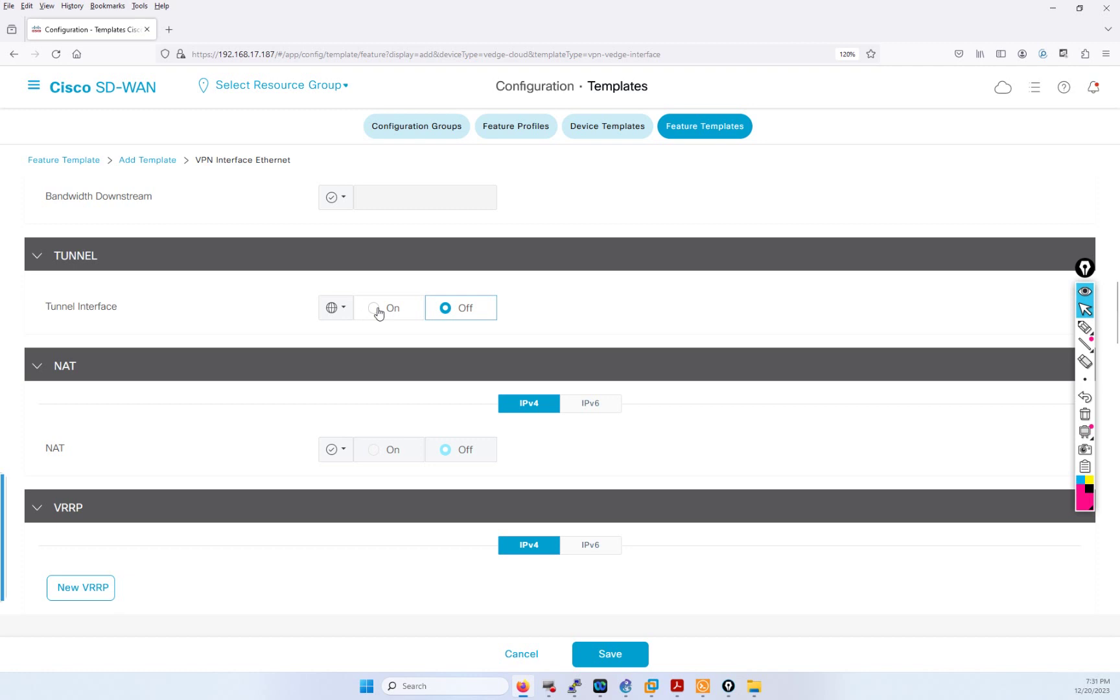
pyautogui.click(332, 307)
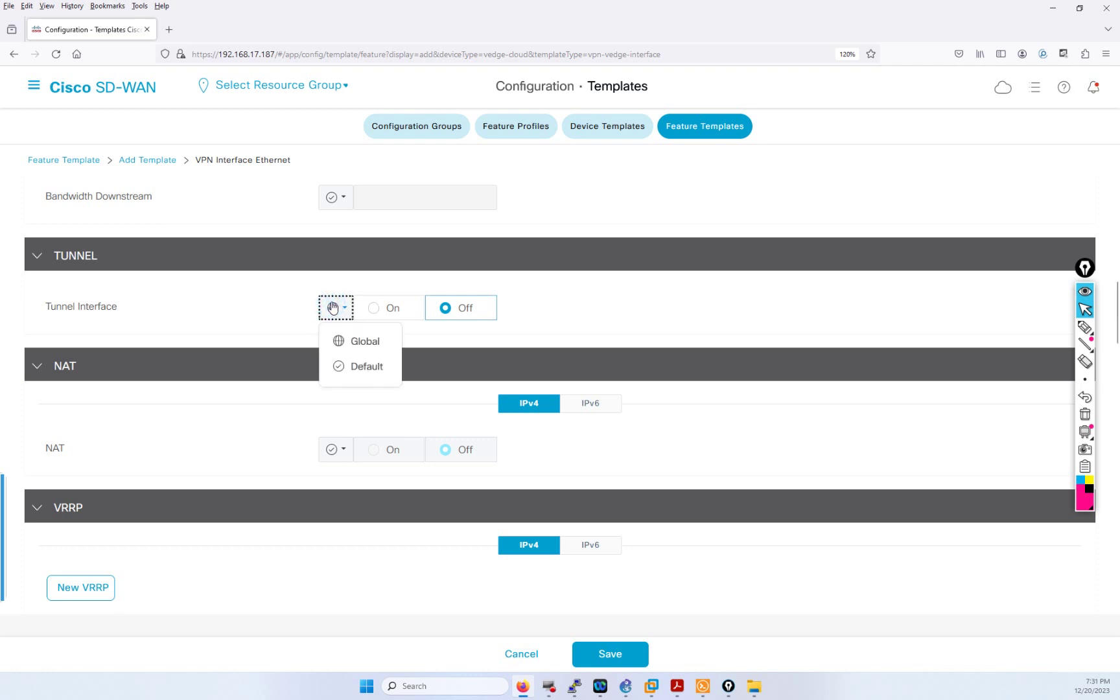
pyautogui.click(365, 347)
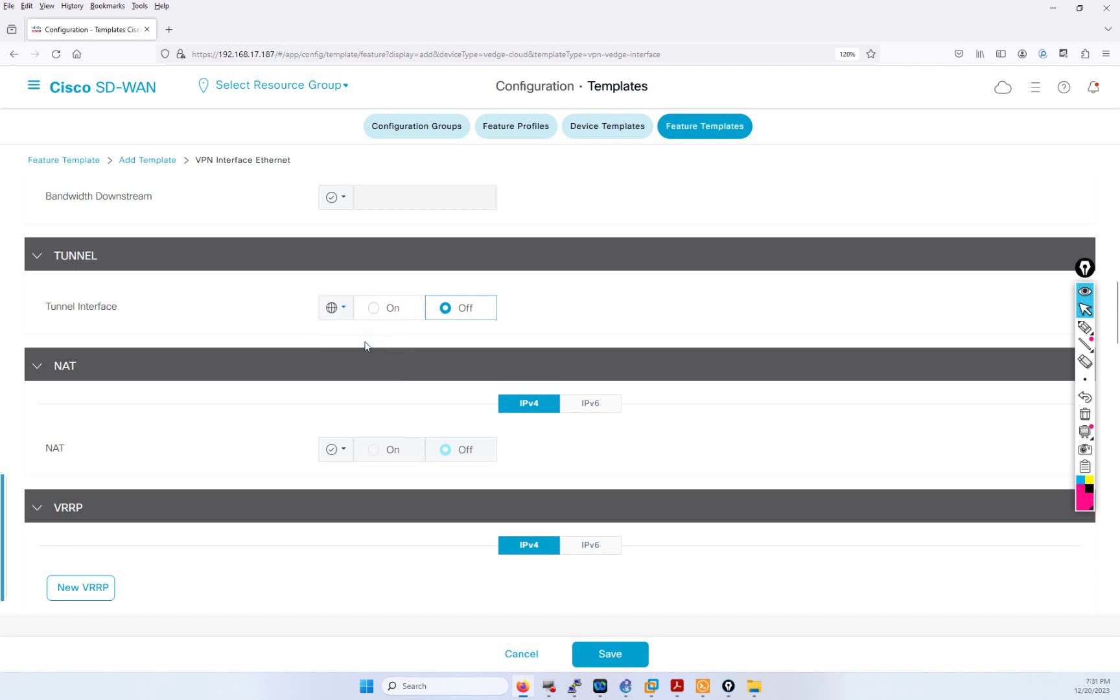
pyautogui.click(375, 314)
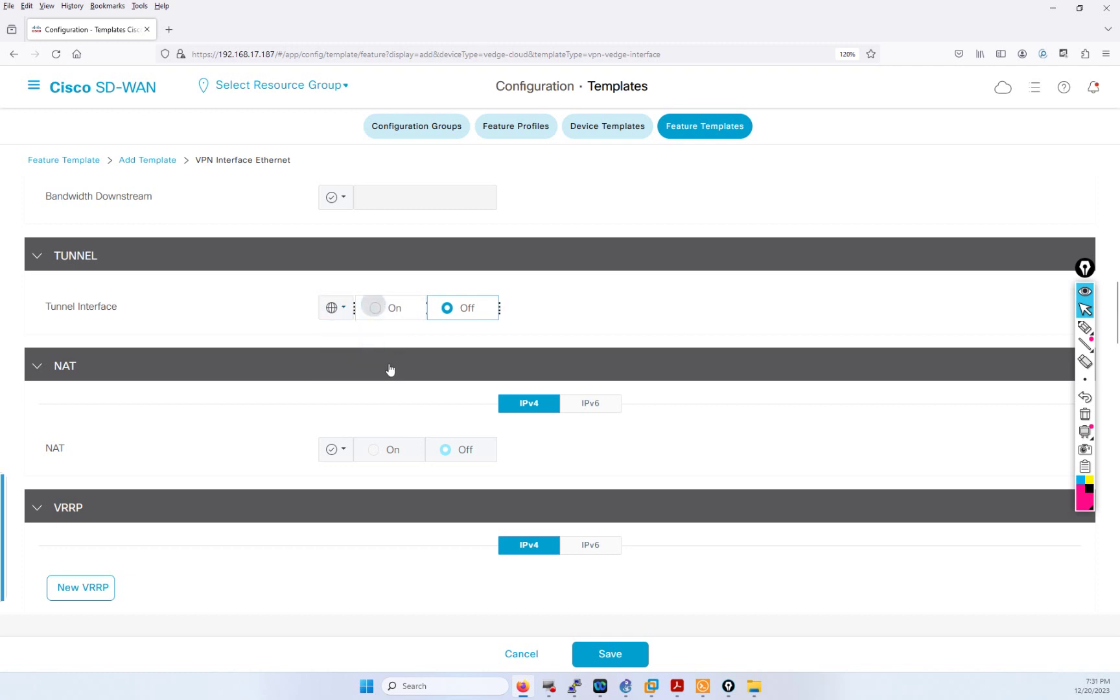
# Step: Turn the Tunnel Interface on and make the tunnel Color a Device Specific value
pyautogui.click(379, 312)
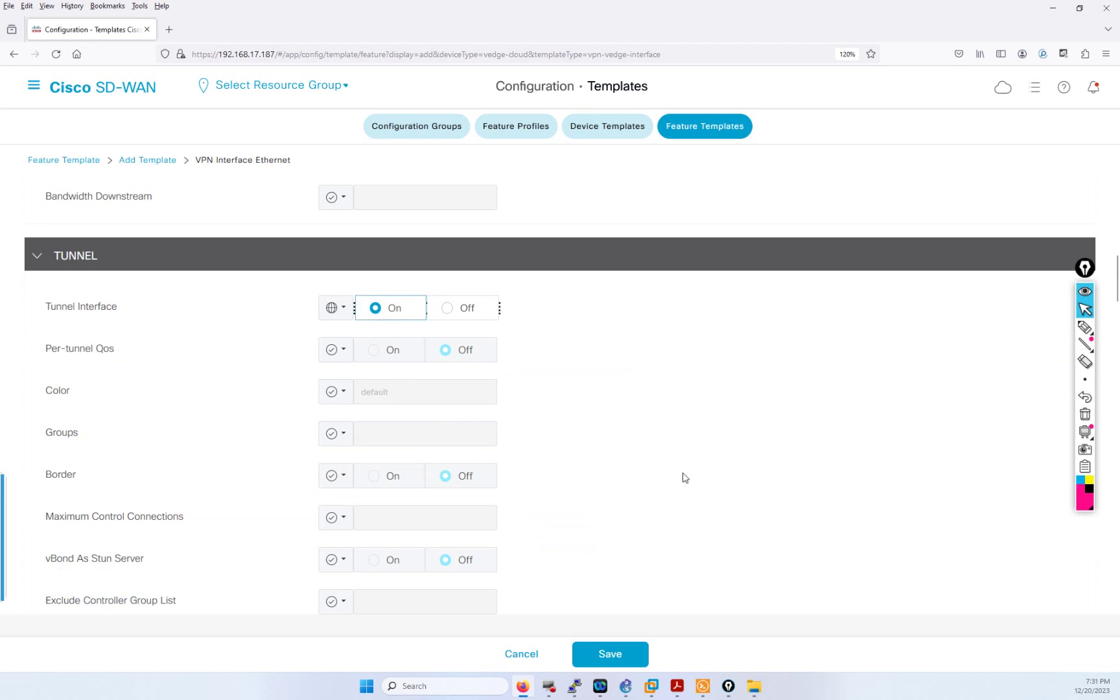
pyautogui.scroll(-1, 680, 478)
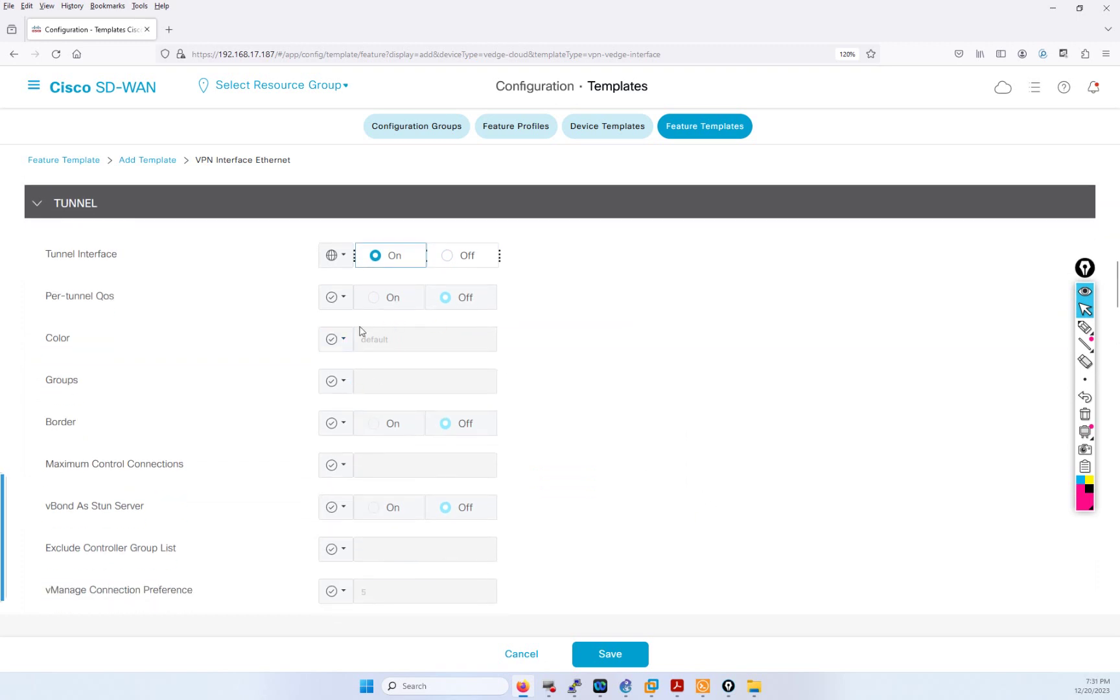
pyautogui.scroll(-1, 331, 369)
pyautogui.click(336, 287)
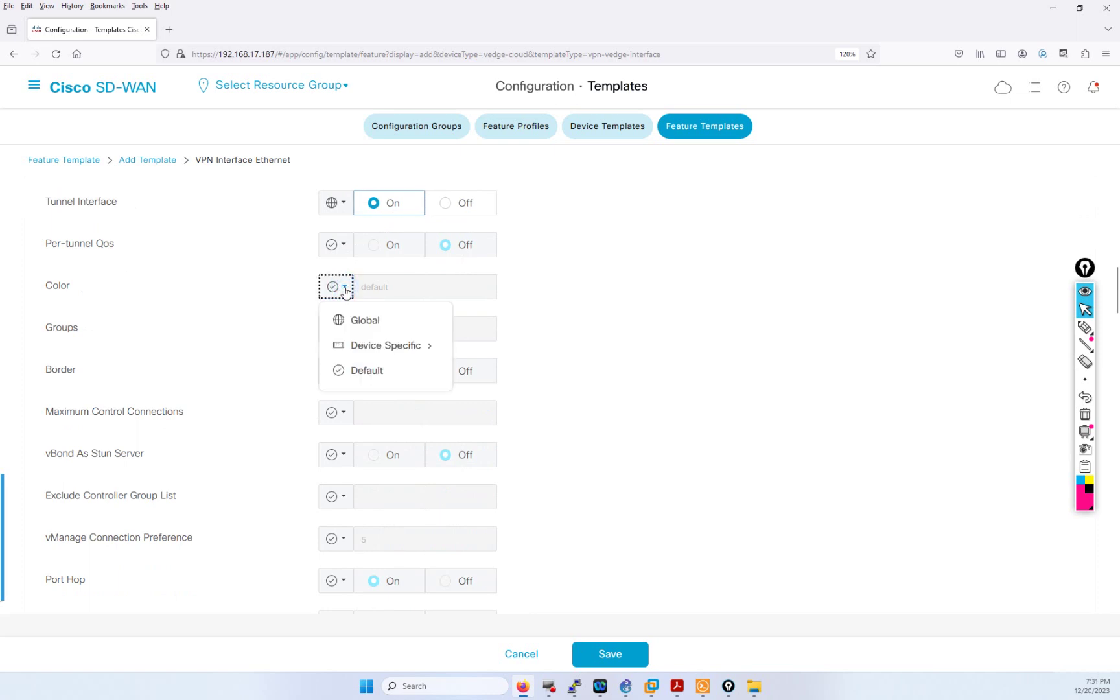
pyautogui.moveTo(381, 351)
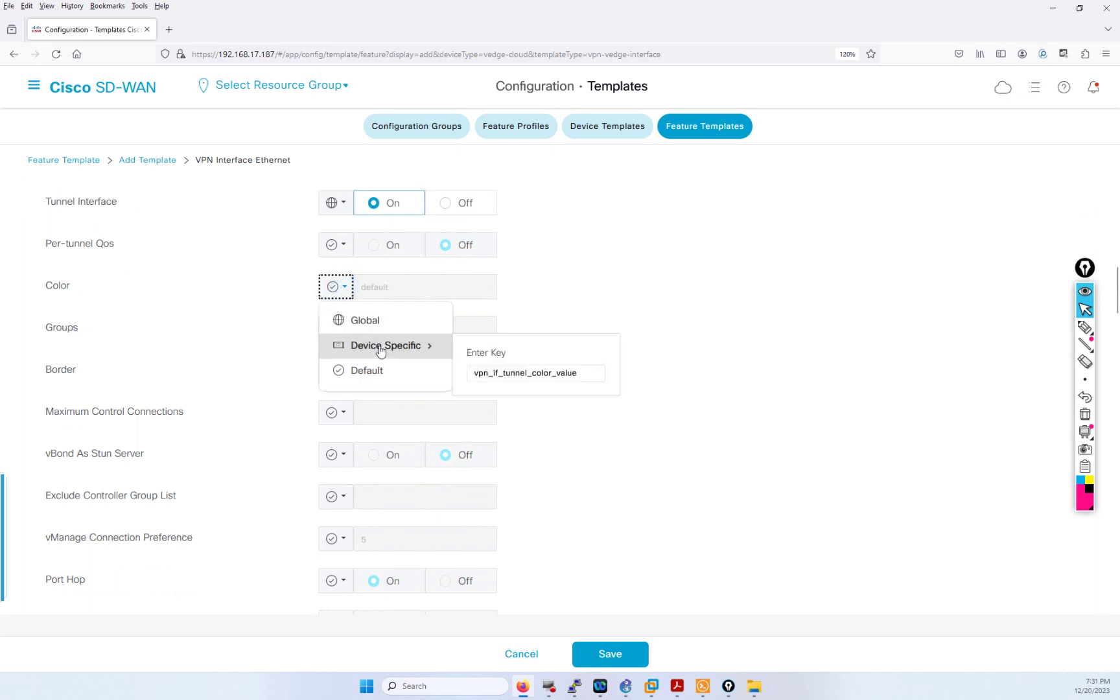
pyautogui.click(428, 348)
pyautogui.click(345, 287)
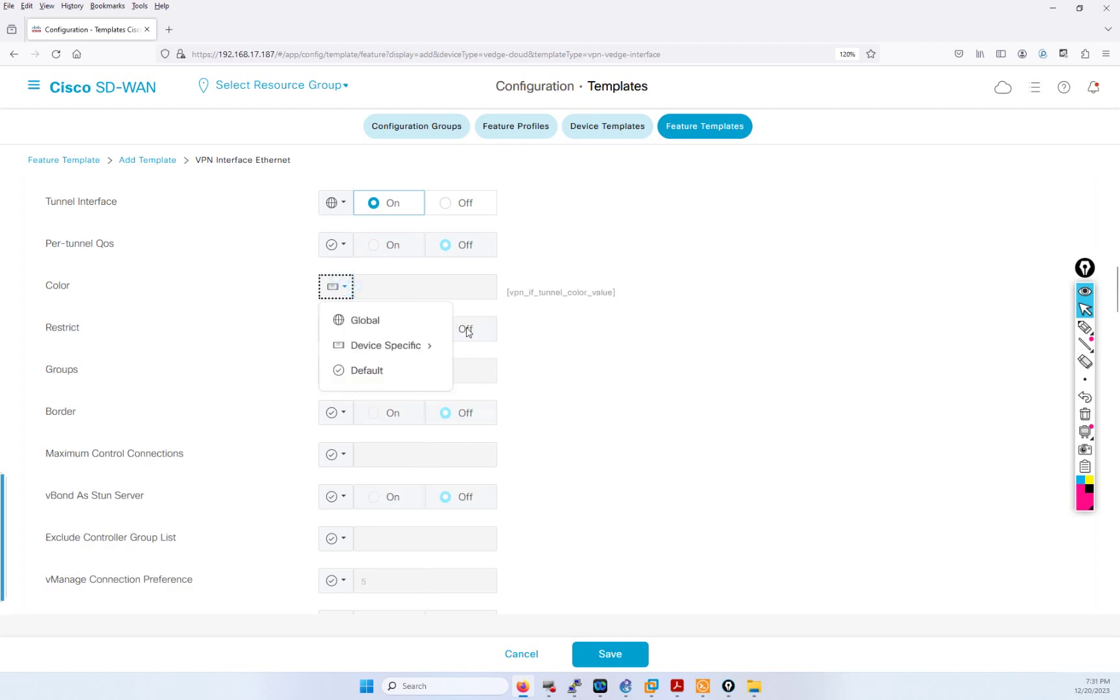
pyautogui.moveTo(412, 353)
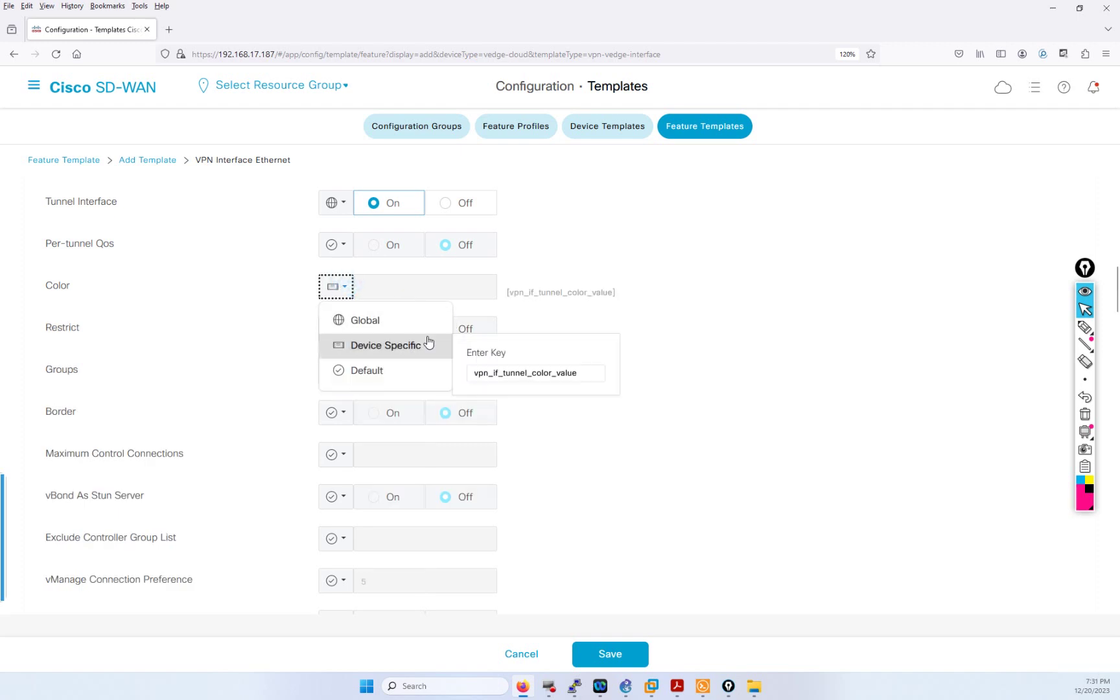
pyautogui.click(488, 370)
pyautogui.press('BackSpace')
pyautogui.press('BackSpace')
pyautogui.press('BackSpace')
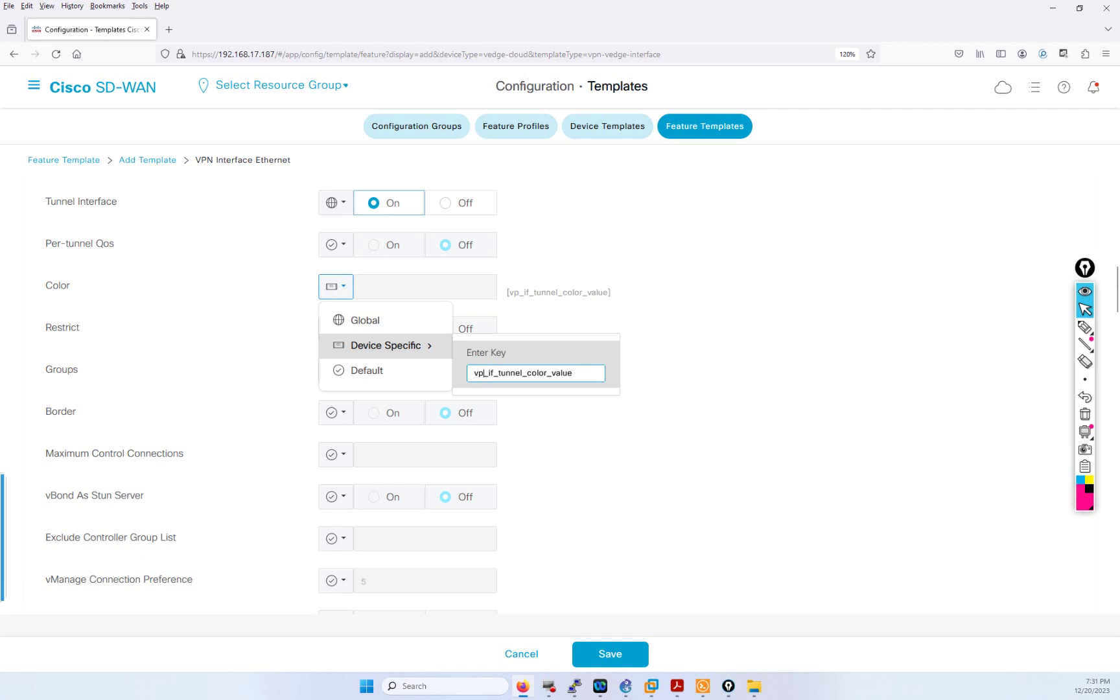
pyautogui.write('VPN_')
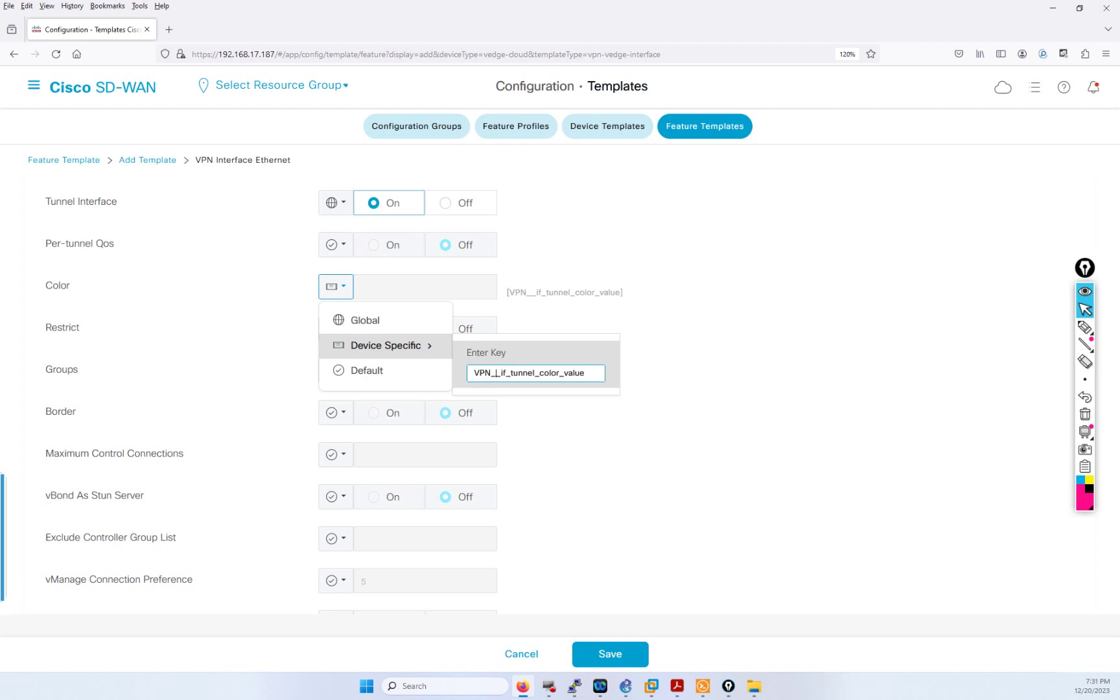
pyautogui.write('0')
pyautogui.click(713, 408)
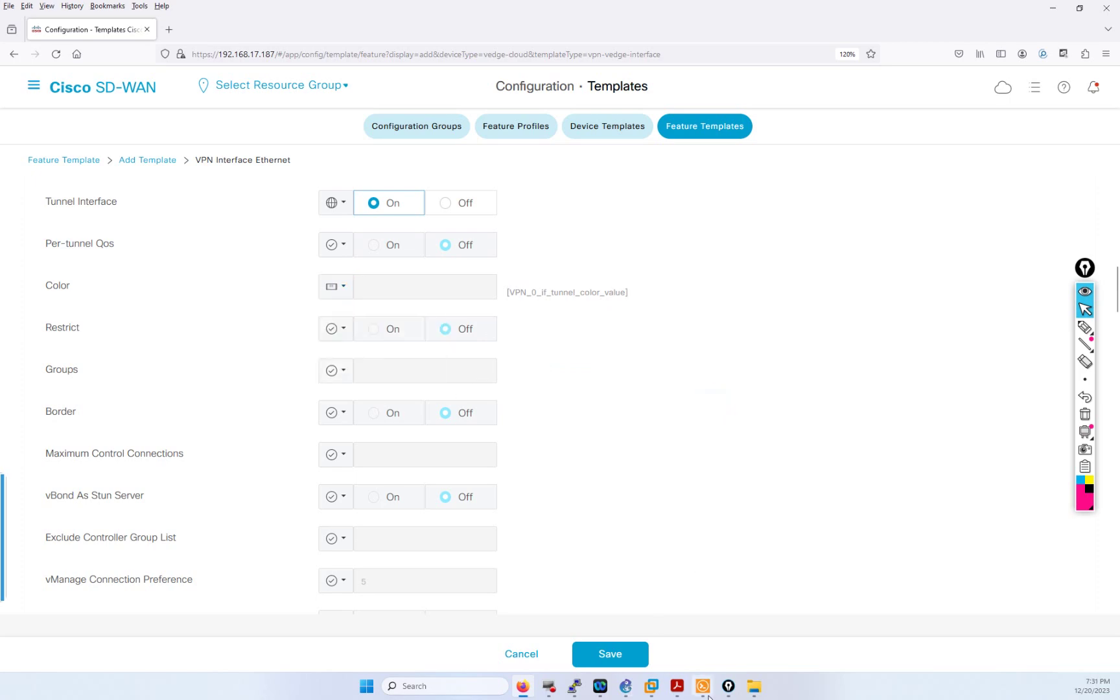
# Step: Switch to Solar-PuTTY and enter configuration mode for vpn 0 on vEdge-S-33
pyautogui.click(702, 686)
pyautogui.scroll(-10, 410, 425)
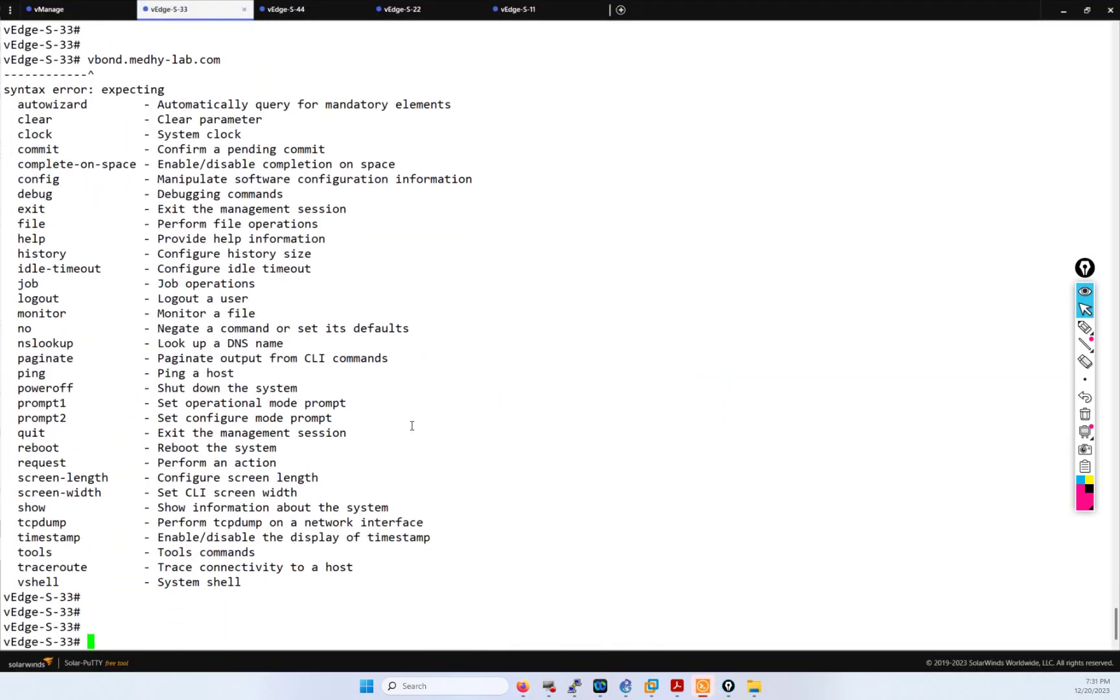
pyautogui.write('con')
pyautogui.press('BackSpace')
pyautogui.press('BackSpace')
pyautogui.press('BackSpace')
pyautogui.write('config')
pyautogui.press('Return')
pyautogui.write('vpn 0')
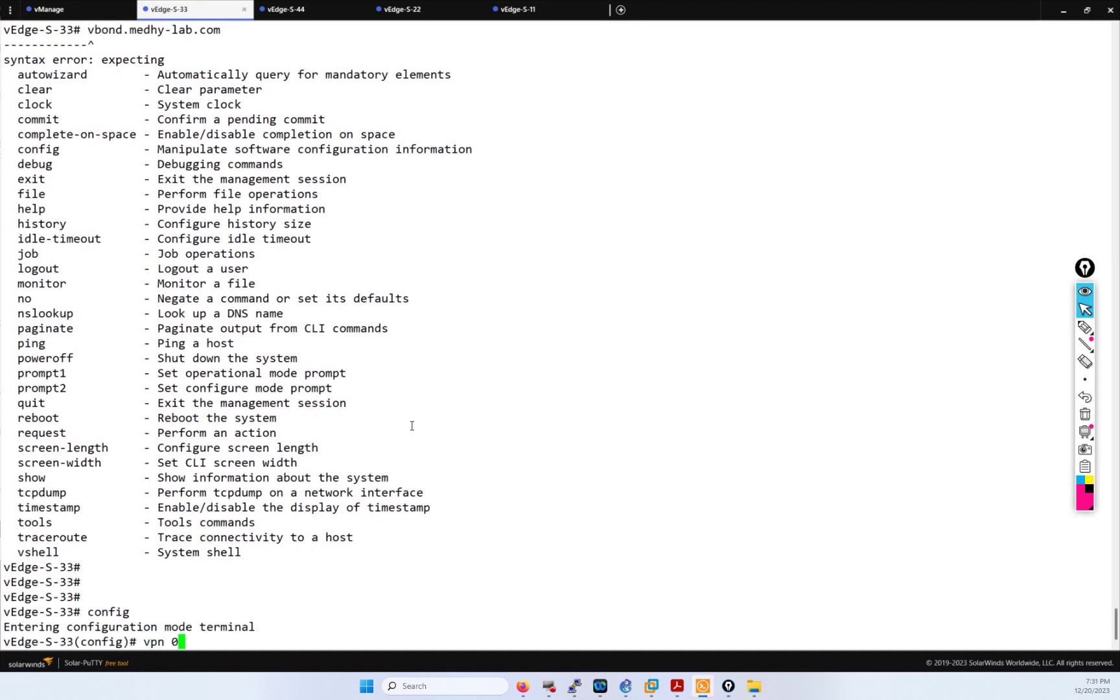
pyautogui.press('Return')
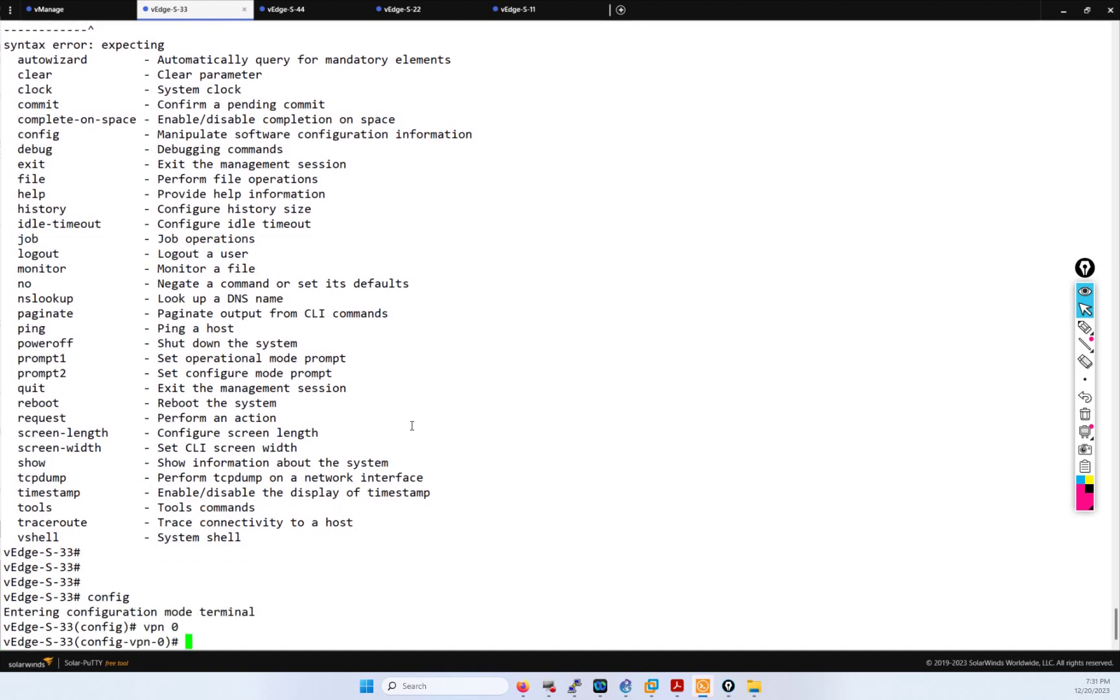
# Step: Enter the tunnel-interface configuration of interface ge0/0 in VPN 0
pyautogui.write('in')
pyautogui.press('BackSpace')
pyautogui.press('BackSpace')
pyautogui.write('interface ge0/0')
pyautogui.press('Return')
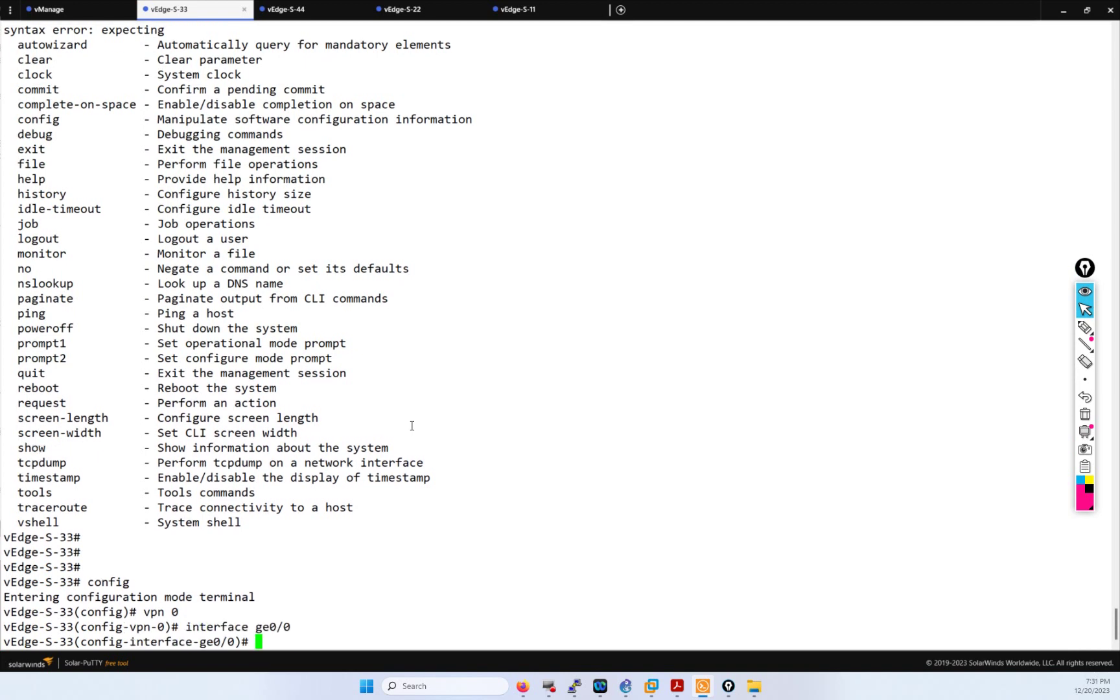
pyautogui.write('tunnel-interface')
pyautogui.press('Return')
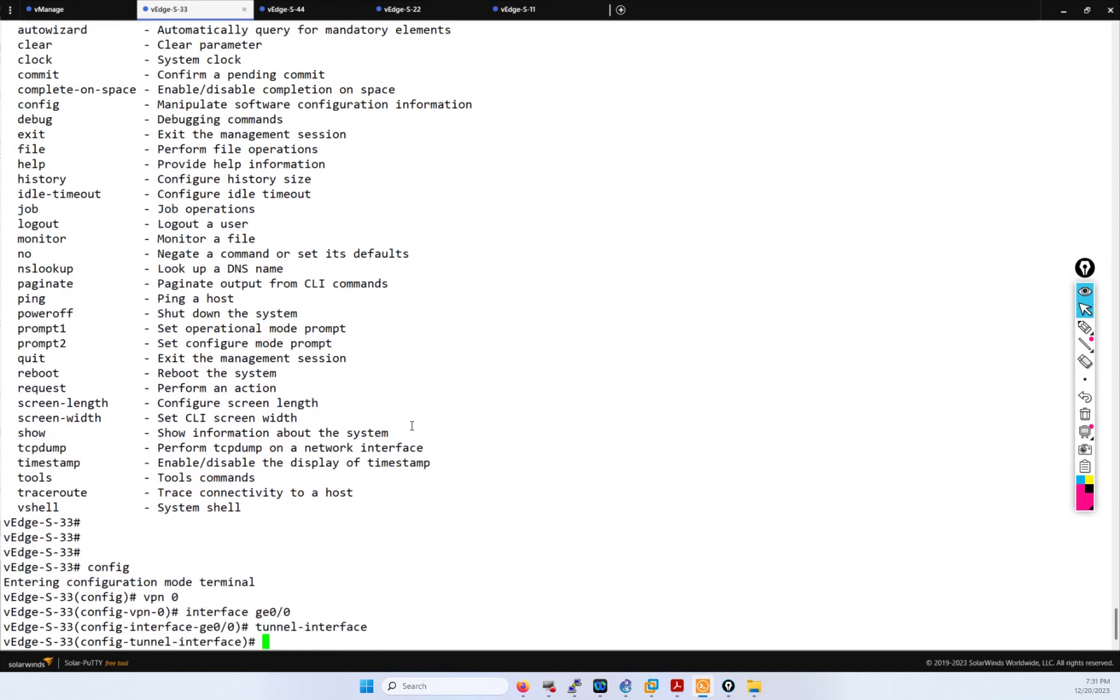
# Step: List the possible TLOC colors with color ?, highlight public-internet and biz-internet, and return to the Cisco SD-WAN template in Firefox
pyautogui.write('cllor')
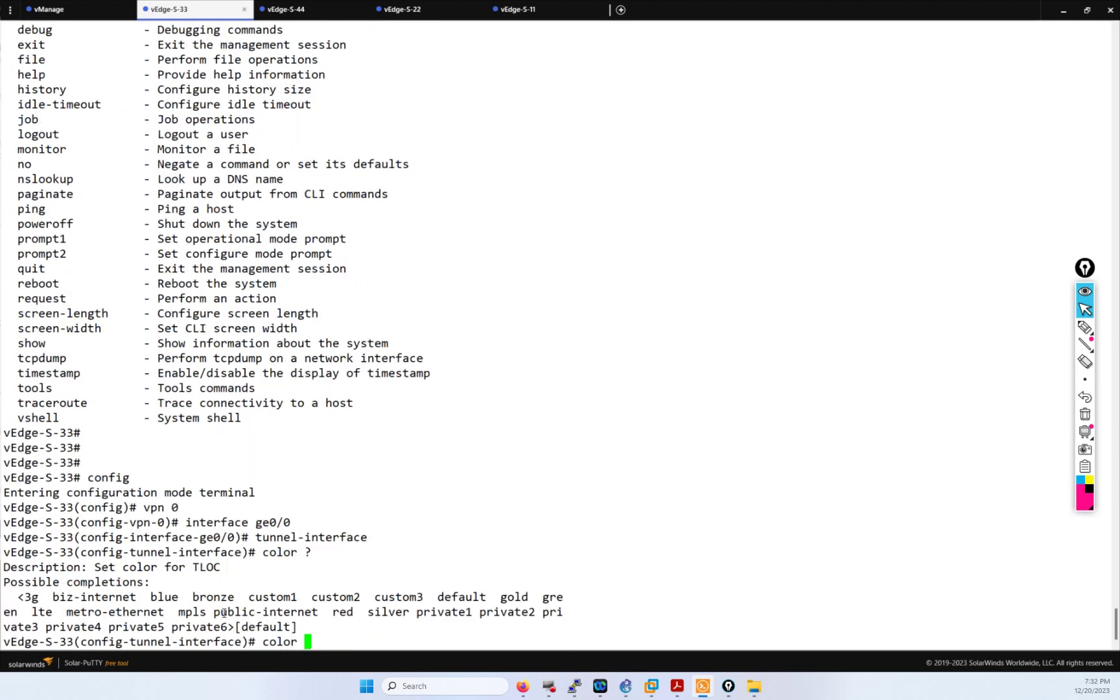
pyautogui.moveTo(214, 613); pyautogui.dragTo(306, 611)
pyautogui.moveTo(206, 615); pyautogui.dragTo(64, 601)
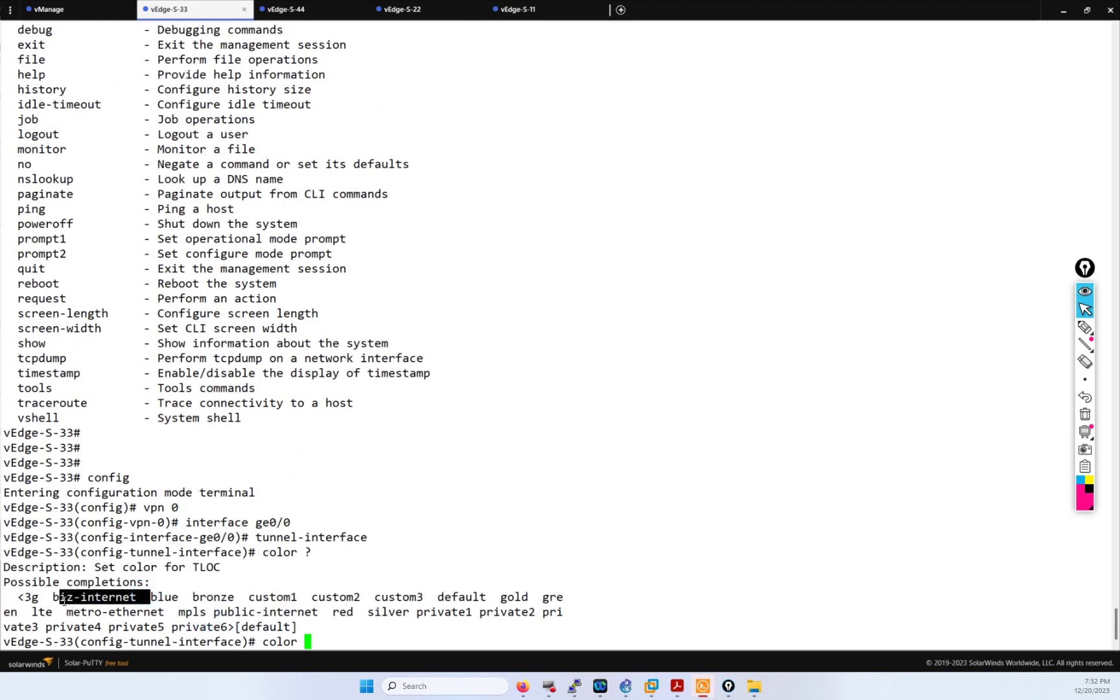
pyautogui.click(249, 623)
pyautogui.moveTo(316, 616); pyautogui.dragTo(255, 614)
pyautogui.click(257, 577)
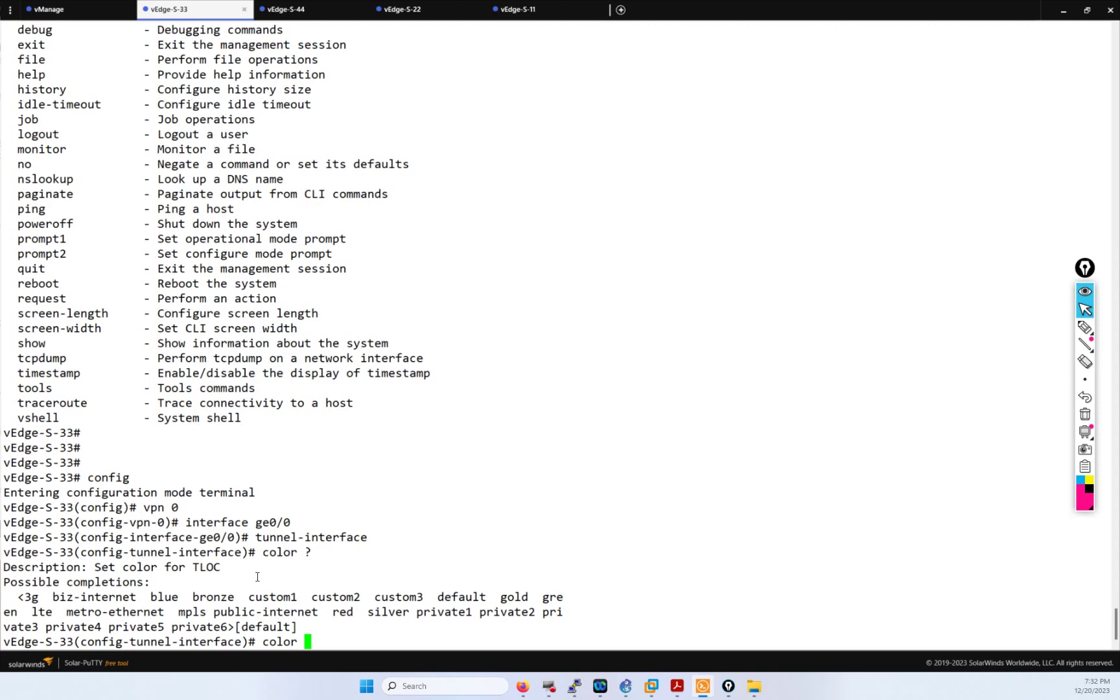
pyautogui.click(522, 686)
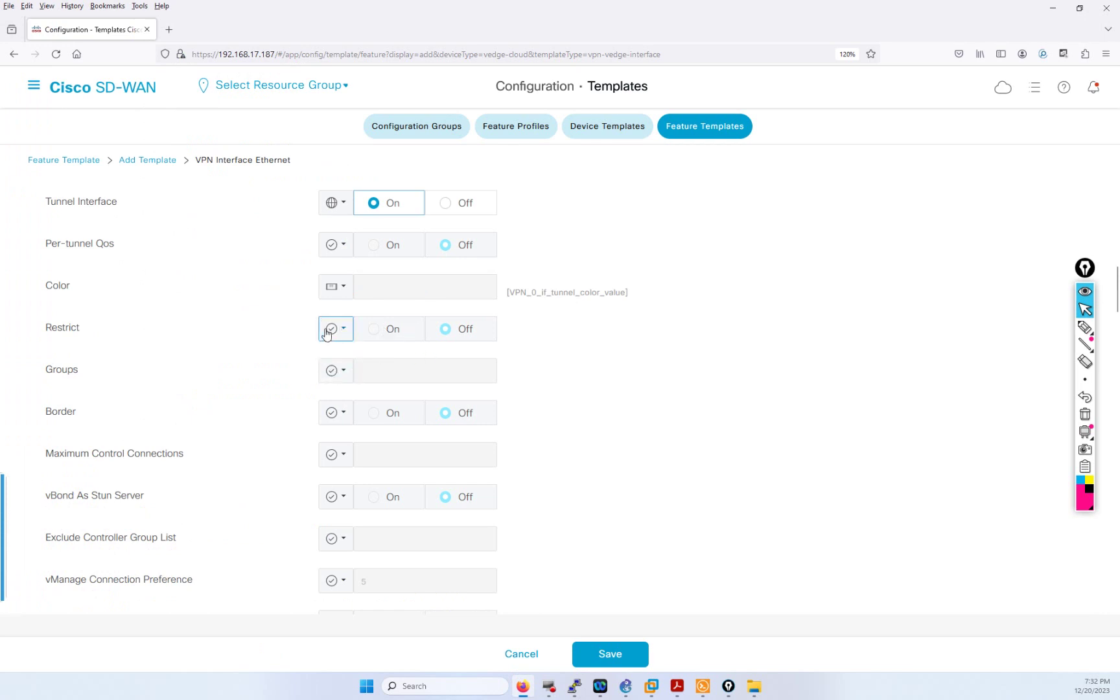
# Step: Write the numbers 1 and 2 with INT and MPLS beneath each, using the Epic Pen drawing tool, beside the tunnel settings
pyautogui.click(1085, 344)
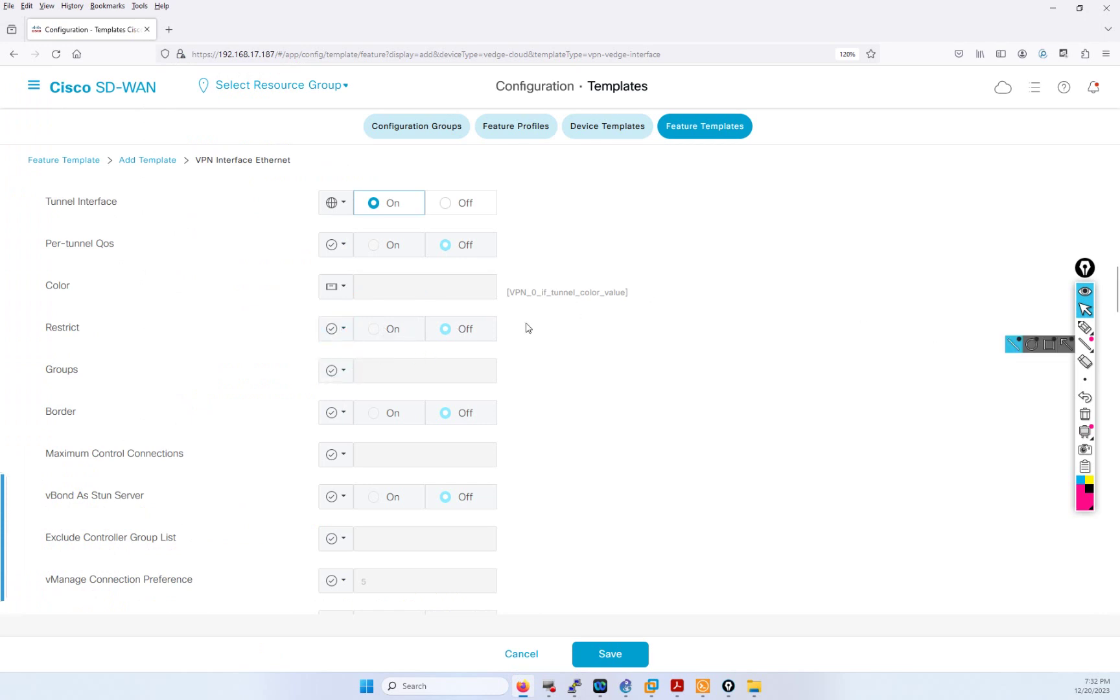
pyautogui.click(1085, 327)
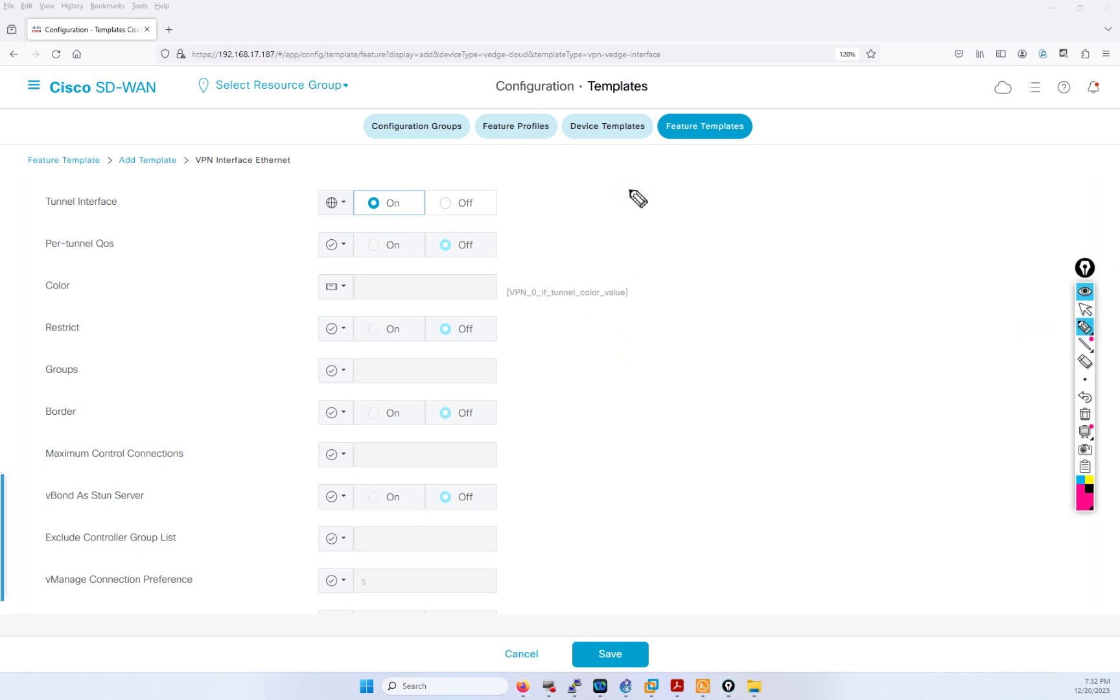
pyautogui.moveTo(630, 189)
pyautogui.mouseDown()
pyautogui.moveTo(629, 217)
pyautogui.moveTo(640, 194)
pyautogui.moveTo(659, 193)
pyautogui.moveTo(685, 214)
pyautogui.moveTo(702, 192)
pyautogui.mouseUp()
pyautogui.moveTo(652, 157); pyautogui.dragTo(663, 166)
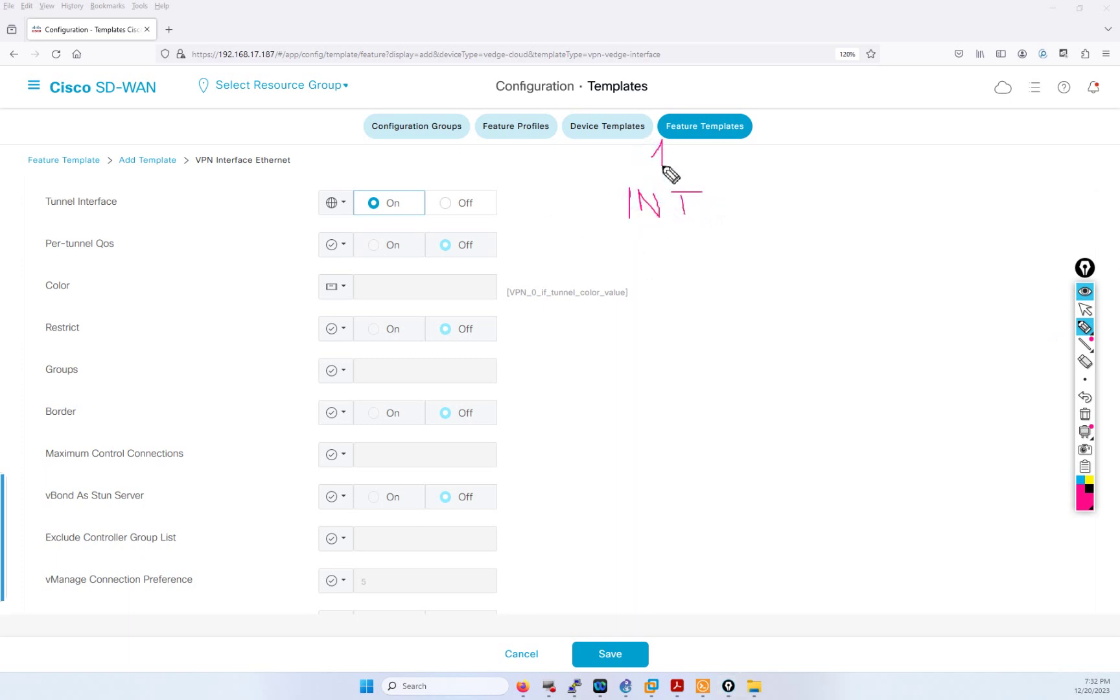
pyautogui.moveTo(954, 153)
pyautogui.mouseDown()
pyautogui.moveTo(965, 171)
pyautogui.moveTo(922, 220)
pyautogui.moveTo(945, 218)
pyautogui.moveTo(948, 198)
pyautogui.moveTo(964, 219)
pyautogui.mouseUp()
pyautogui.click(922, 200)
pyautogui.moveTo(956, 195); pyautogui.dragTo(980, 194)
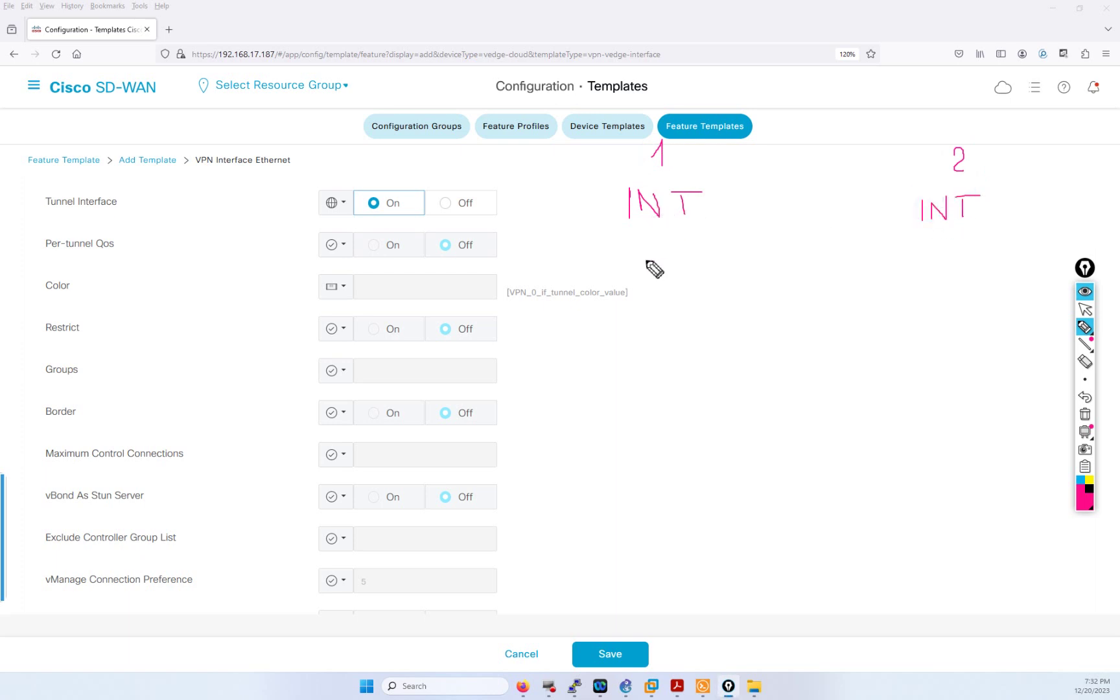
pyautogui.moveTo(635, 260)
pyautogui.mouseDown()
pyautogui.moveTo(691, 245)
pyautogui.moveTo(709, 263)
pyautogui.mouseUp()
pyautogui.click(674, 244)
pyautogui.moveTo(938, 264)
pyautogui.mouseDown()
pyautogui.moveTo(954, 242)
pyautogui.moveTo(958, 266)
pyautogui.moveTo(975, 245)
pyautogui.moveTo(999, 265)
pyautogui.mouseUp()
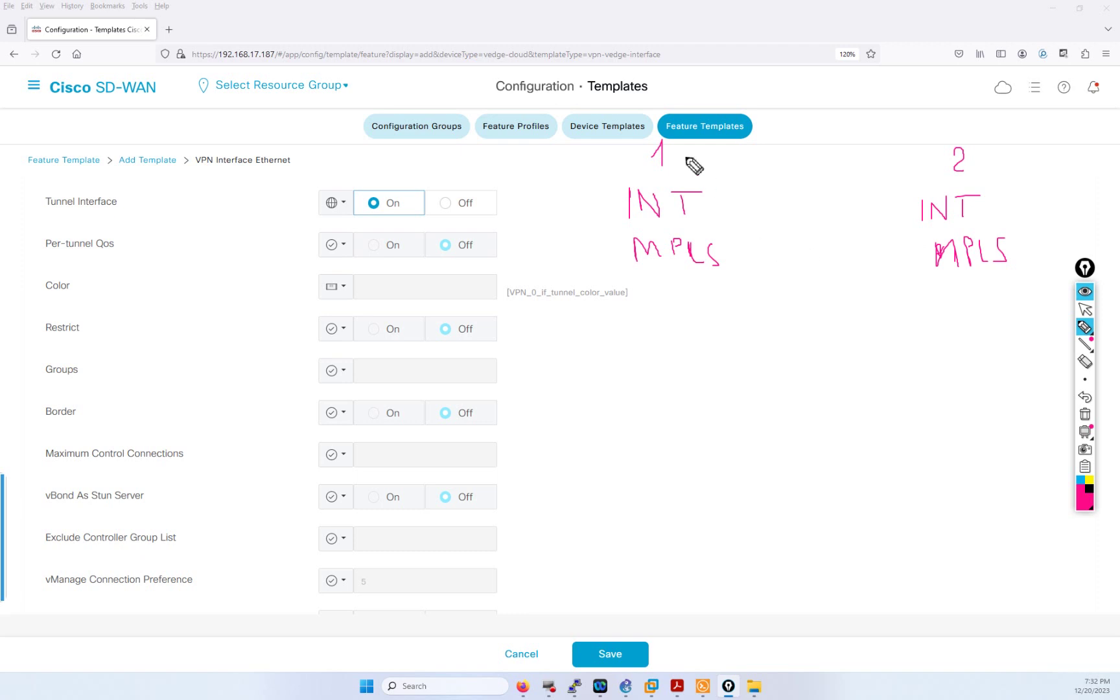
# Step: Draw straight and crossing arrows between the INT and MPLS labels of both sites, clear the drawing, and return to the cursor
pyautogui.moveTo(716, 208); pyautogui.dragTo(875, 220)
pyautogui.moveTo(729, 203)
pyautogui.mouseDown()
pyautogui.moveTo(729, 216)
pyautogui.moveTo(900, 254)
pyautogui.moveTo(900, 264)
pyautogui.mouseUp()
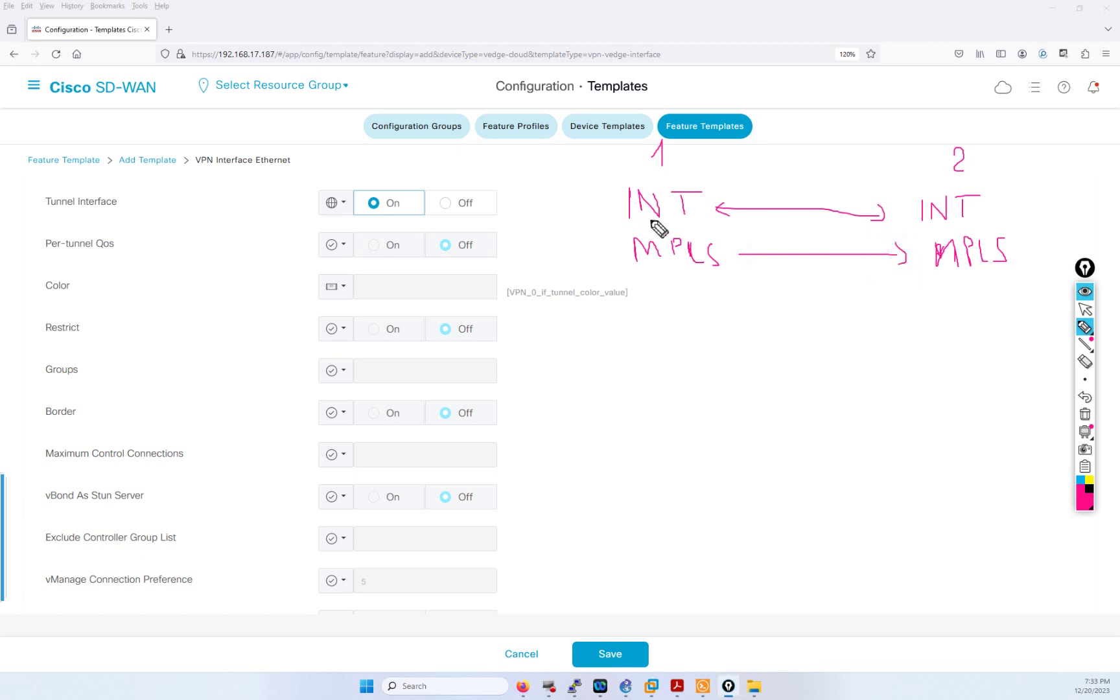
pyautogui.moveTo(738, 243); pyautogui.dragTo(739, 260)
pyautogui.moveTo(748, 218)
pyautogui.mouseDown()
pyautogui.moveTo(856, 247)
pyautogui.moveTo(853, 233)
pyautogui.mouseUp()
pyautogui.moveTo(783, 214)
pyautogui.mouseDown()
pyautogui.moveTo(755, 221)
pyautogui.moveTo(755, 237)
pyautogui.moveTo(863, 193)
pyautogui.moveTo(864, 202)
pyautogui.mouseUp()
pyautogui.moveTo(750, 221); pyautogui.dragTo(768, 251)
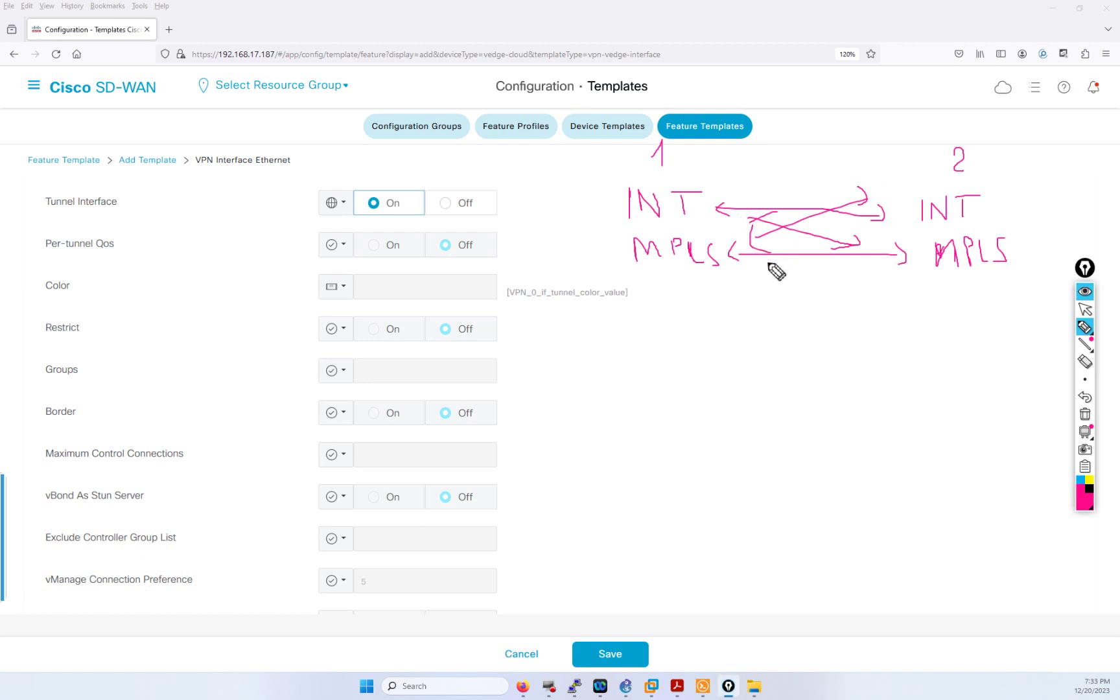
pyautogui.click(1085, 414)
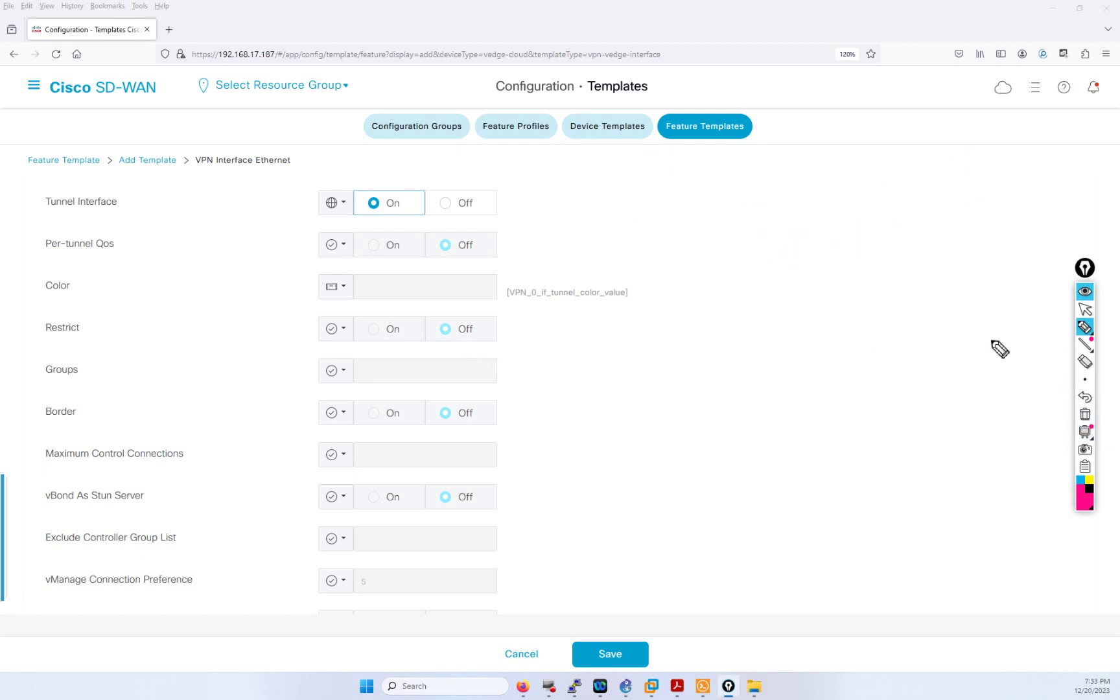
pyautogui.click(1085, 309)
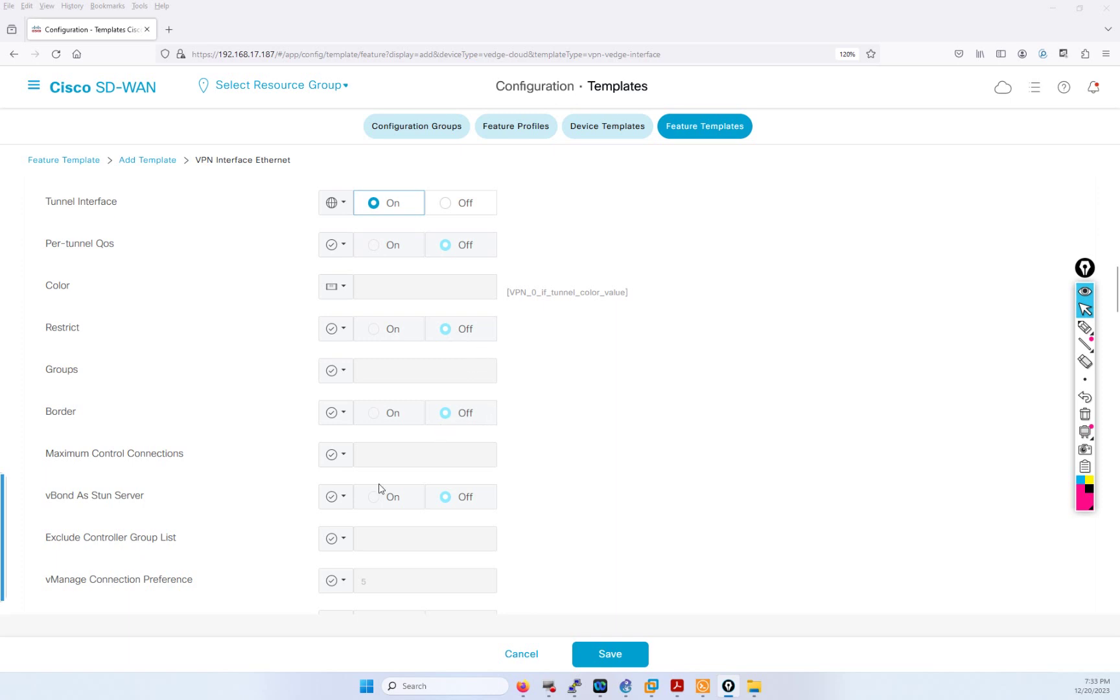
# Step: Circle the All service and its On option under Allow Service with the Epic Pen drawing tool and clear the markings
pyautogui.scroll(-4, 343, 474)
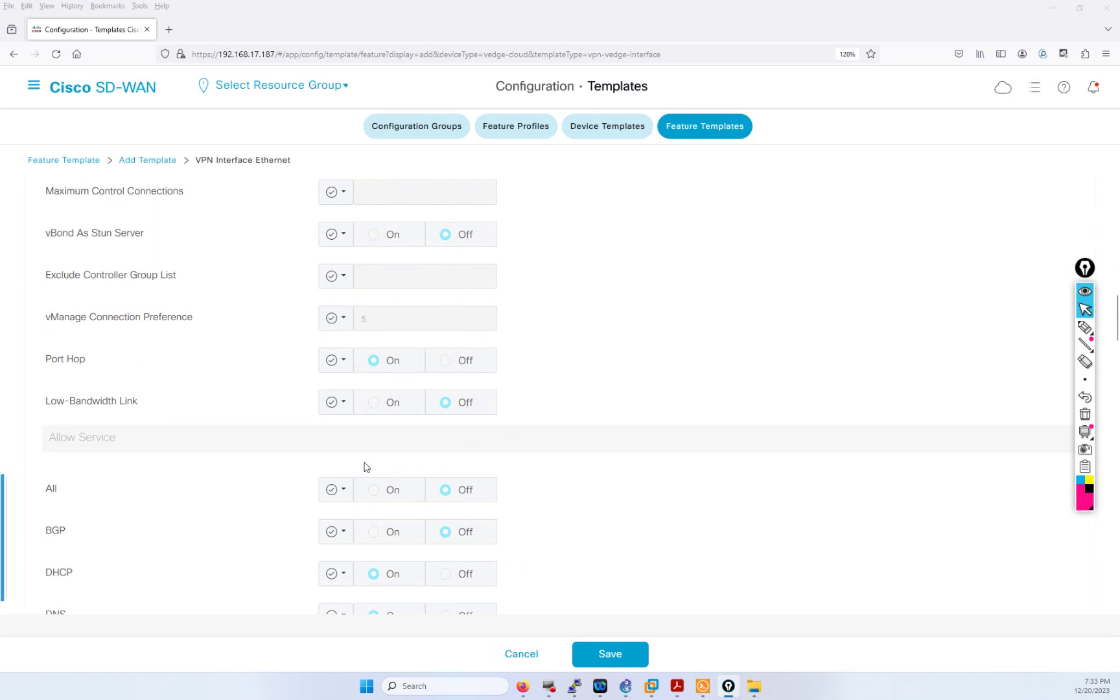
pyautogui.scroll(2, 513, 445)
pyautogui.scroll(-9, 512, 445)
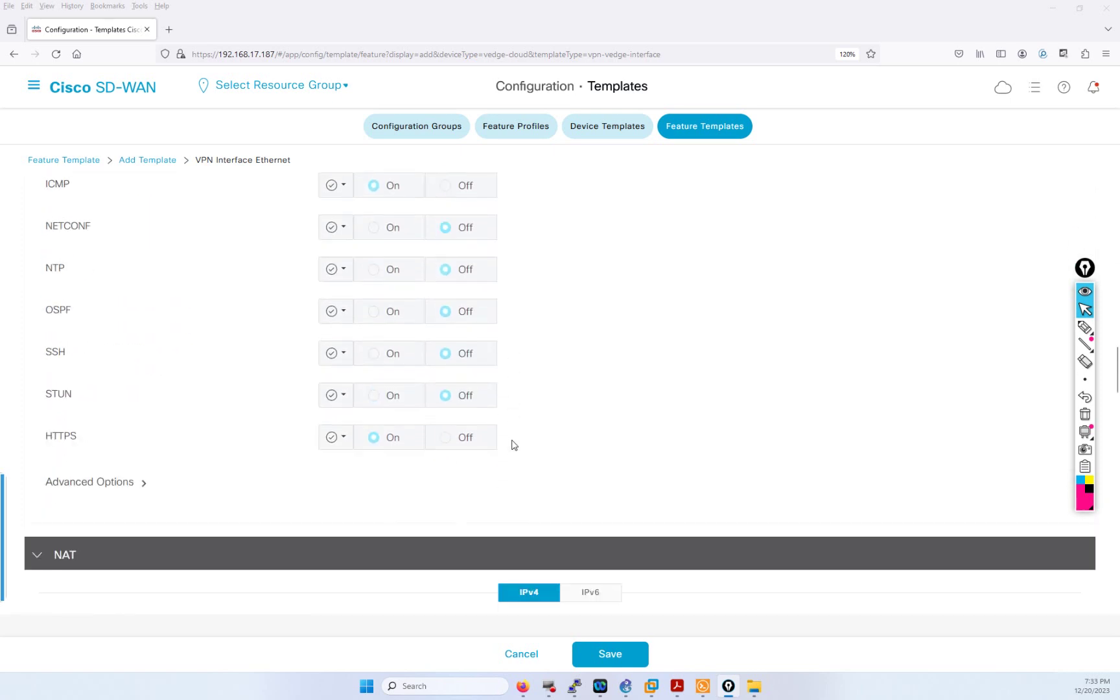
pyautogui.scroll(6, 513, 445)
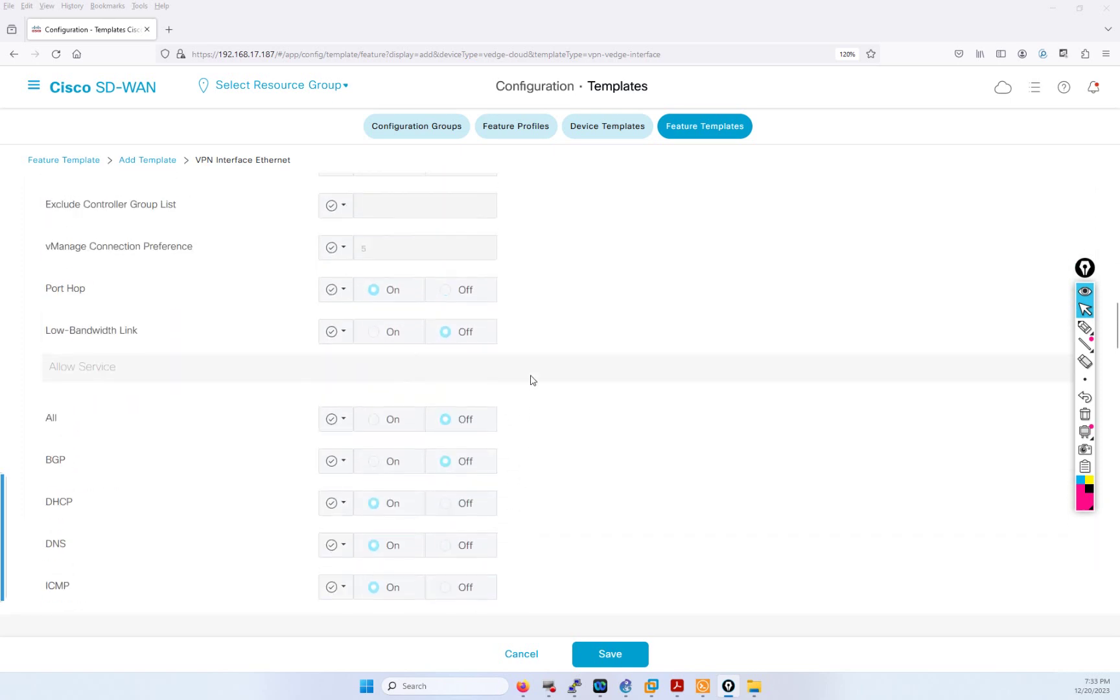
pyautogui.scroll(-2, 530, 381)
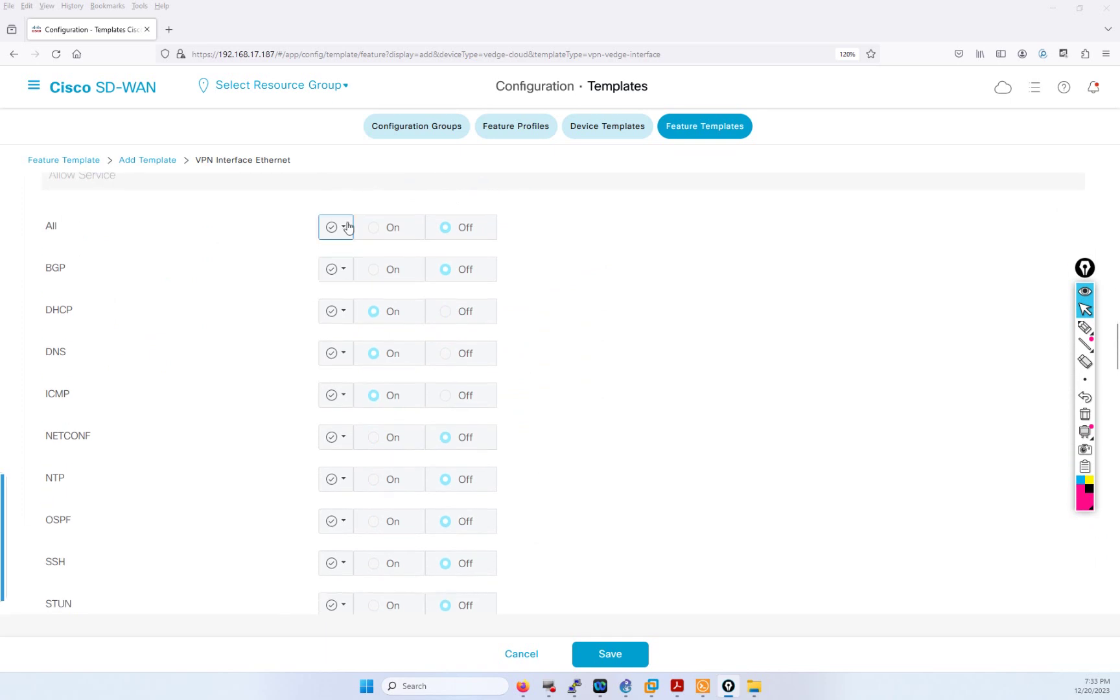
pyautogui.click(1094, 330)
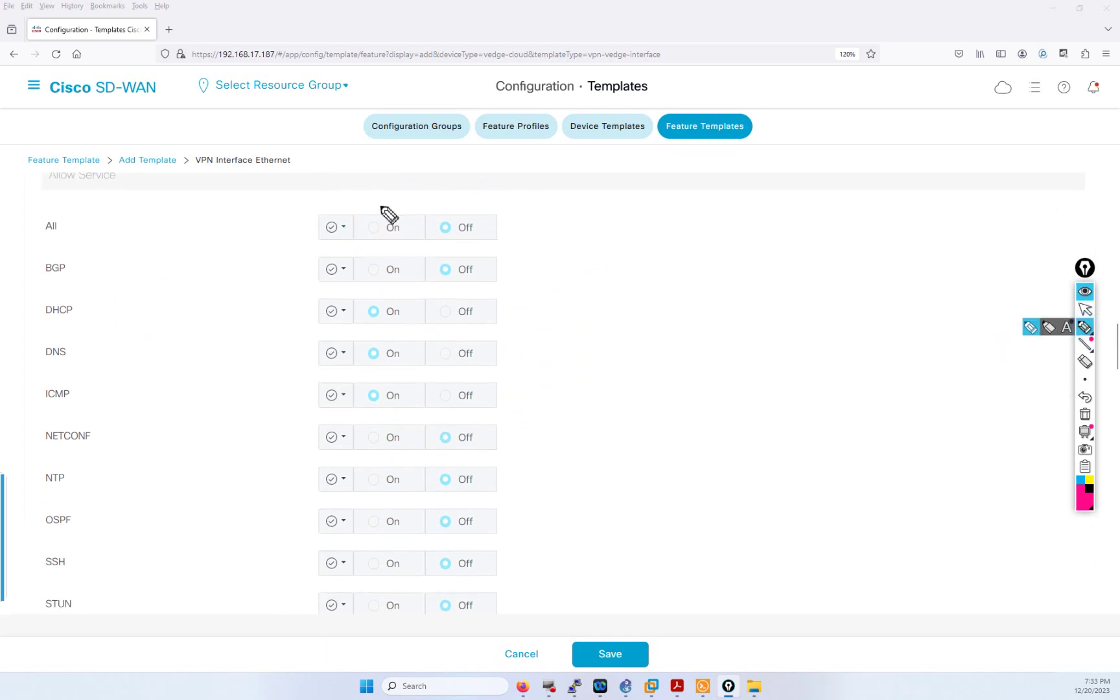
pyautogui.moveTo(379, 203)
pyautogui.mouseDown()
pyautogui.moveTo(370, 208)
pyautogui.moveTo(392, 233)
pyautogui.moveTo(379, 227)
pyautogui.mouseUp()
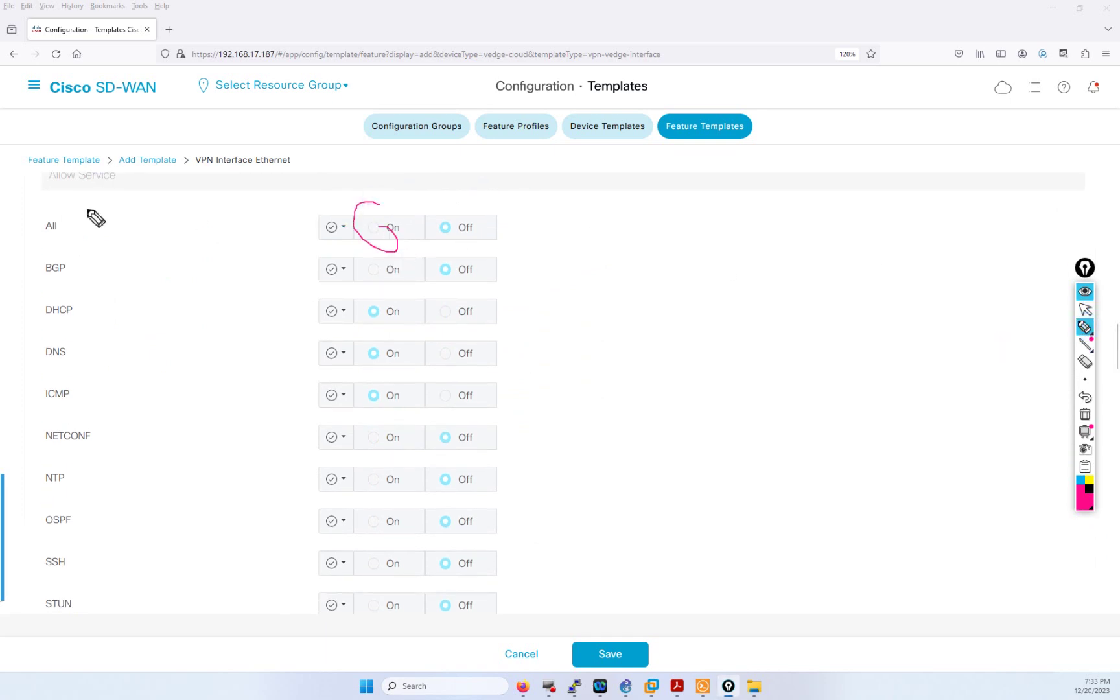
pyautogui.moveTo(90, 205)
pyautogui.mouseDown()
pyautogui.moveTo(23, 238)
pyautogui.moveTo(67, 231)
pyautogui.mouseUp()
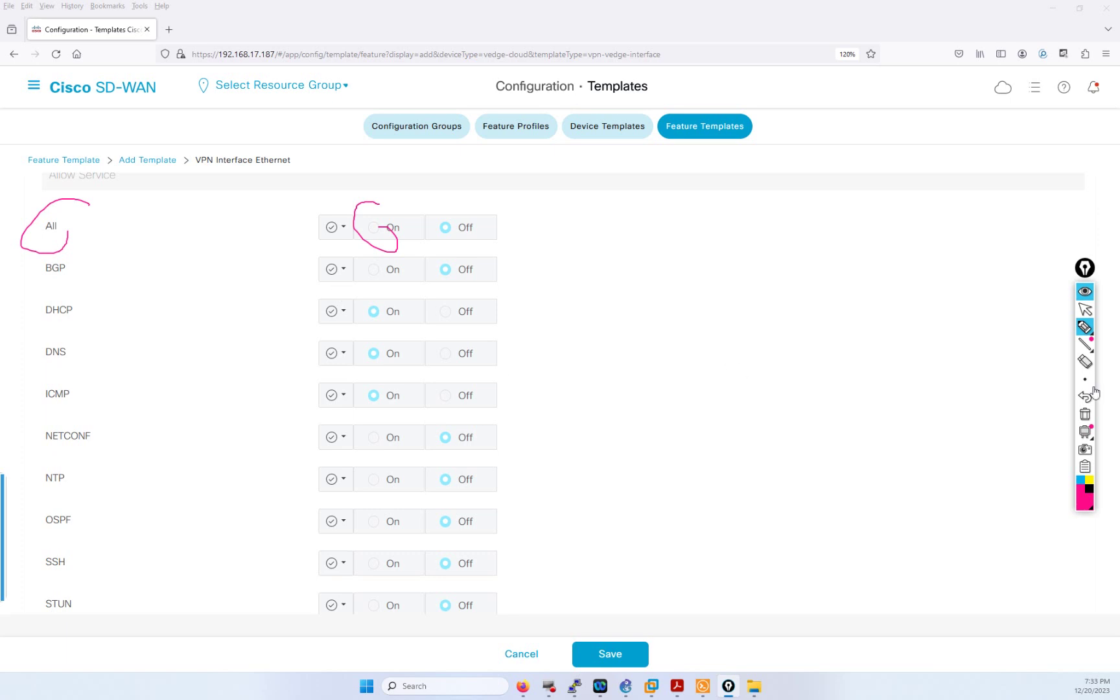
pyautogui.click(1086, 418)
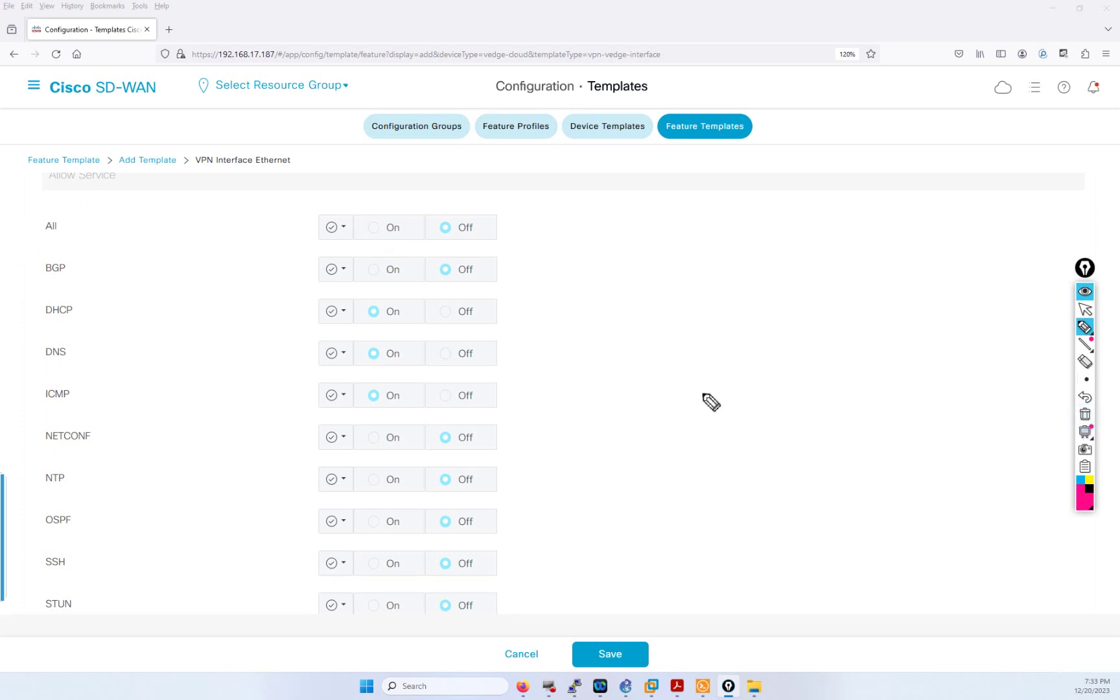
# Step: Expand the tunnel's Advanced Options below Allow Service and review the encapsulation, hold time and hello settings
pyautogui.click(1085, 310)
pyautogui.scroll(-3, 662, 315)
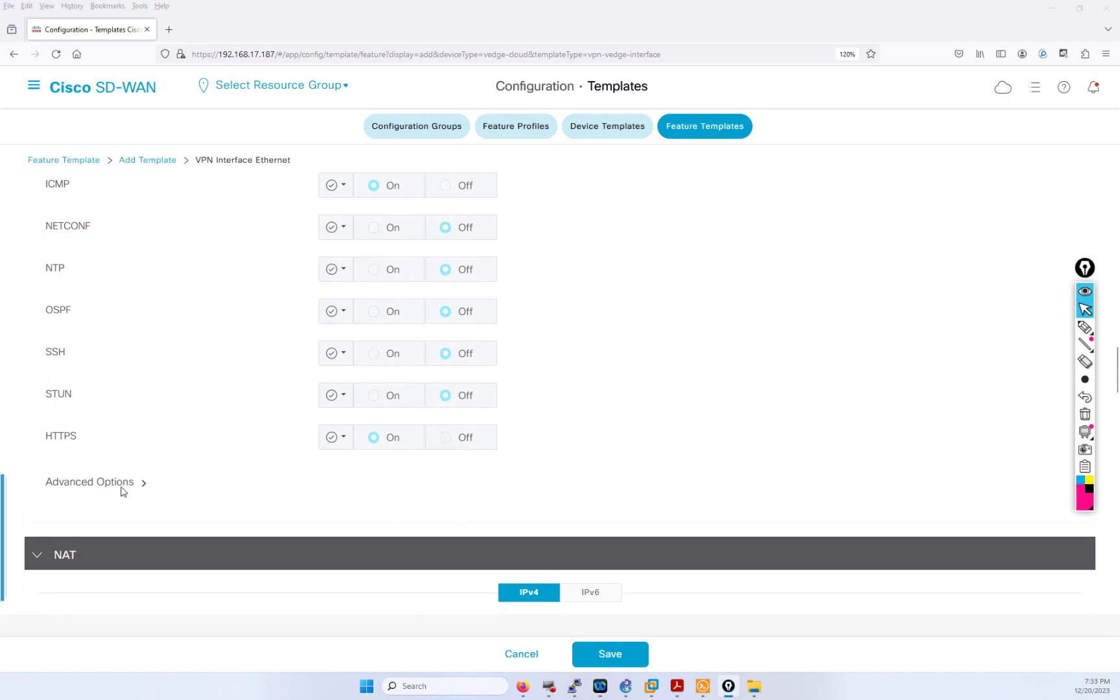
pyautogui.click(123, 491)
pyautogui.scroll(-10, 428, 531)
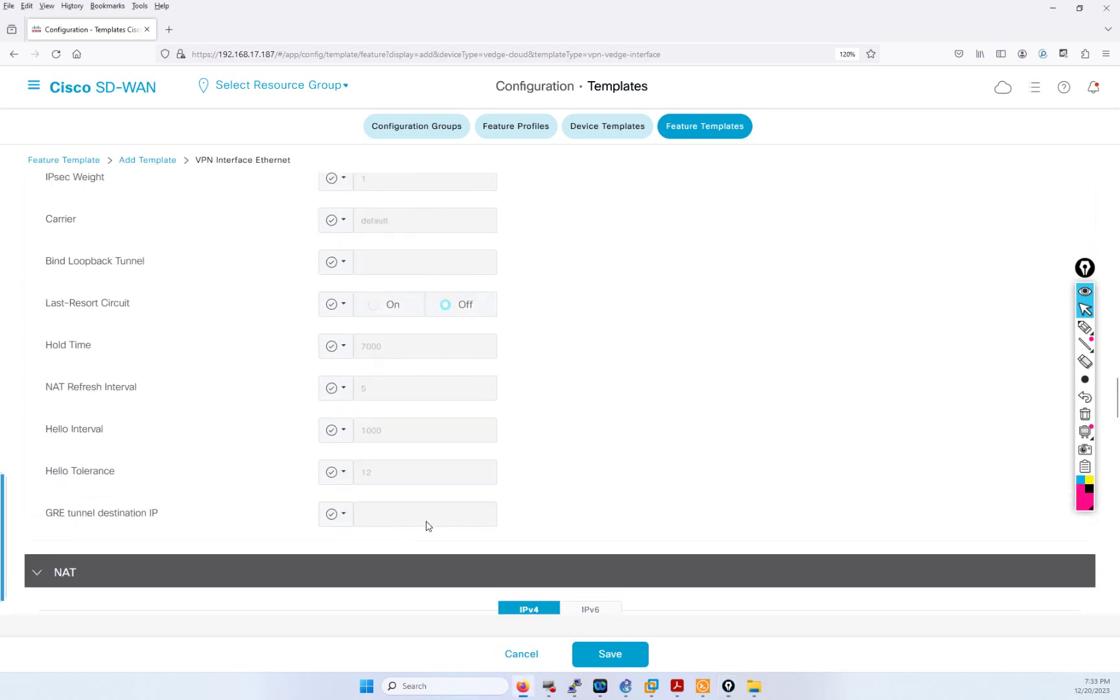
pyautogui.scroll(5, 422, 454)
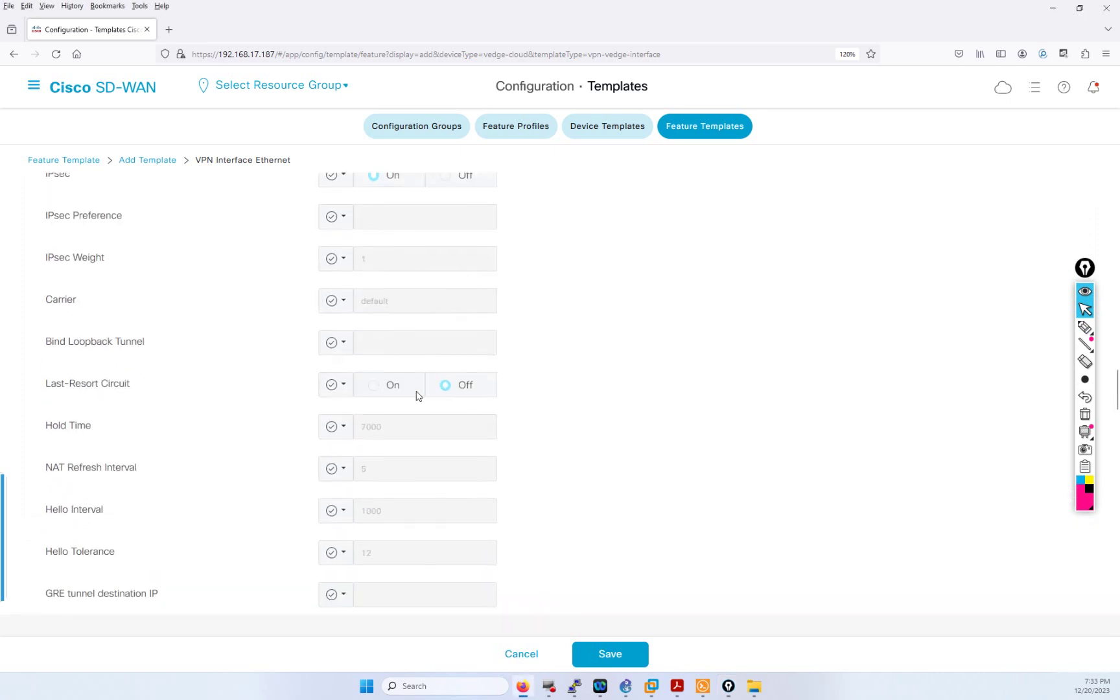
# Step: Mark IPsec and its On option under Encapsulation with the Epic Pen drawing tool, choose the smallest brush size, and return to the cursor
pyautogui.click(1086, 328)
pyautogui.moveTo(77, 315)
pyautogui.mouseDown()
pyautogui.moveTo(48, 322)
pyautogui.moveTo(69, 347)
pyautogui.mouseUp()
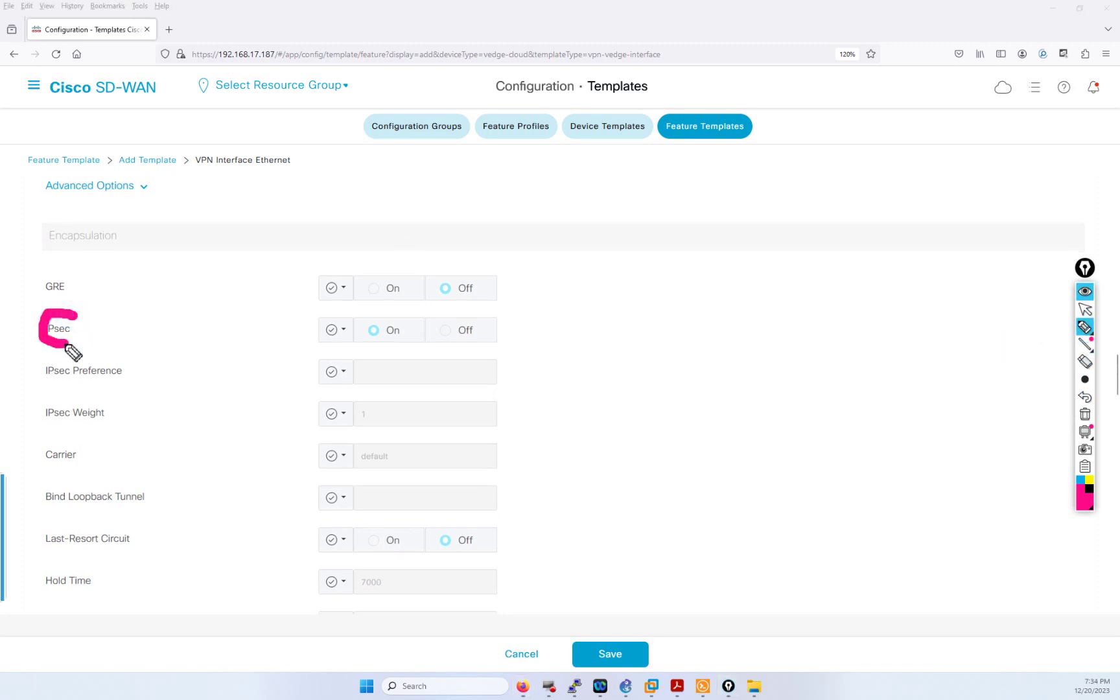
pyautogui.moveTo(389, 312)
pyautogui.mouseDown()
pyautogui.moveTo(353, 319)
pyautogui.moveTo(360, 345)
pyautogui.moveTo(396, 344)
pyautogui.mouseUp()
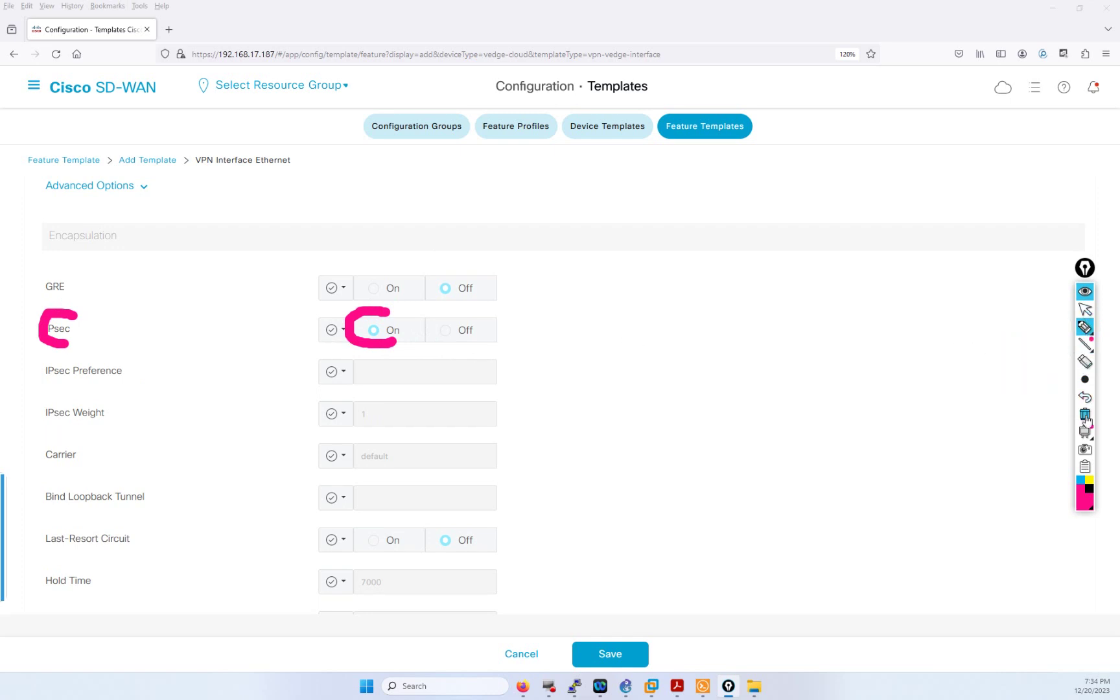
pyautogui.moveTo(1082, 377)
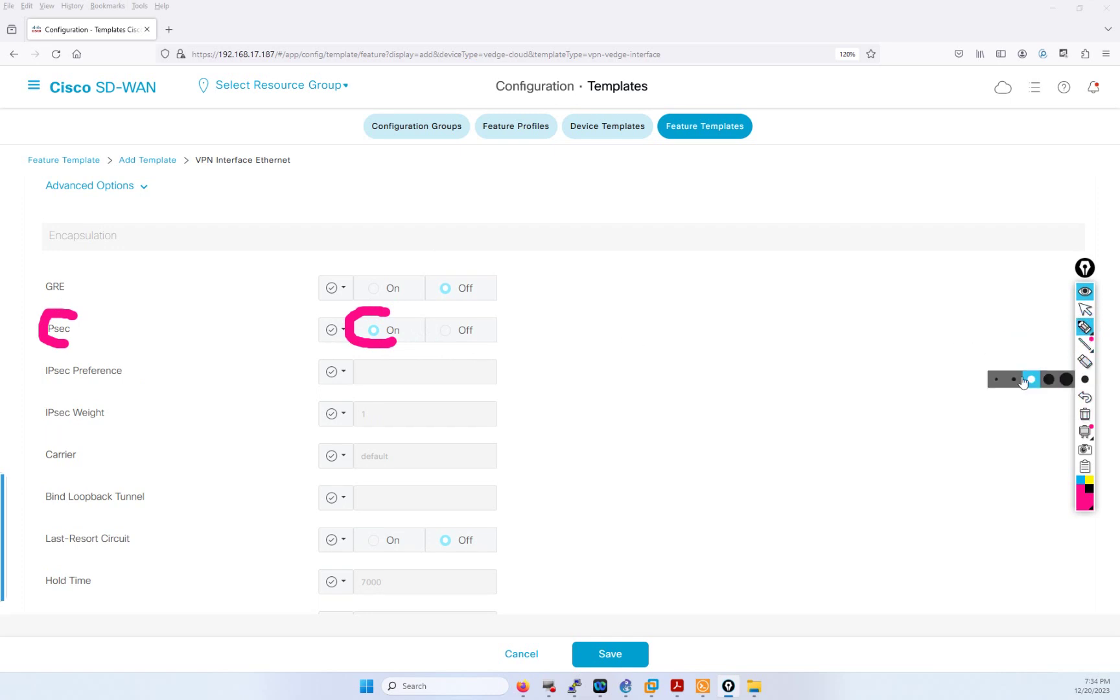
pyautogui.click(997, 379)
pyautogui.click(1085, 310)
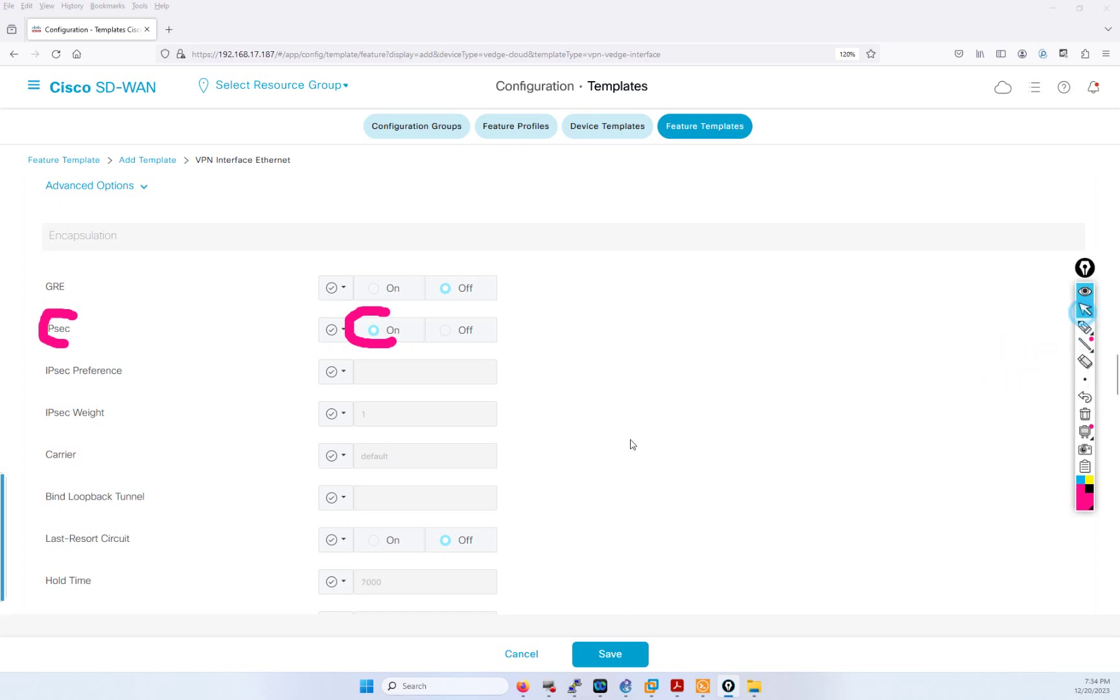
# Step: Review the remaining NAT, VRRP, ACL/QOS, ARP and Advanced sections, clear the pen markings, and save the VPN 0 interface template
pyautogui.scroll(-6, 566, 471)
pyautogui.scroll(-3, 564, 470)
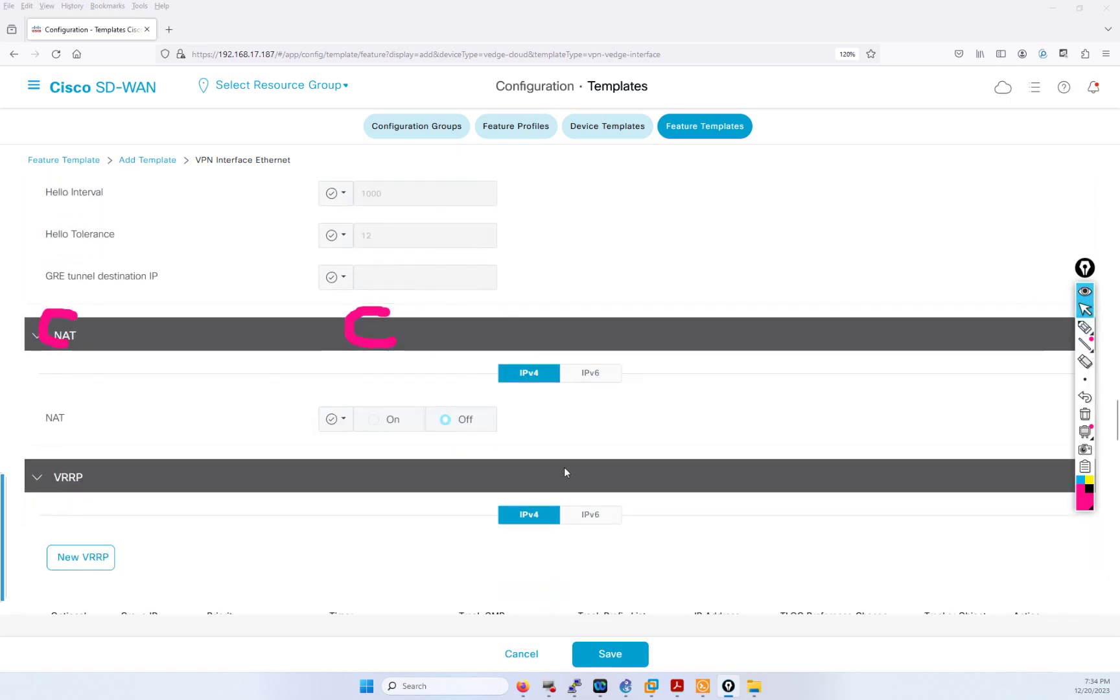
pyautogui.scroll(-5, 308, 500)
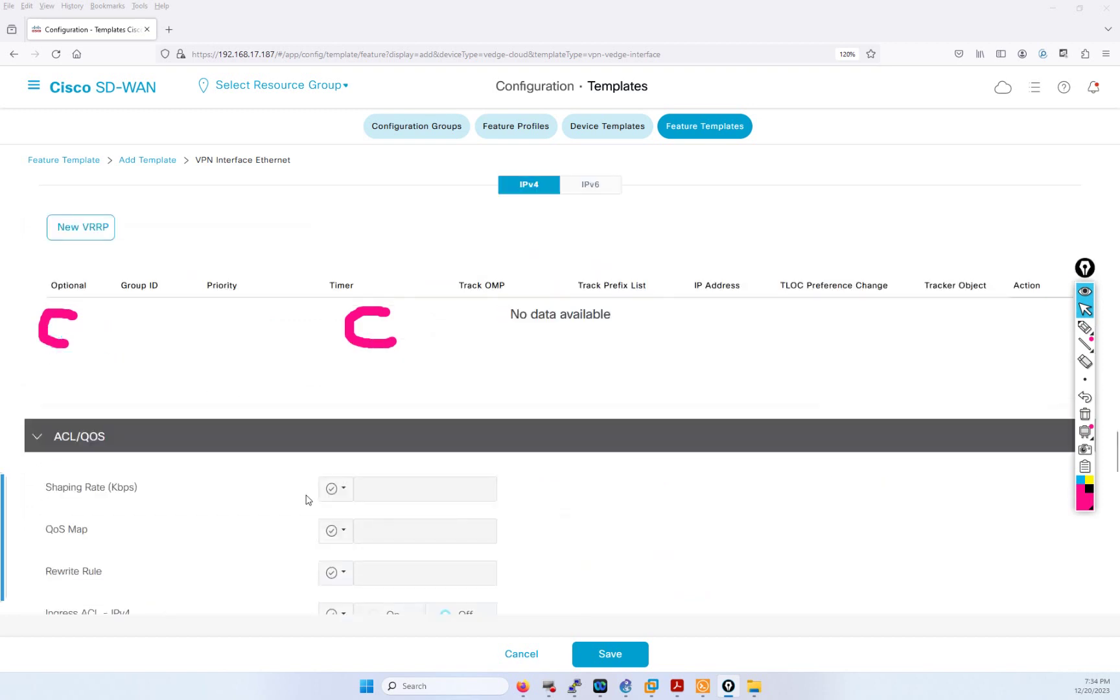
pyautogui.scroll(-10, 181, 445)
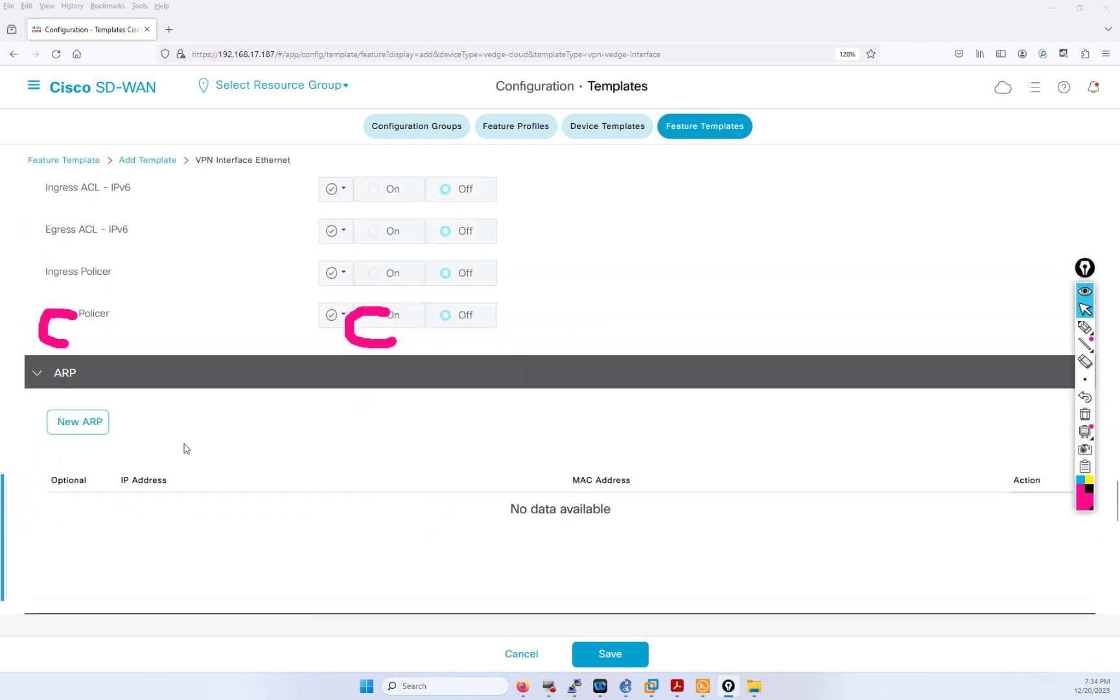
pyautogui.scroll(-6, 191, 447)
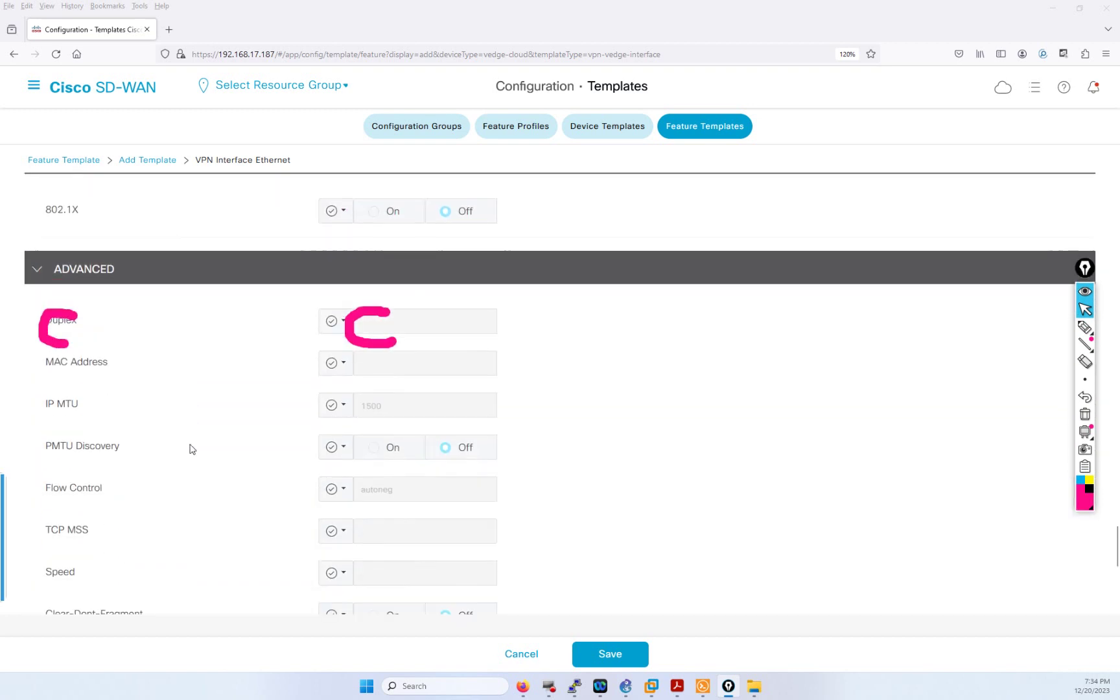
pyautogui.scroll(-3, 163, 399)
pyautogui.scroll(2, 167, 358)
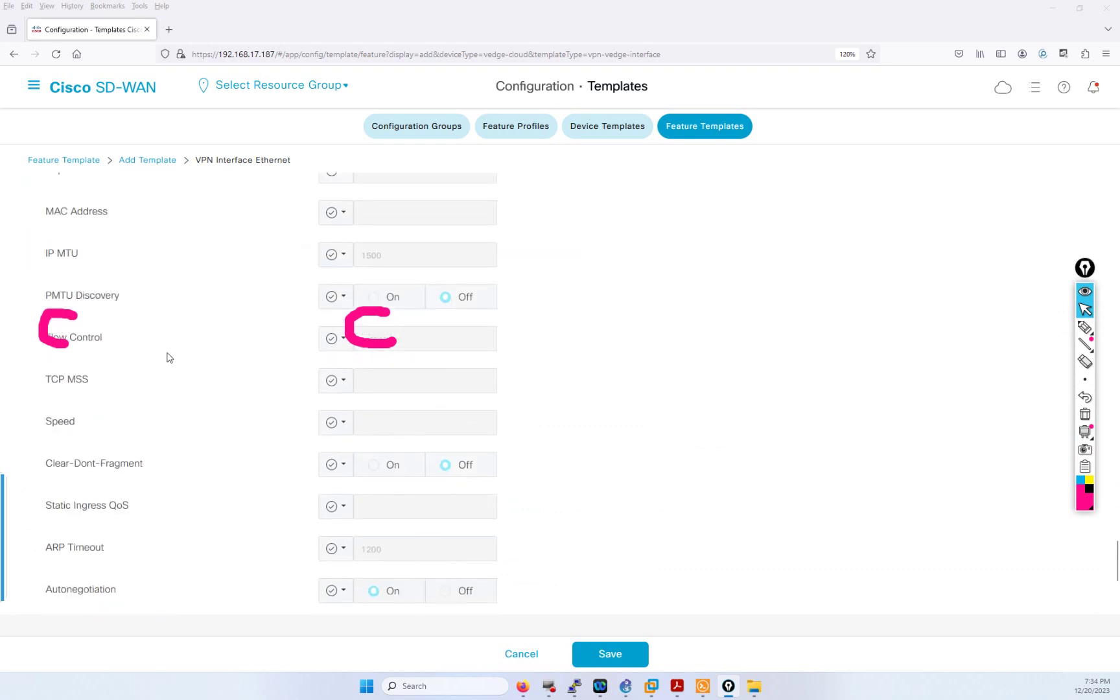
pyautogui.click(1085, 414)
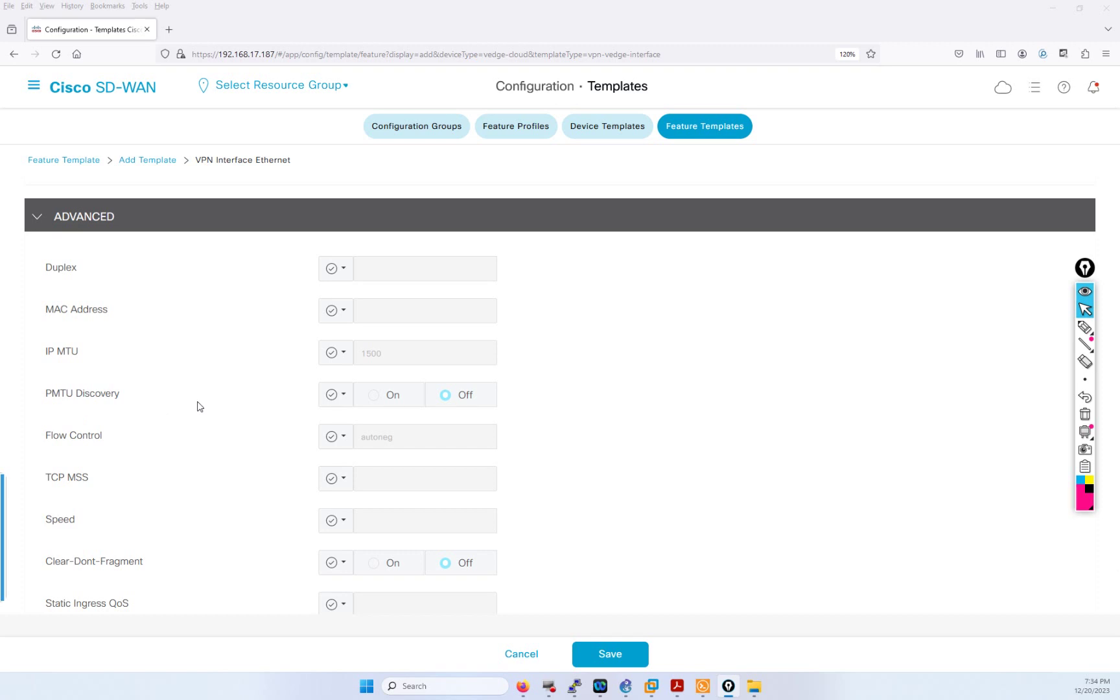
pyautogui.scroll(-1, 208, 442)
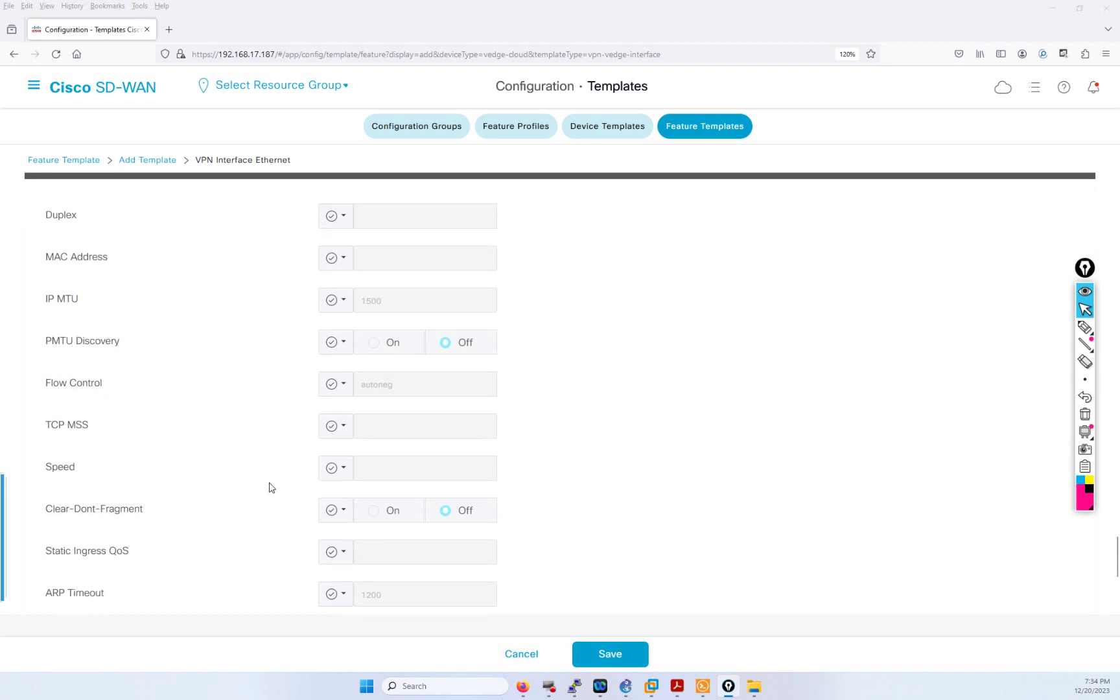
pyautogui.scroll(-6, 332, 497)
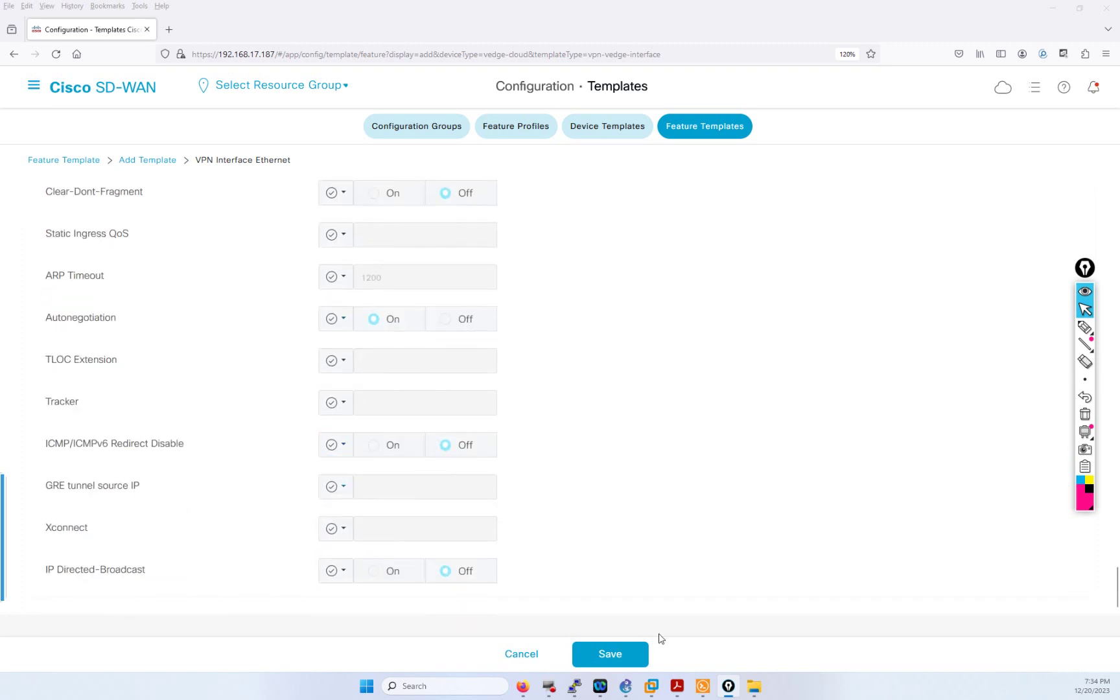
pyautogui.click(618, 655)
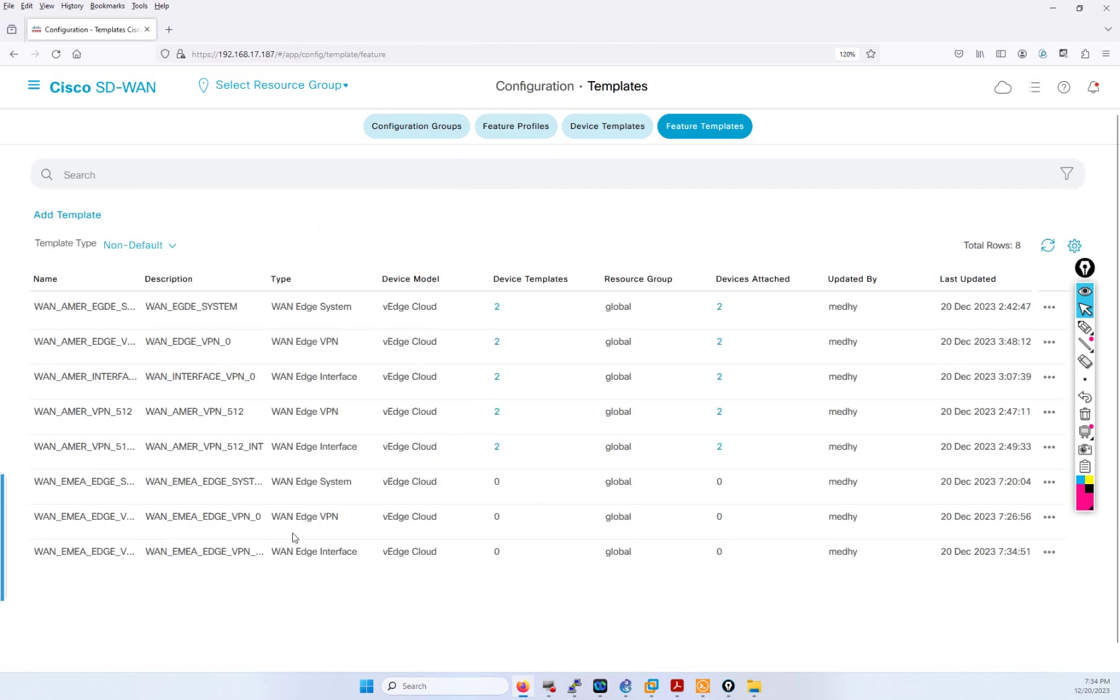
# Step: Add a new feature template for the vEdge Cloud device model, choosing the VPN template type
pyautogui.click(76, 216)
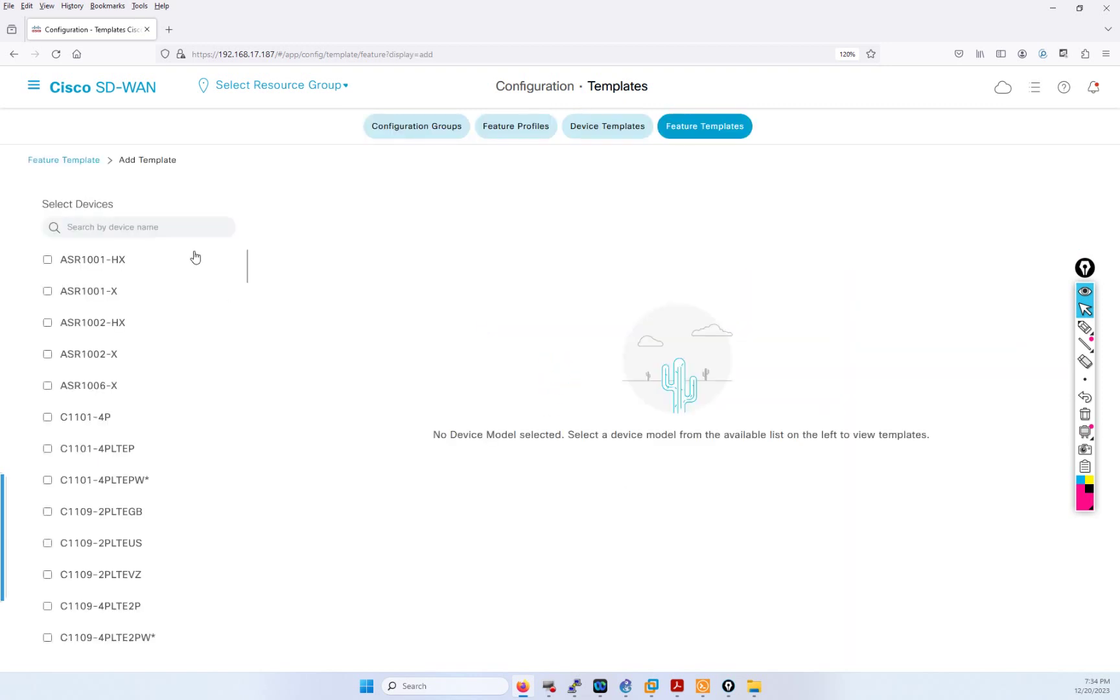
pyautogui.moveTo(245, 268); pyautogui.dragTo(269, 646)
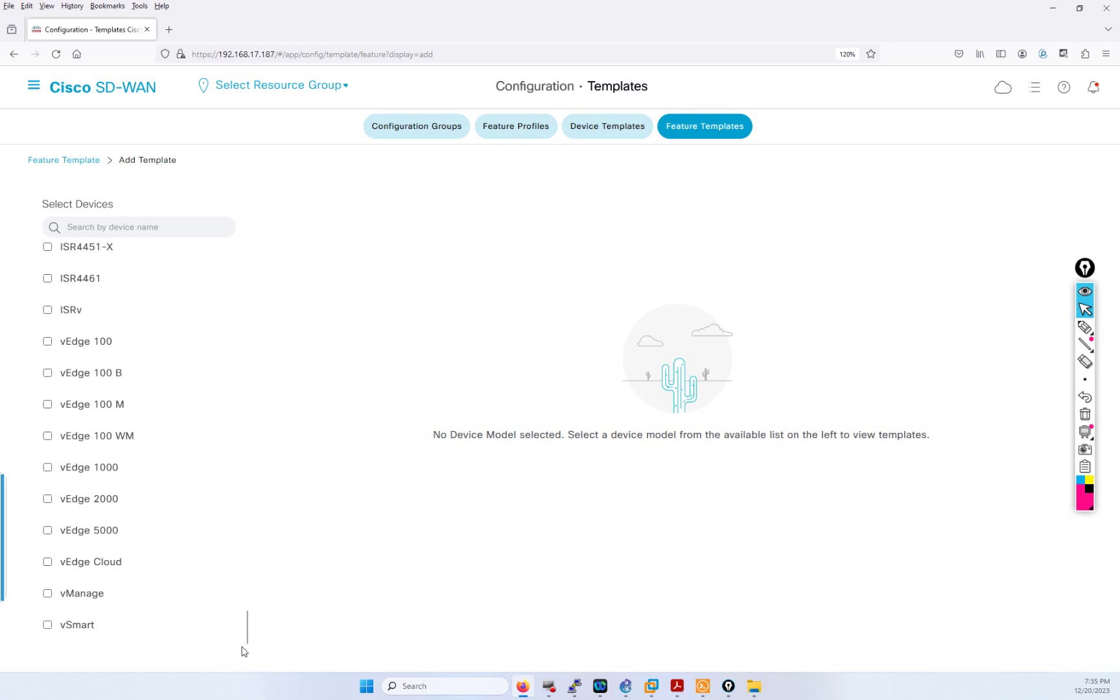
pyautogui.click(97, 564)
pyautogui.scroll(-3, 671, 453)
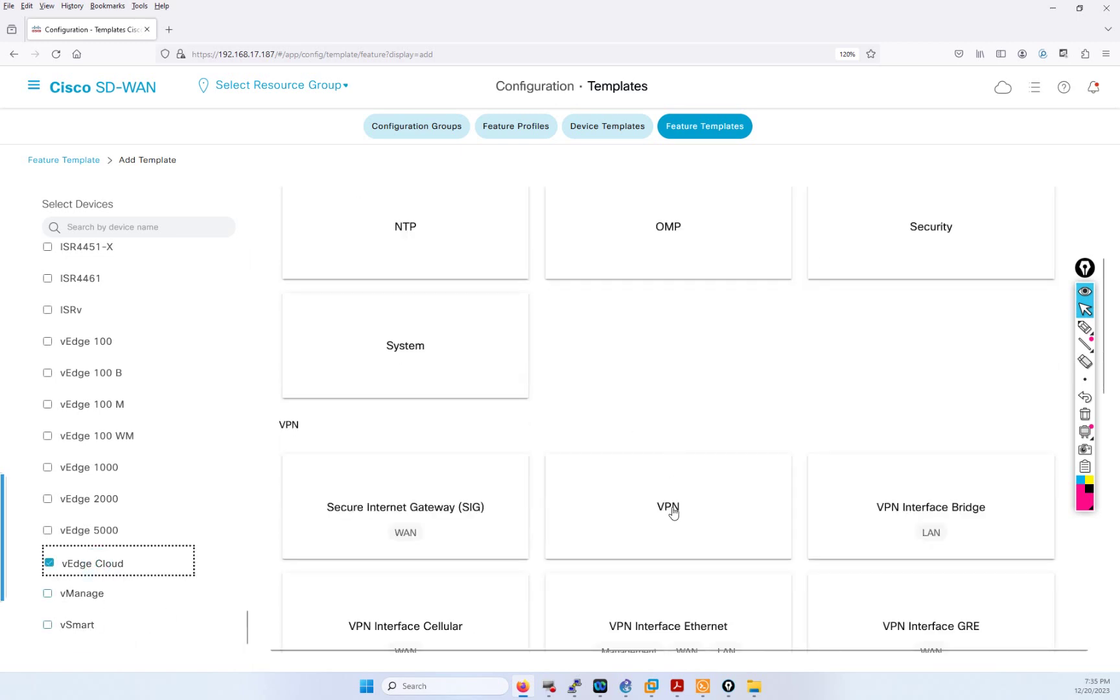
pyautogui.click(672, 510)
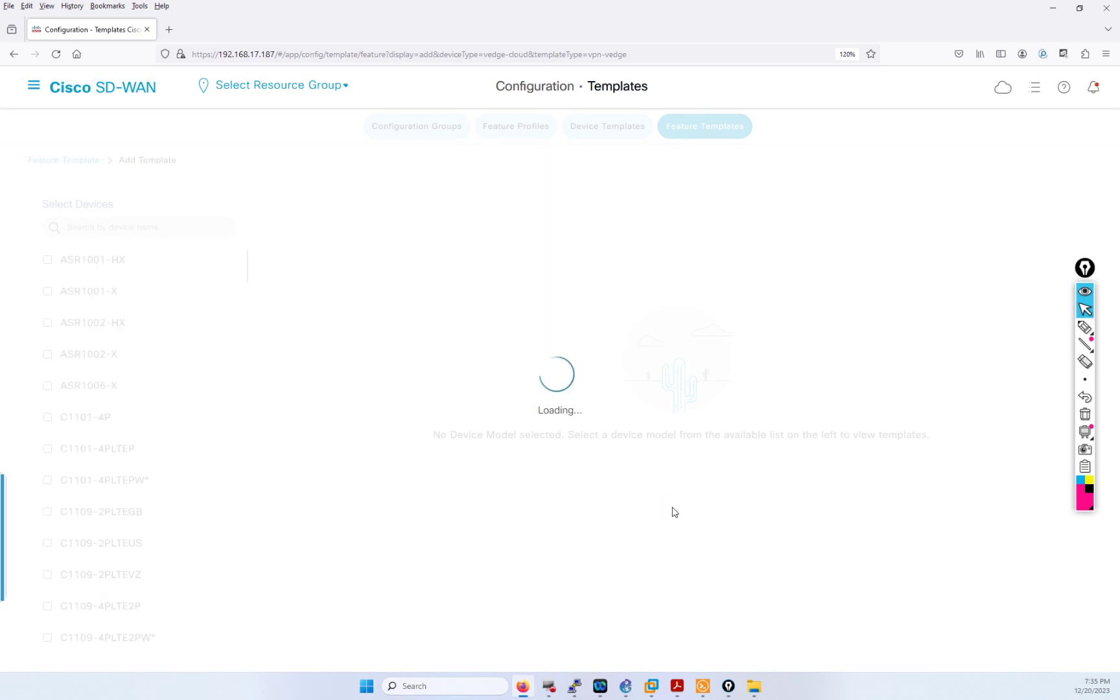
# Step: Switch to the vEdge-S-33 session in Solar-PuTTY, erase the pending color command, and leave configuration mode with end
pyautogui.click(702, 686)
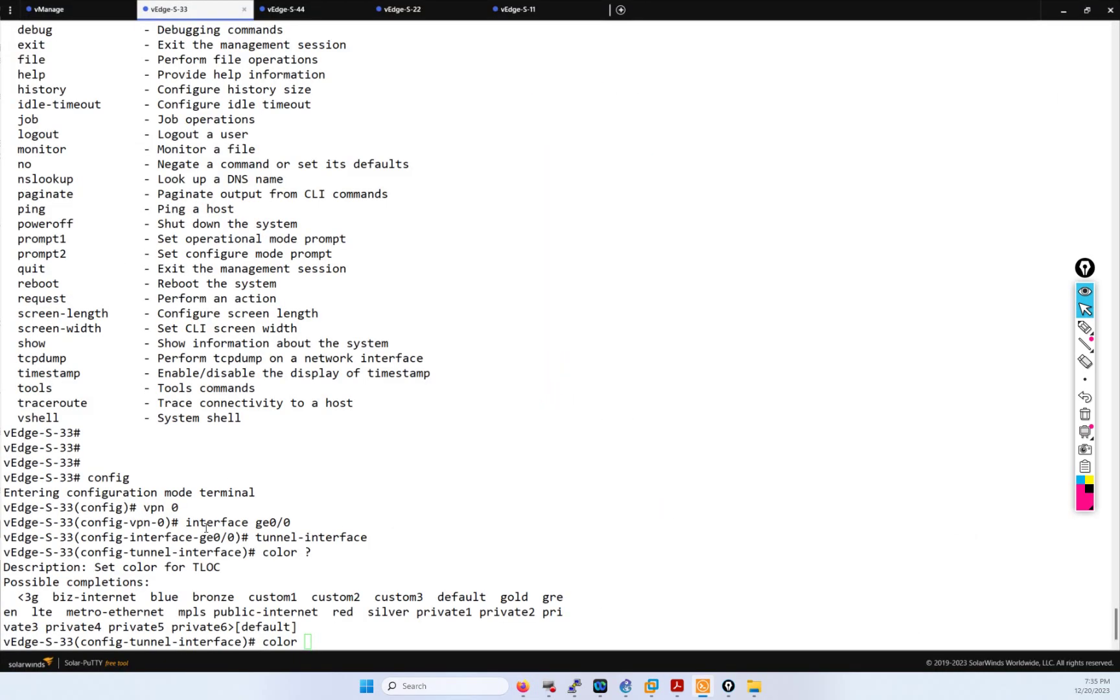
pyautogui.click(572, 662)
pyautogui.click(585, 604)
pyautogui.press('BackSpace')
pyautogui.press('BackSpace')
pyautogui.press('BackSpace')
pyautogui.press('BackSpace')
pyautogui.press('BackSpace')
pyautogui.press('BackSpace')
pyautogui.write('end')
pyautogui.press('Return')
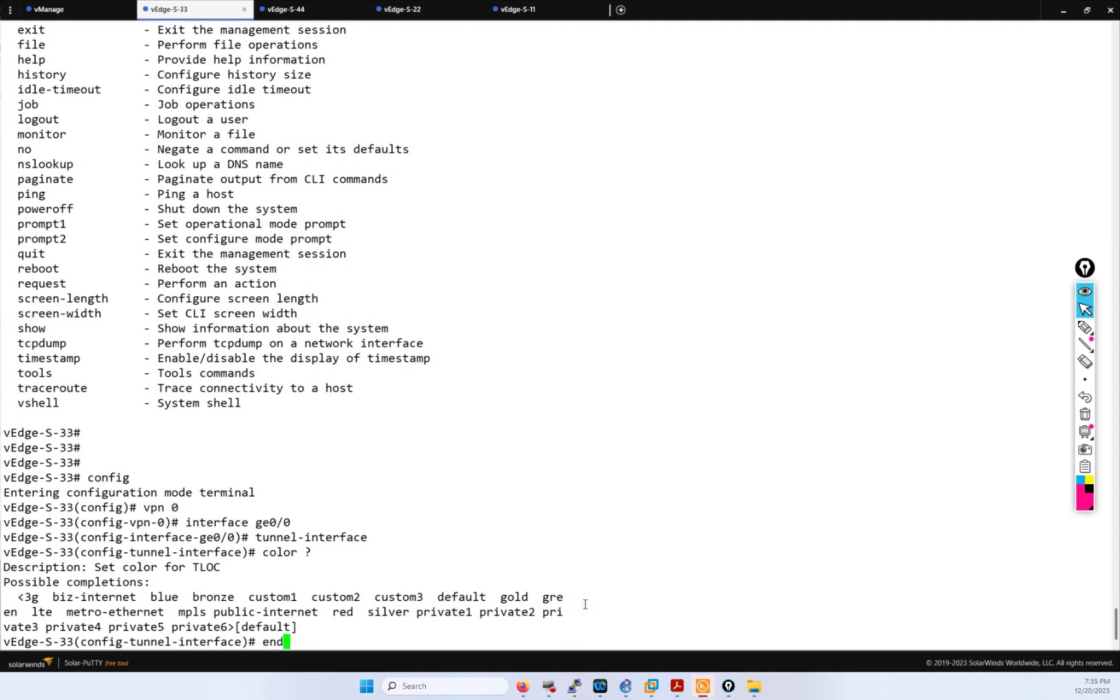
# Step: Display the management VPN configuration with show running-config vpn 512 and highlight its interface eth0 lines
pyautogui.write('show running-config')
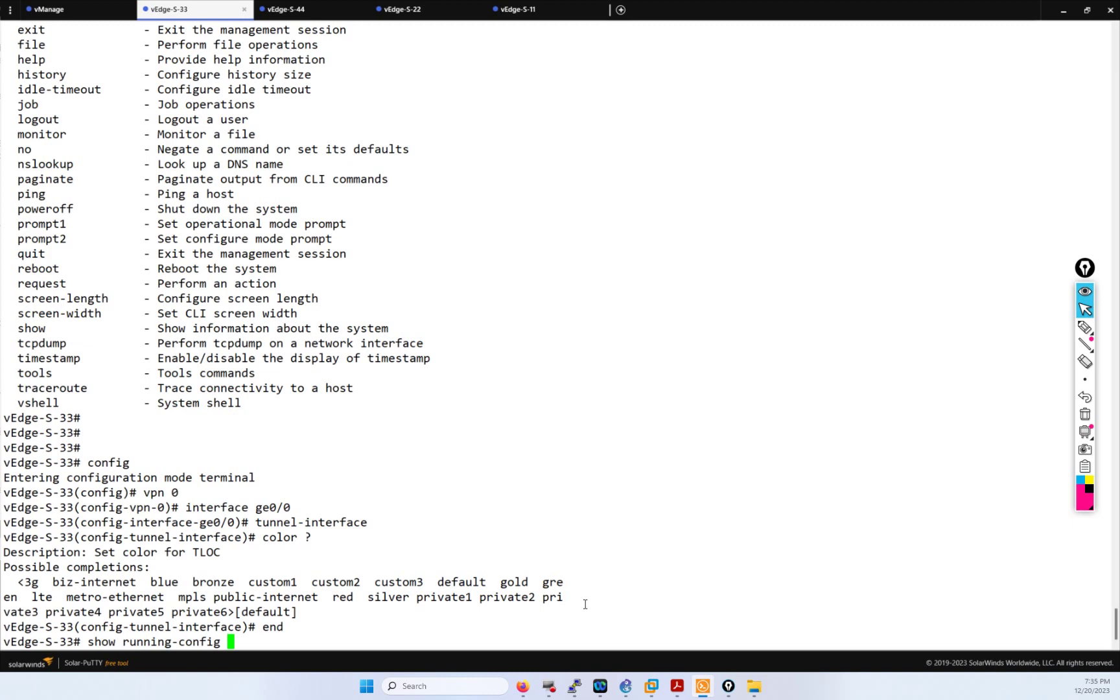
pyautogui.write('vpn 512')
pyautogui.press('Return')
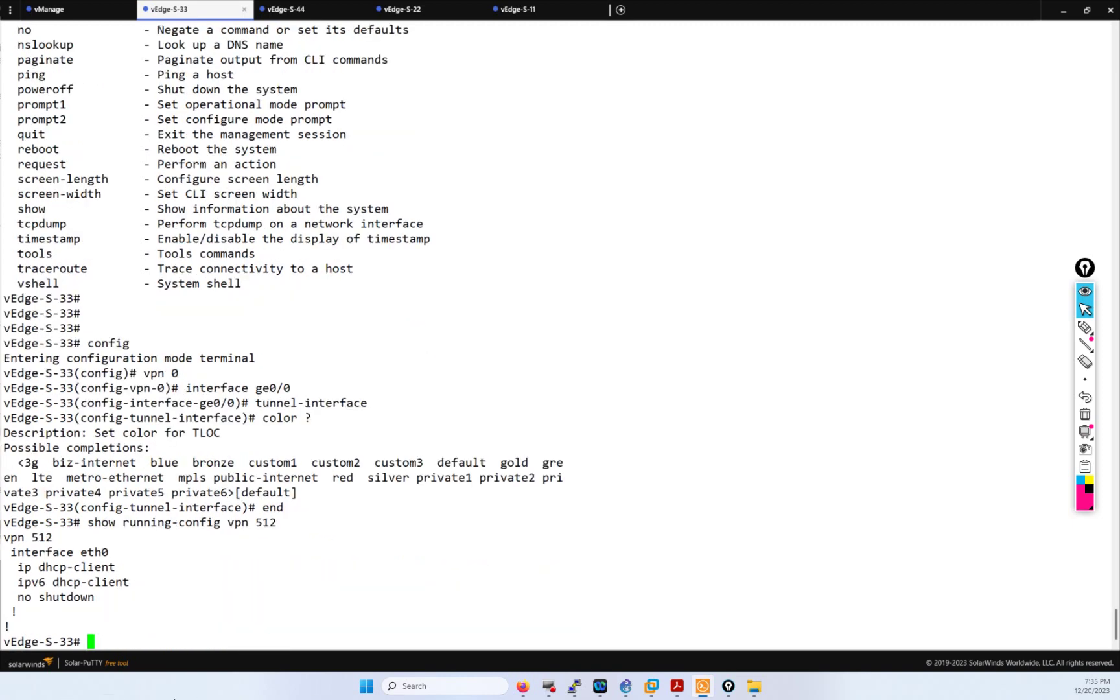
pyautogui.moveTo(178, 610); pyautogui.dragTo(26, 540)
pyautogui.click(163, 608)
# Step: Return to Cisco SD-WAN in Firefox and enter WAN_EMEA_EDGE_VPN_512 as both the template name and the description
pyautogui.click(525, 689)
pyautogui.scroll(5, 210, 302)
pyautogui.scroll(15, 118, 299)
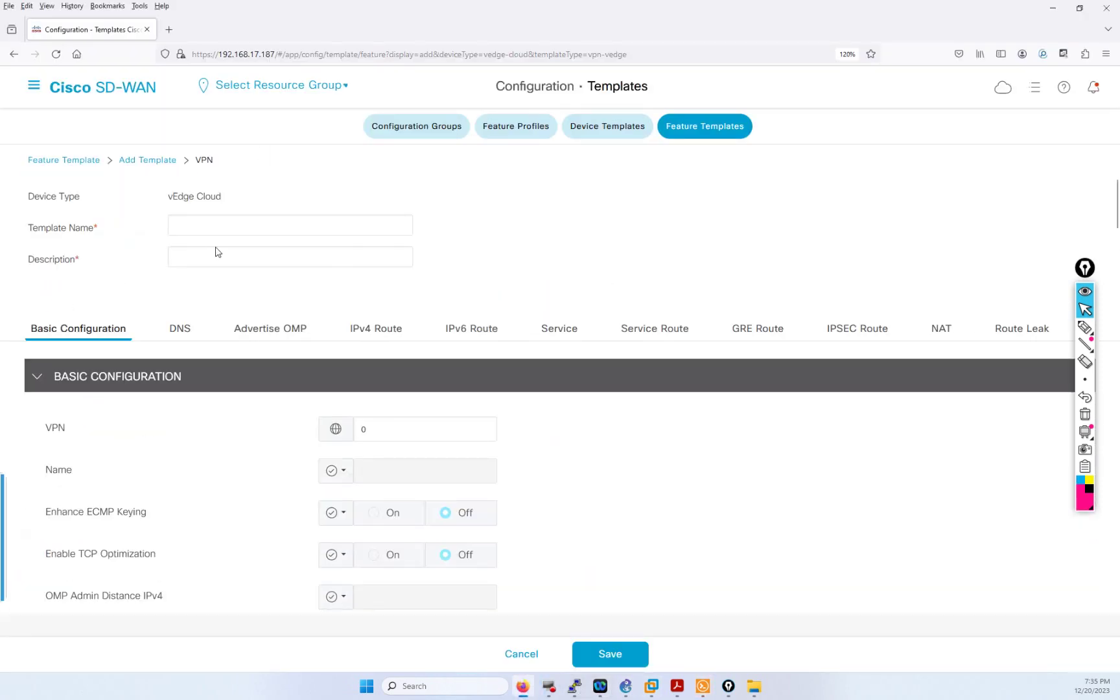
pyautogui.click(216, 227)
pyautogui.write('w')
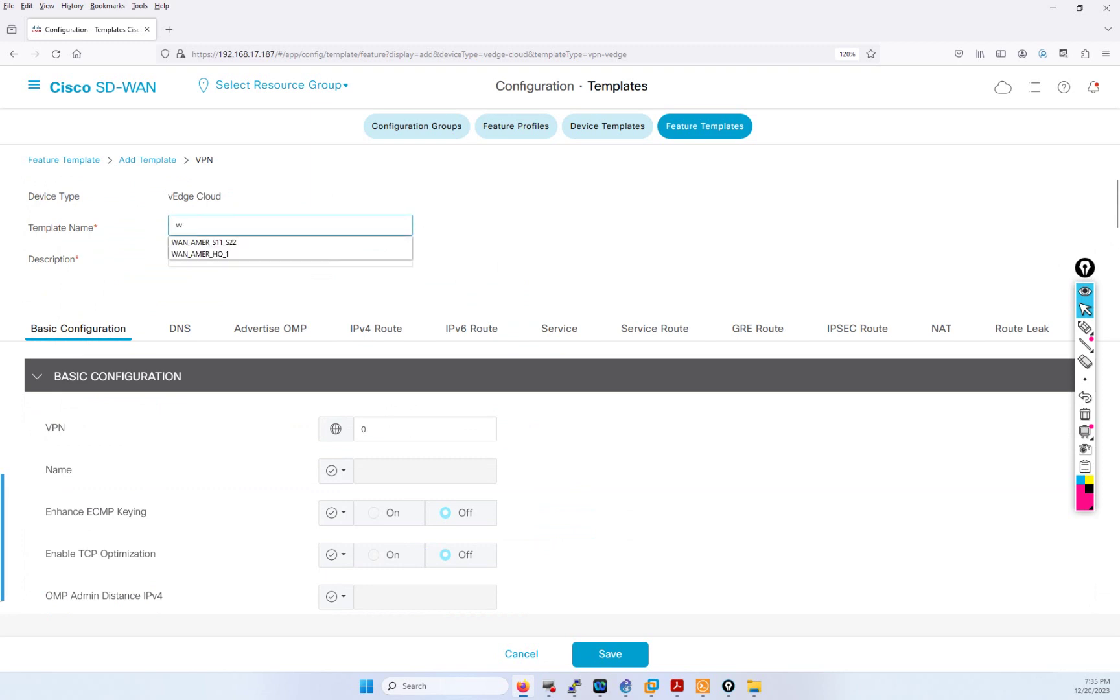
pyautogui.press('BackSpace')
pyautogui.write('WA')
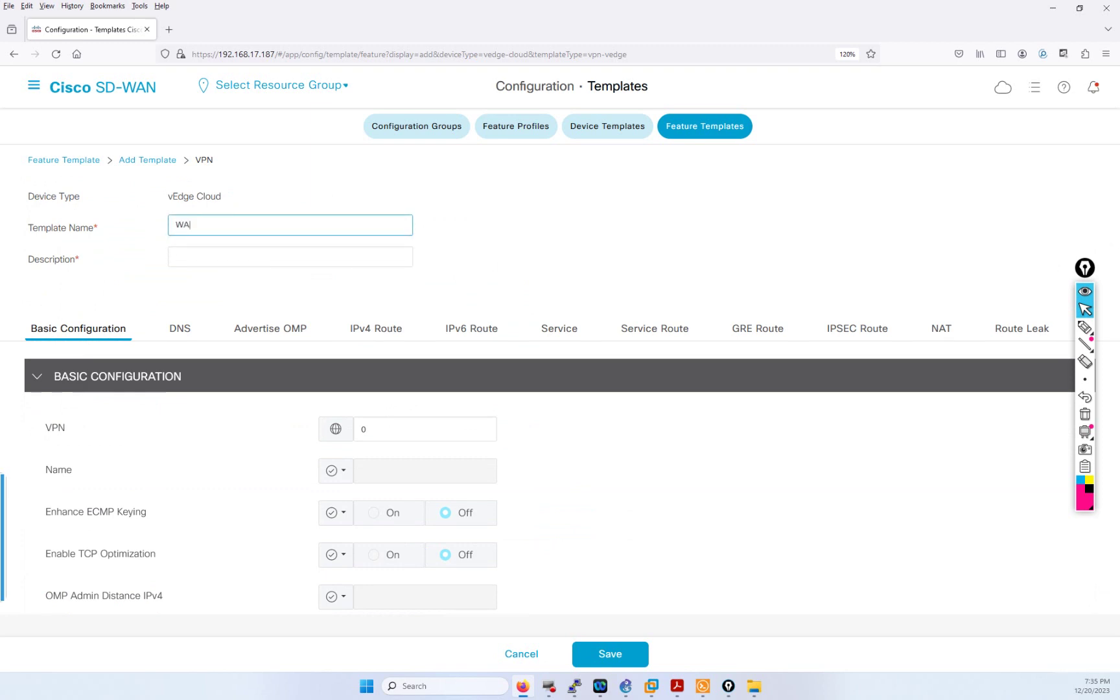
pyautogui.write('N_EMEA_EDGE_VPN_512')
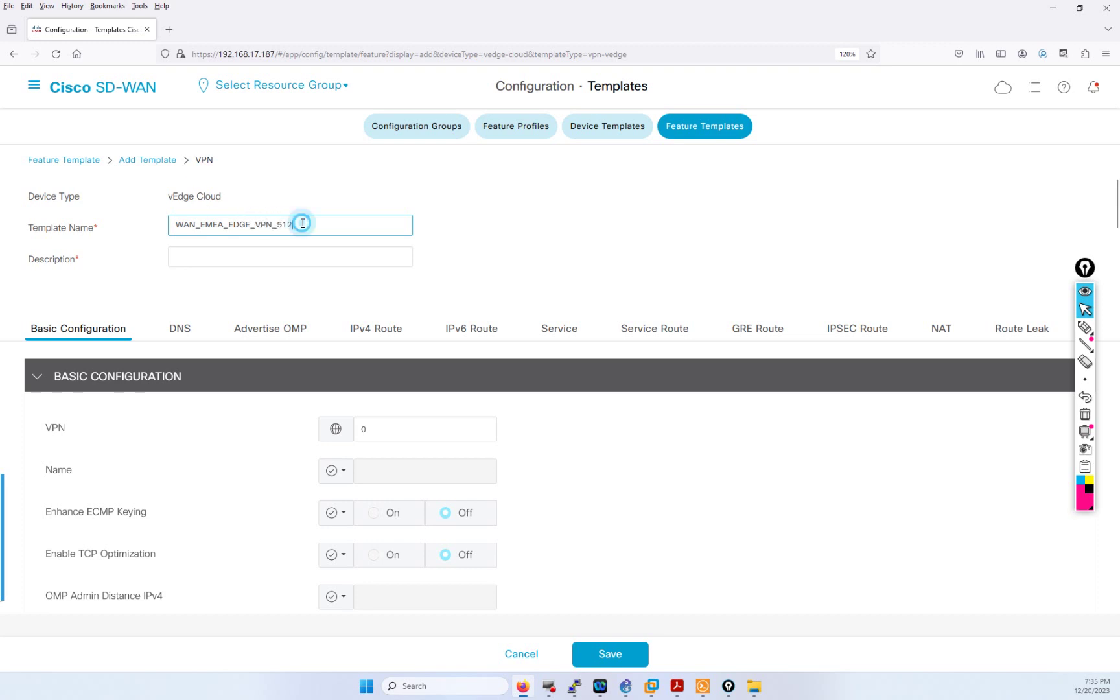
pyautogui.moveTo(302, 223); pyautogui.dragTo(172, 228)
pyautogui.hotkey('ctrl', 'c')
pyautogui.click(239, 257)
pyautogui.hotkey('ctrl', 'v')
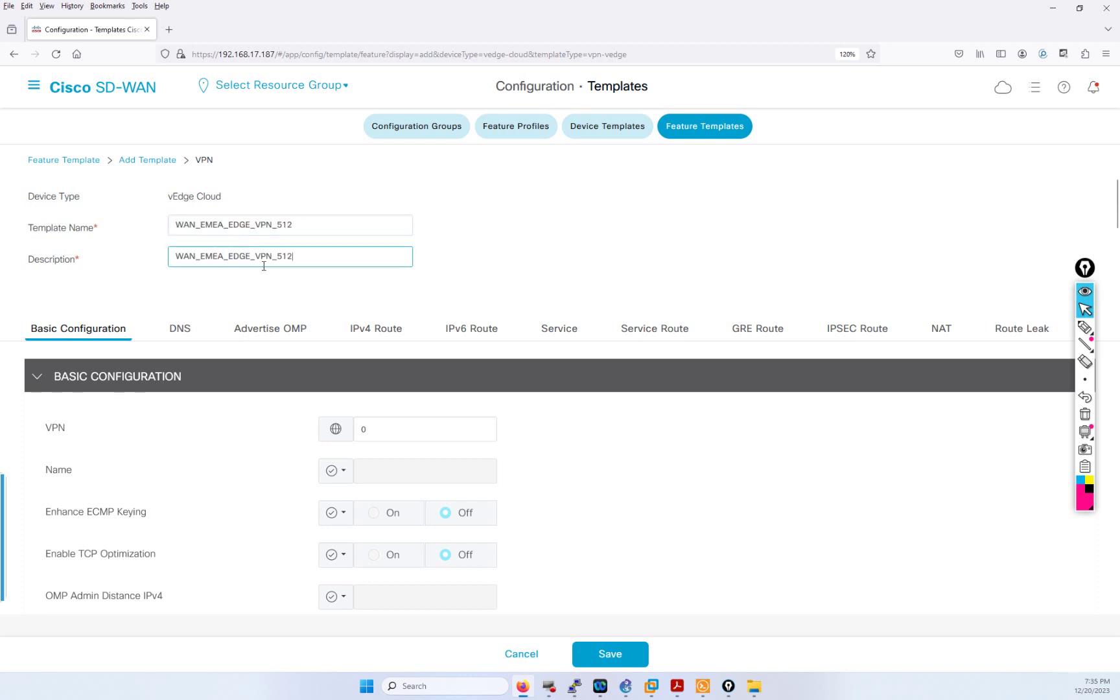
# Step: Set the VPN number to 512 and give it the global name ++++ MNGMT VPN ++++ in the basic configuration
pyautogui.scroll(-2, 292, 292)
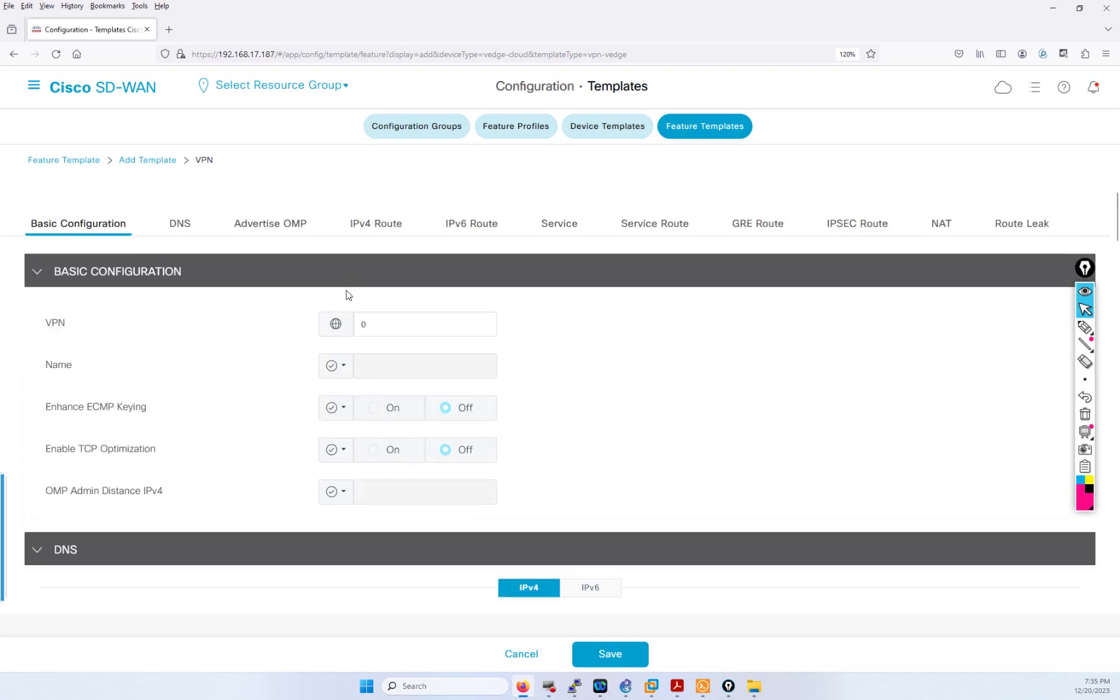
pyautogui.click(379, 326)
pyautogui.write('512')
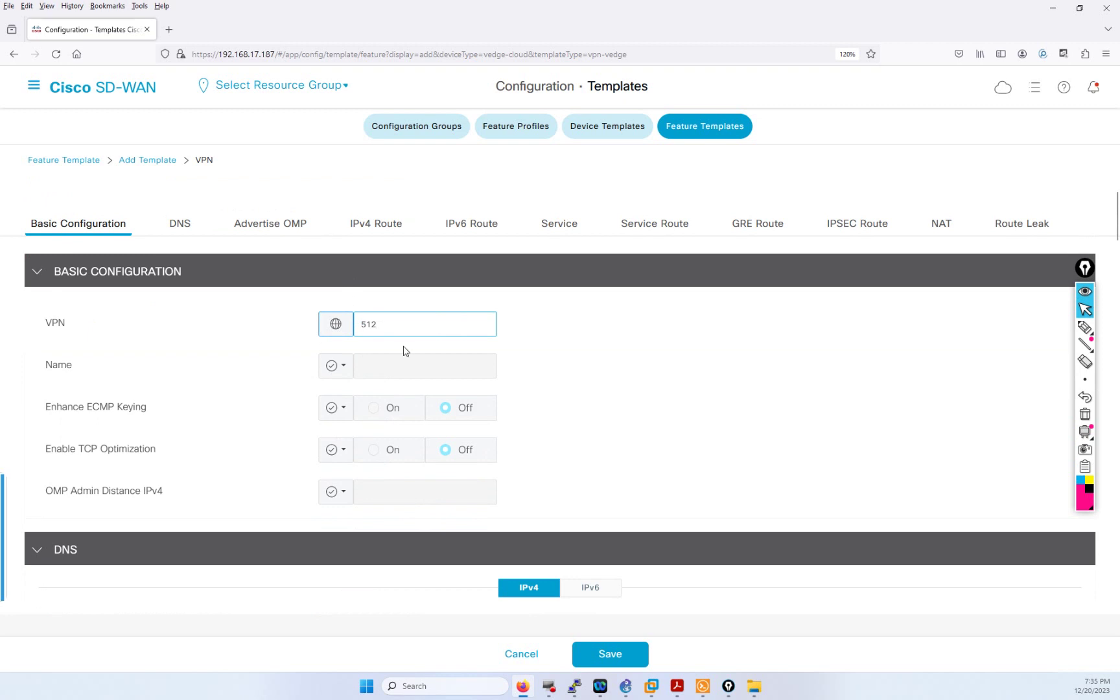
pyautogui.click(331, 367)
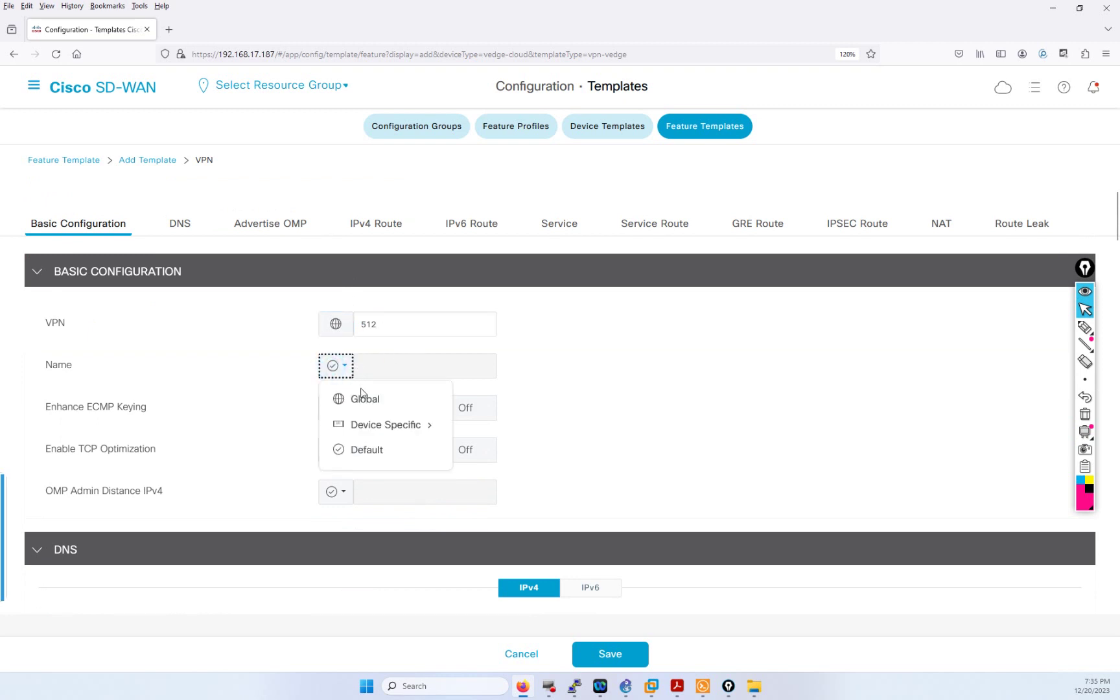
pyautogui.click(388, 396)
pyautogui.click(389, 366)
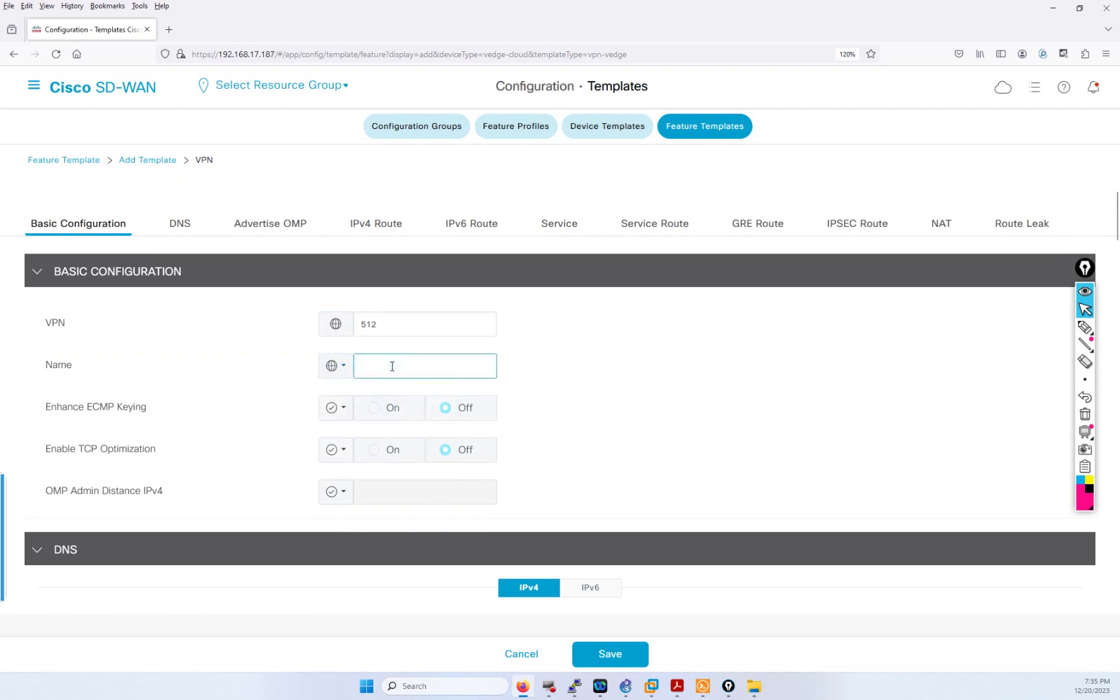
pyautogui.write('++++ MNGMT VPN ++++')
pyautogui.scroll(-5, 357, 446)
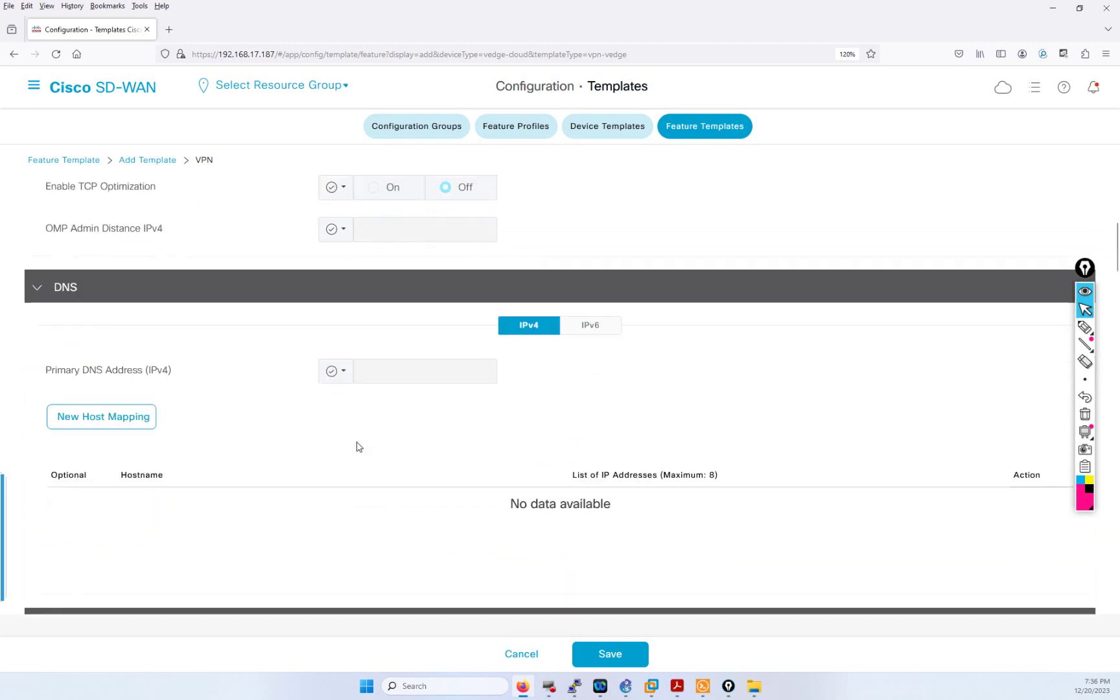
pyautogui.scroll(-8, 353, 440)
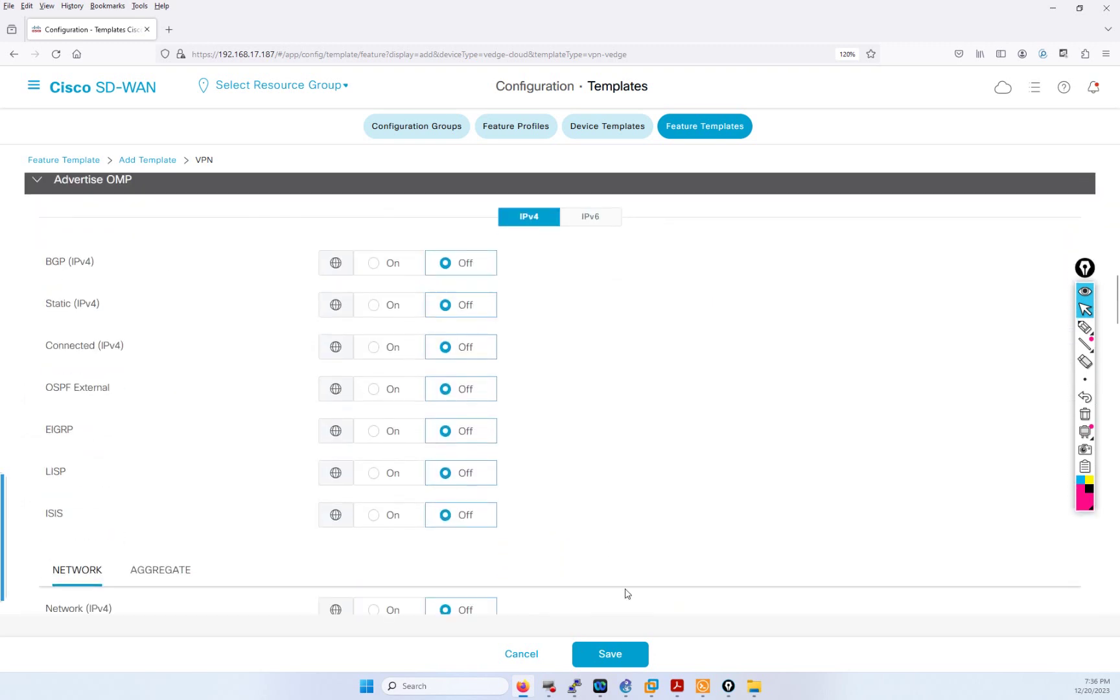
# Step: Save the VPN 512 template and start a new VPN Interface Ethernet feature template for the vEdge Cloud device model
pyautogui.scroll(-4, 507, 558)
pyautogui.click(584, 655)
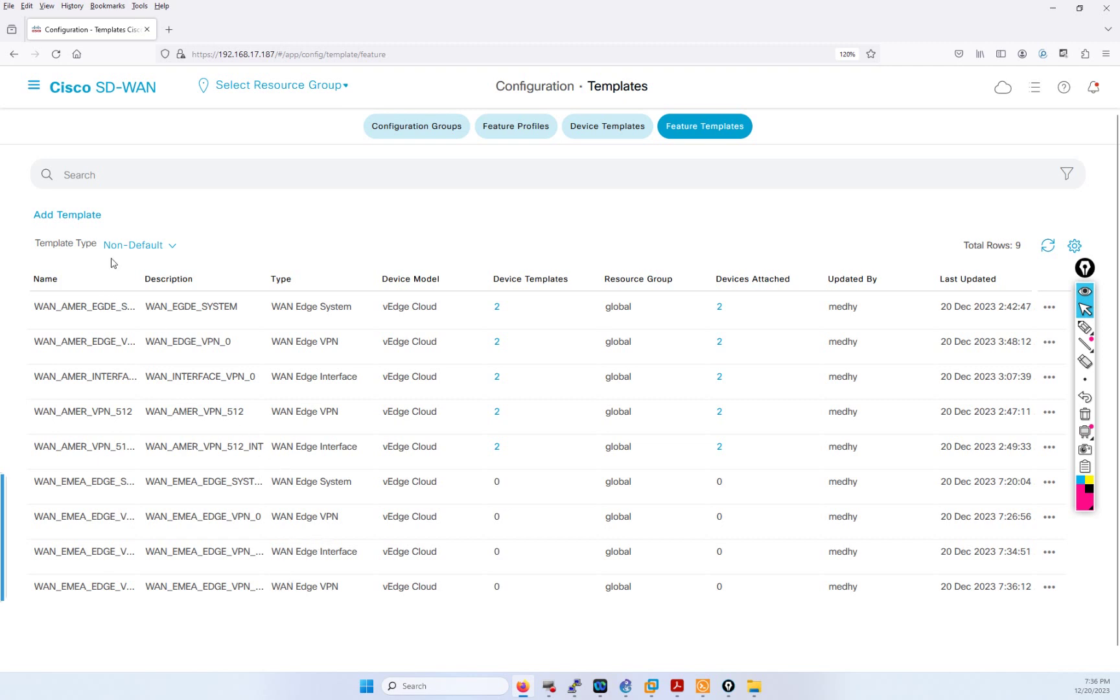
pyautogui.click(64, 216)
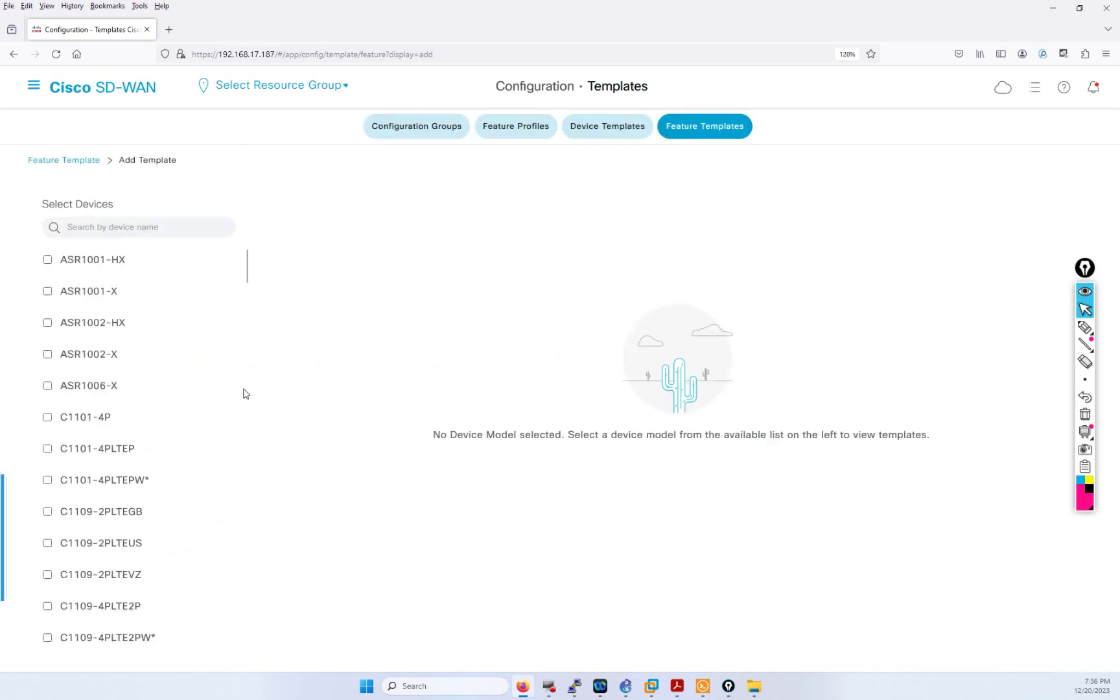
pyautogui.moveTo(247, 275); pyautogui.dragTo(268, 642)
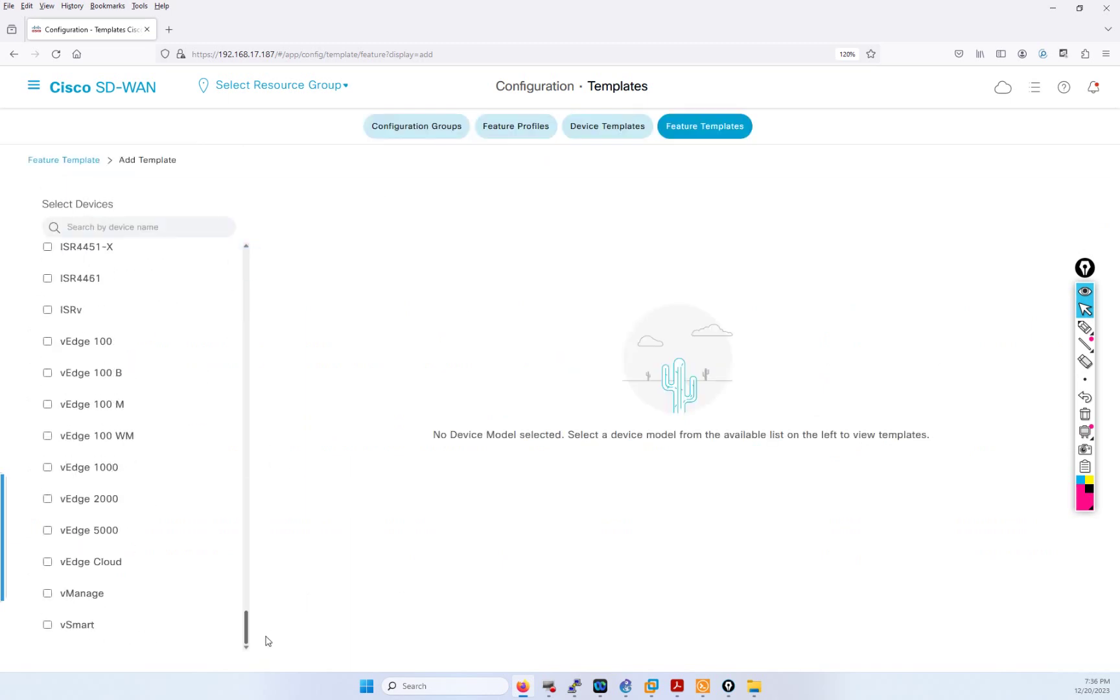
pyautogui.click(100, 562)
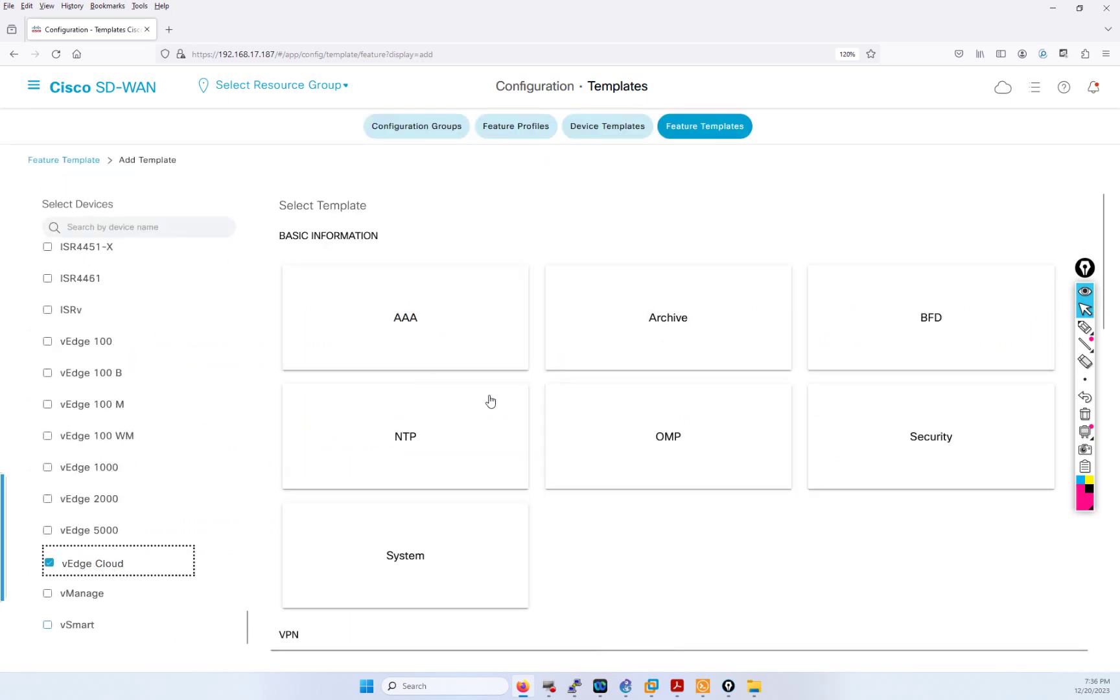
pyautogui.scroll(-5, 678, 537)
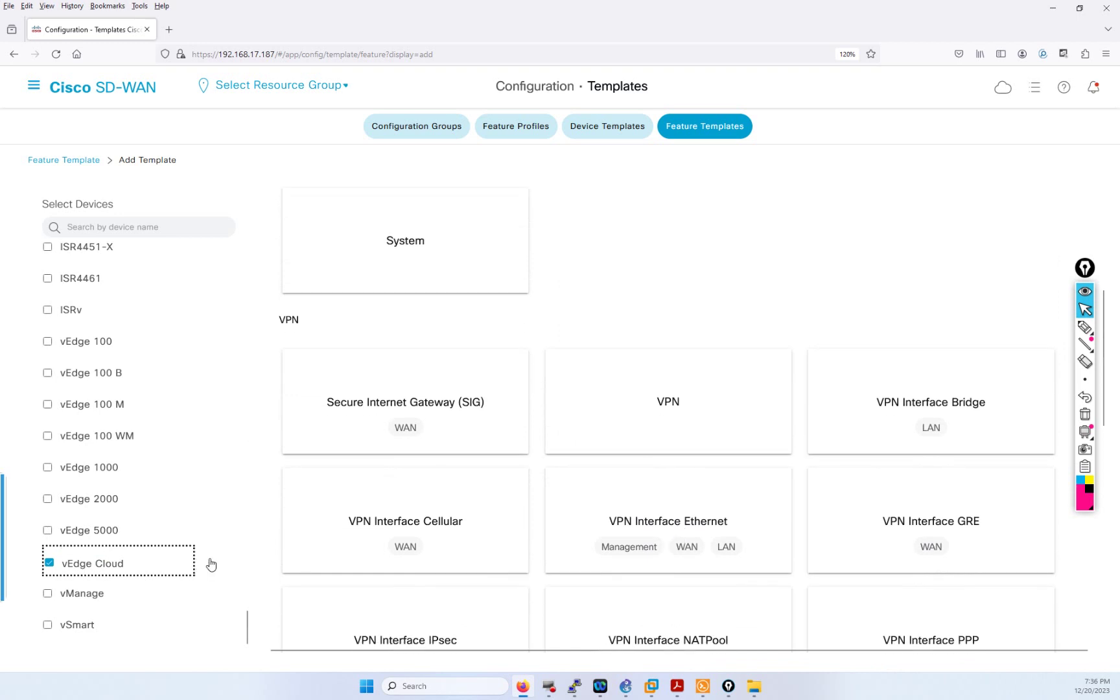
pyautogui.click(668, 515)
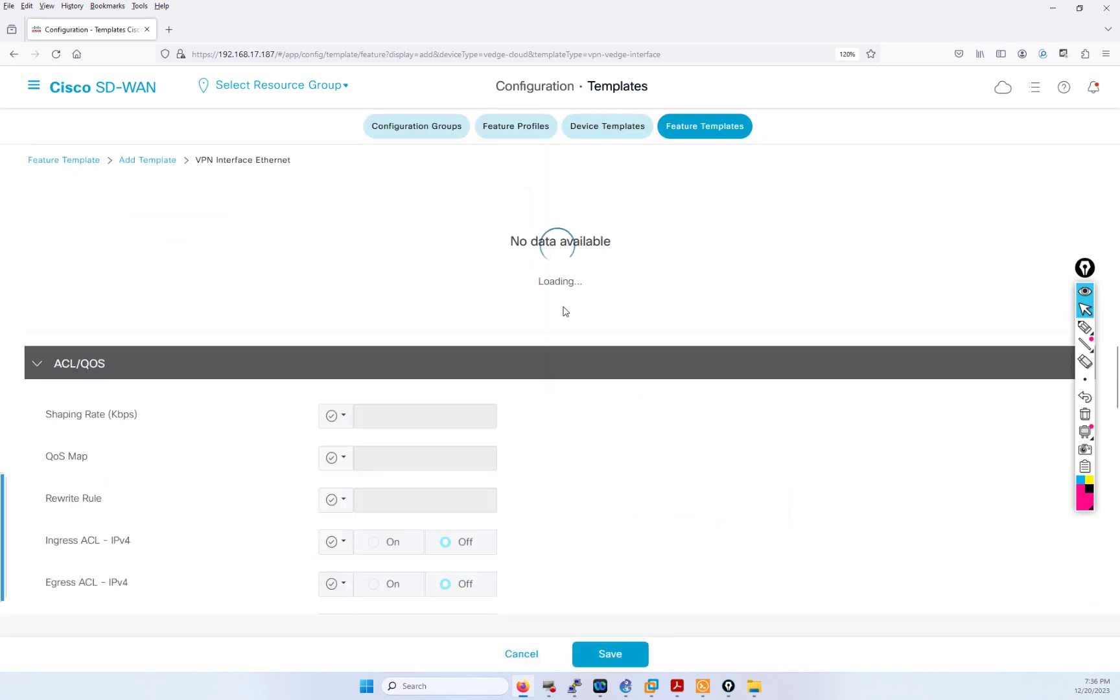
# Step: Enter WAN_EMEA_EDGE_VPN_512_INT as both the template name and the description
pyautogui.click(227, 225)
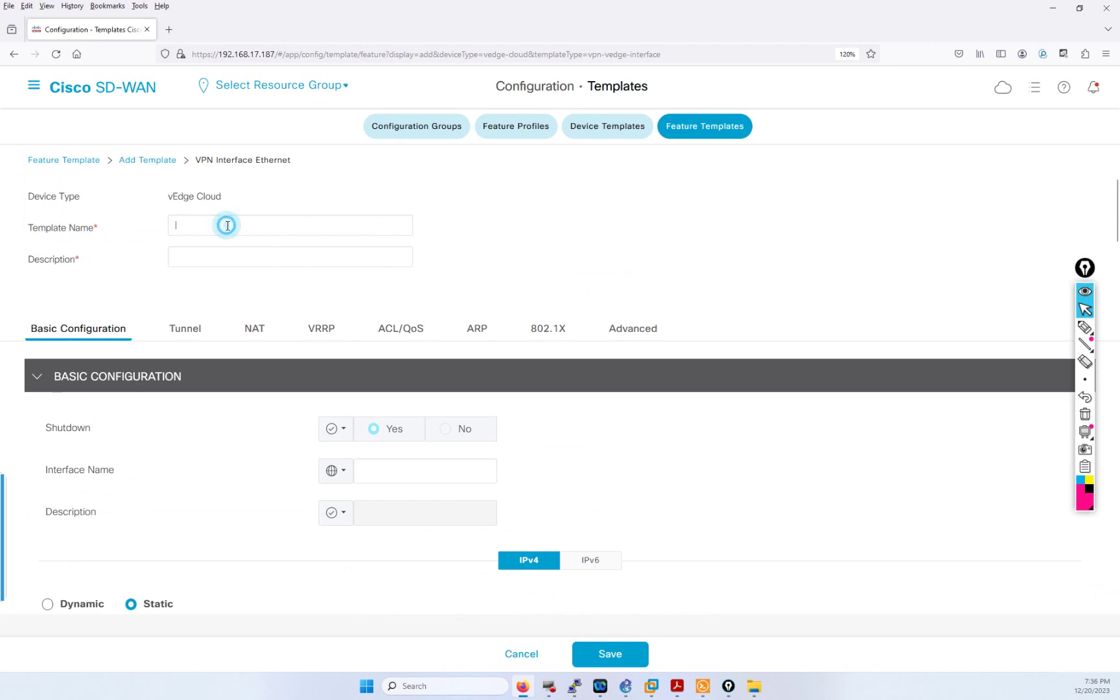
pyautogui.write('WAN')
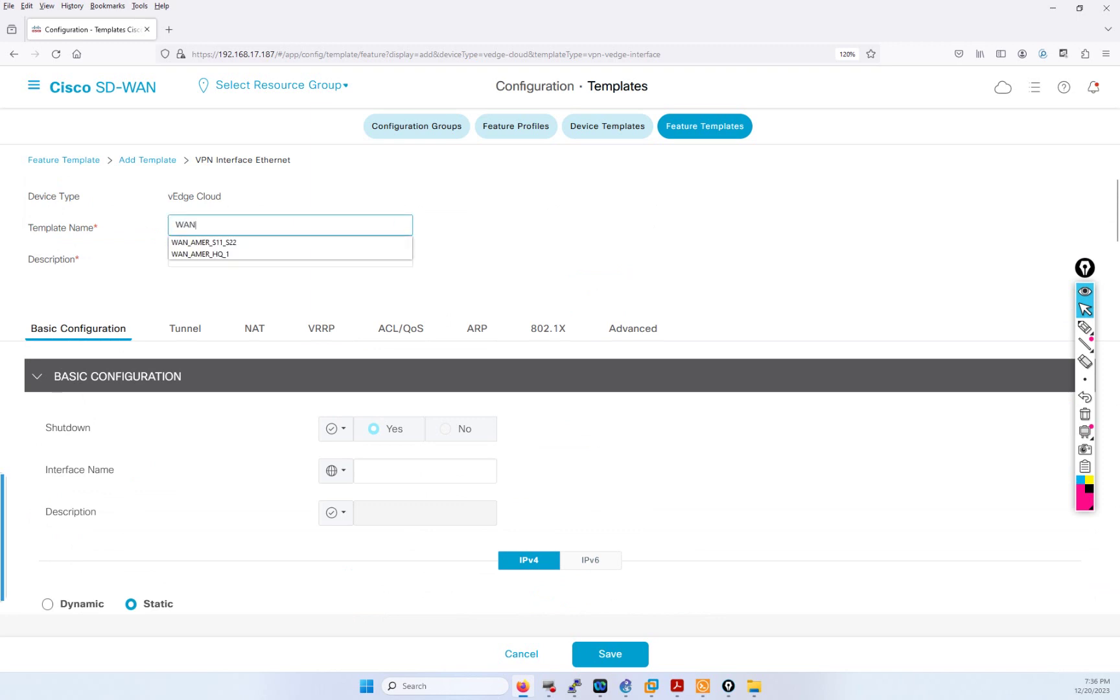
pyautogui.write('_EMEA')
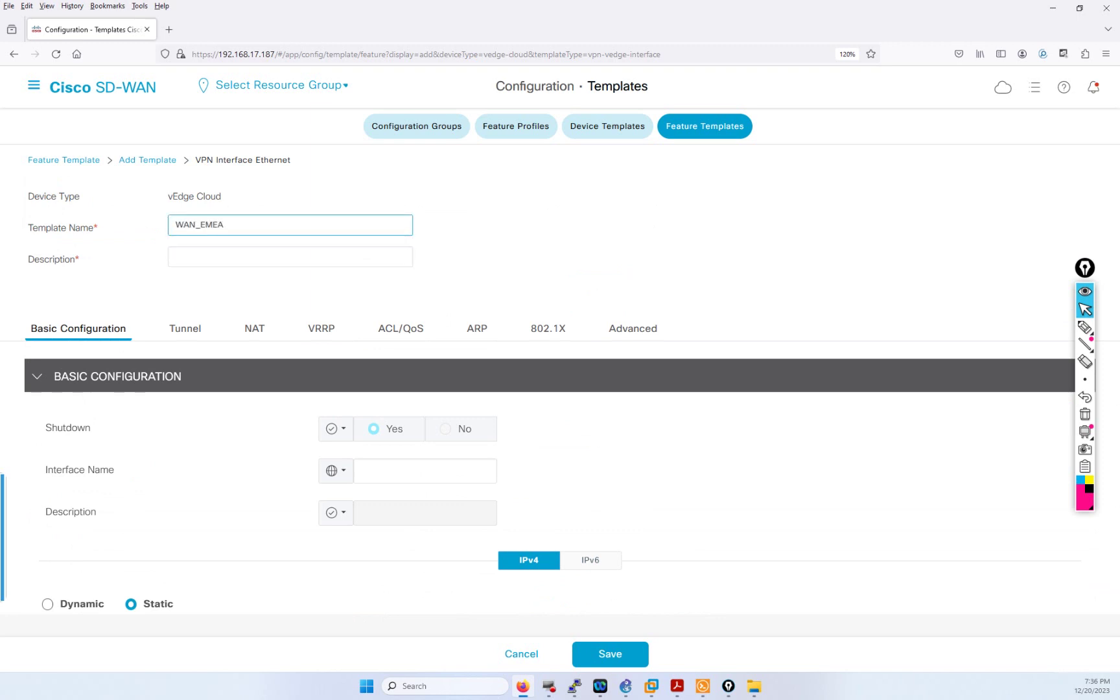
pyautogui.write('_EDGE')
pyautogui.write('_VPN_512_INT')
pyautogui.moveTo(315, 226); pyautogui.dragTo(175, 226)
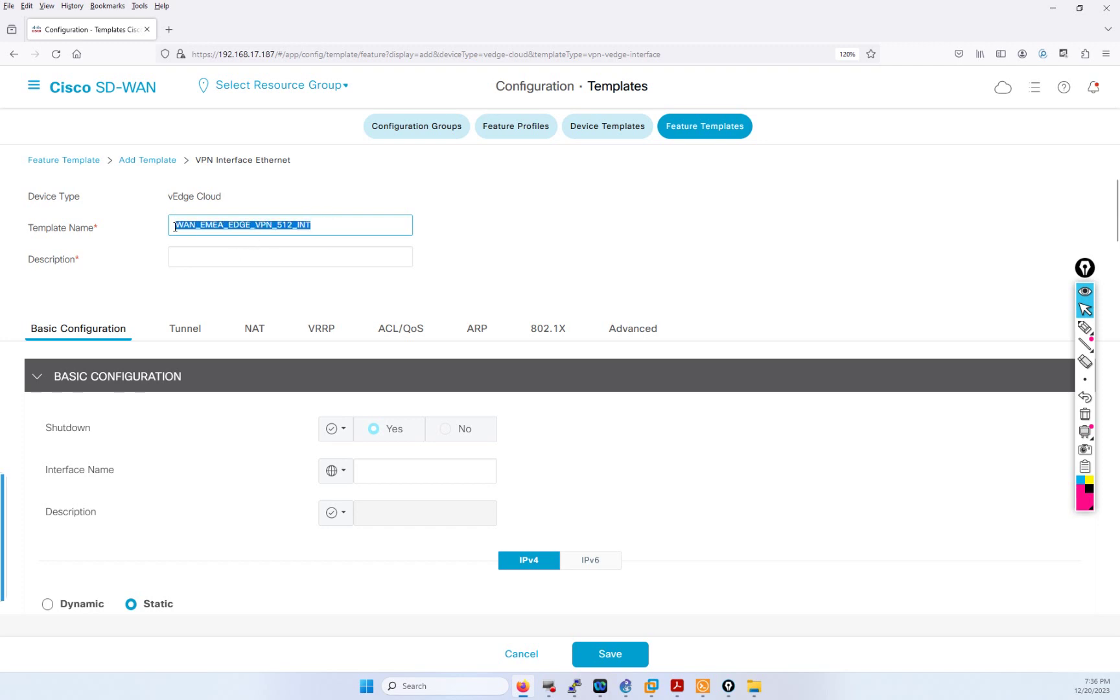
pyautogui.hotkey('ctrl', 'c')
pyautogui.click(215, 257)
pyautogui.hotkey('ctrl', 'v')
# Step: Copy eth0 from the VPN 512 configuration in Solar-PuTTY's vEdge-S-33 session and enter it as the interface name back in Firefox
pyautogui.scroll(-2, 463, 396)
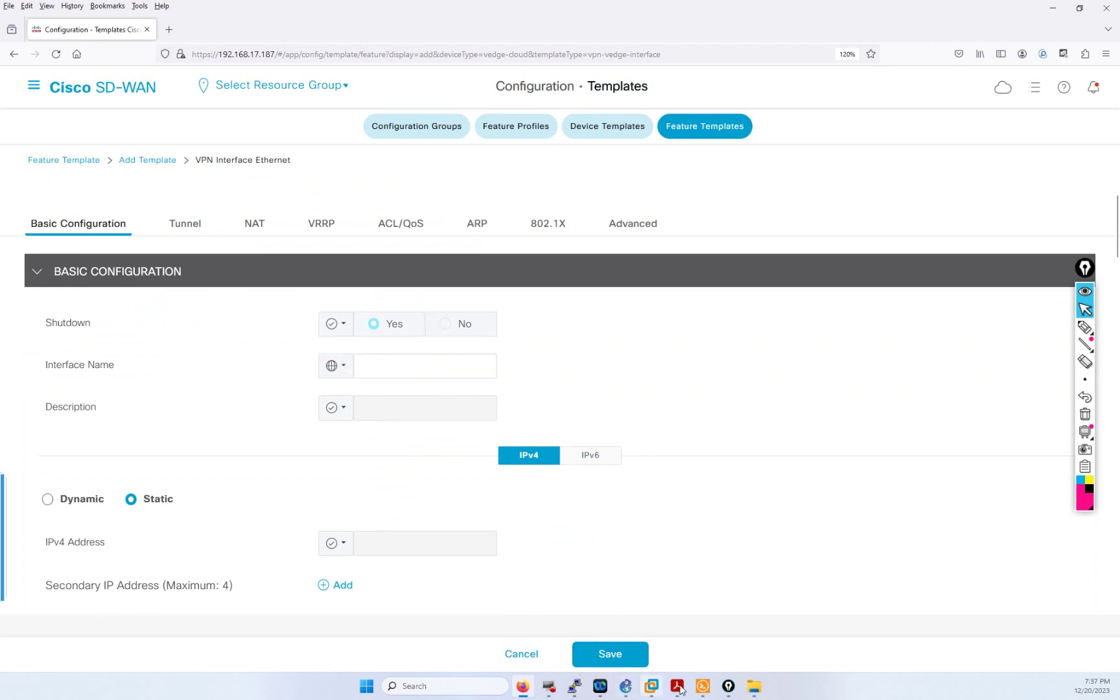
pyautogui.click(703, 686)
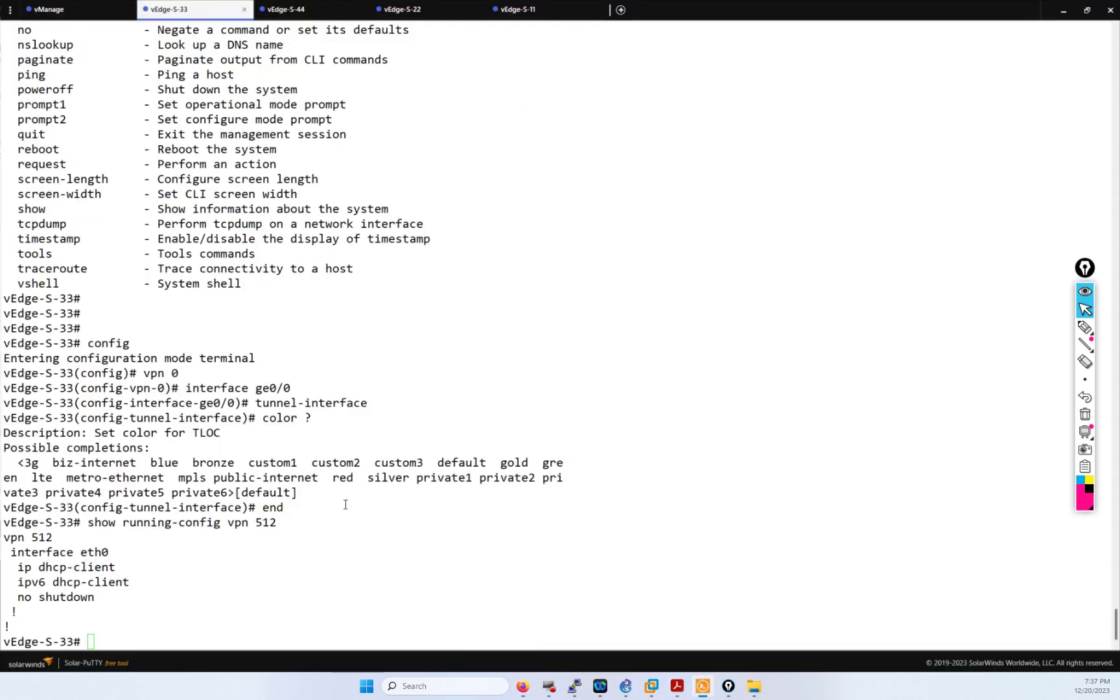
pyautogui.doubleClick(86, 553)
pyautogui.hotkey('ctrl', 'v')
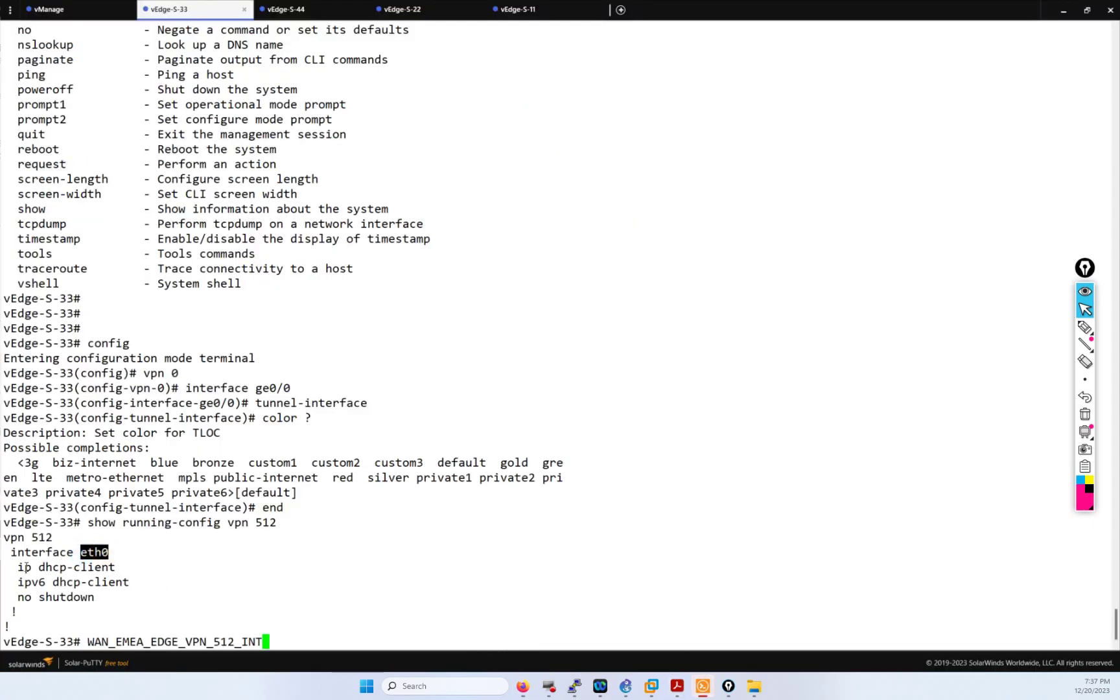
pyautogui.doubleClick(94, 553)
pyautogui.hotkey('ctrl', 'v')
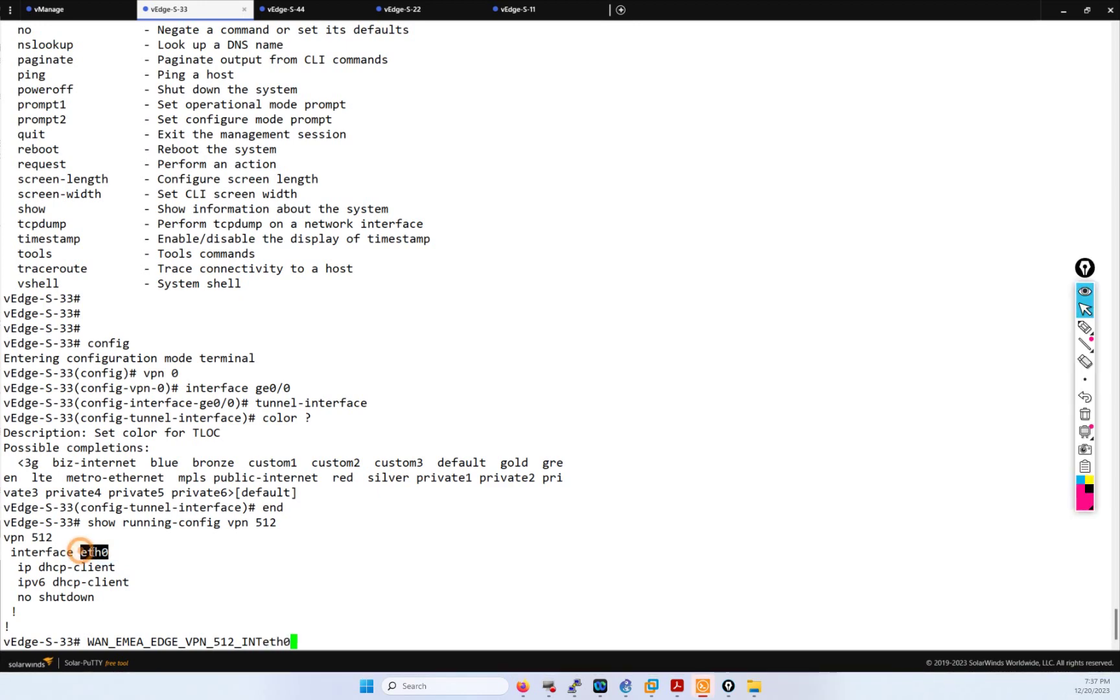
pyautogui.click(523, 686)
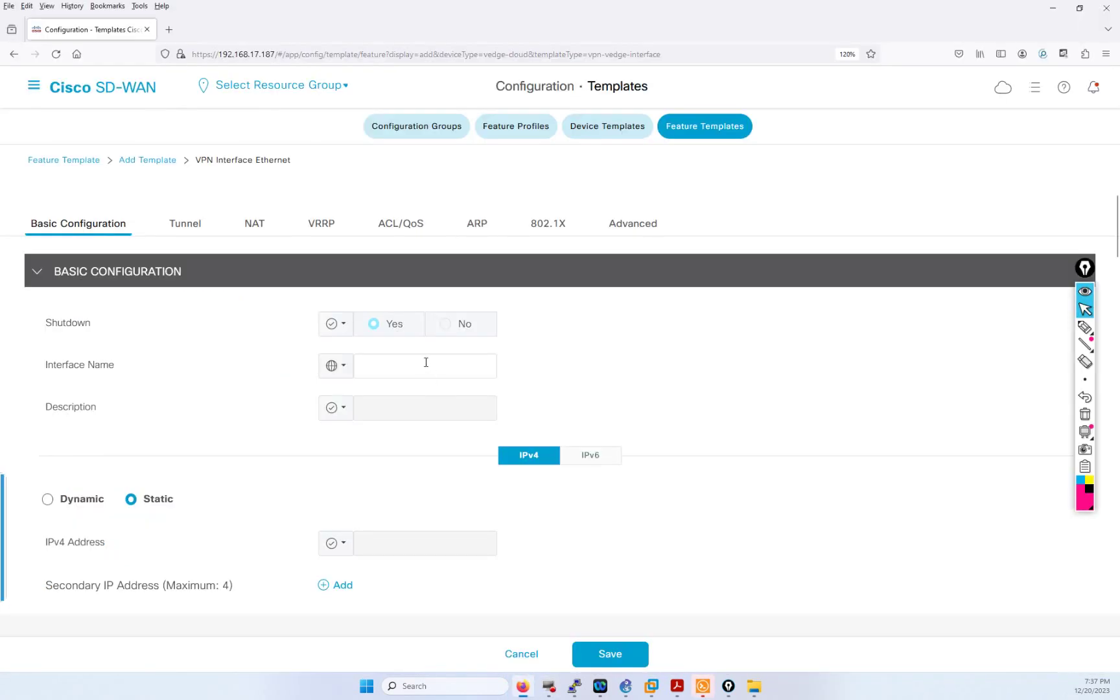
pyautogui.click(425, 362)
pyautogui.hotkey('ctrl', 'v')
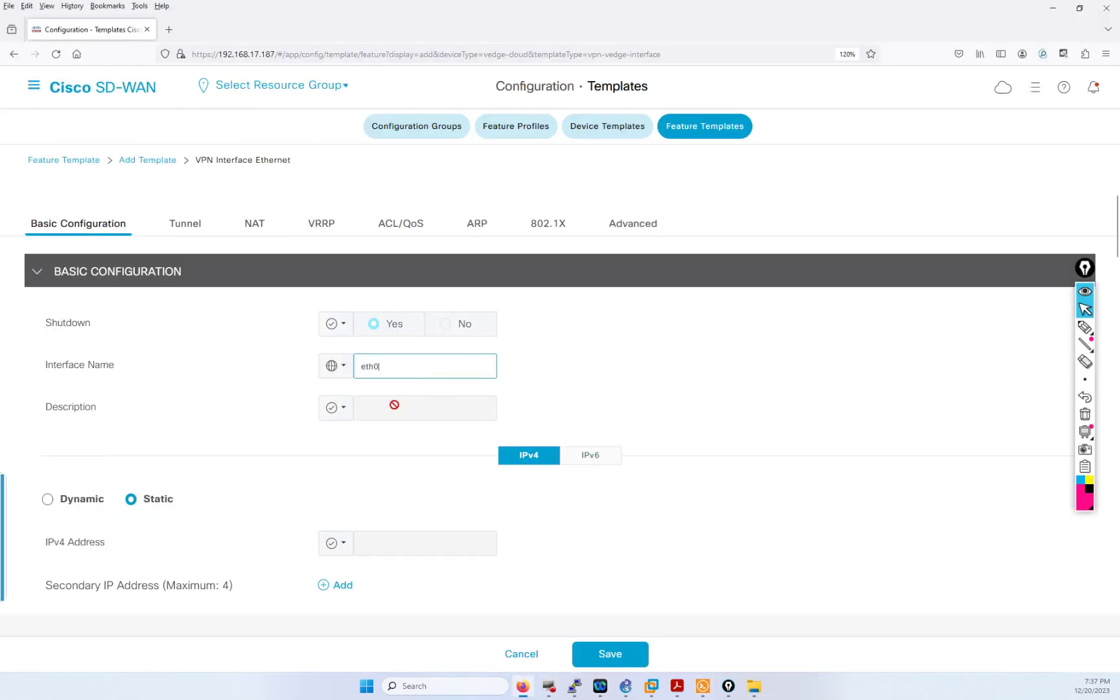
# Step: Set the interface description to the global value ++++ MNGMT INT ++++ in the basic configuration
pyautogui.click(333, 411)
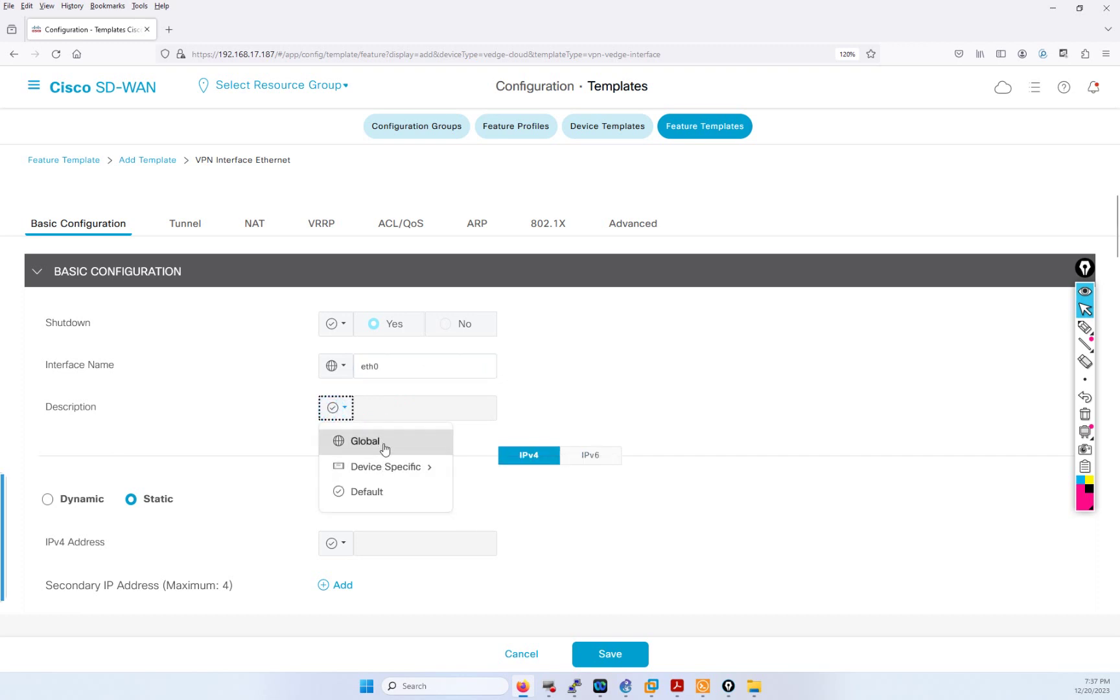
pyautogui.click(383, 442)
pyautogui.click(394, 404)
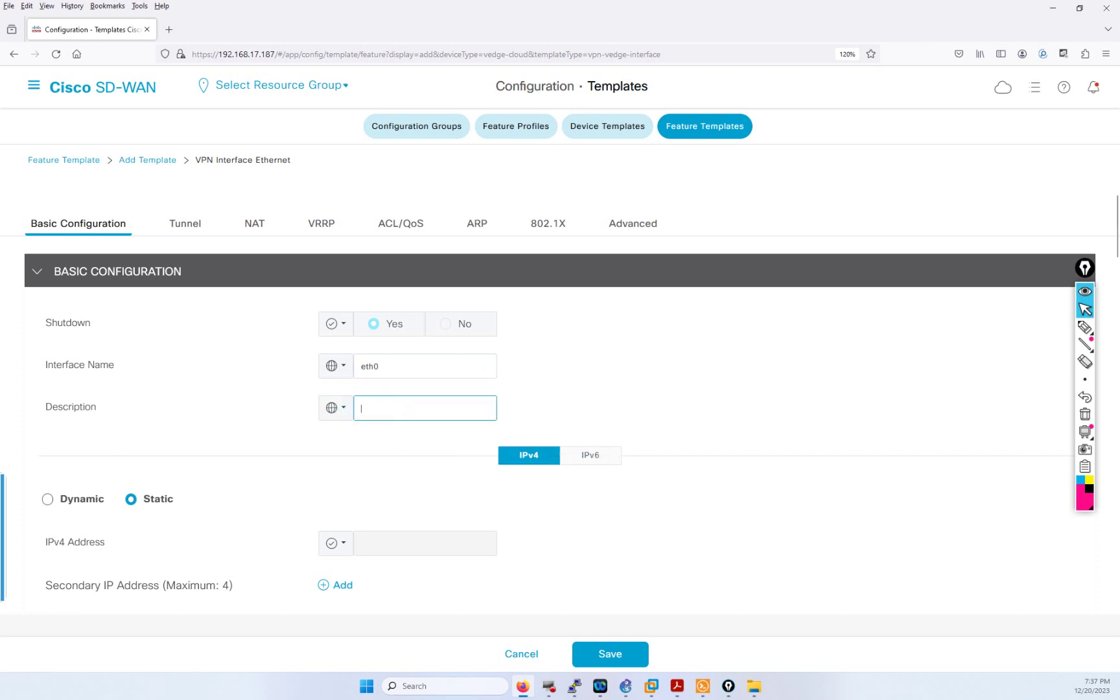
pyautogui.write('++++ MNGMT INT ++++')
# Step: Switch the interface's IPv4 addressing to Dynamic and save the VPN Interface Ethernet template
pyautogui.scroll(-3, 304, 487)
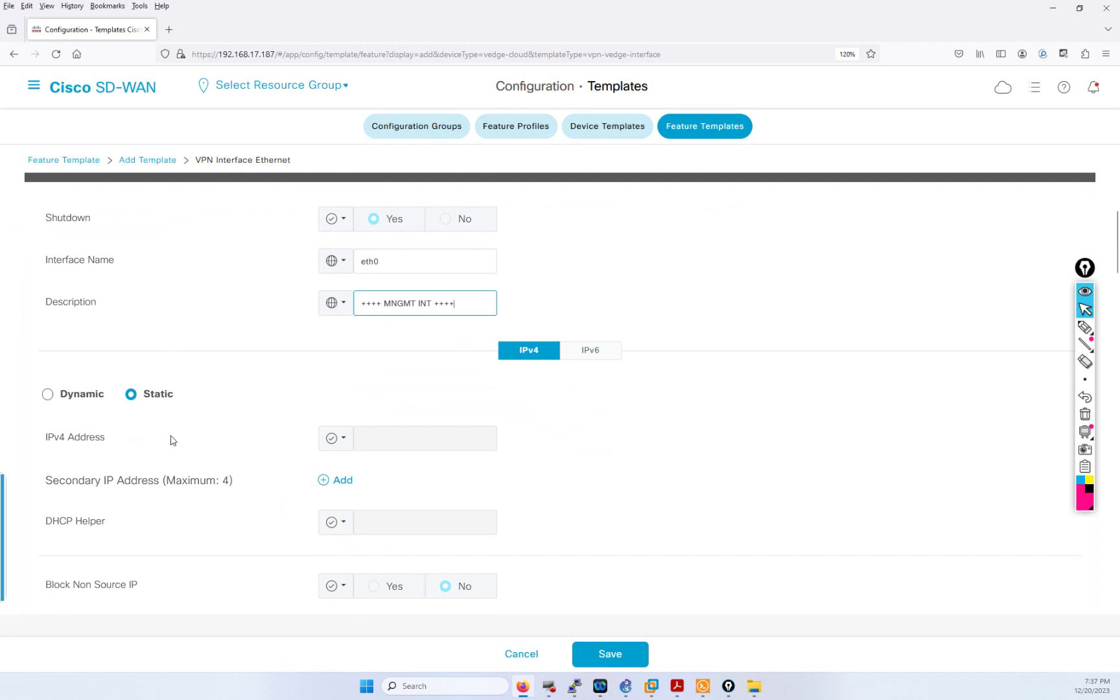
pyautogui.scroll(-3, 67, 432)
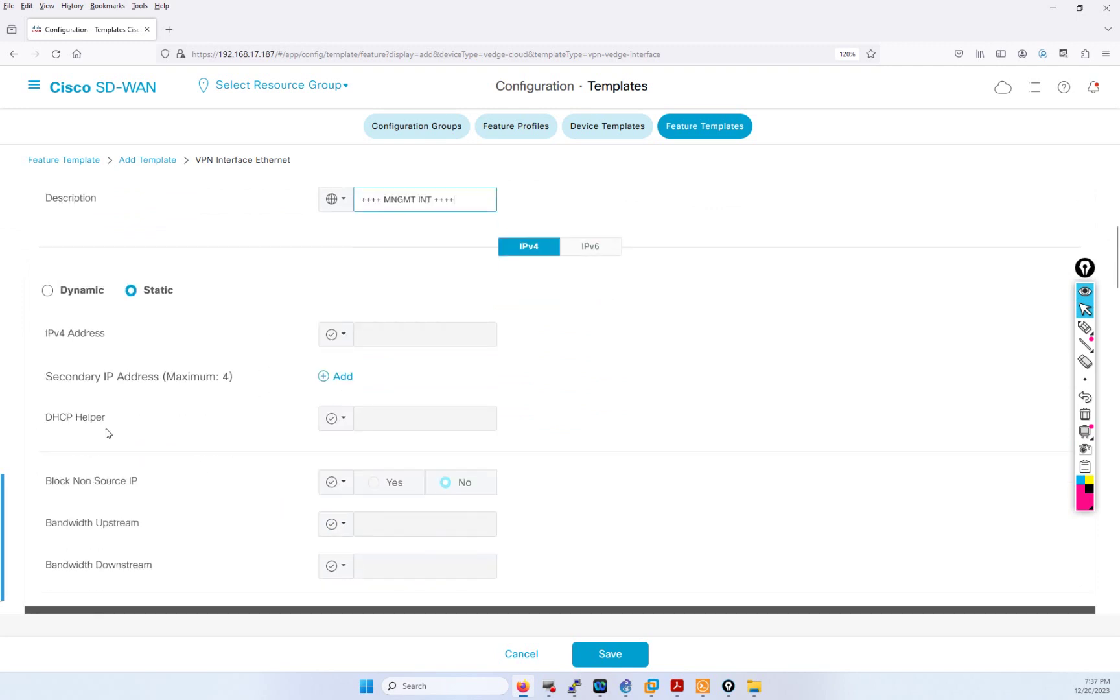
pyautogui.click(48, 289)
pyautogui.scroll(-3, 154, 425)
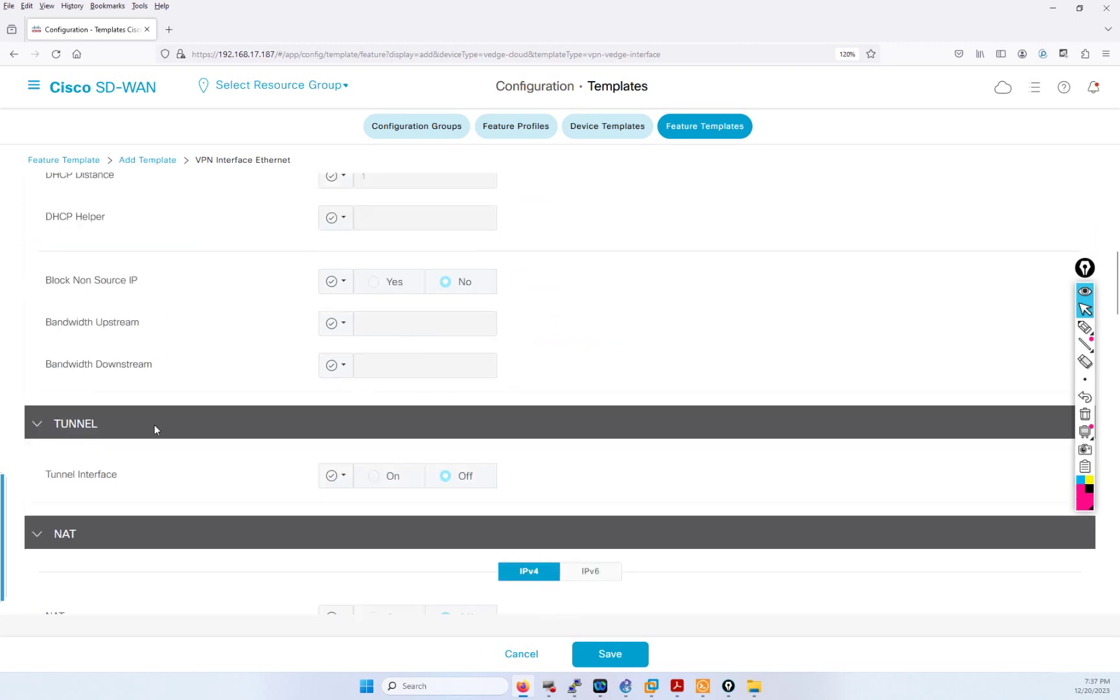
pyautogui.scroll(-6, 315, 467)
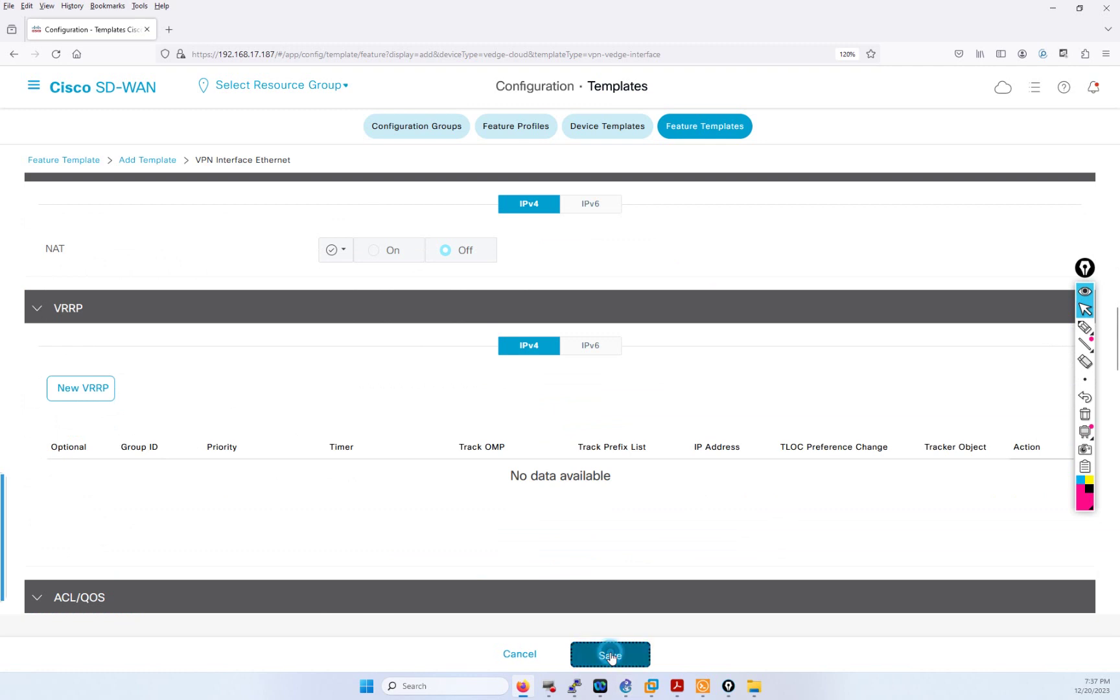
pyautogui.click(610, 661)
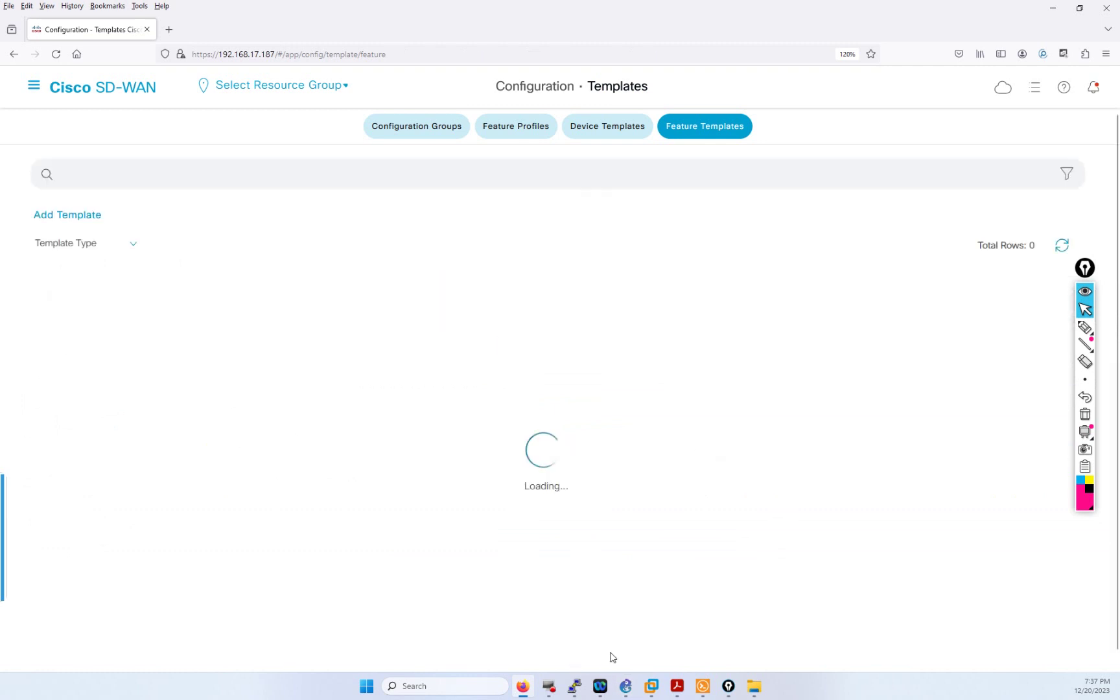